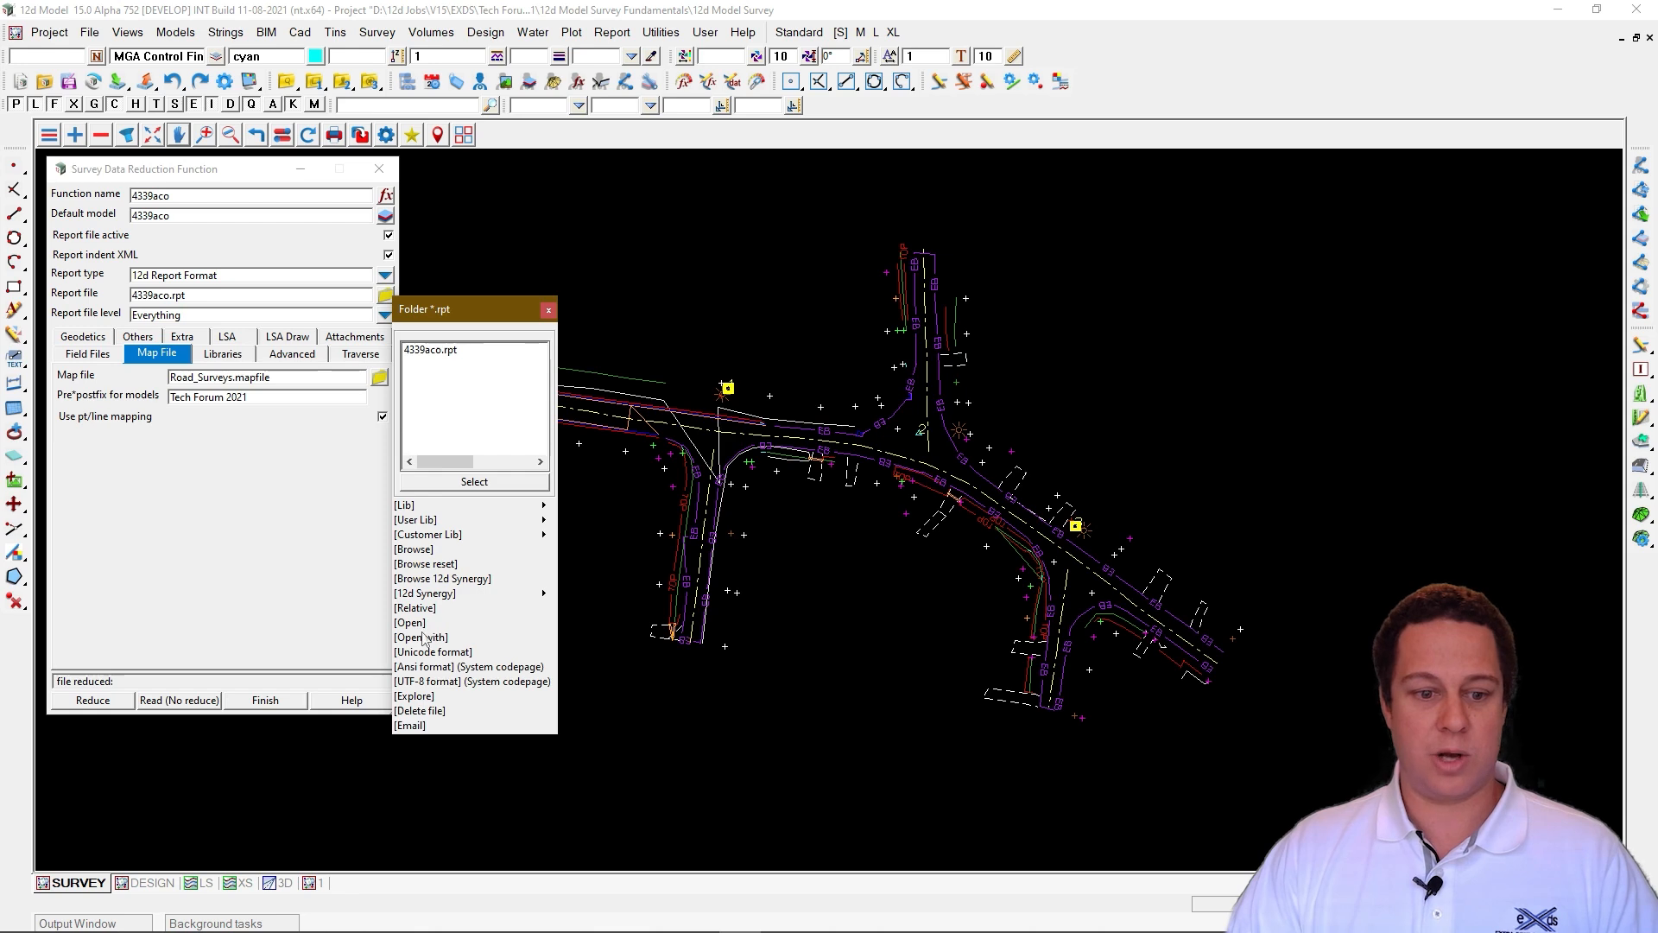
Step: Open the report file 4339aco.rpt in Notepad and examine the station 1 setup and its backsight to point 3
left_click(423, 637)
left_click(824, 294)
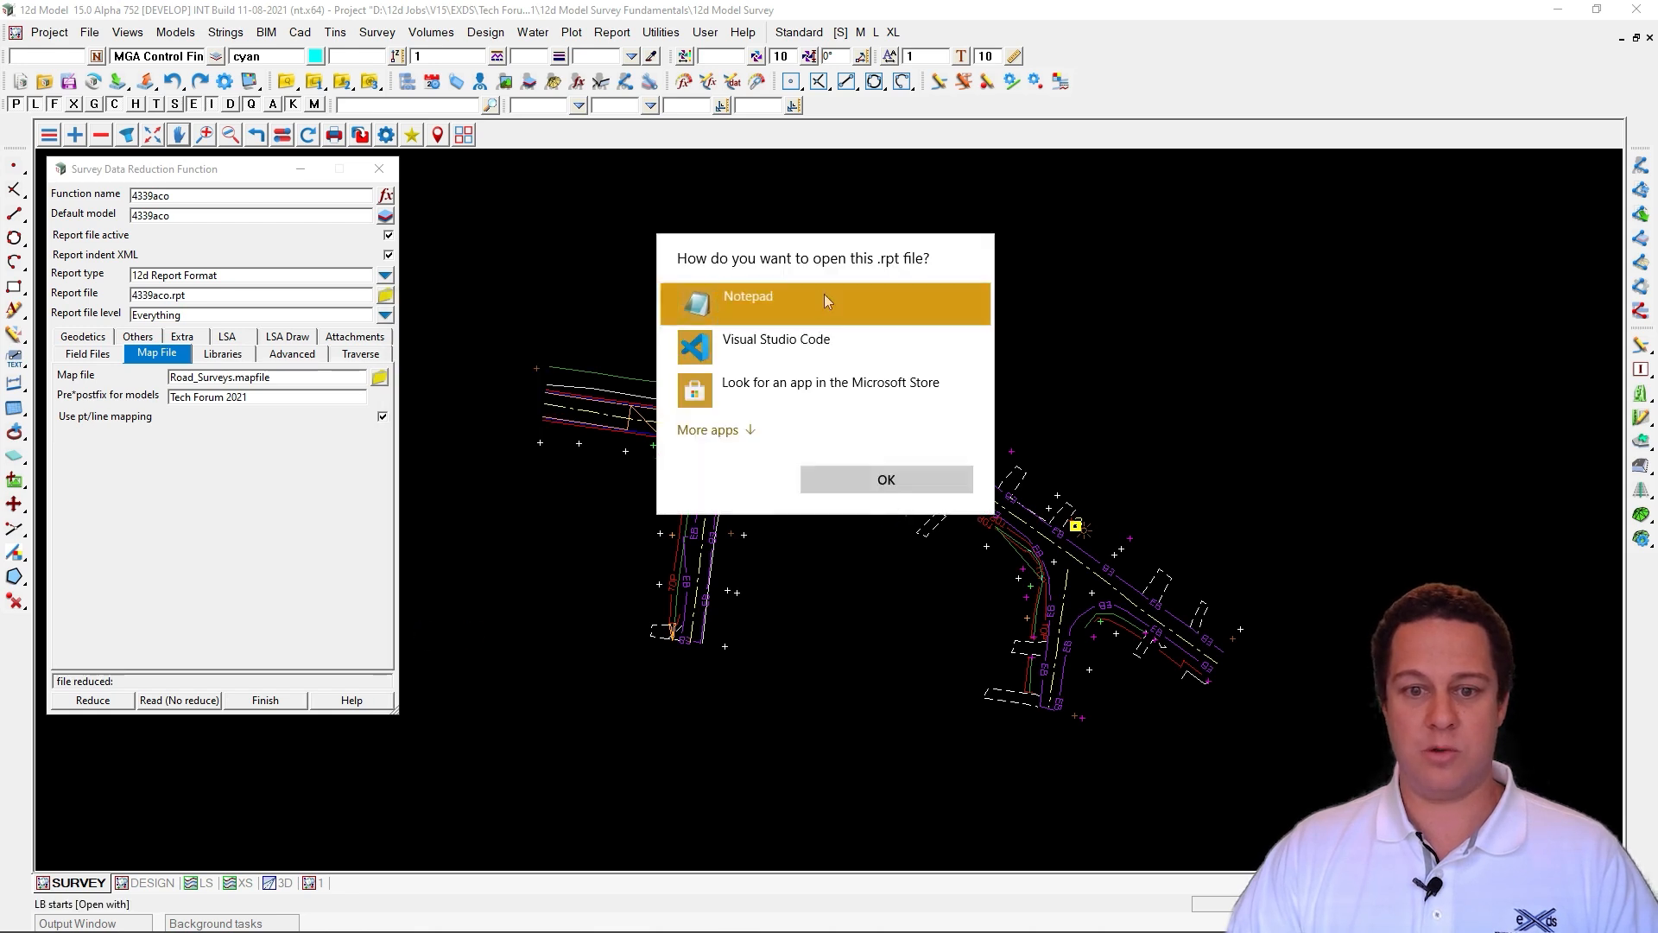
double_click(824, 293)
scroll(990, 344, "down", 3)
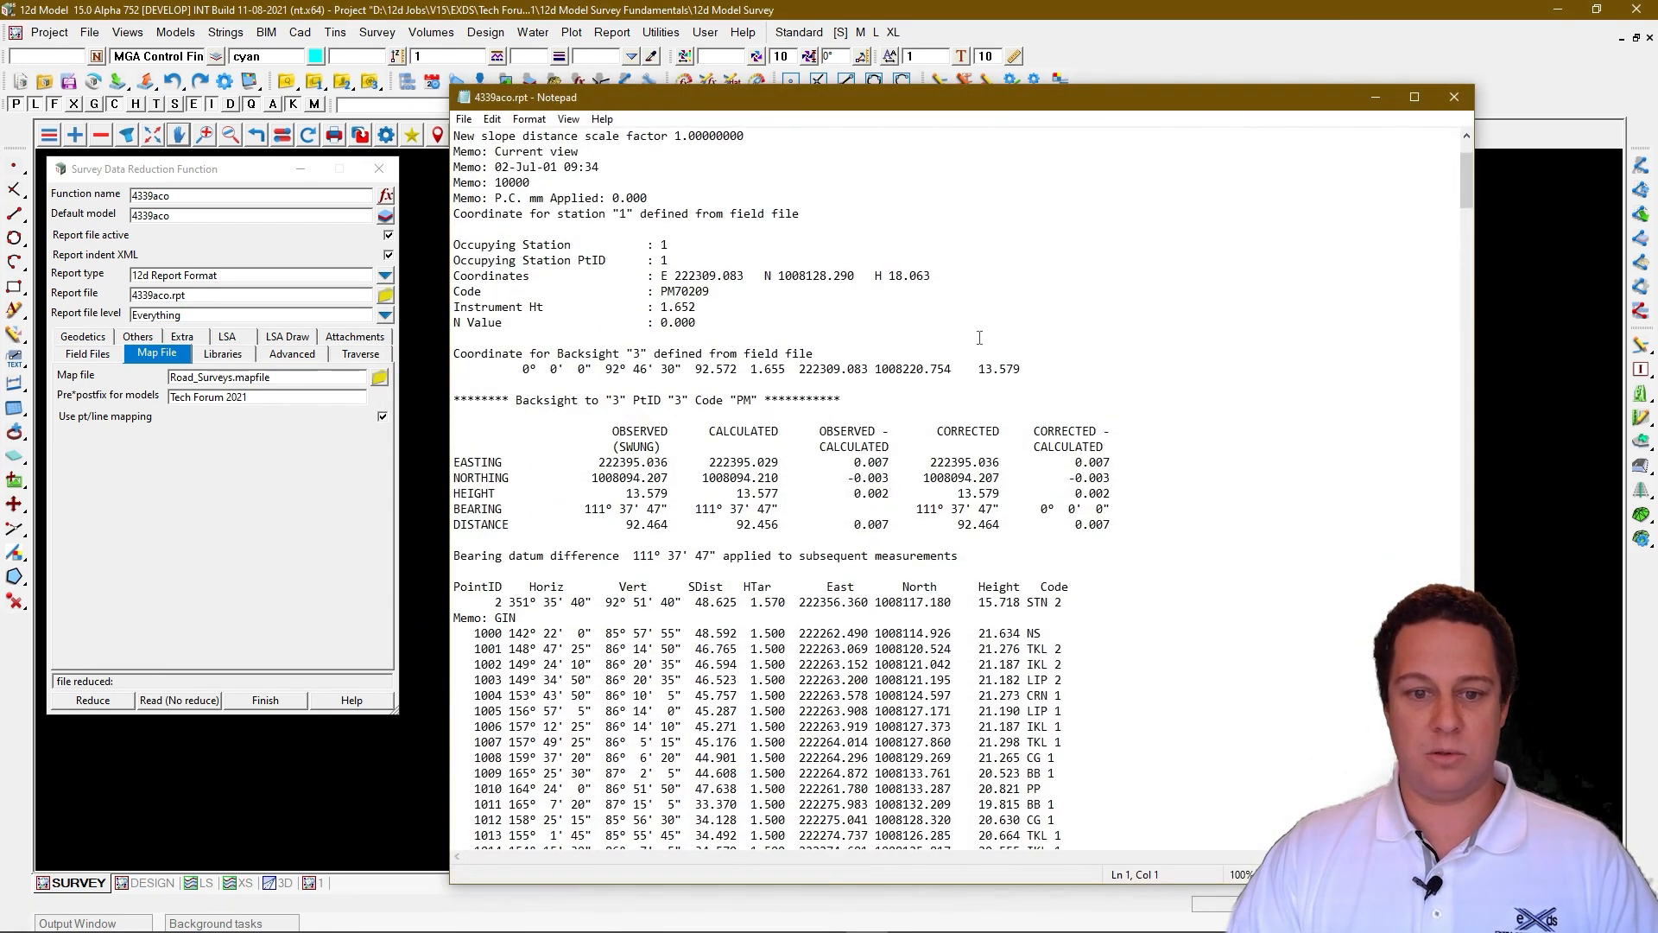
left_click_drag(794, 323, 456, 228)
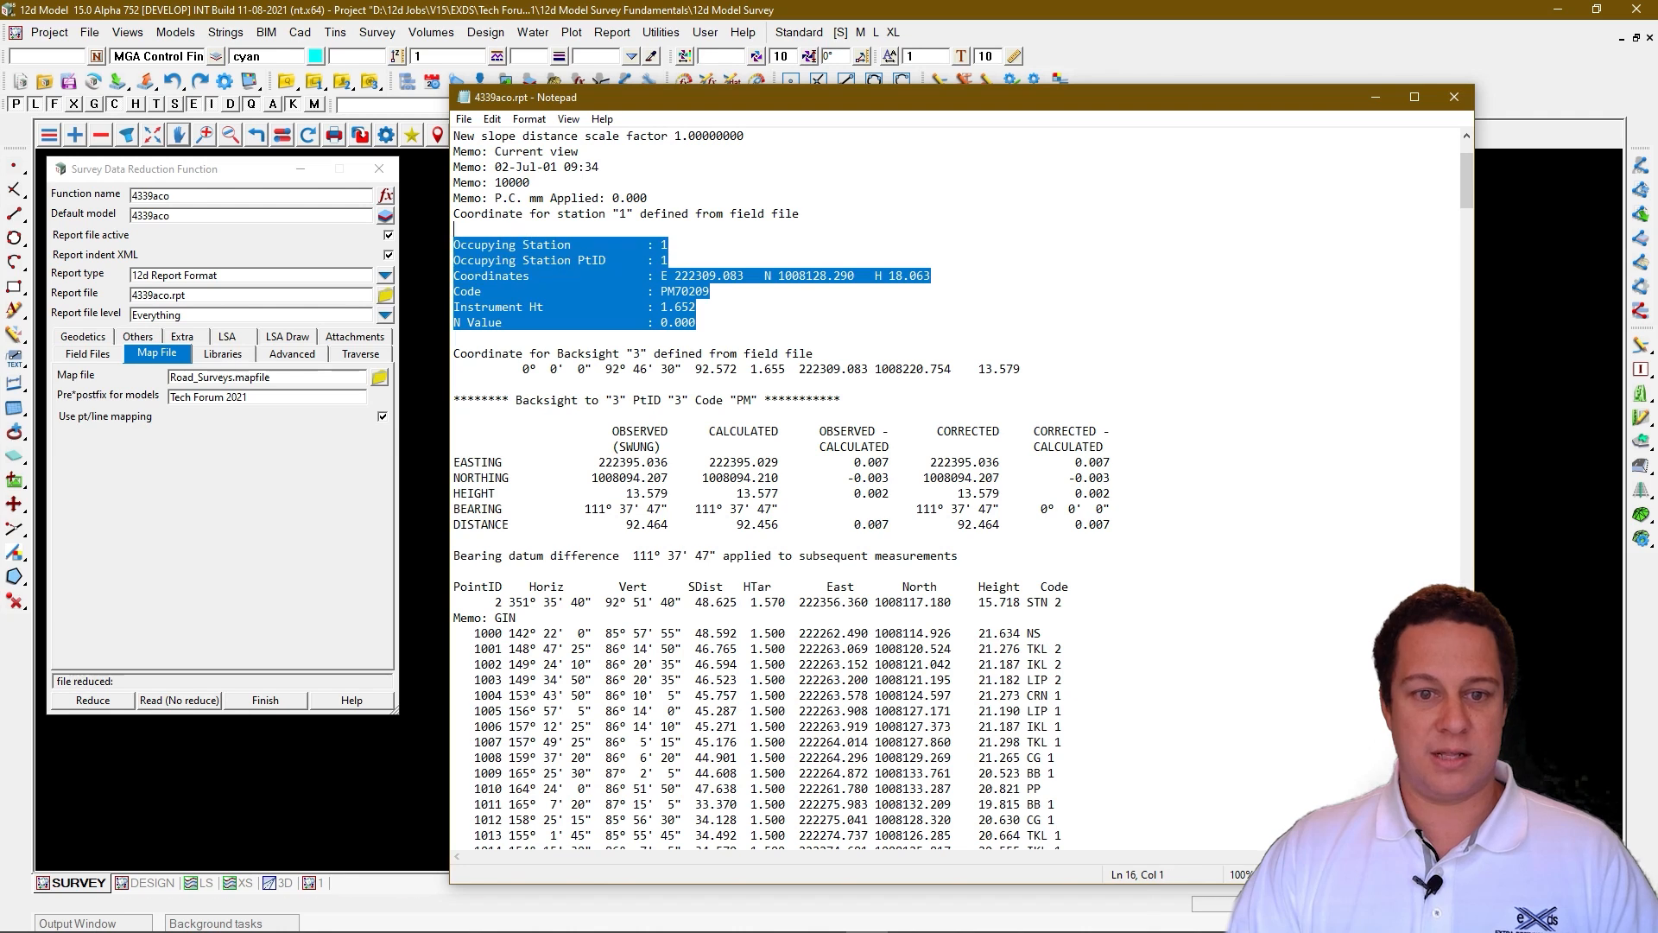
left_click_drag(1192, 528, 465, 390)
Step: Review the reduced measurements and the station 2 setup with its backsight to point 1, and close the report
scroll(900, 466, "down", 17)
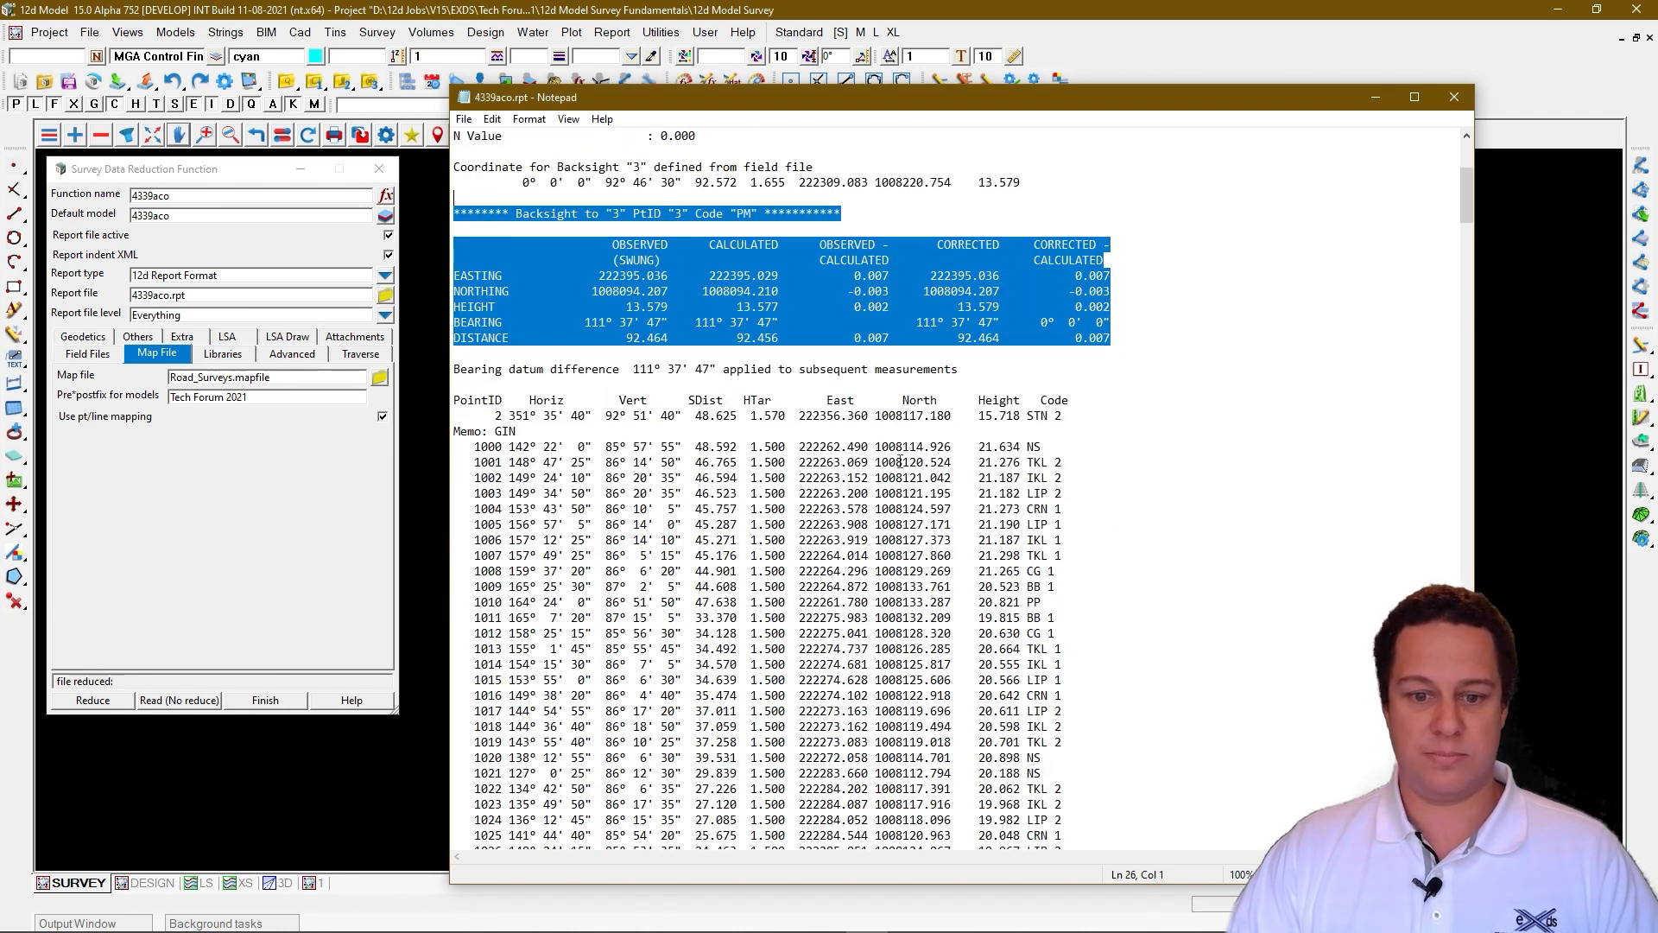
scroll(845, 380, "down", 20)
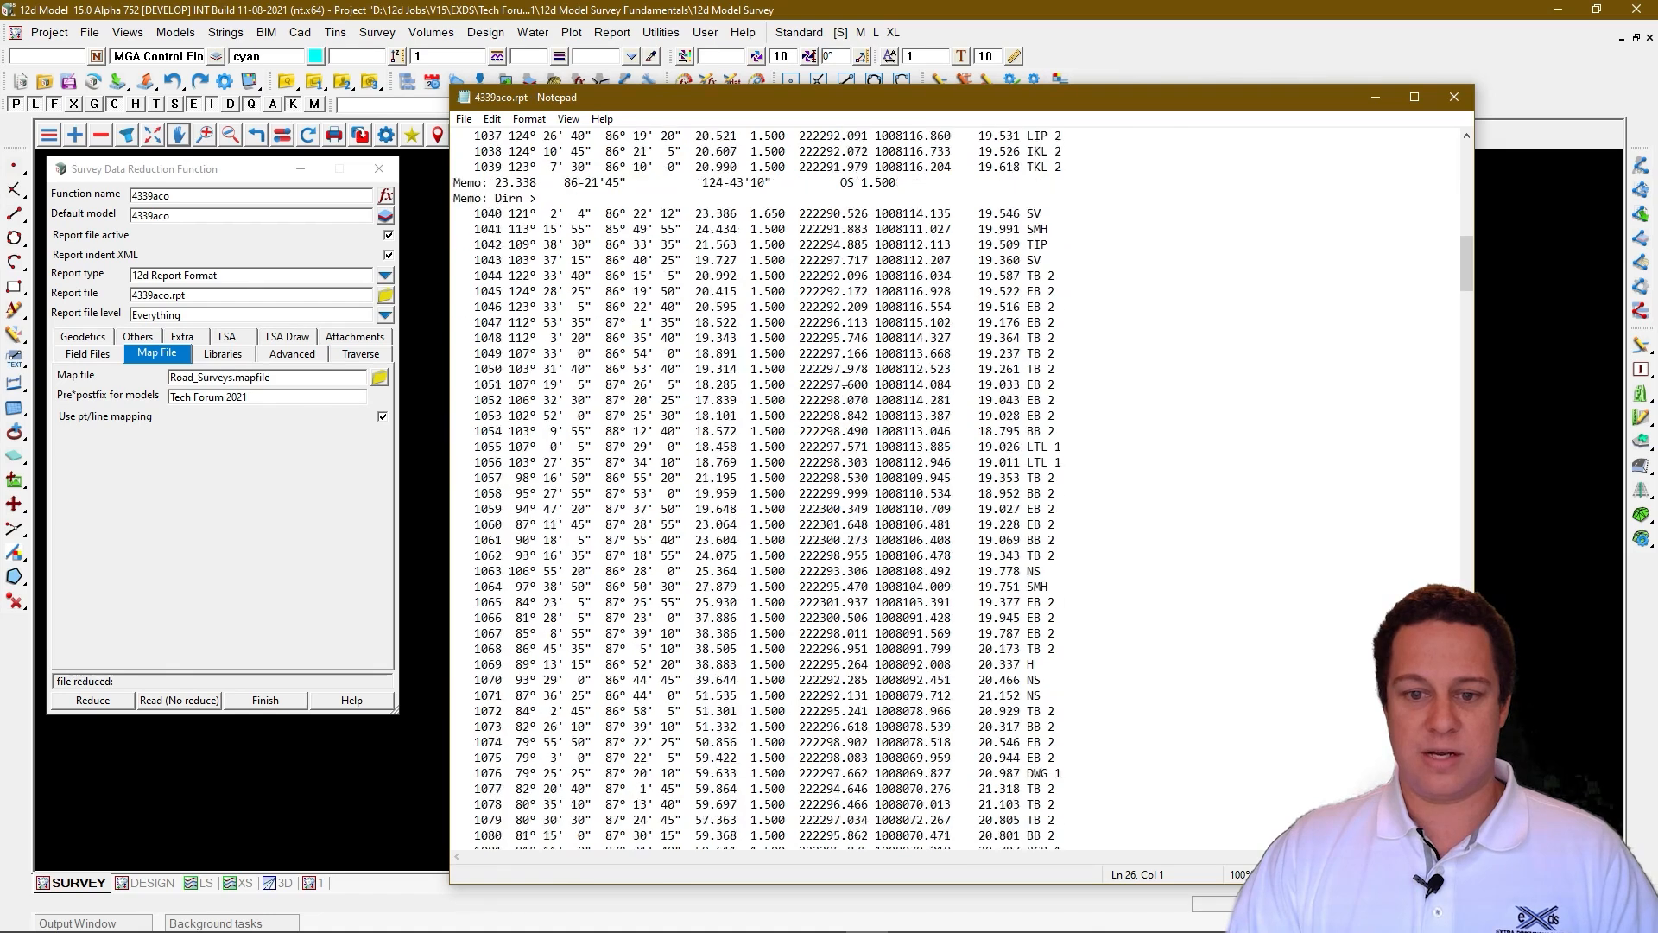
scroll(845, 380, "down", 20)
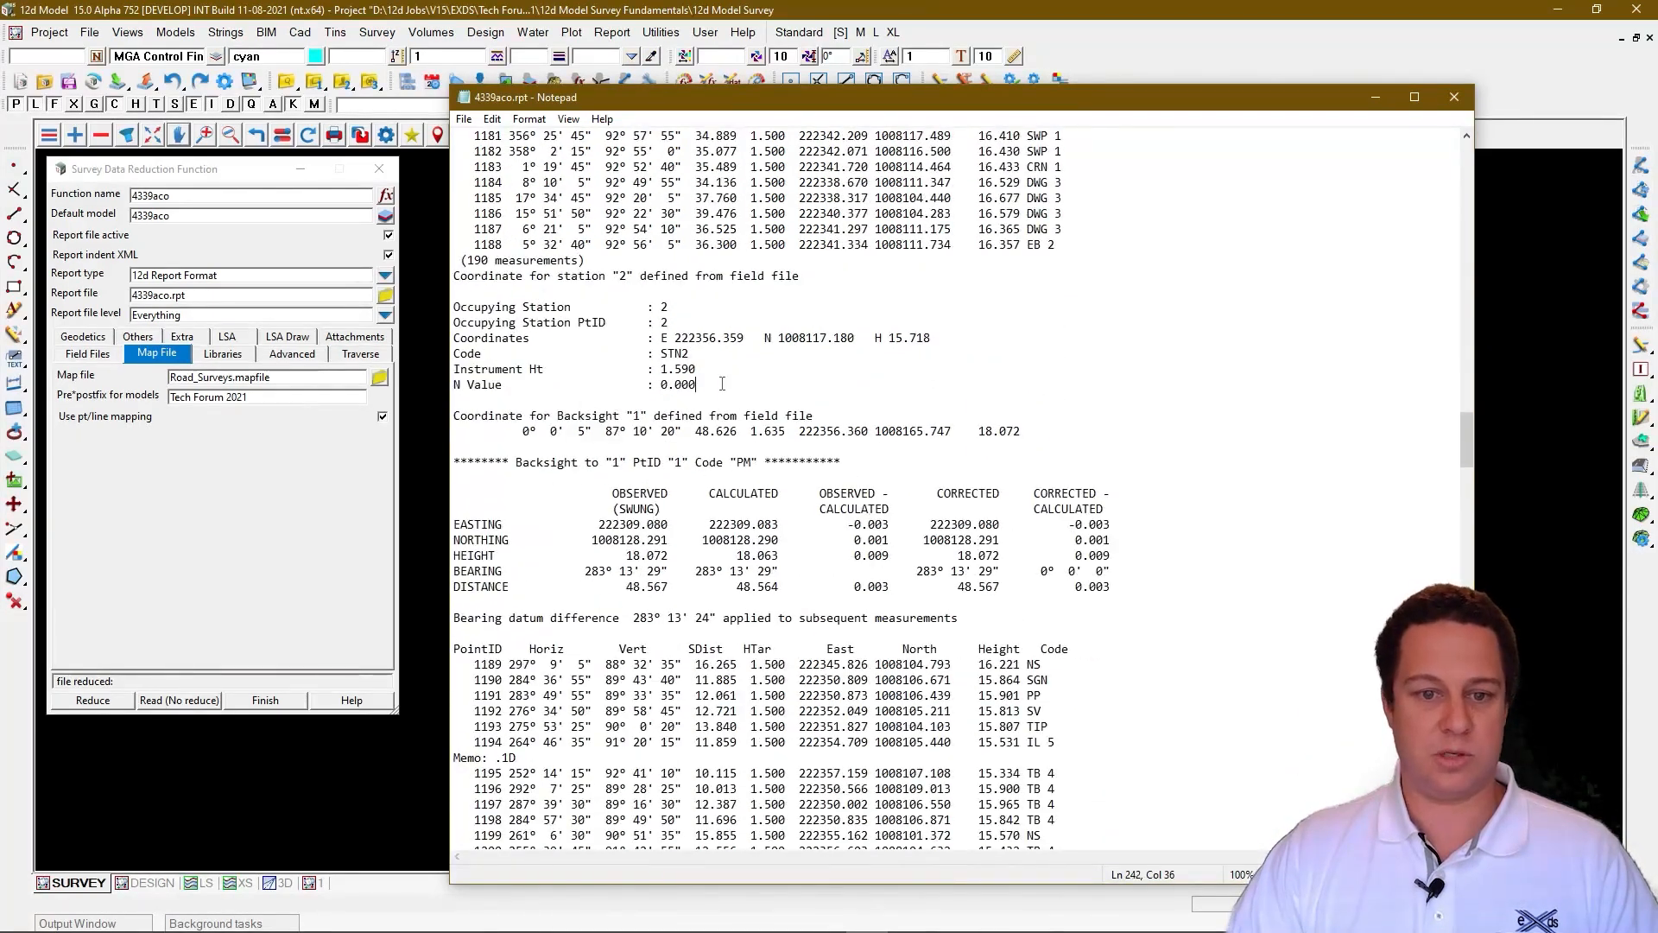
left_click_drag(696, 385, 452, 307)
left_click_drag(1114, 558, 533, 439)
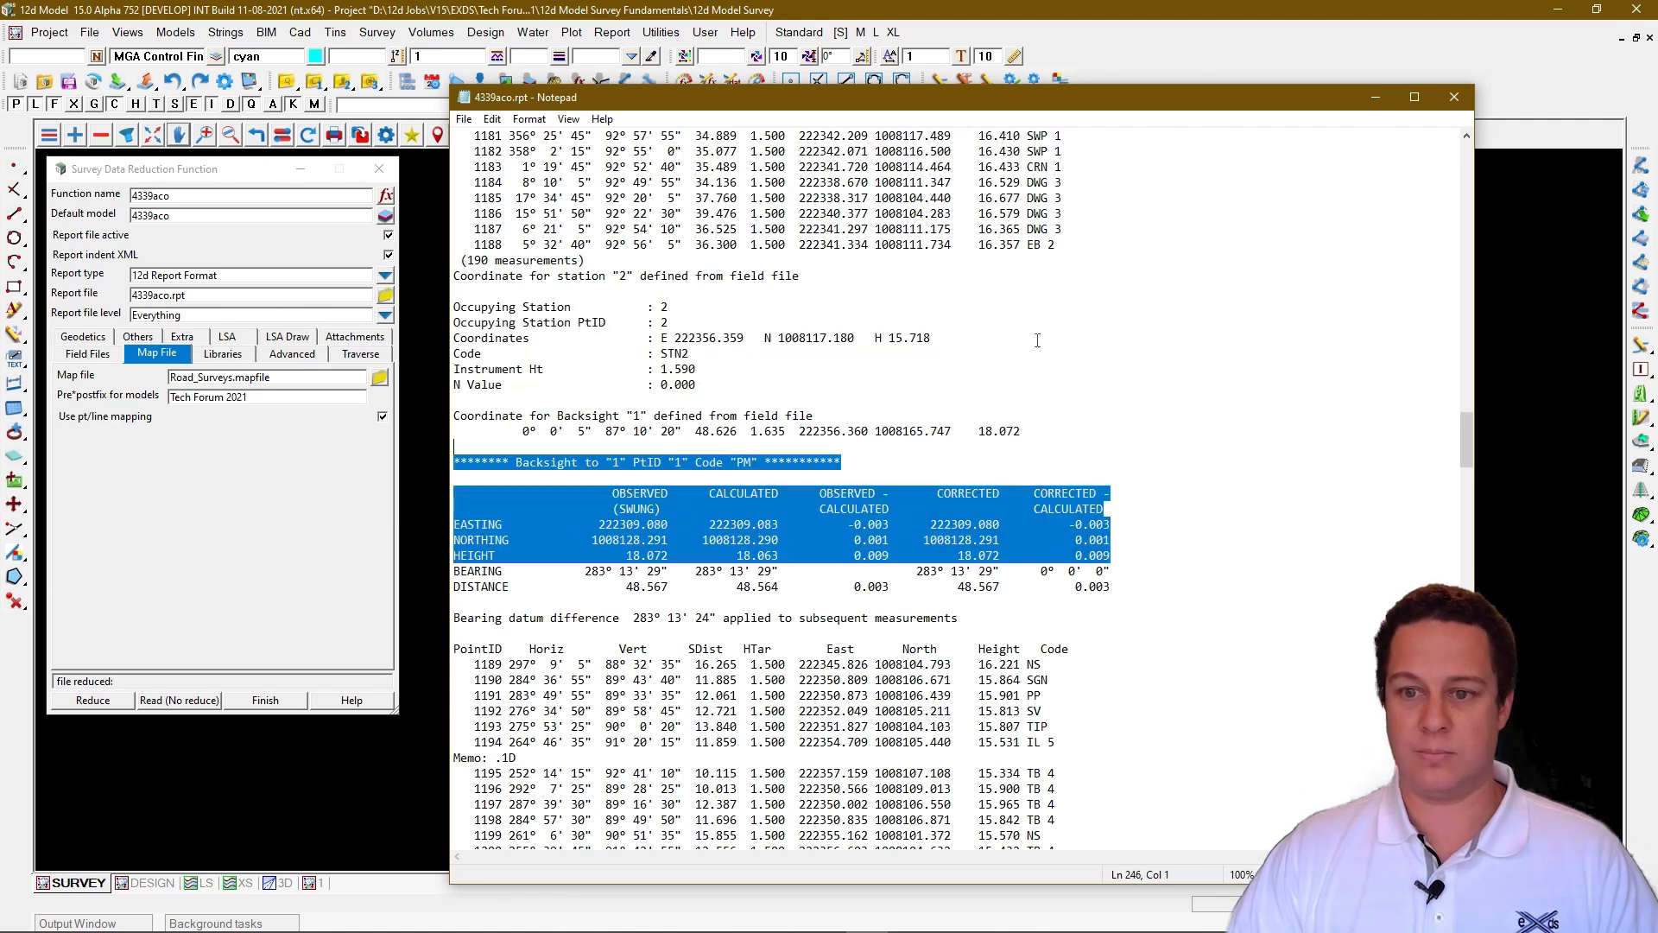
scroll(1158, 321, "down", 14)
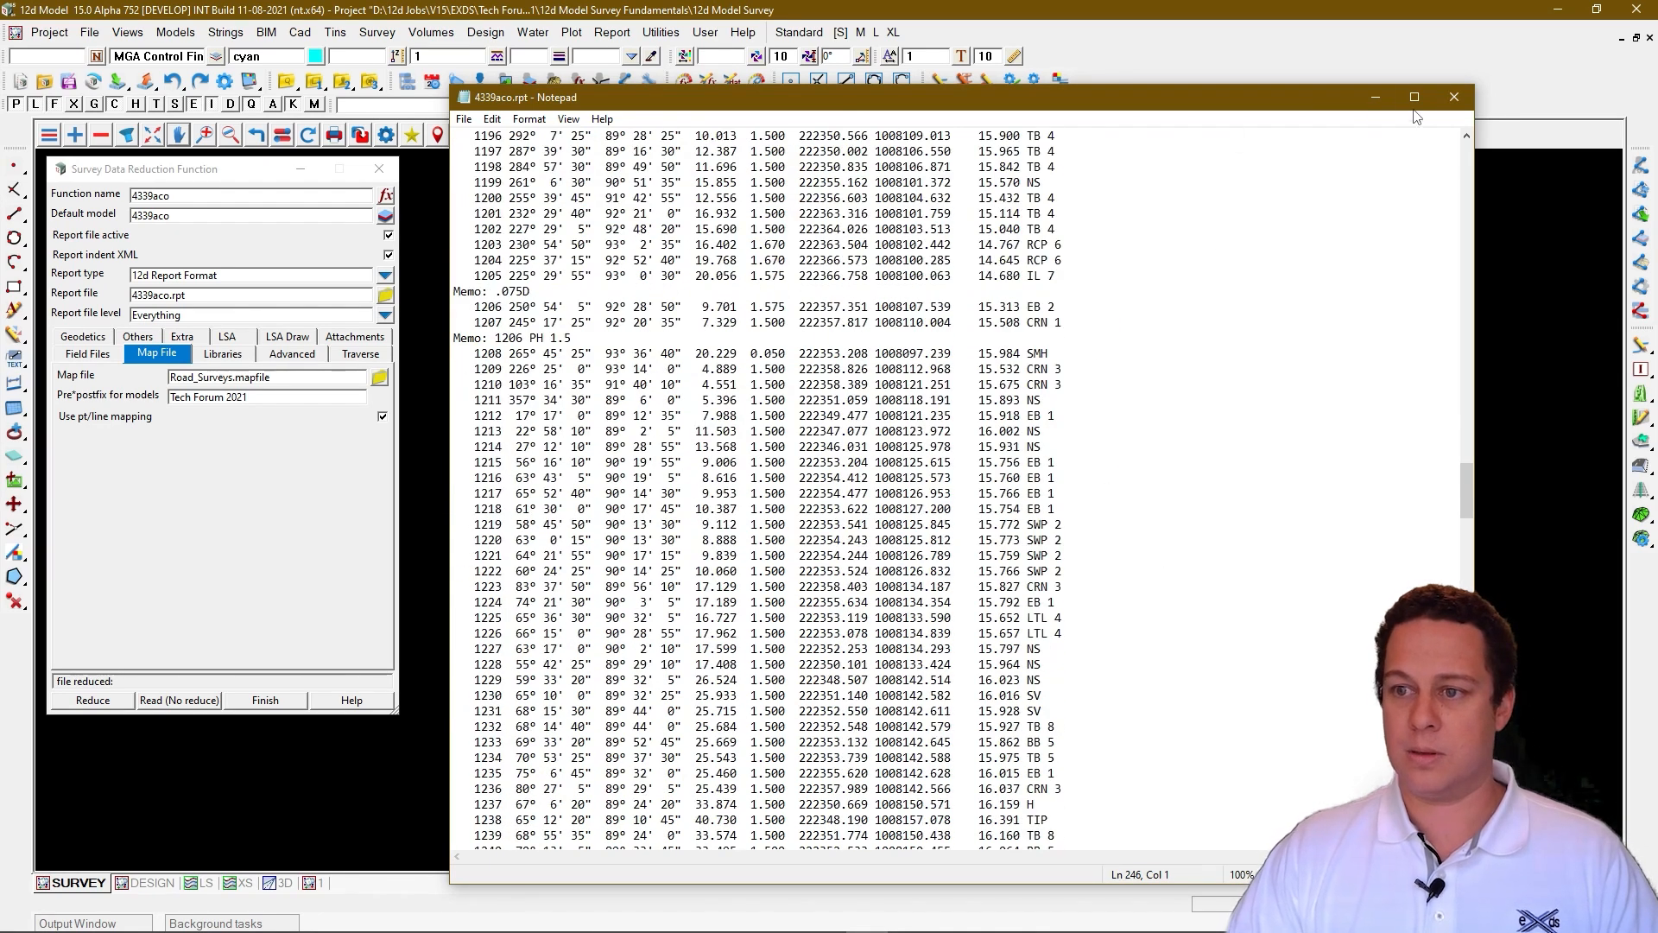
left_click(1456, 93)
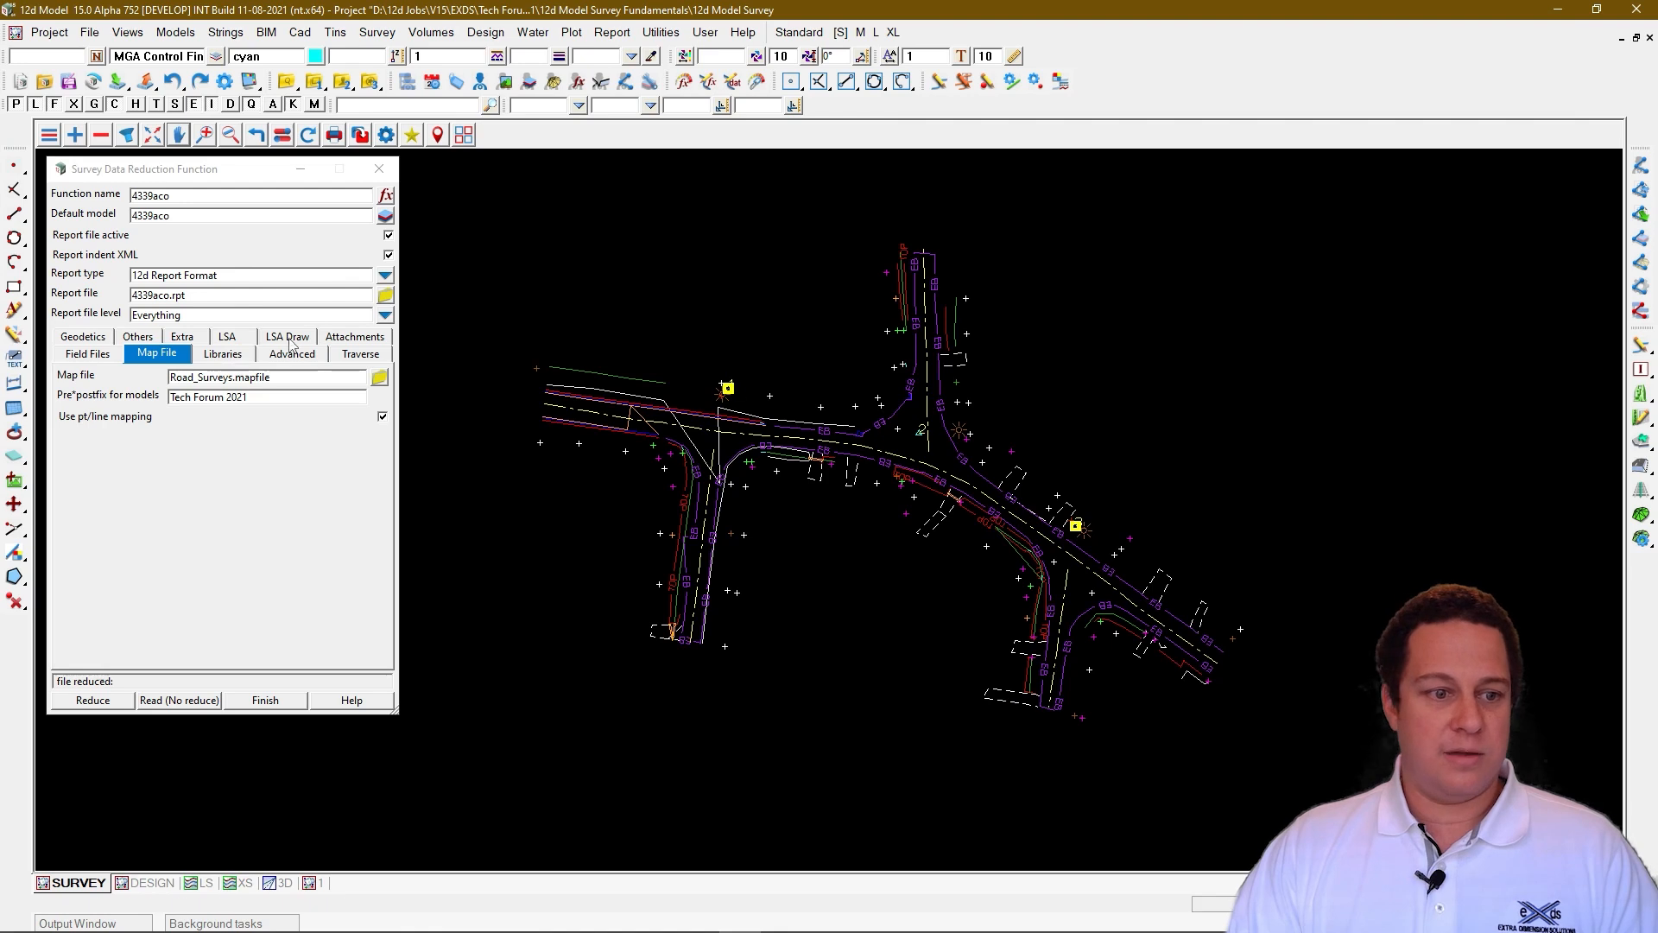
Step: Enable Reprompt all in the survey reduction's other settings and set the backsight prompt mode to Prompt
left_click(147, 336)
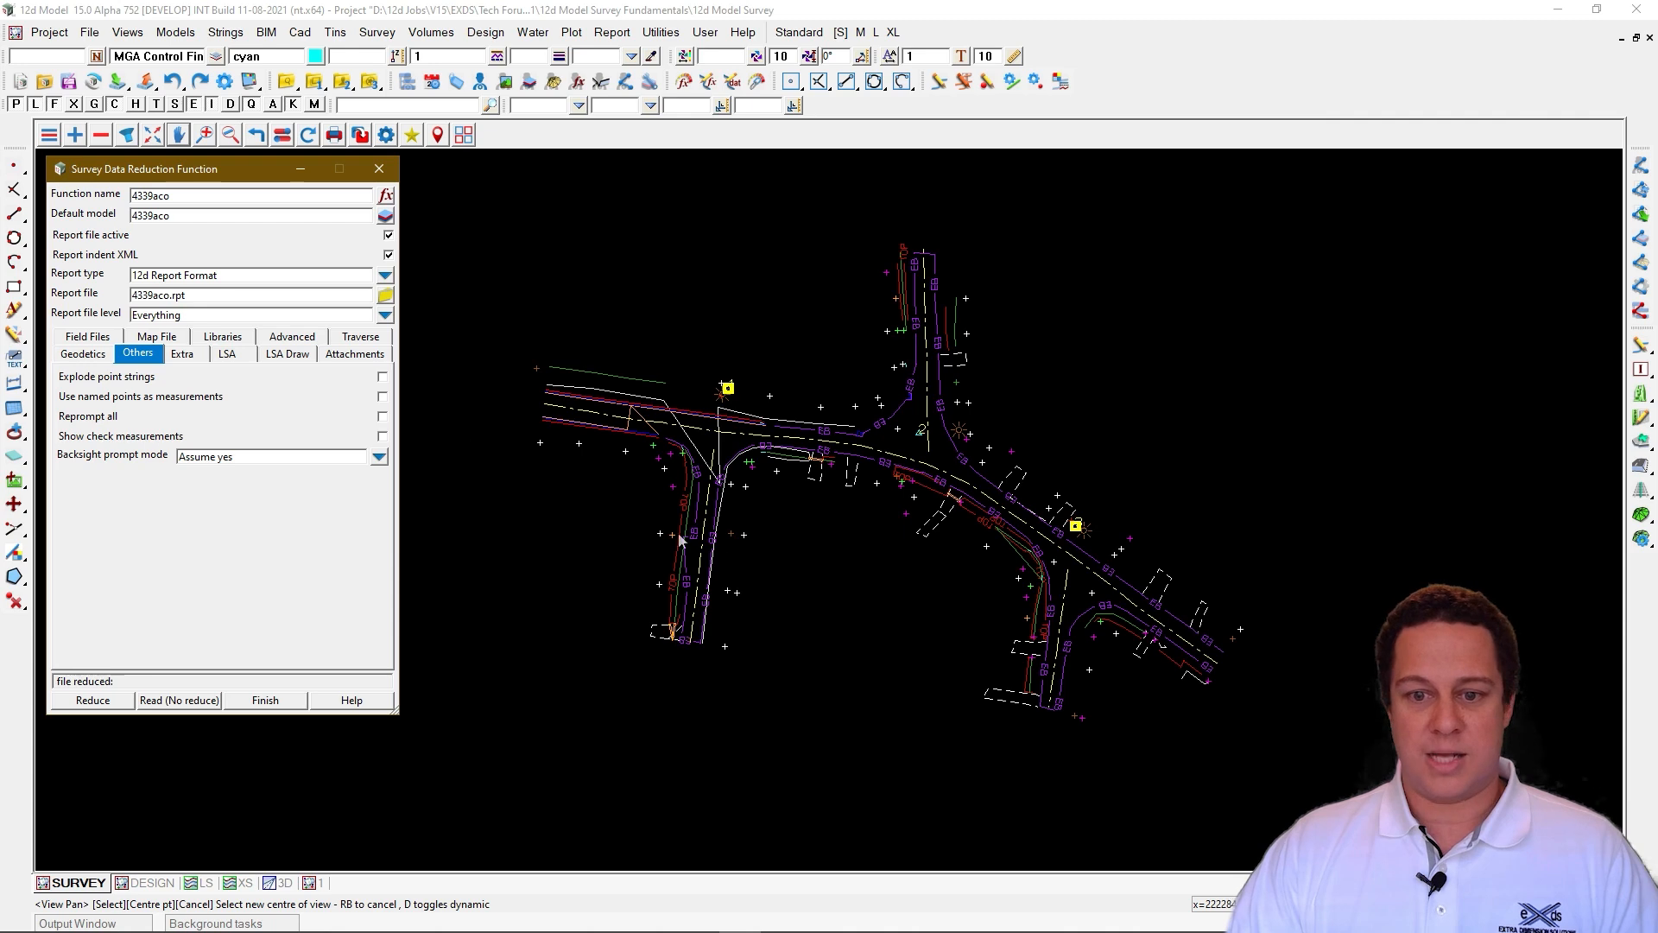
left_click(384, 418)
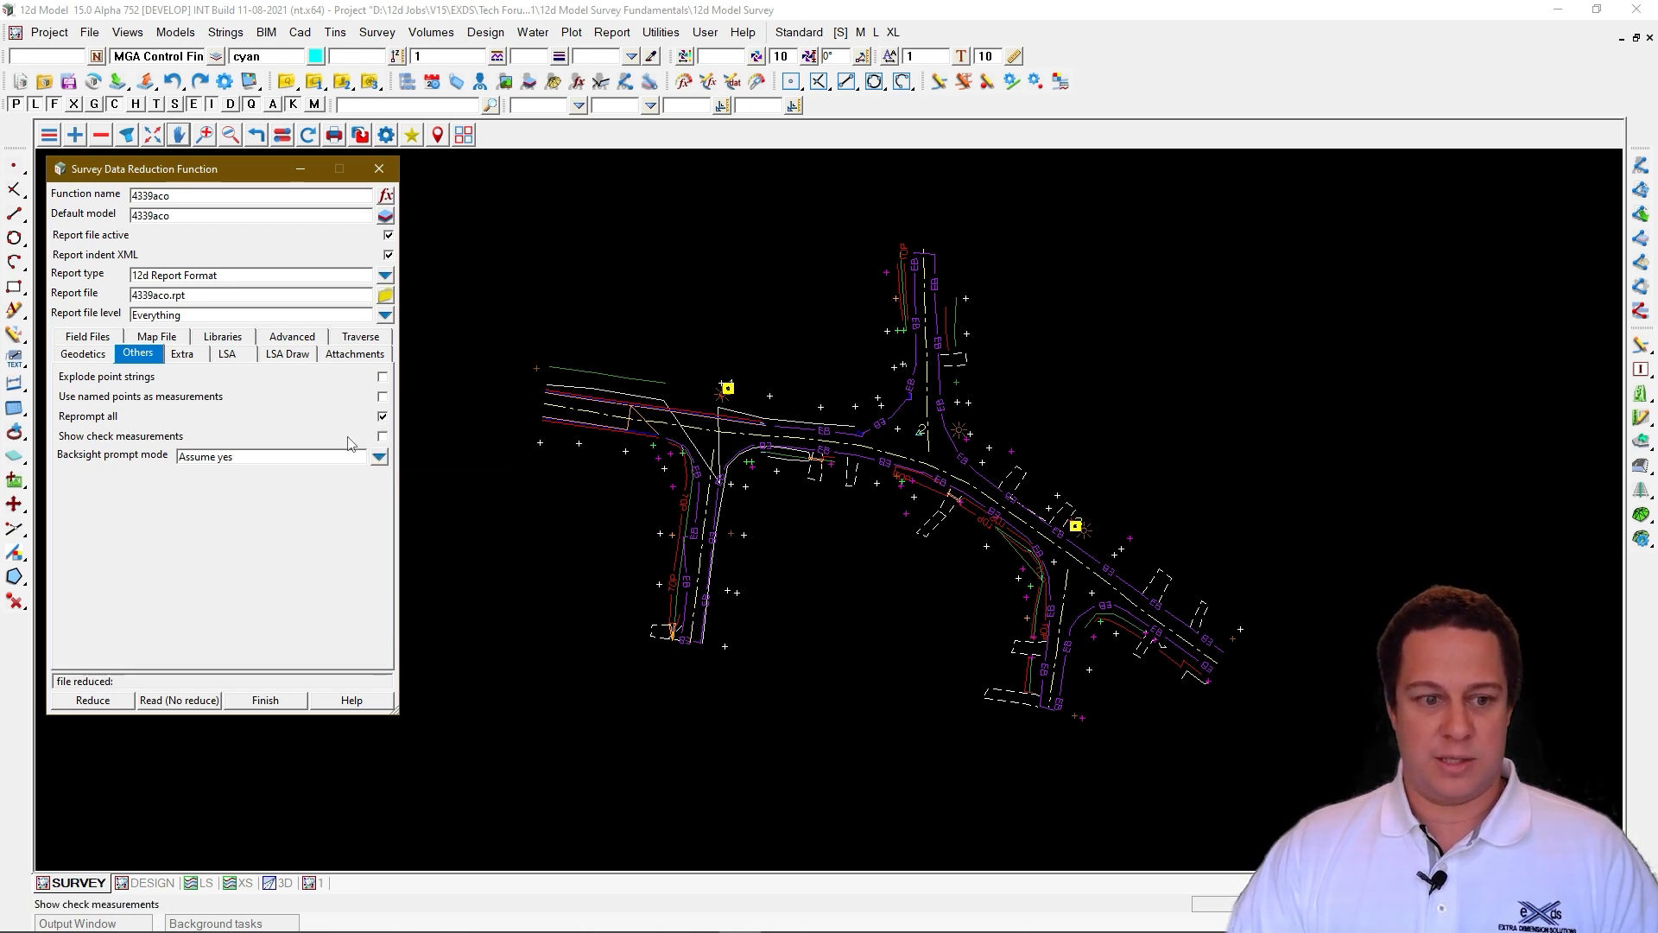
left_click(298, 456)
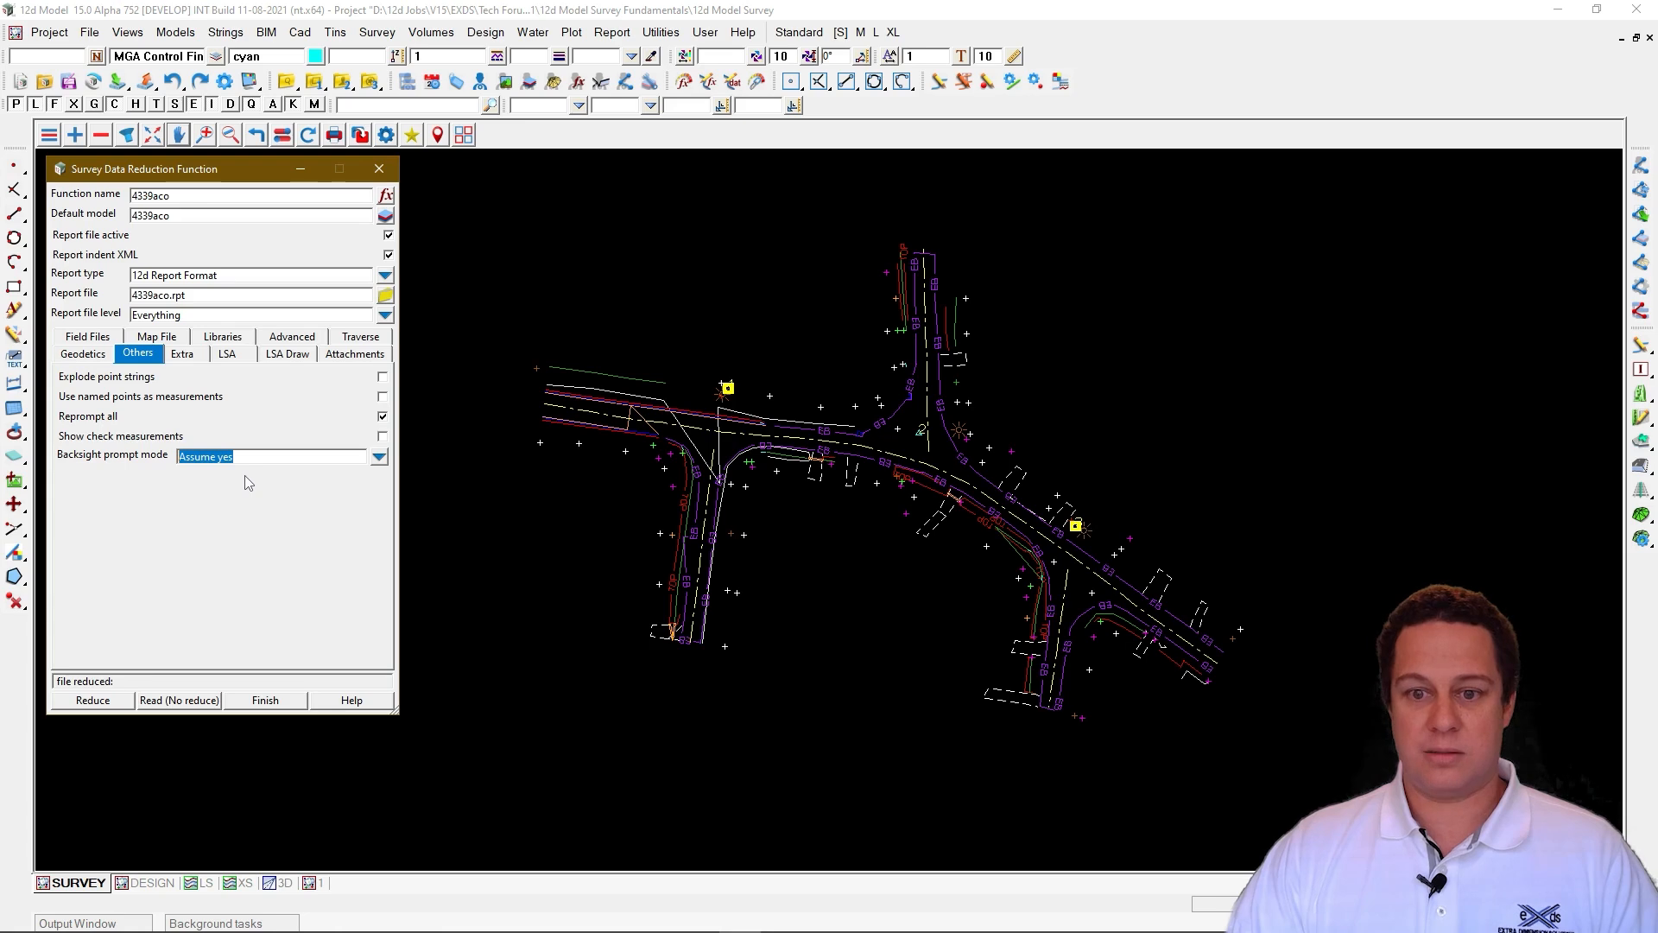
left_click(378, 458)
left_click(403, 487)
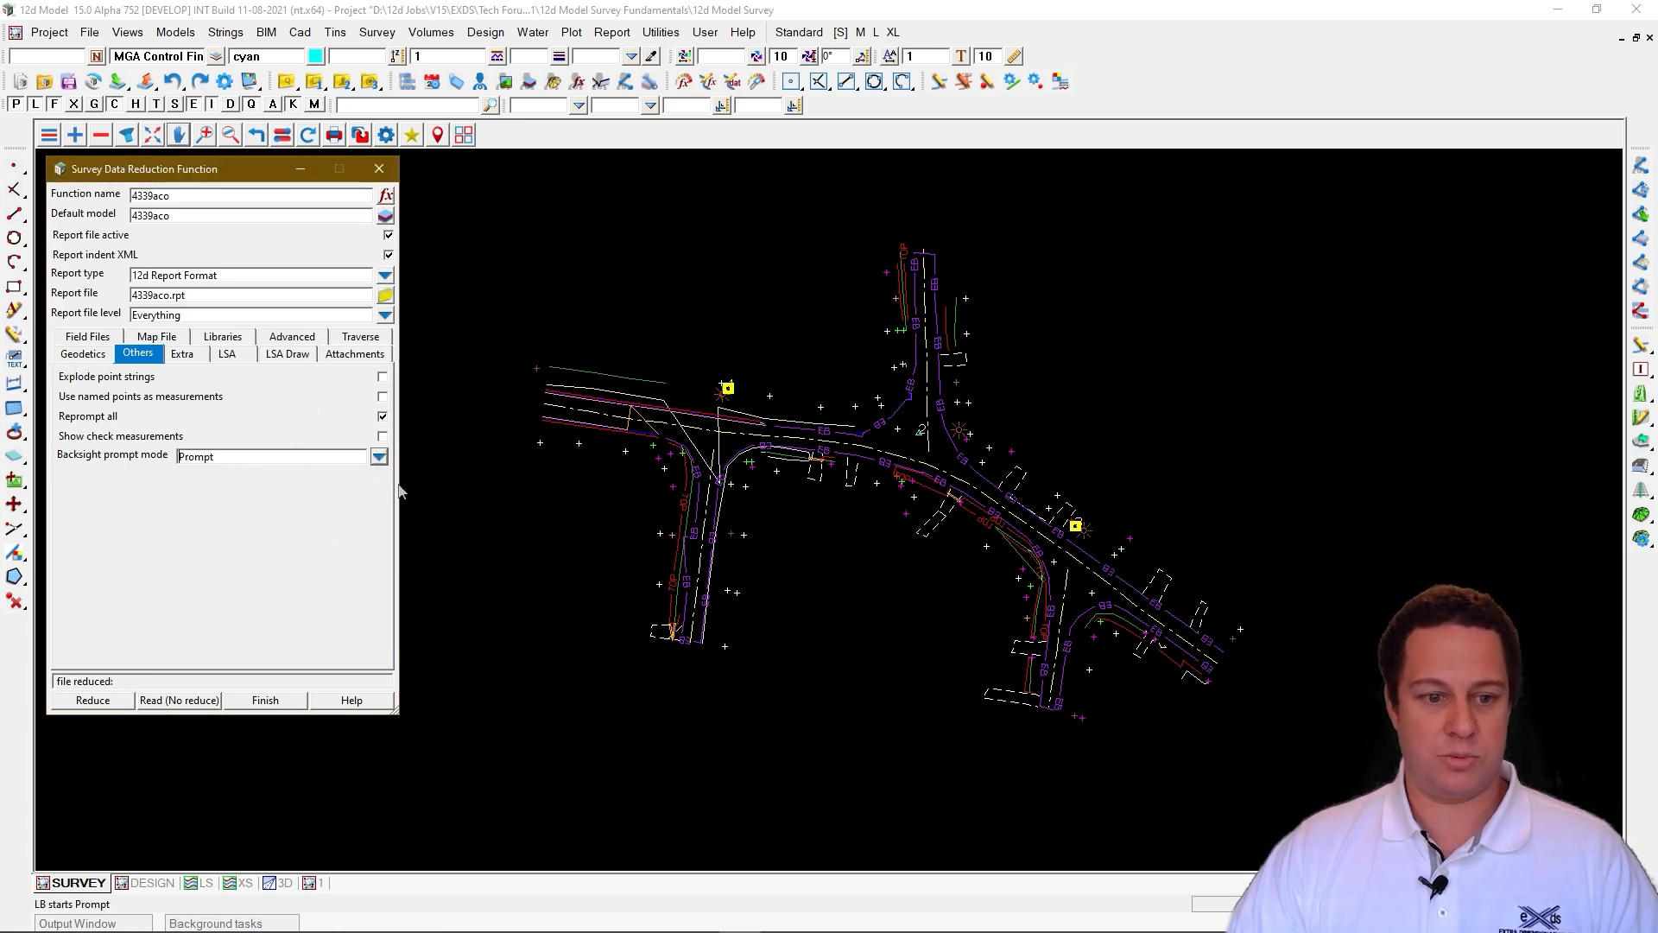
Step: Run the survey reduction and apply the bearing swing for station 1 with backsight 3
left_click(97, 699)
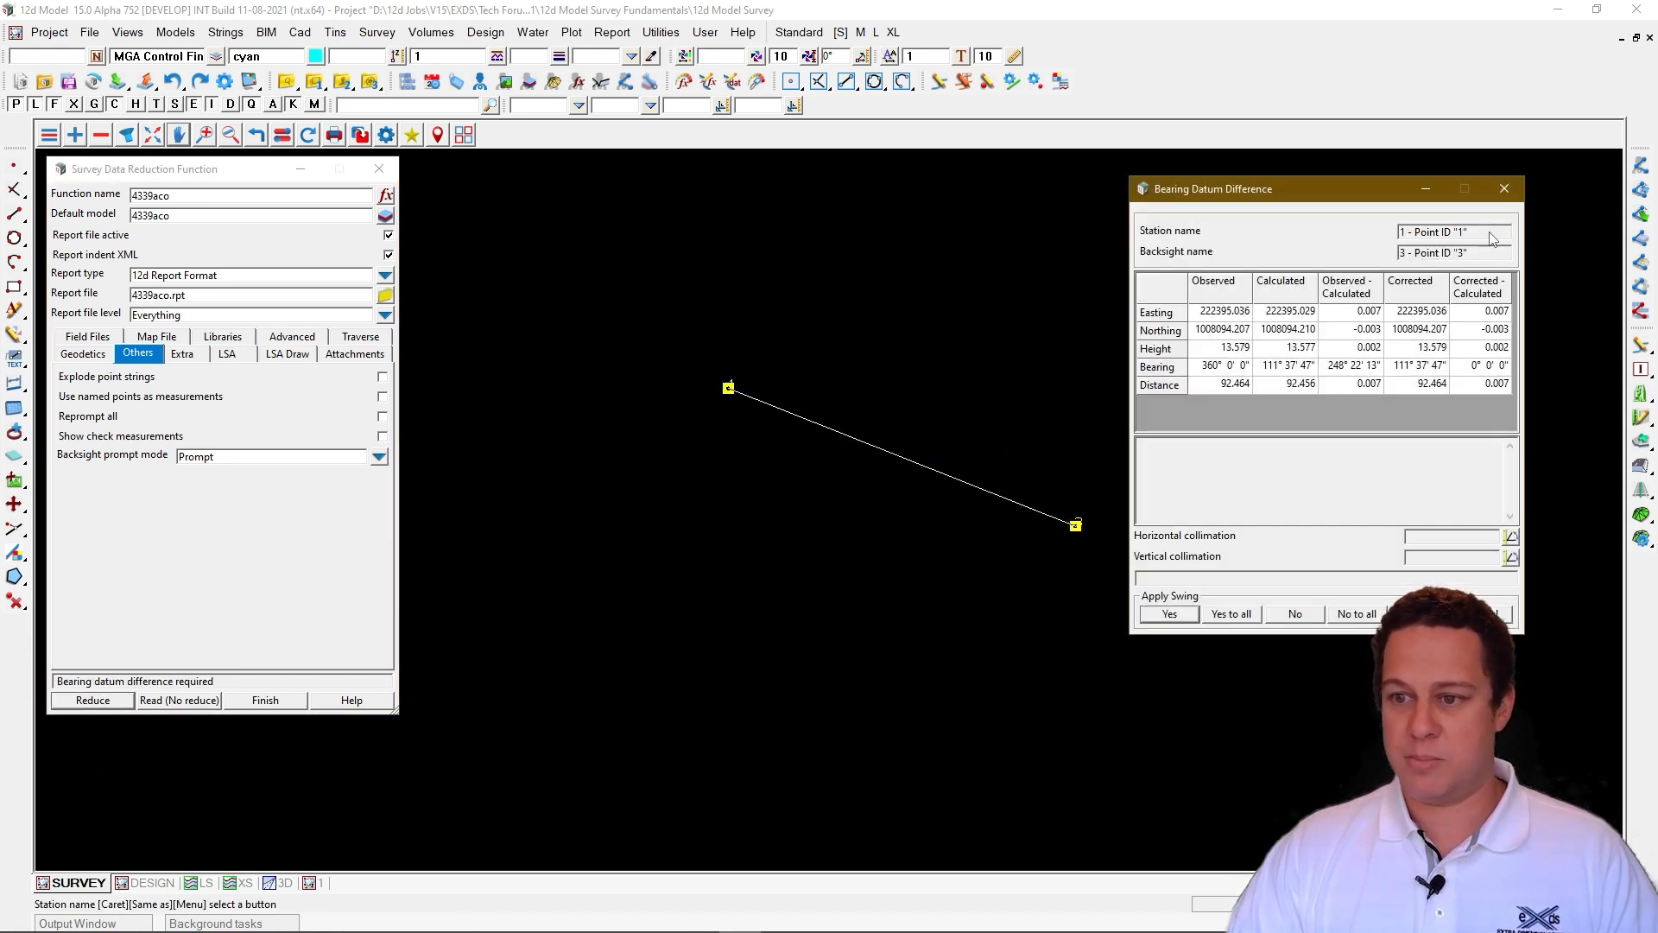
left_click_drag(1492, 235, 1319, 235)
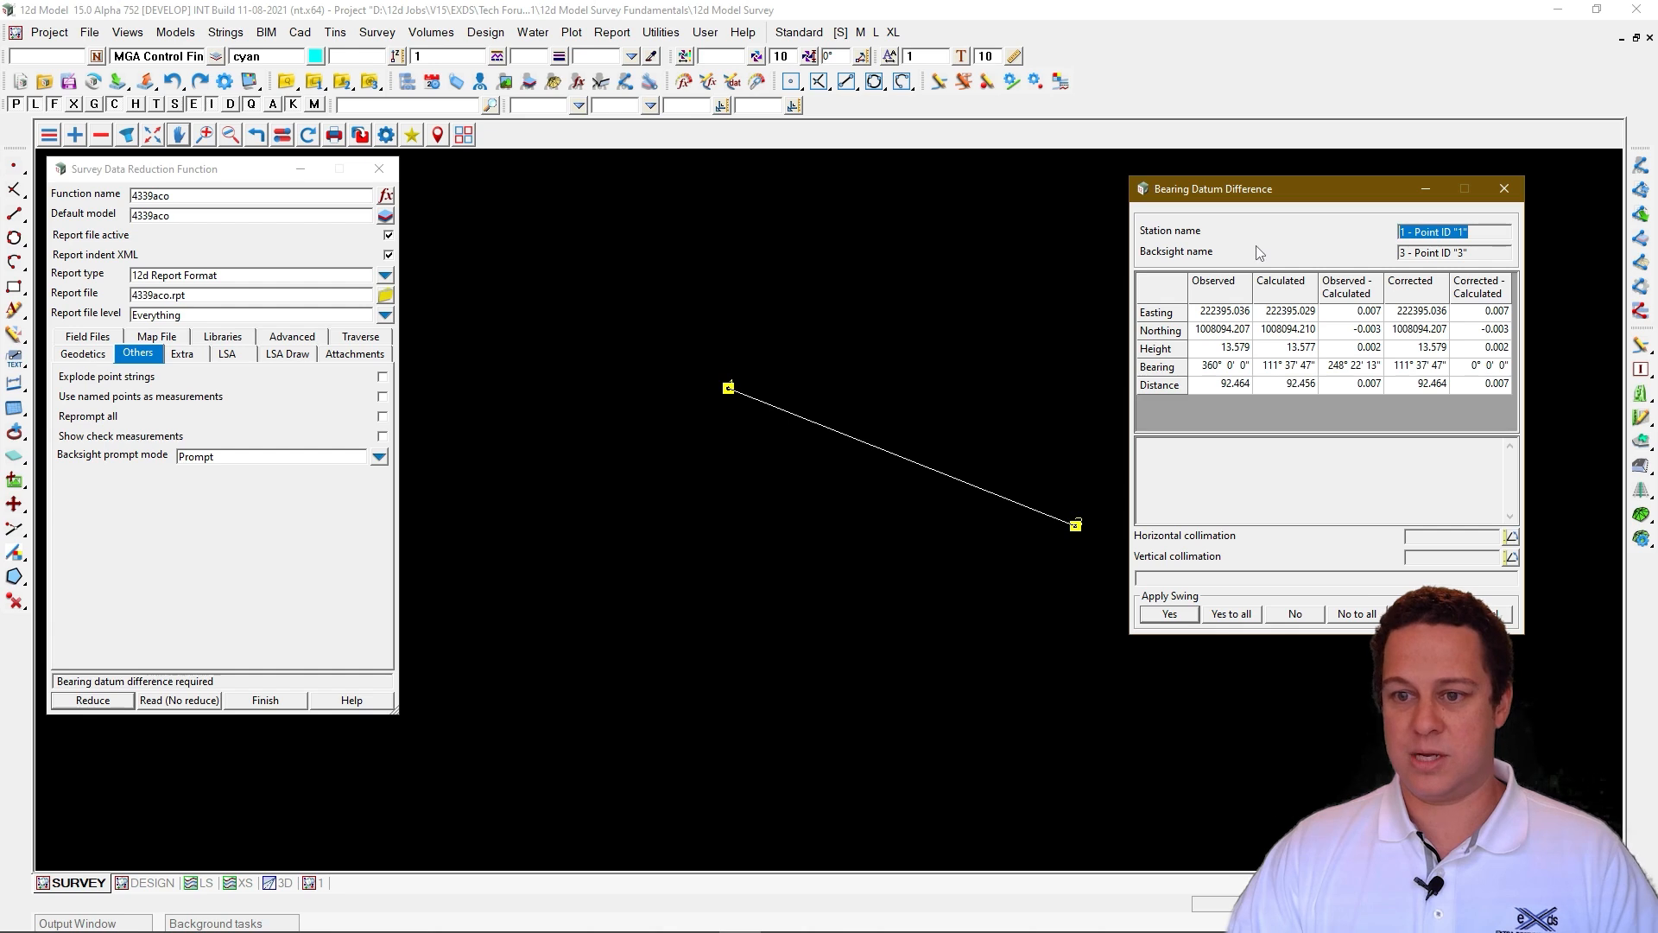
left_click_drag(1507, 252, 1325, 257)
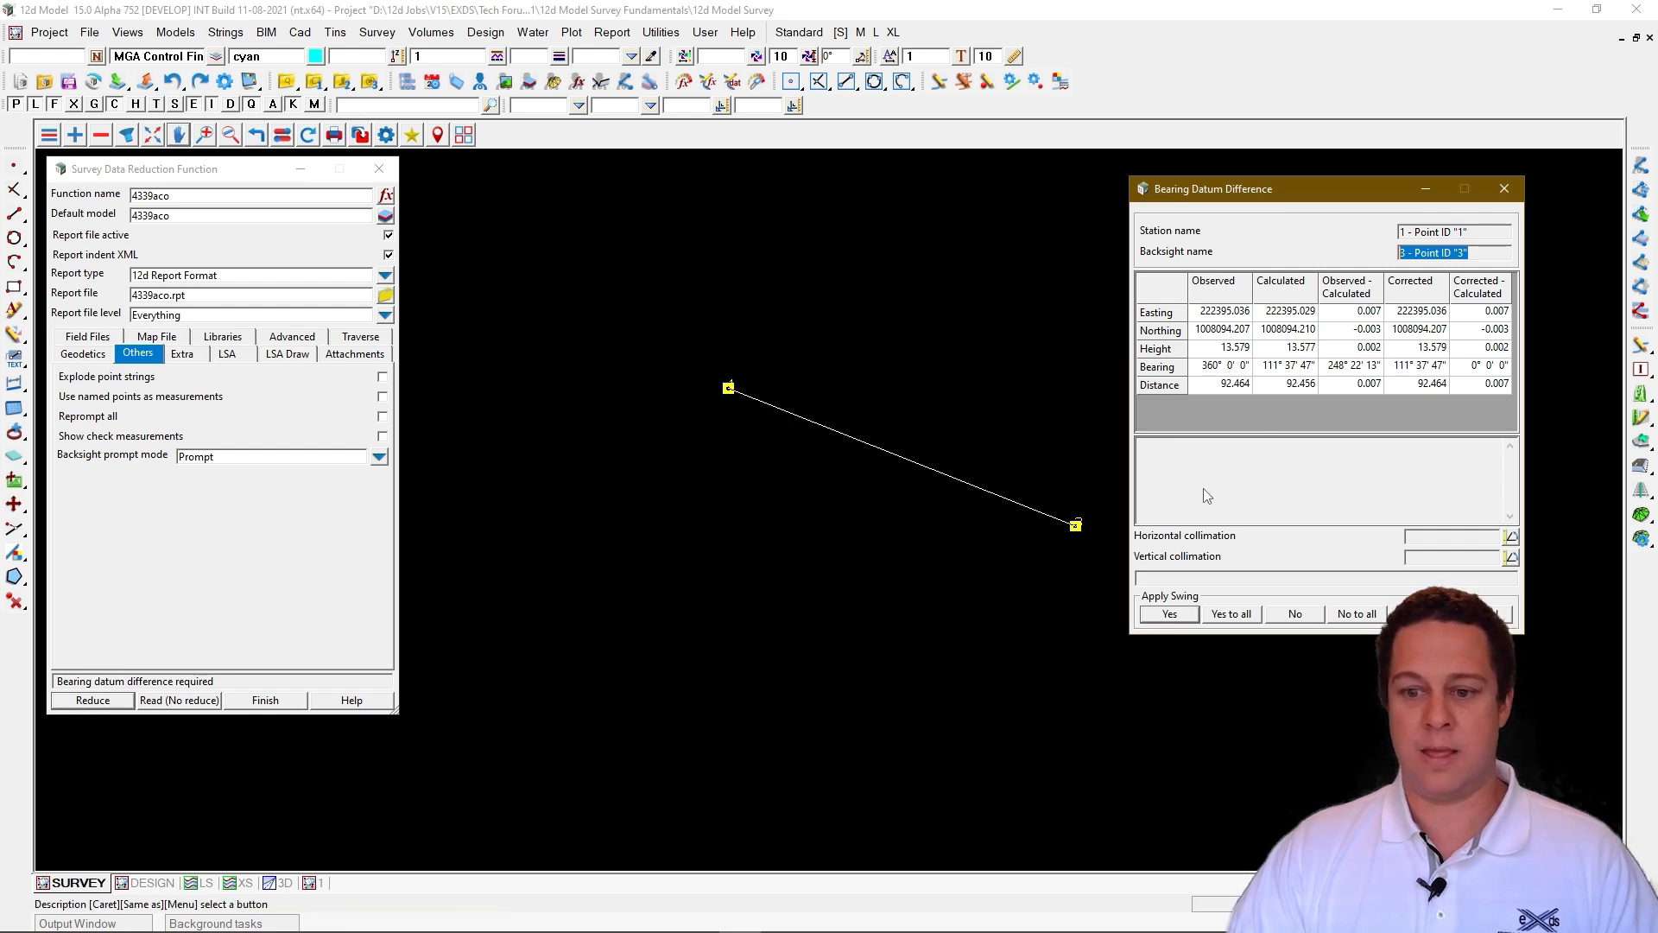
left_click(1167, 614)
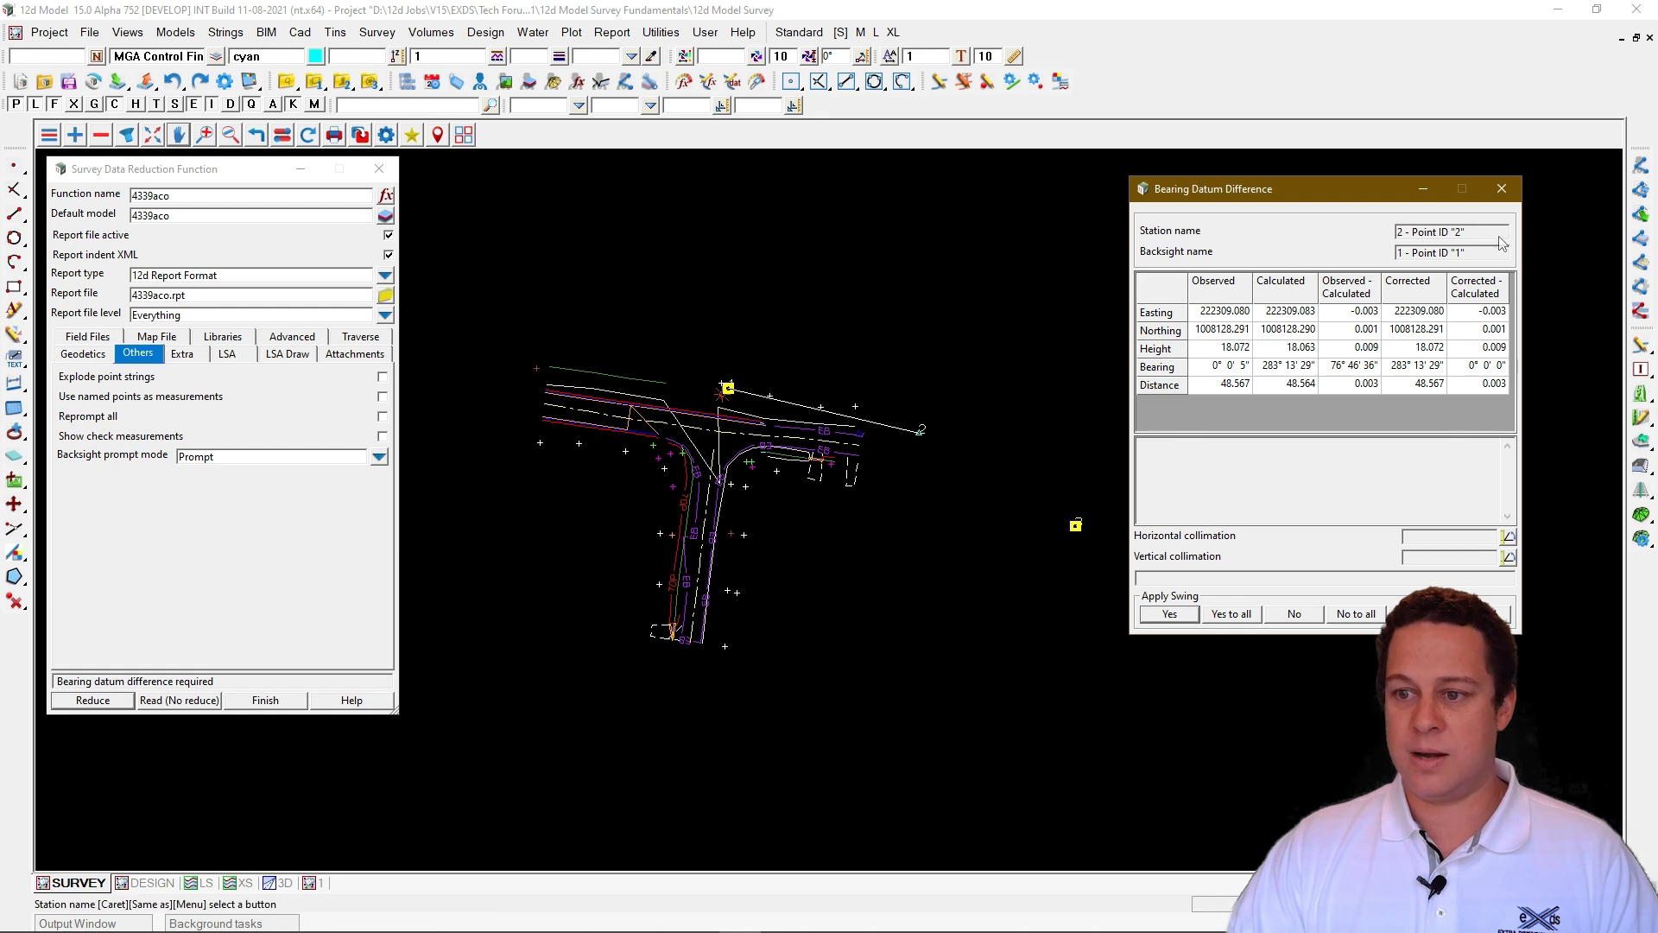
Step: Check the bearing datum differences for station 2 with backsight 1 and apply the swing
left_click_drag(1492, 232, 1234, 263)
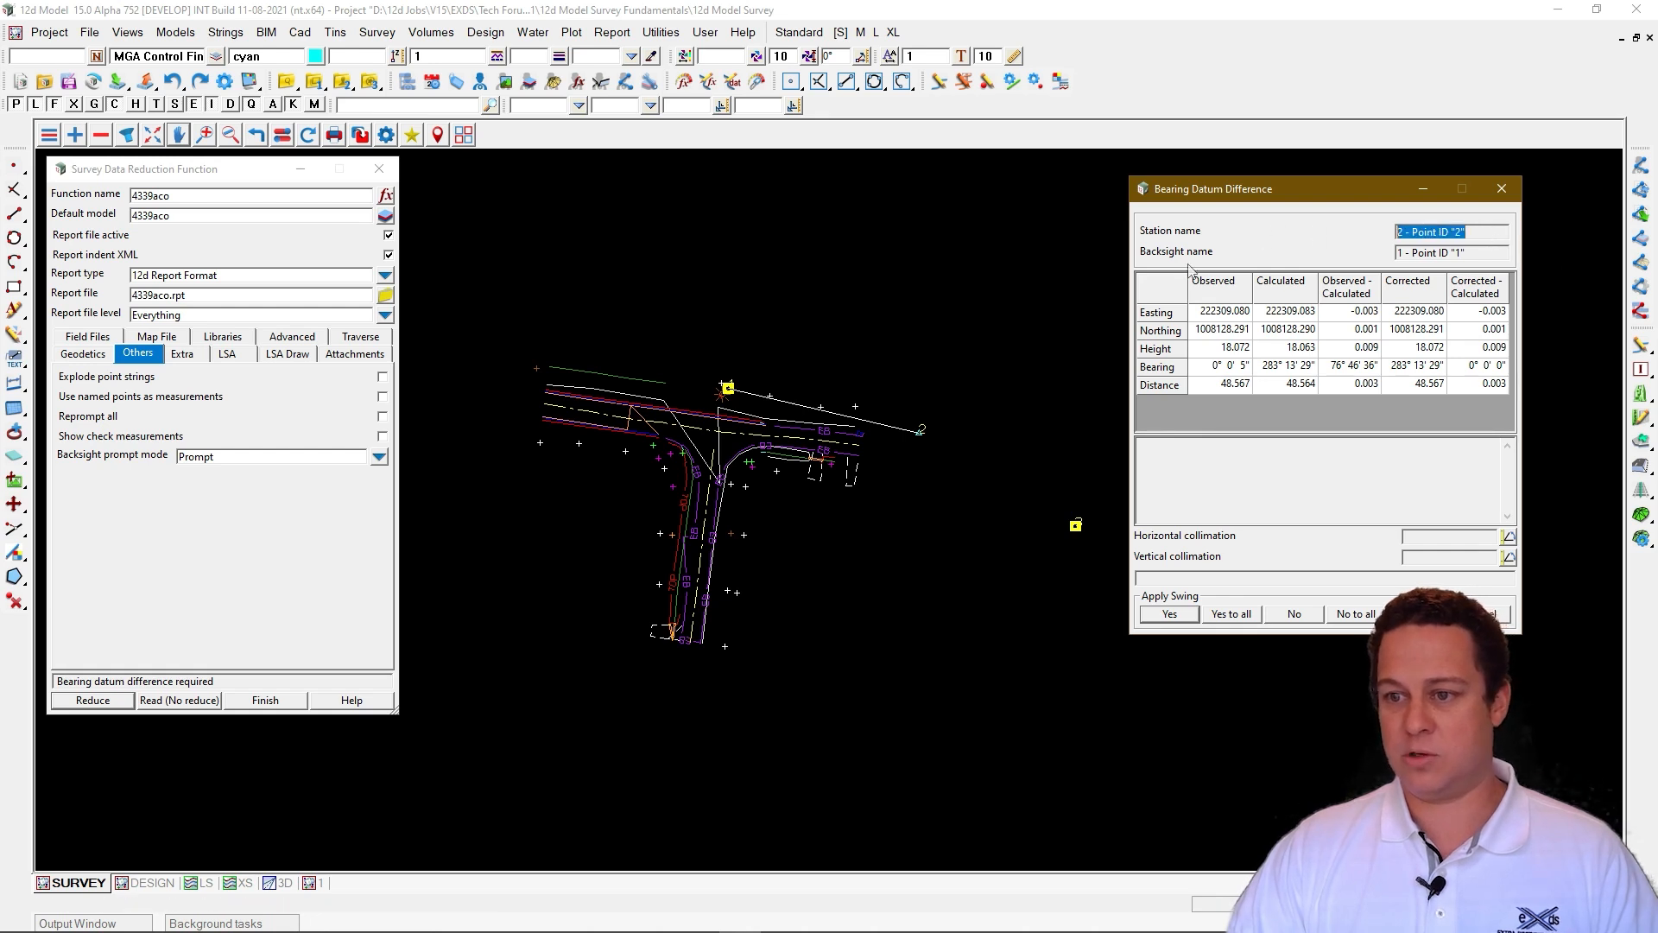
key("Tab")
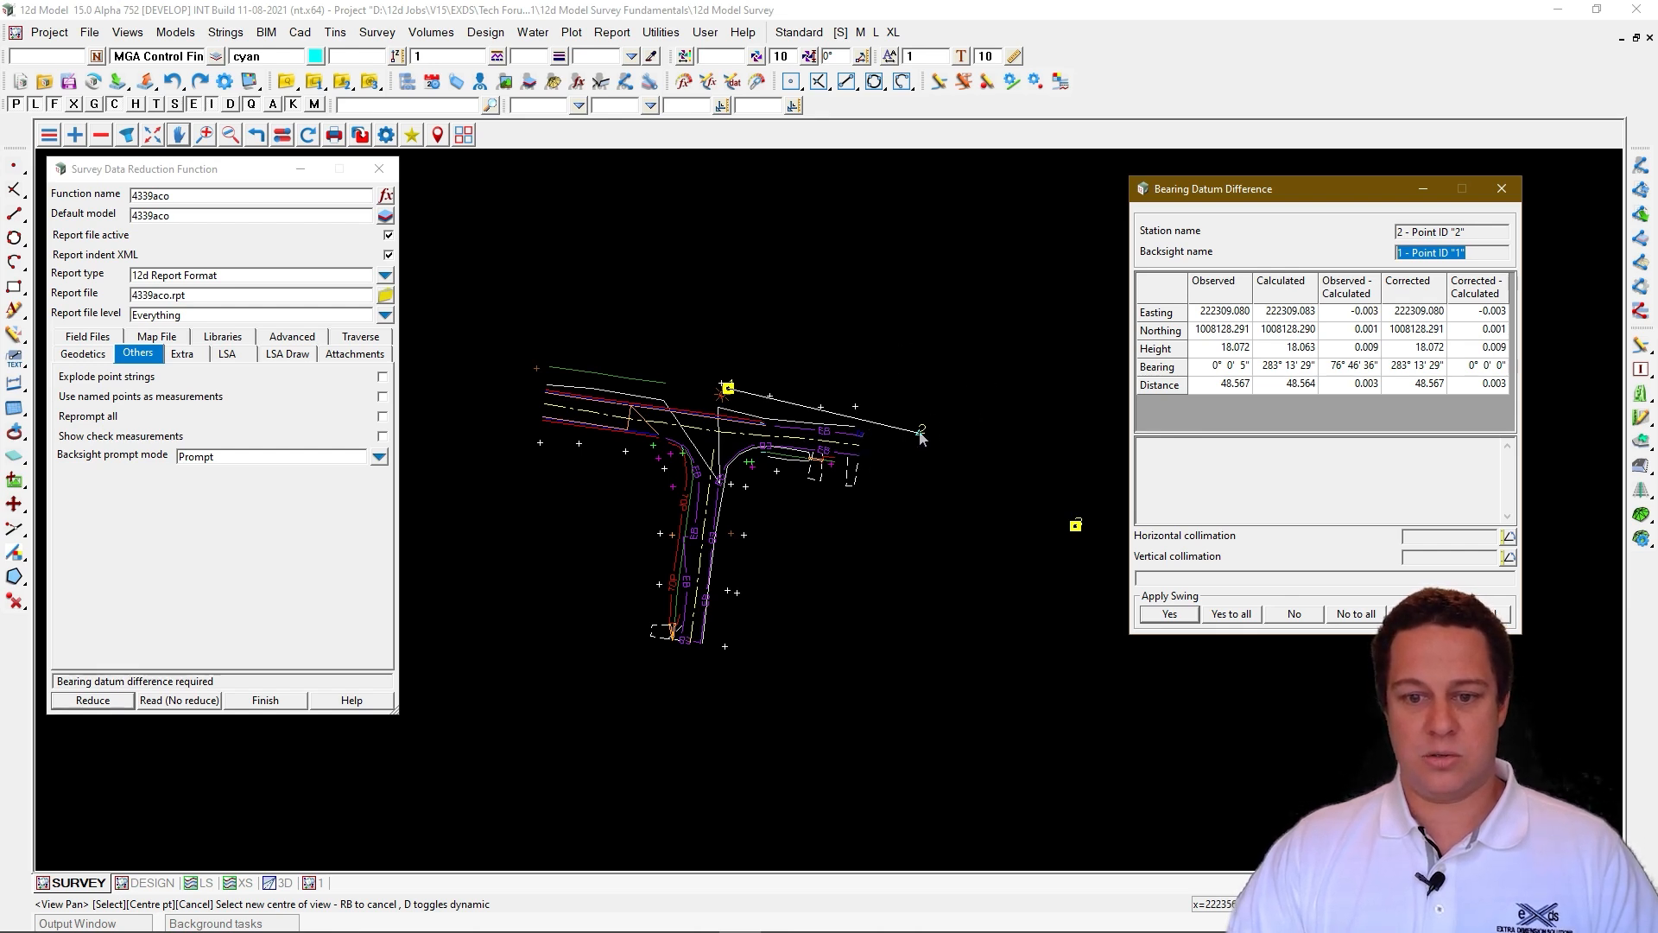
left_click(728, 390)
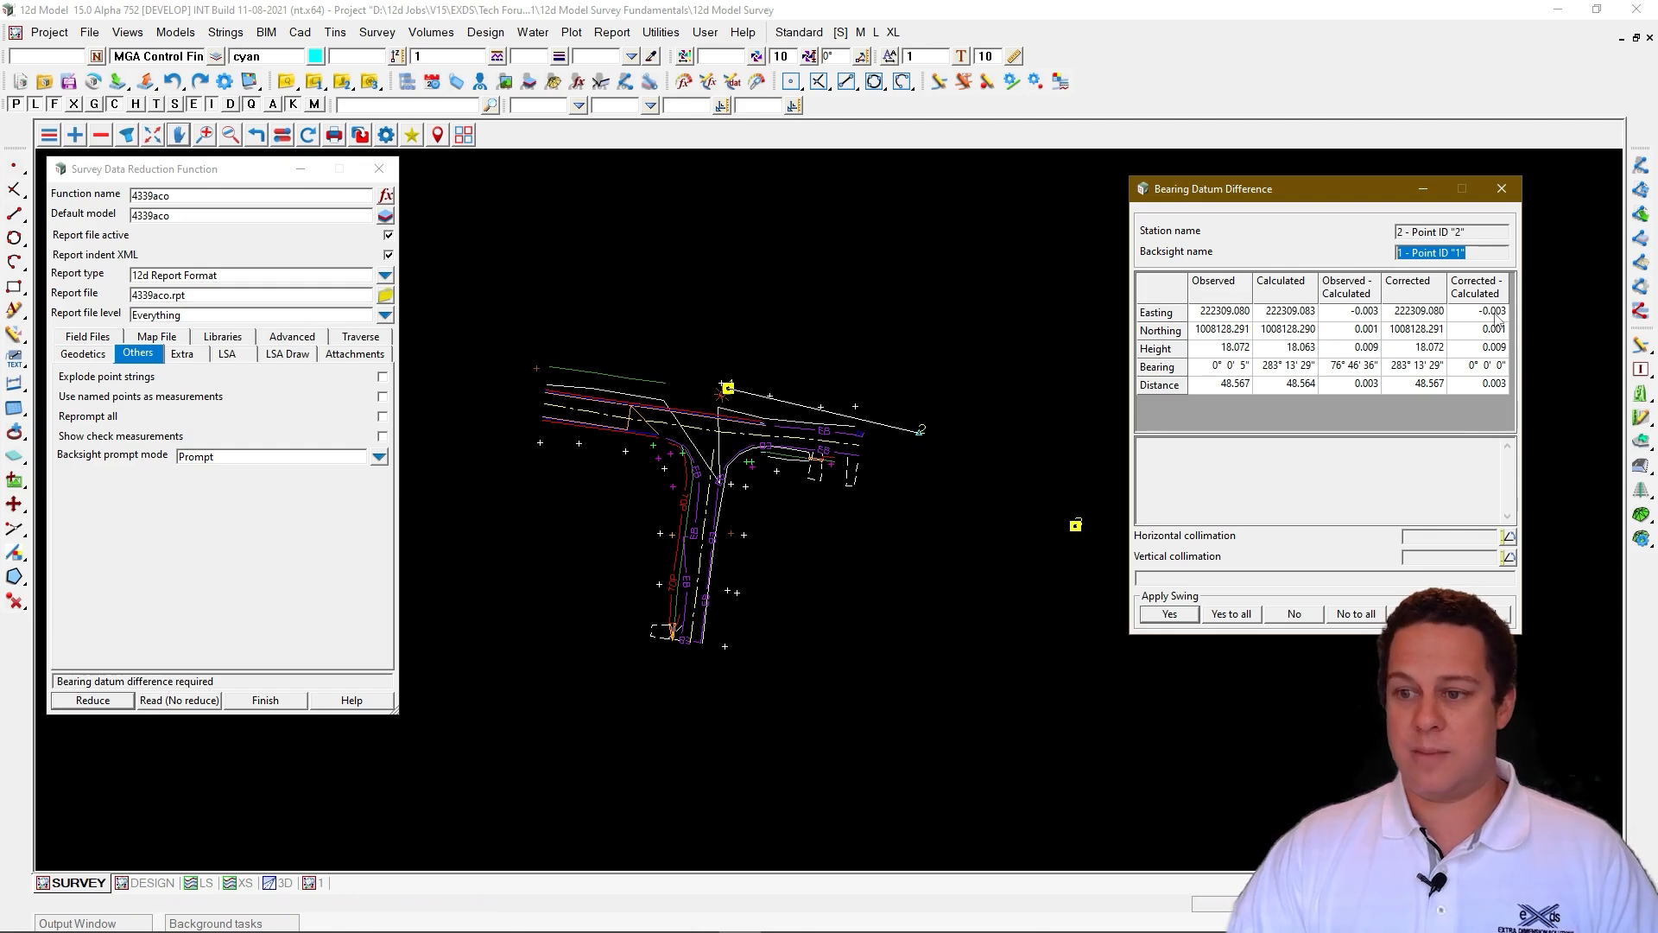
left_click(1169, 613)
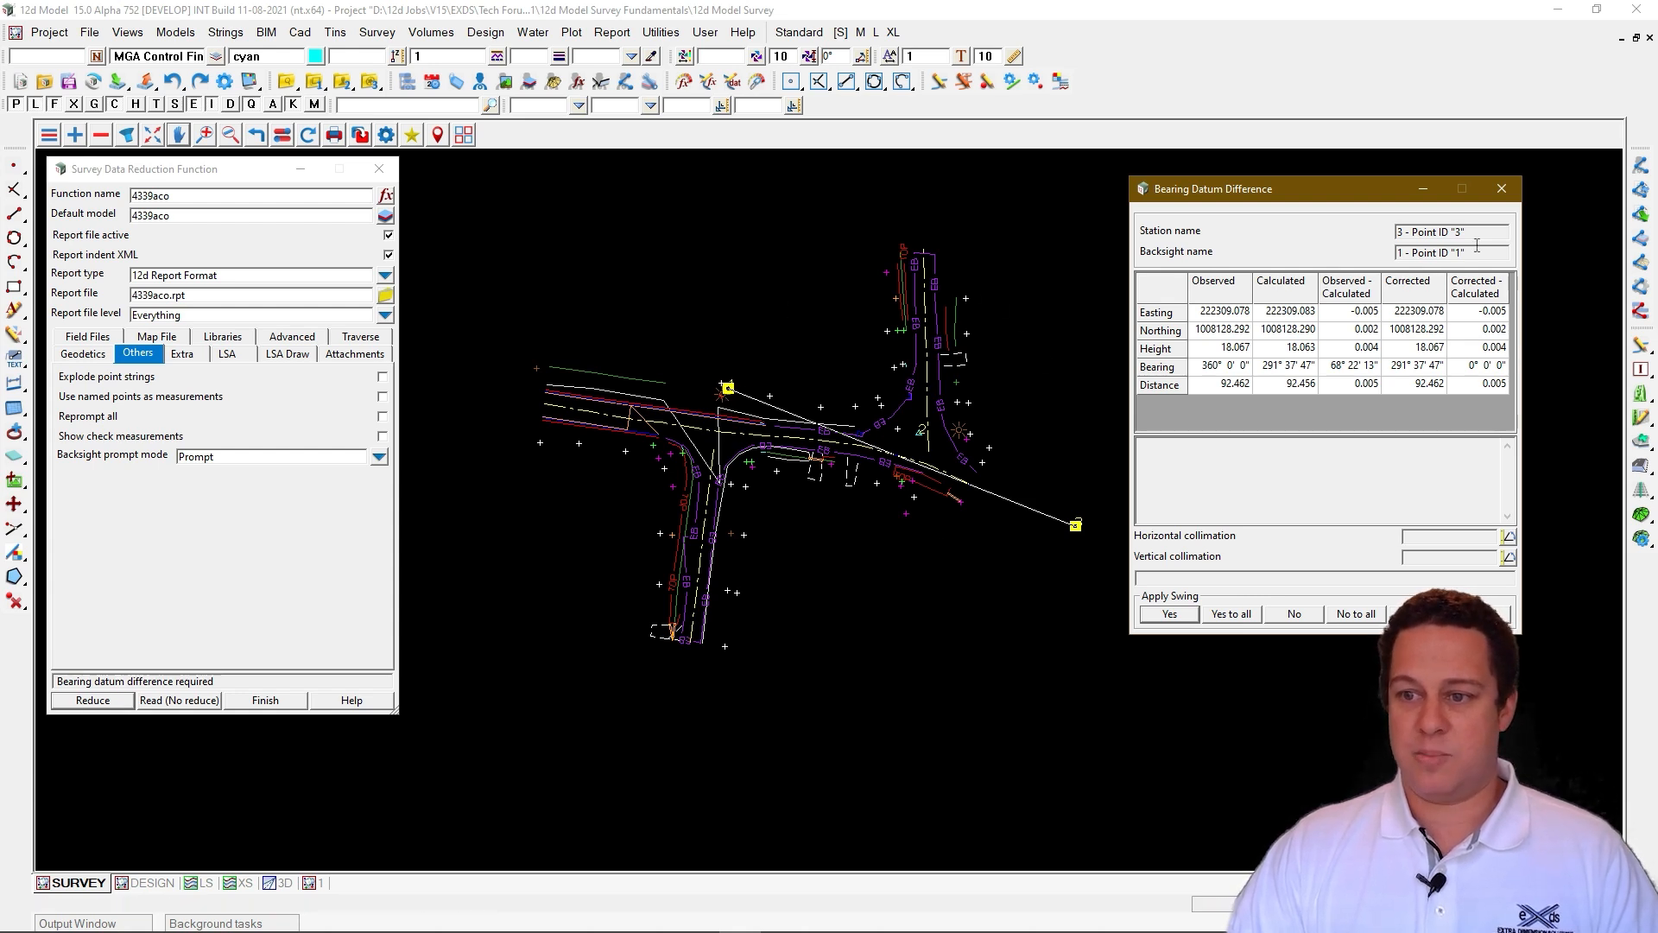
Step: Check the bearing datum differences for station 3 with backsight 1 and apply the swing
left_click_drag(1494, 232, 1328, 232)
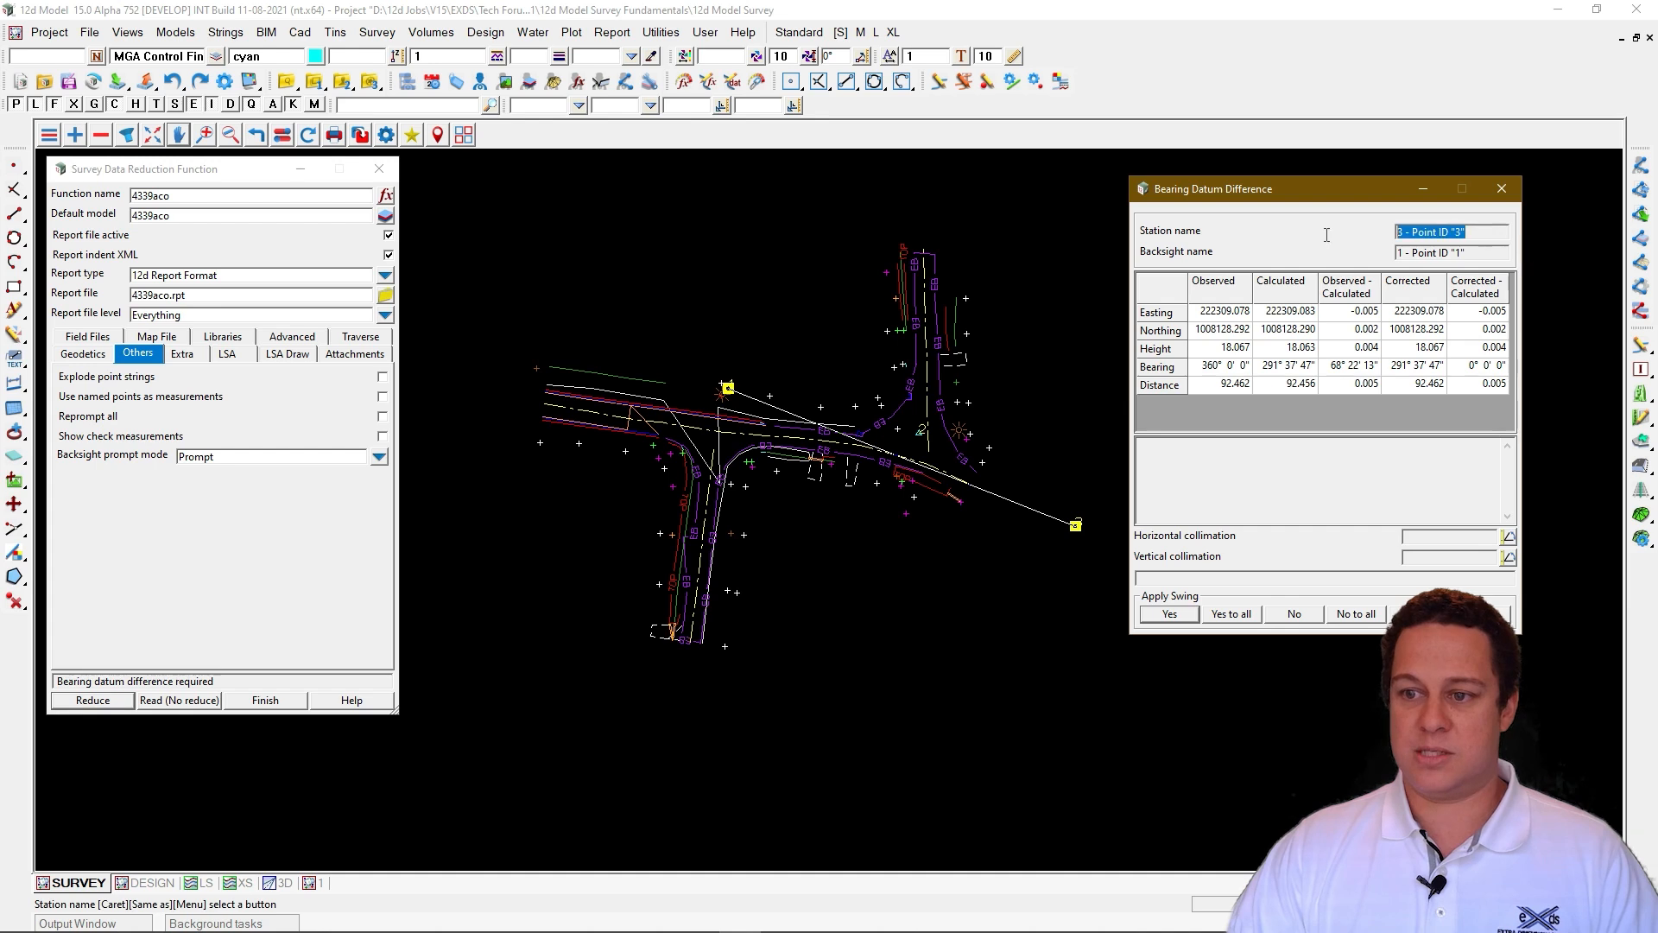
left_click_drag(1486, 253, 1360, 254)
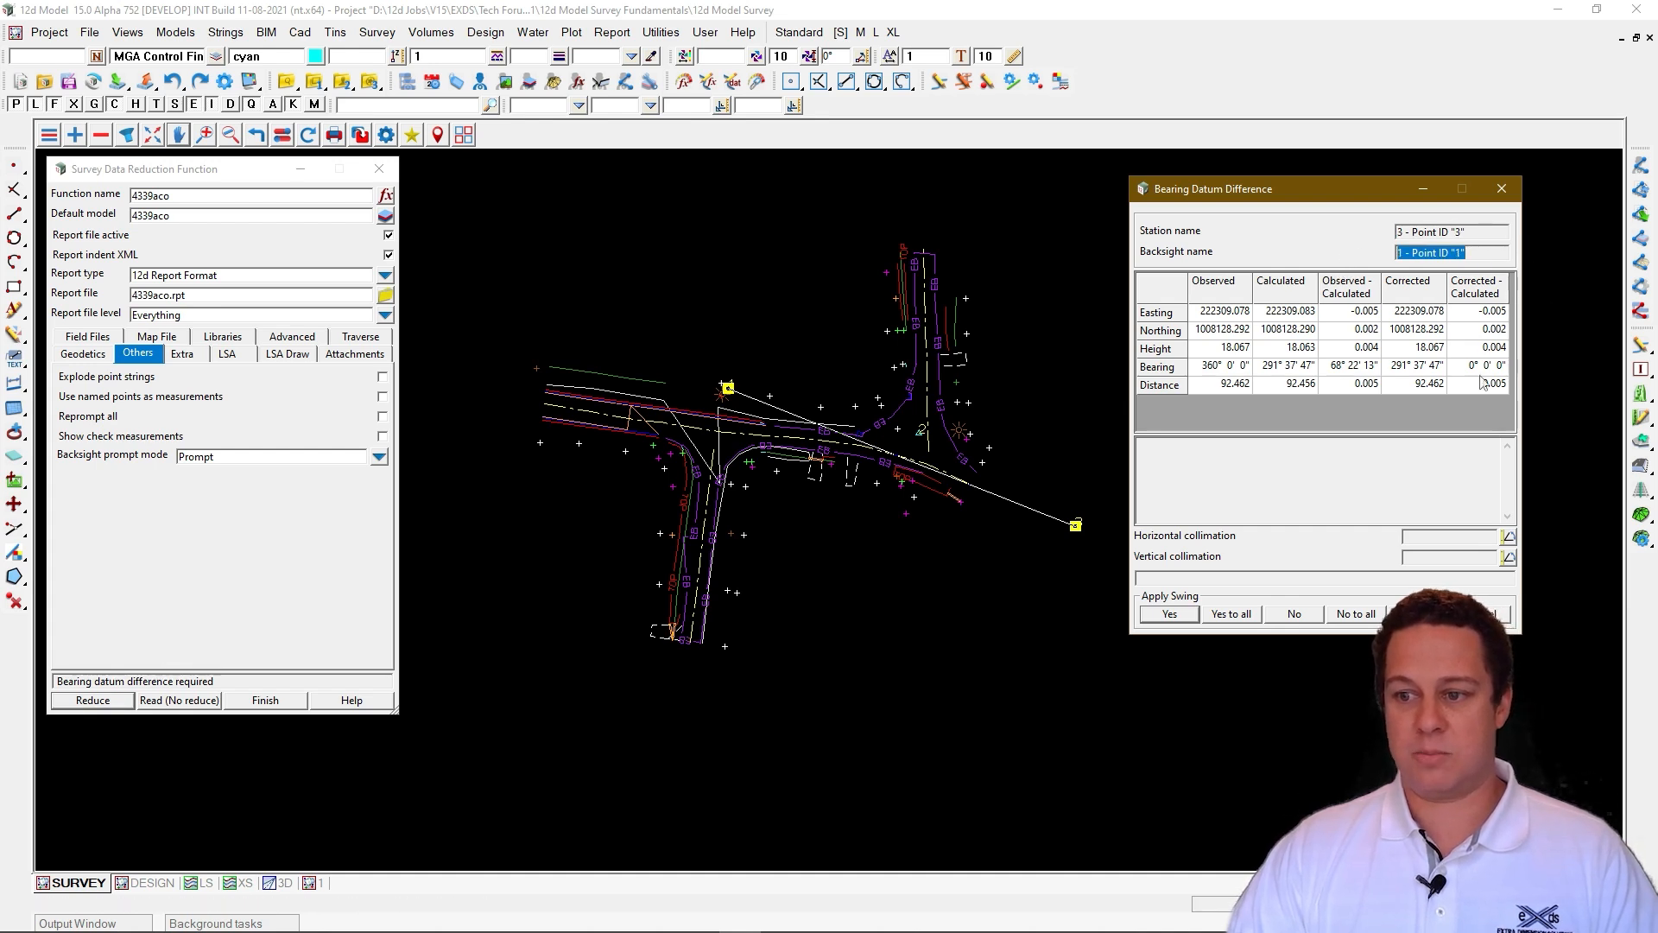
left_click(1168, 614)
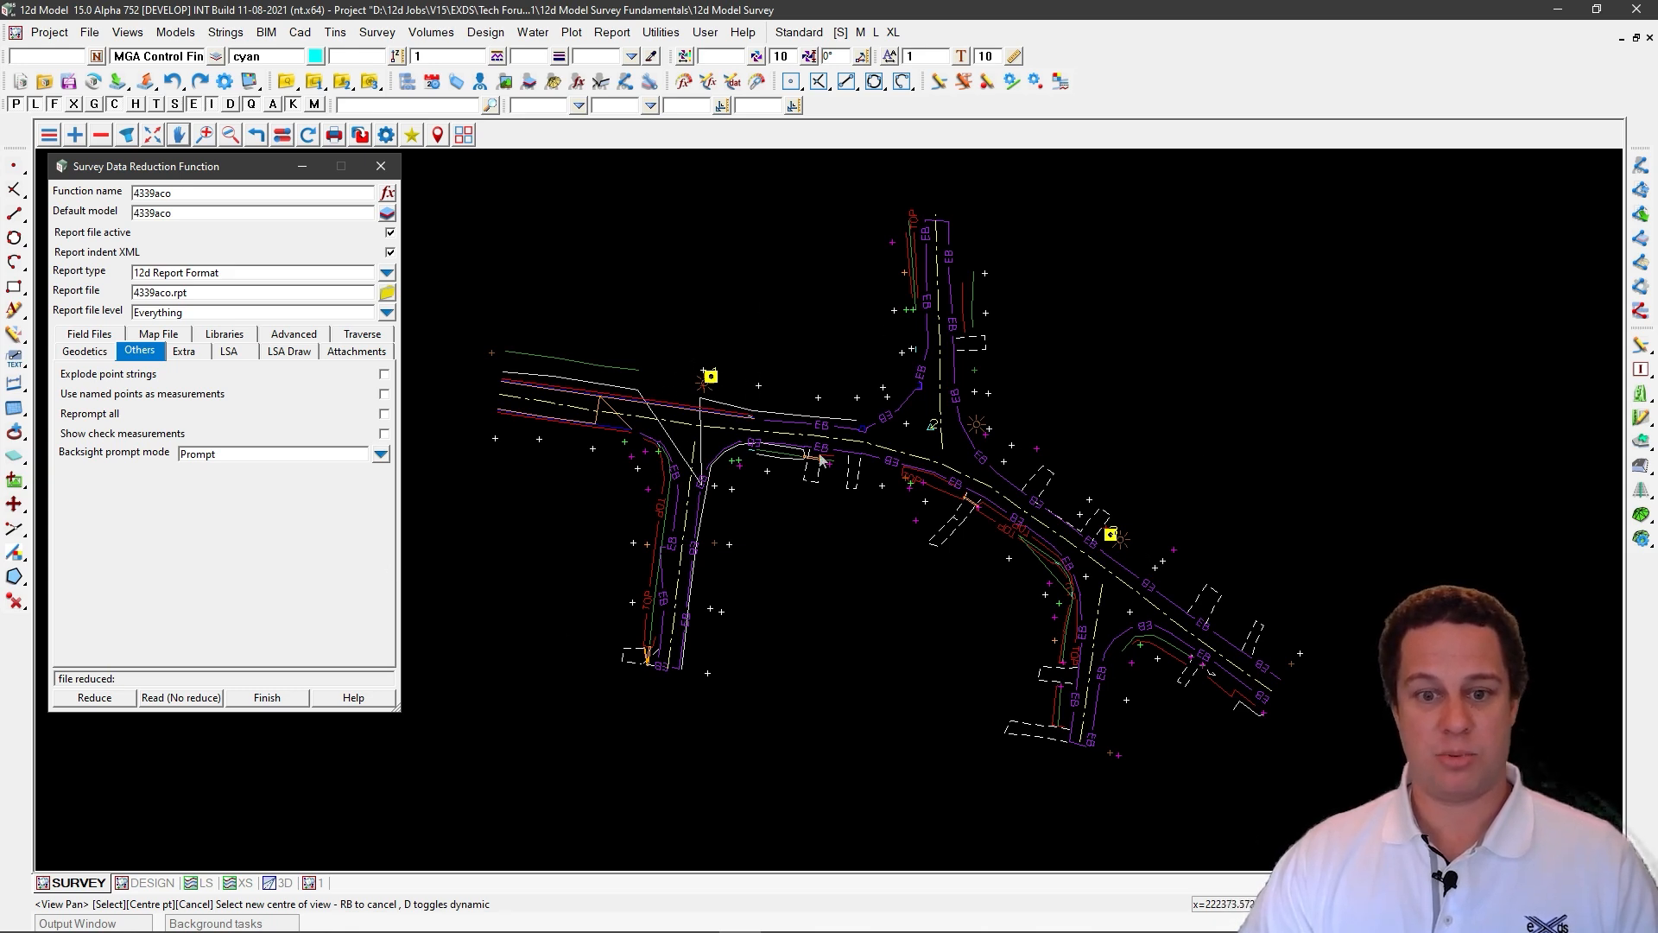
Step: Turn on point ids in the SURVEY plan view and inspect the labels at control stations 1, 3 and 2
left_click(282, 134)
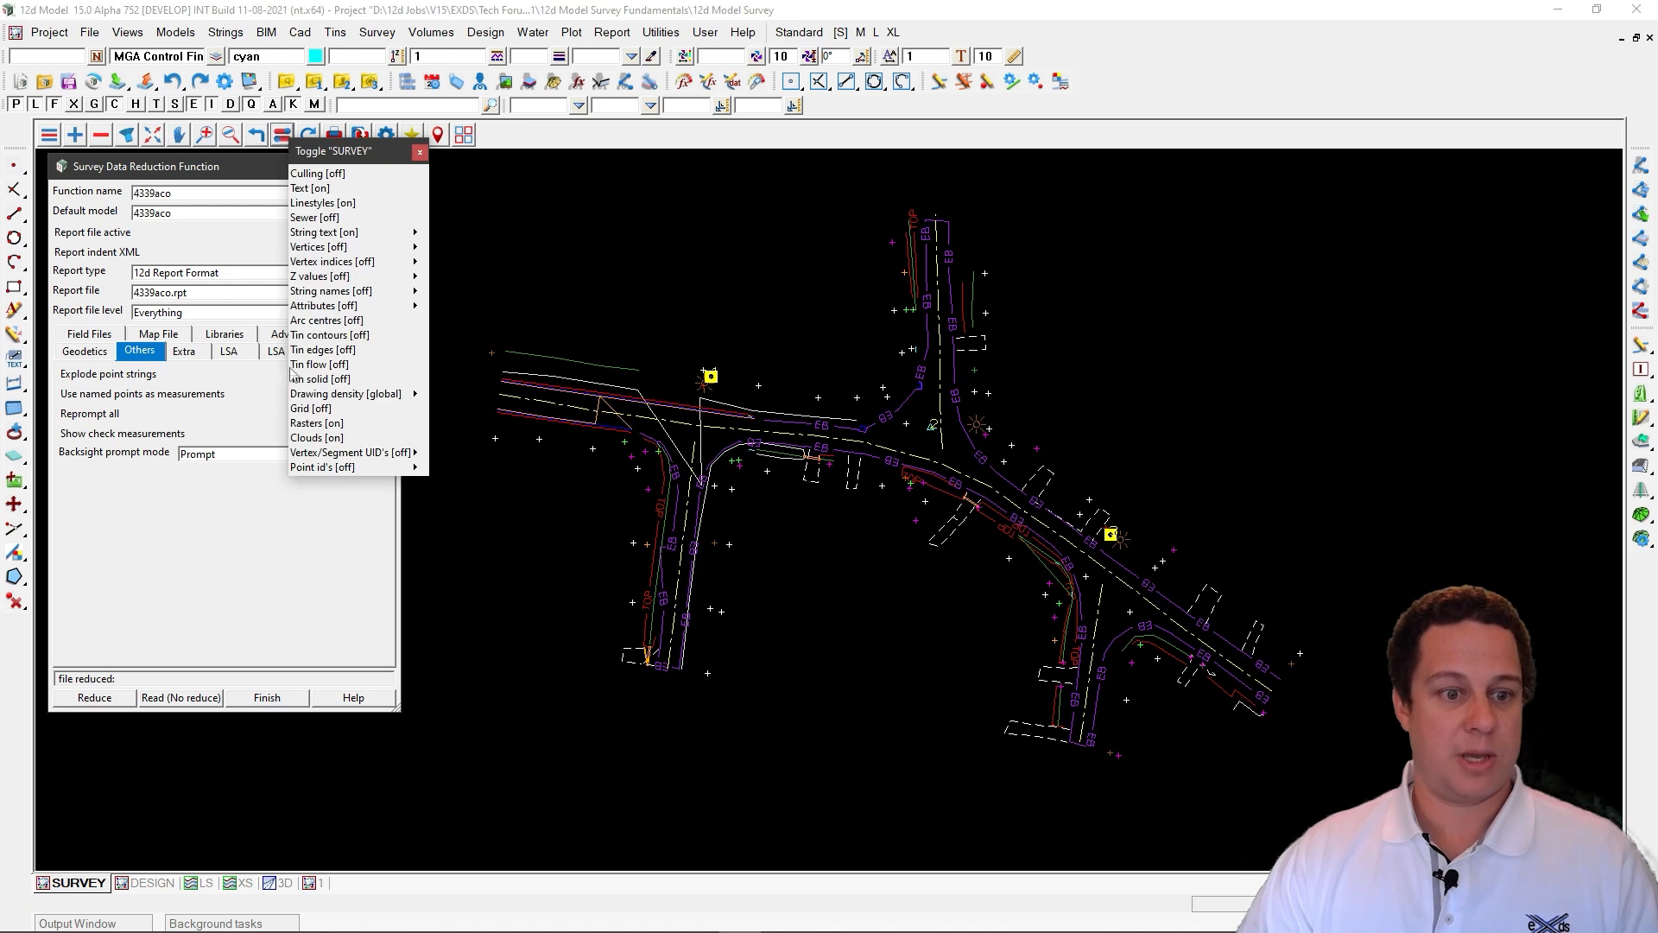
left_click(318, 466)
scroll(717, 377, "up", 5)
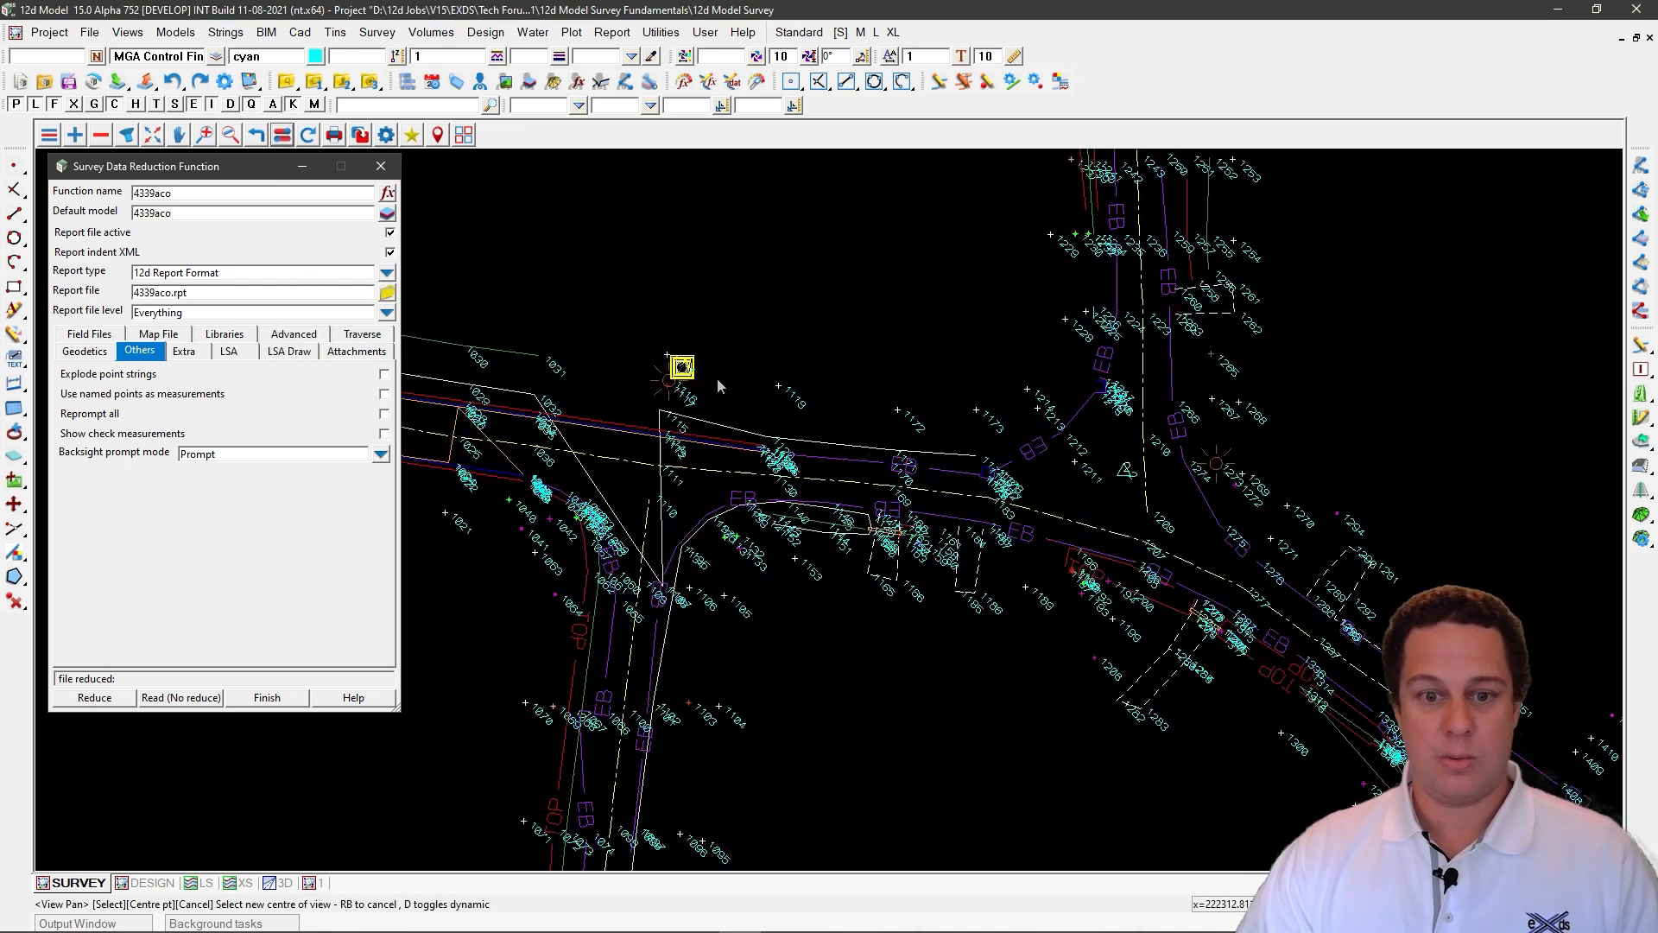
scroll(665, 361, "up", 3)
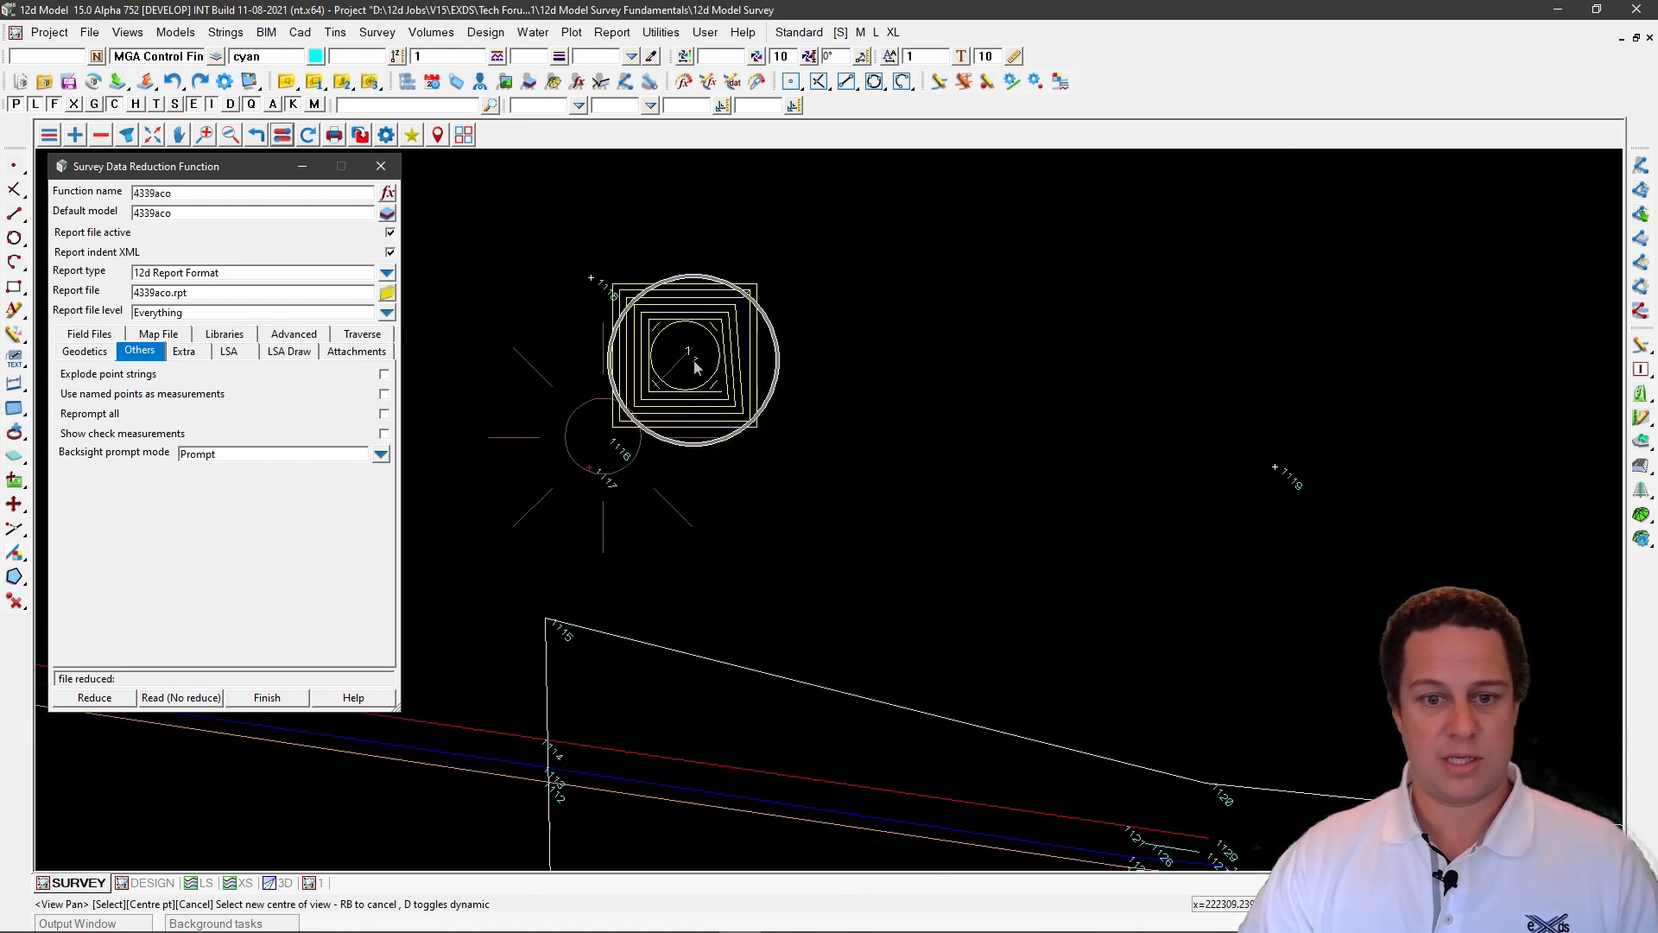
scroll(692, 365, "down", 5)
scroll(691, 362, "down", 3)
scroll(1293, 606, "up", 8)
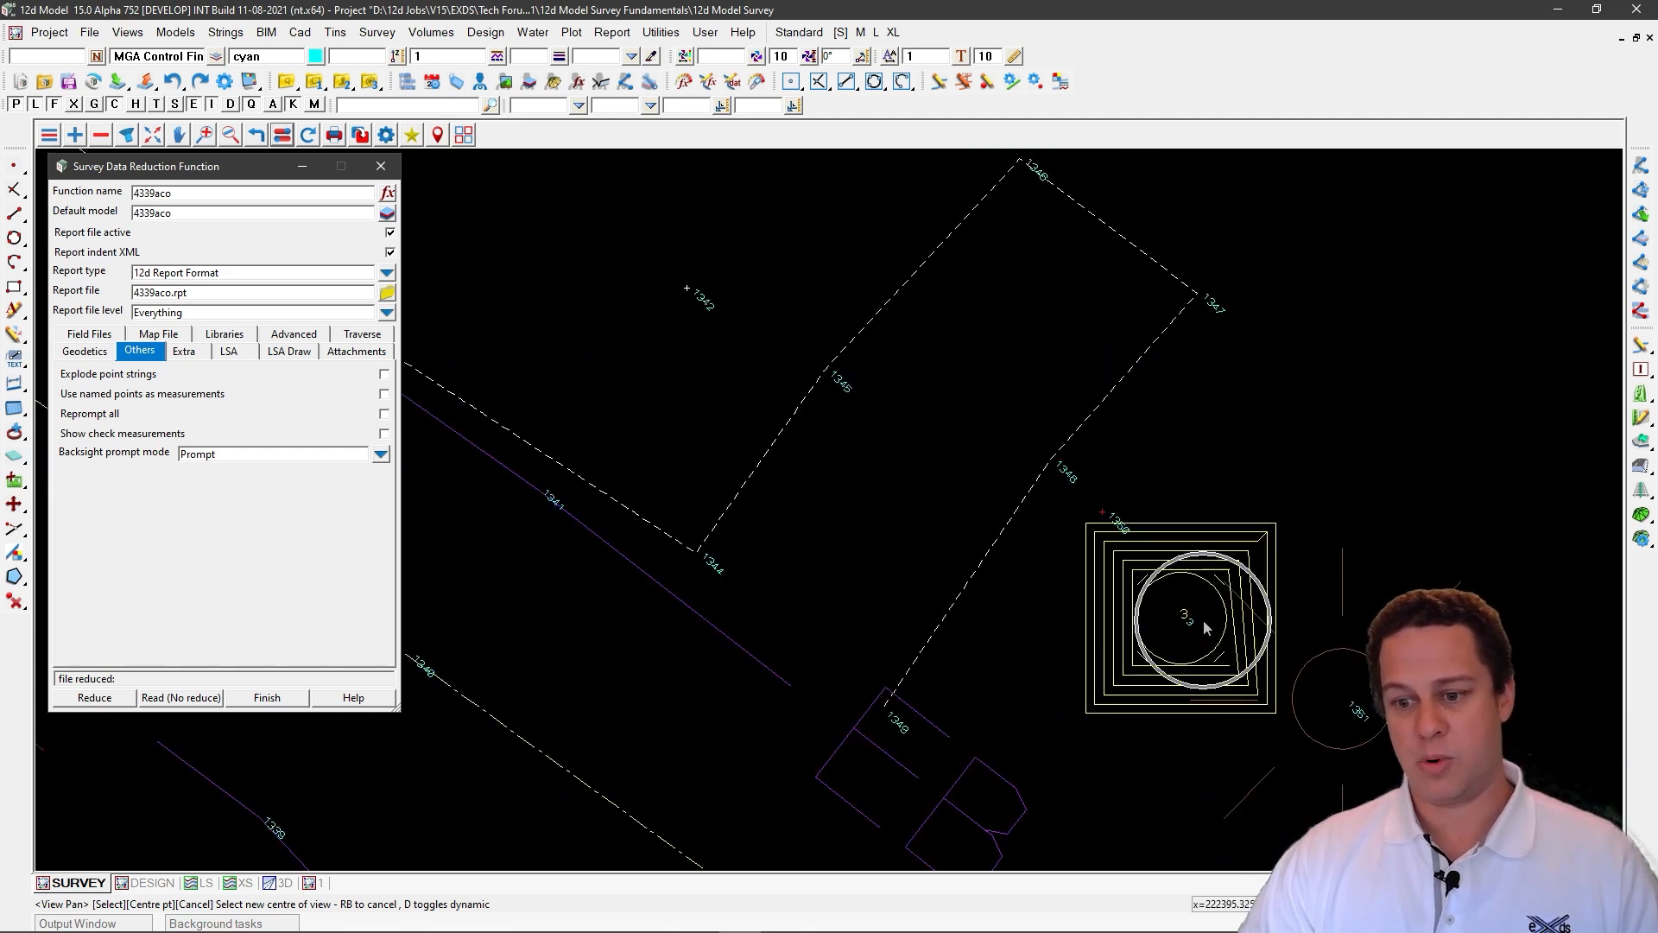
scroll(1206, 622, "down", 6)
scroll(777, 416, "up", 6)
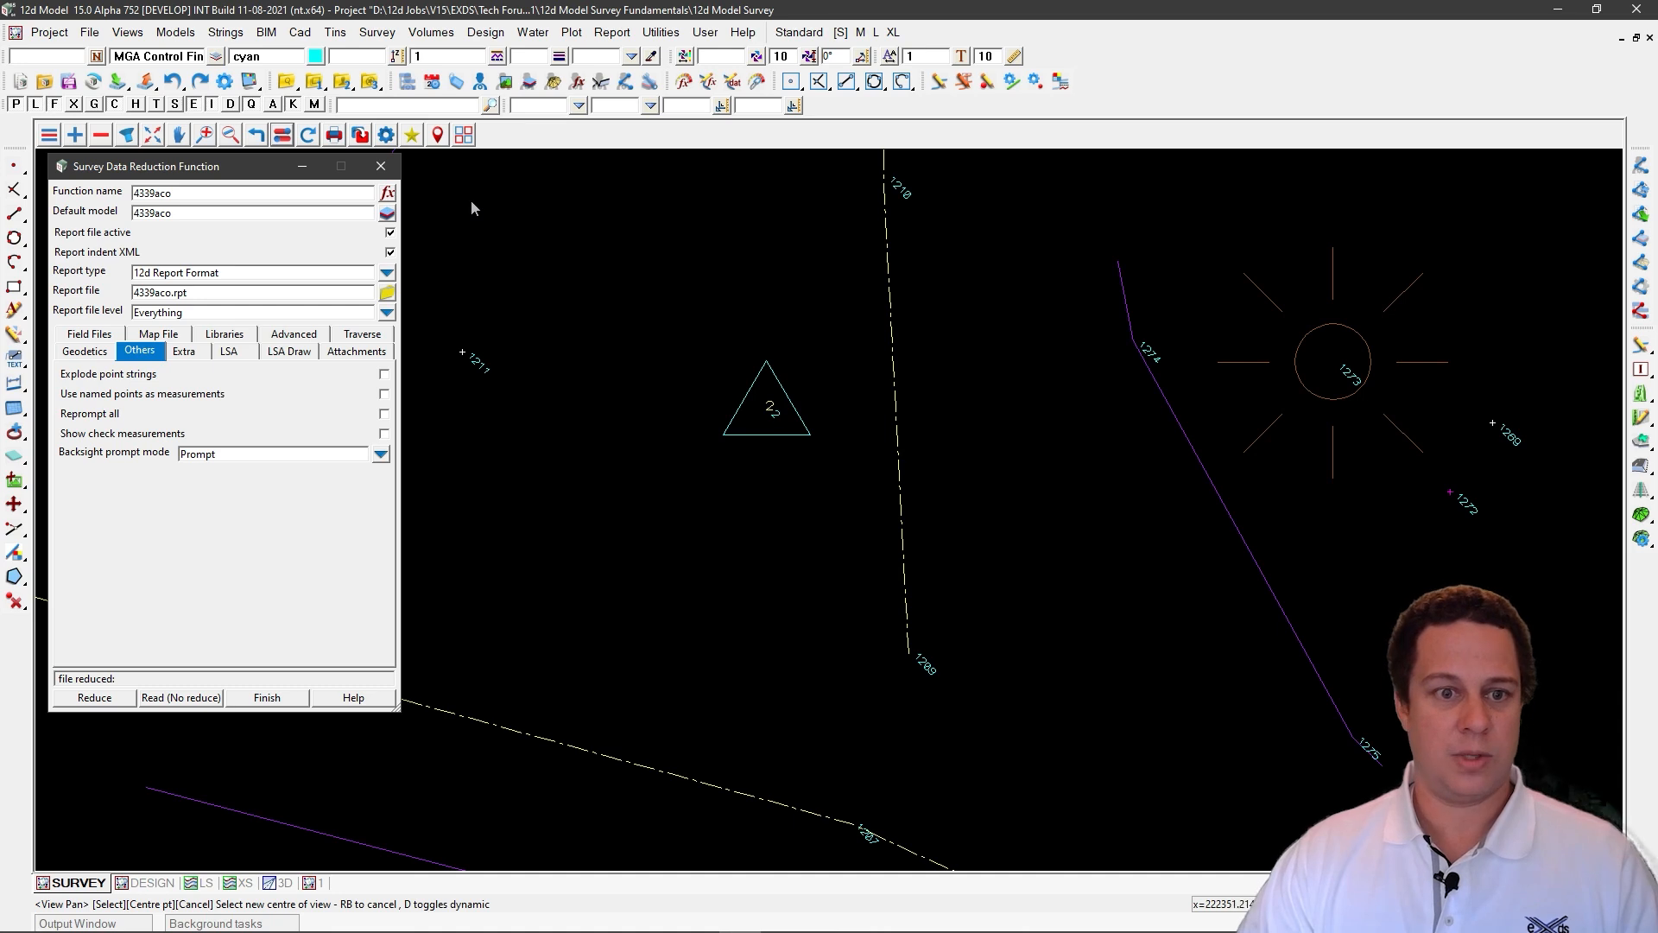
Step: Arrange the SURVEY and DESIGN plan views side by side, with the control points in view in the DESIGN plan
left_click(463, 139)
left_click_drag(495, 227, 495, 228)
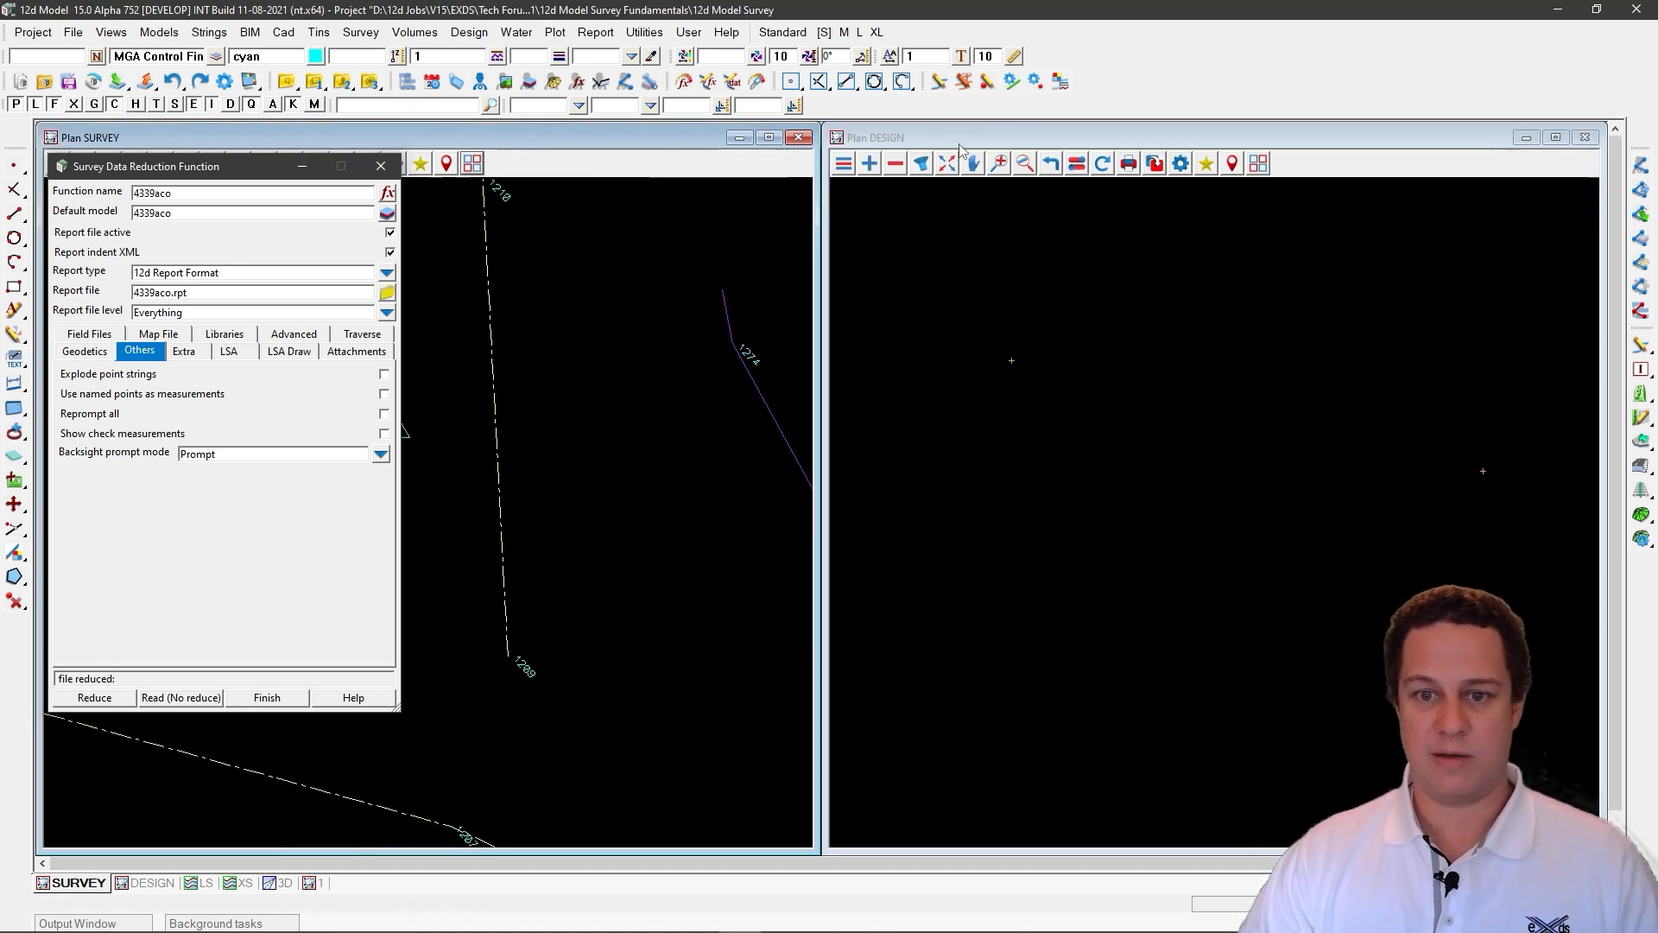
scroll(1045, 360, "down", 7)
scroll(1480, 526, "down", 3)
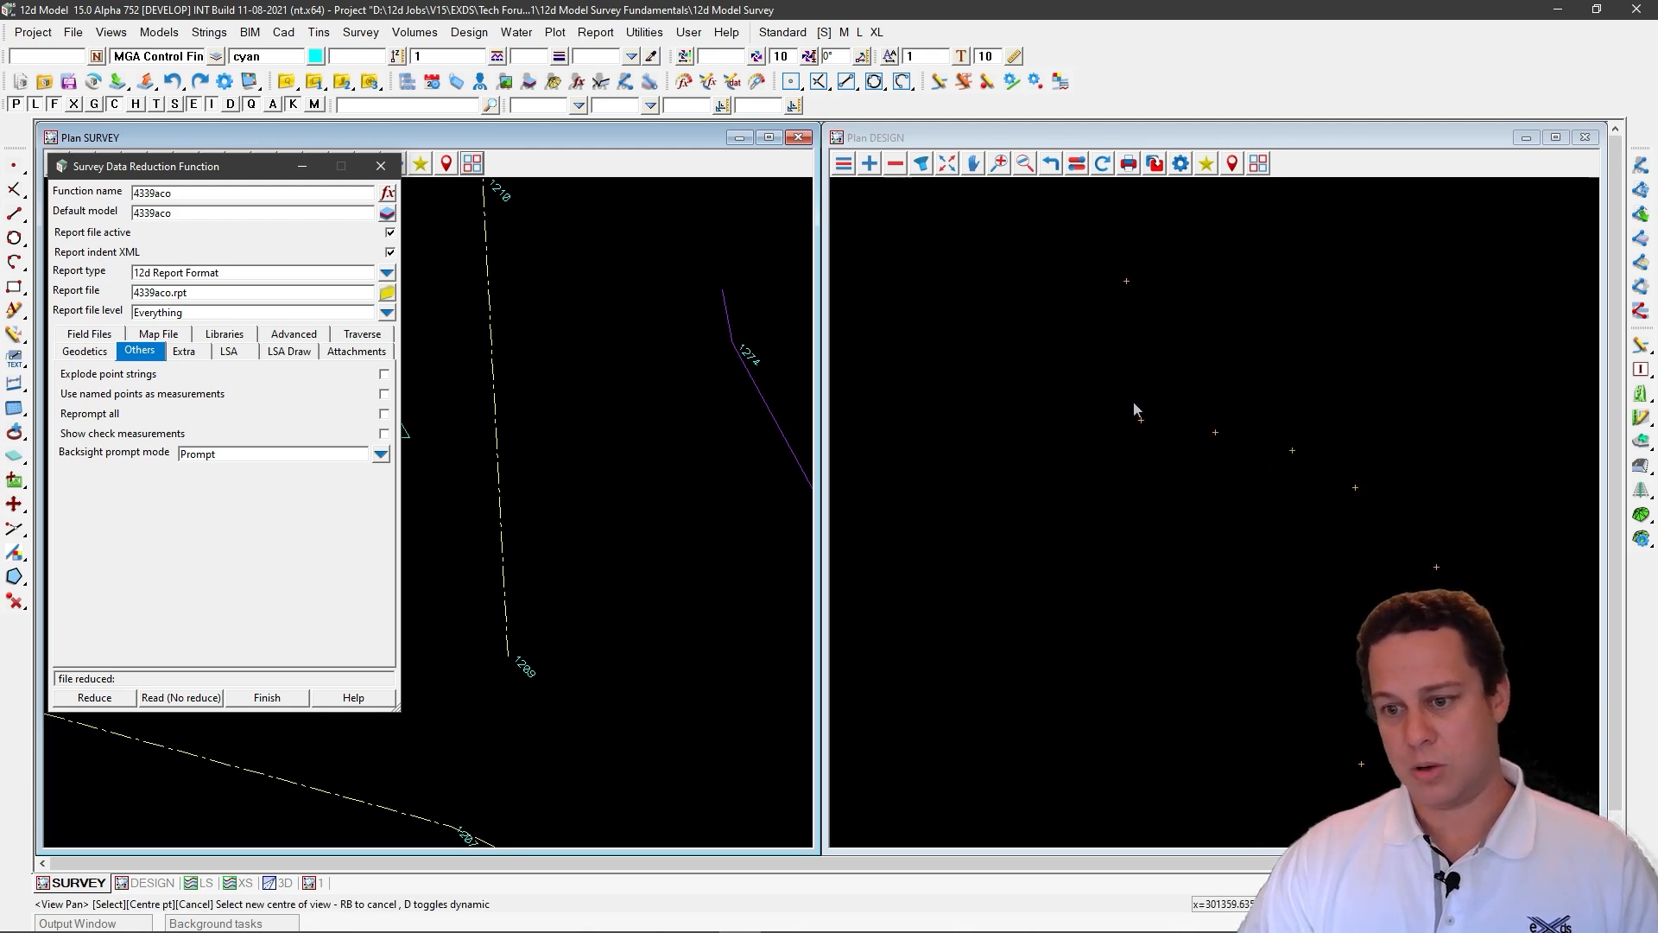
Step: Turn on text in the DESIGN plan view and examine the names of the control points
left_click(1076, 164)
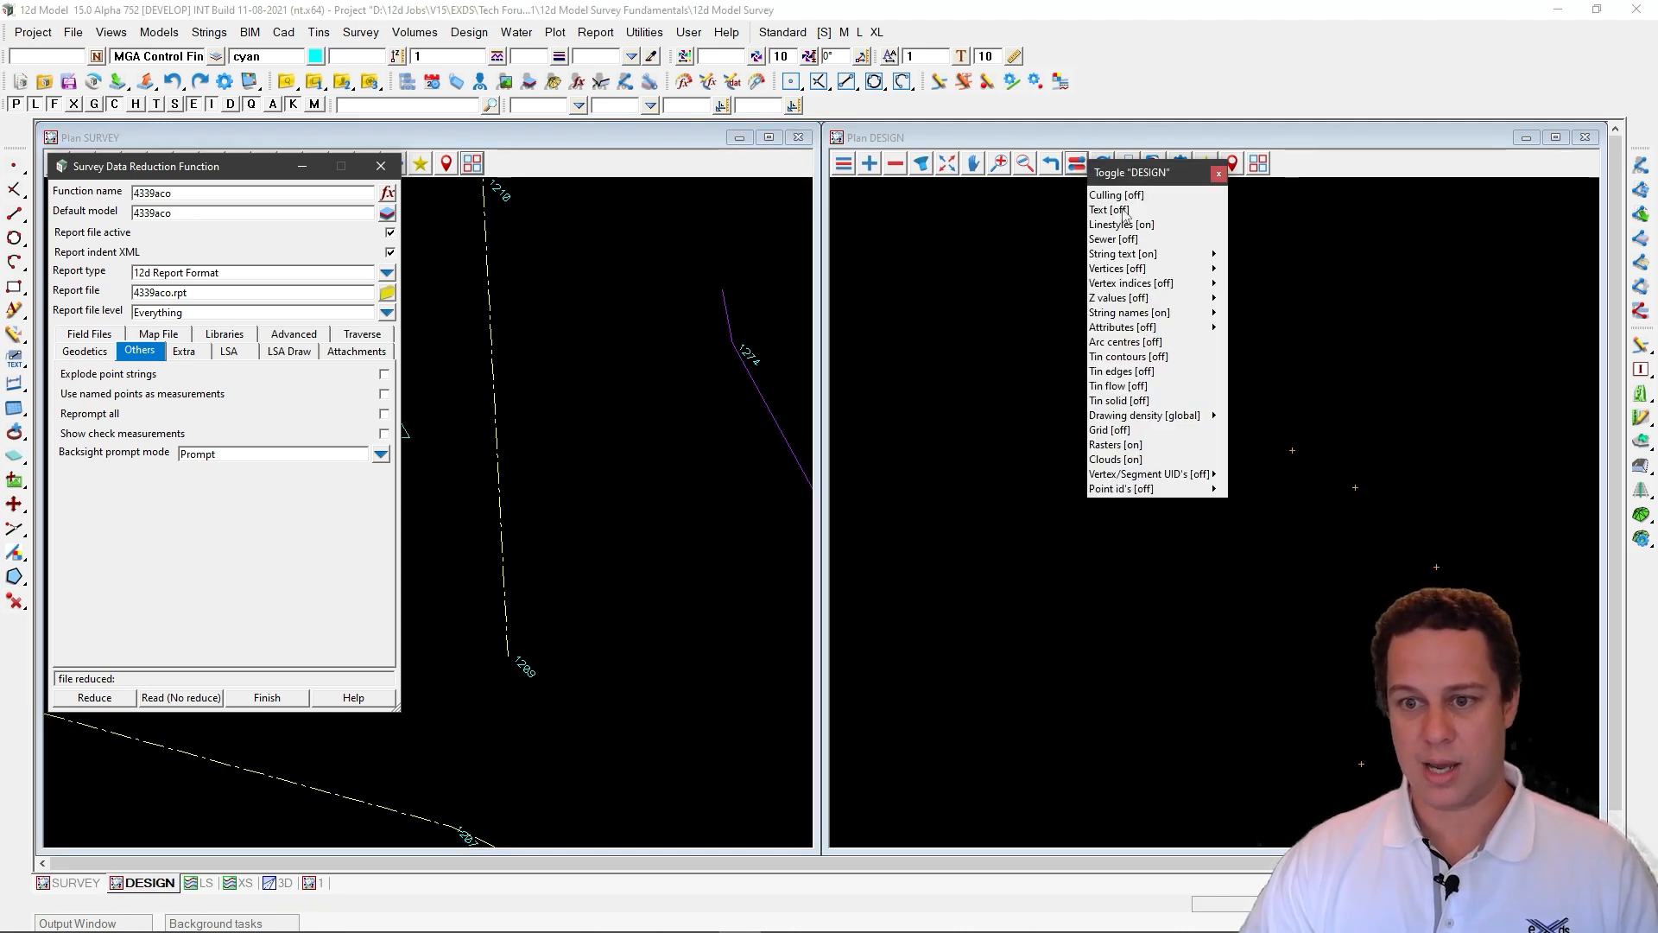
left_click(1125, 211)
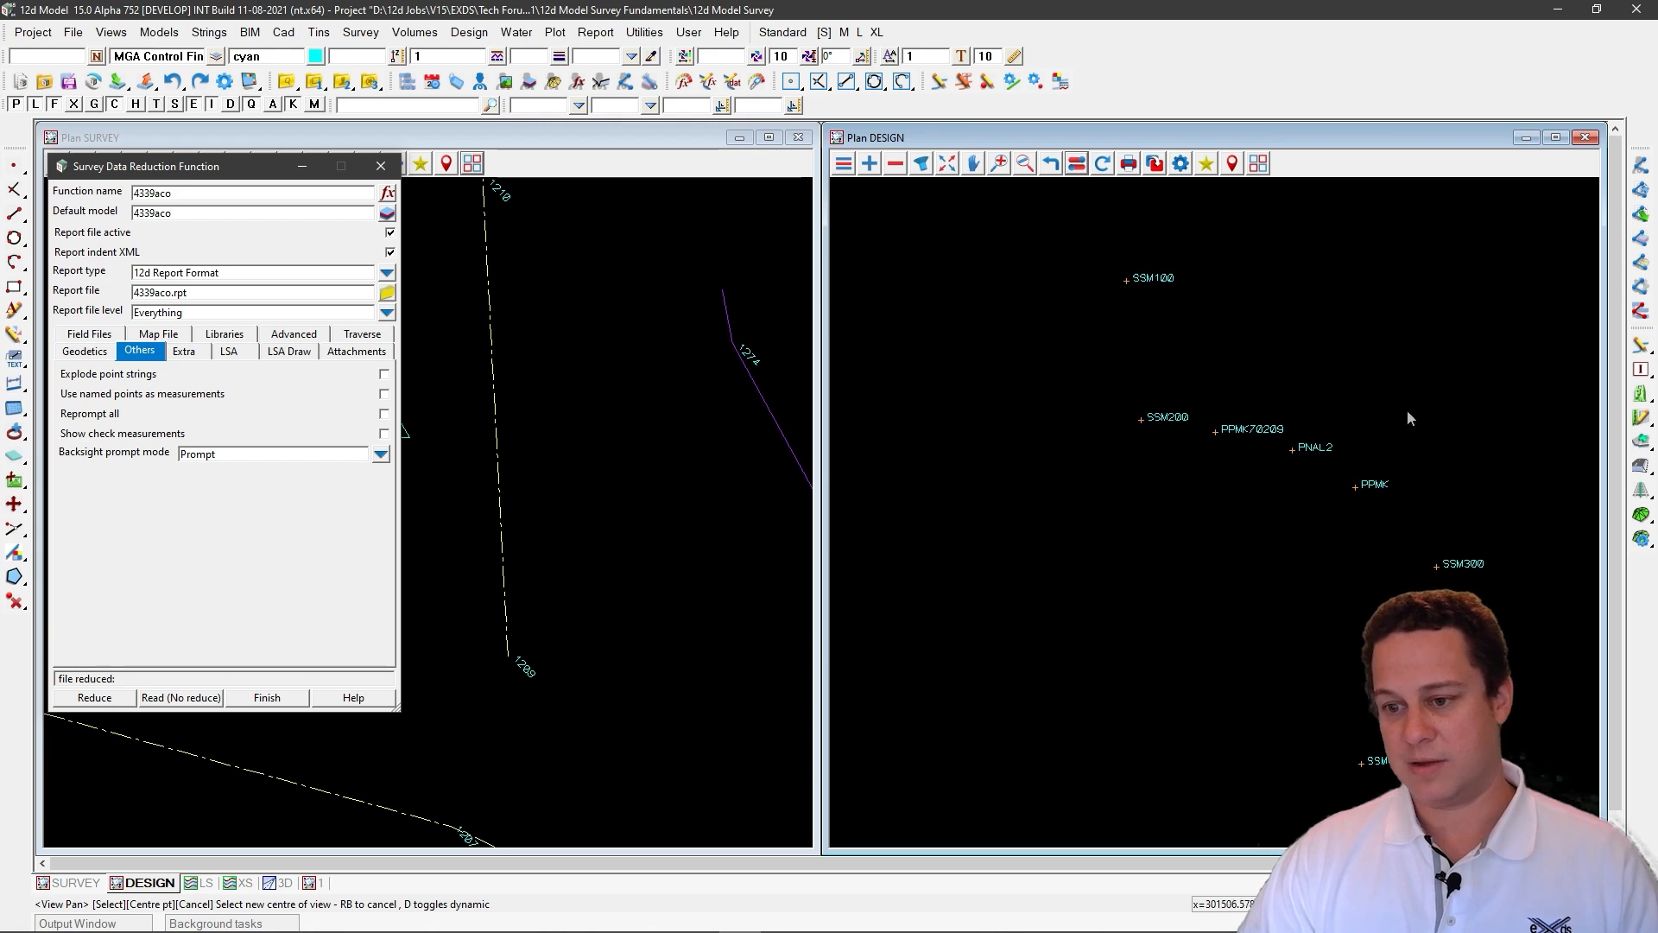
scroll(1465, 558, "up", 3)
scroll(1467, 561, "up", 7)
scroll(1321, 599, "down", 6)
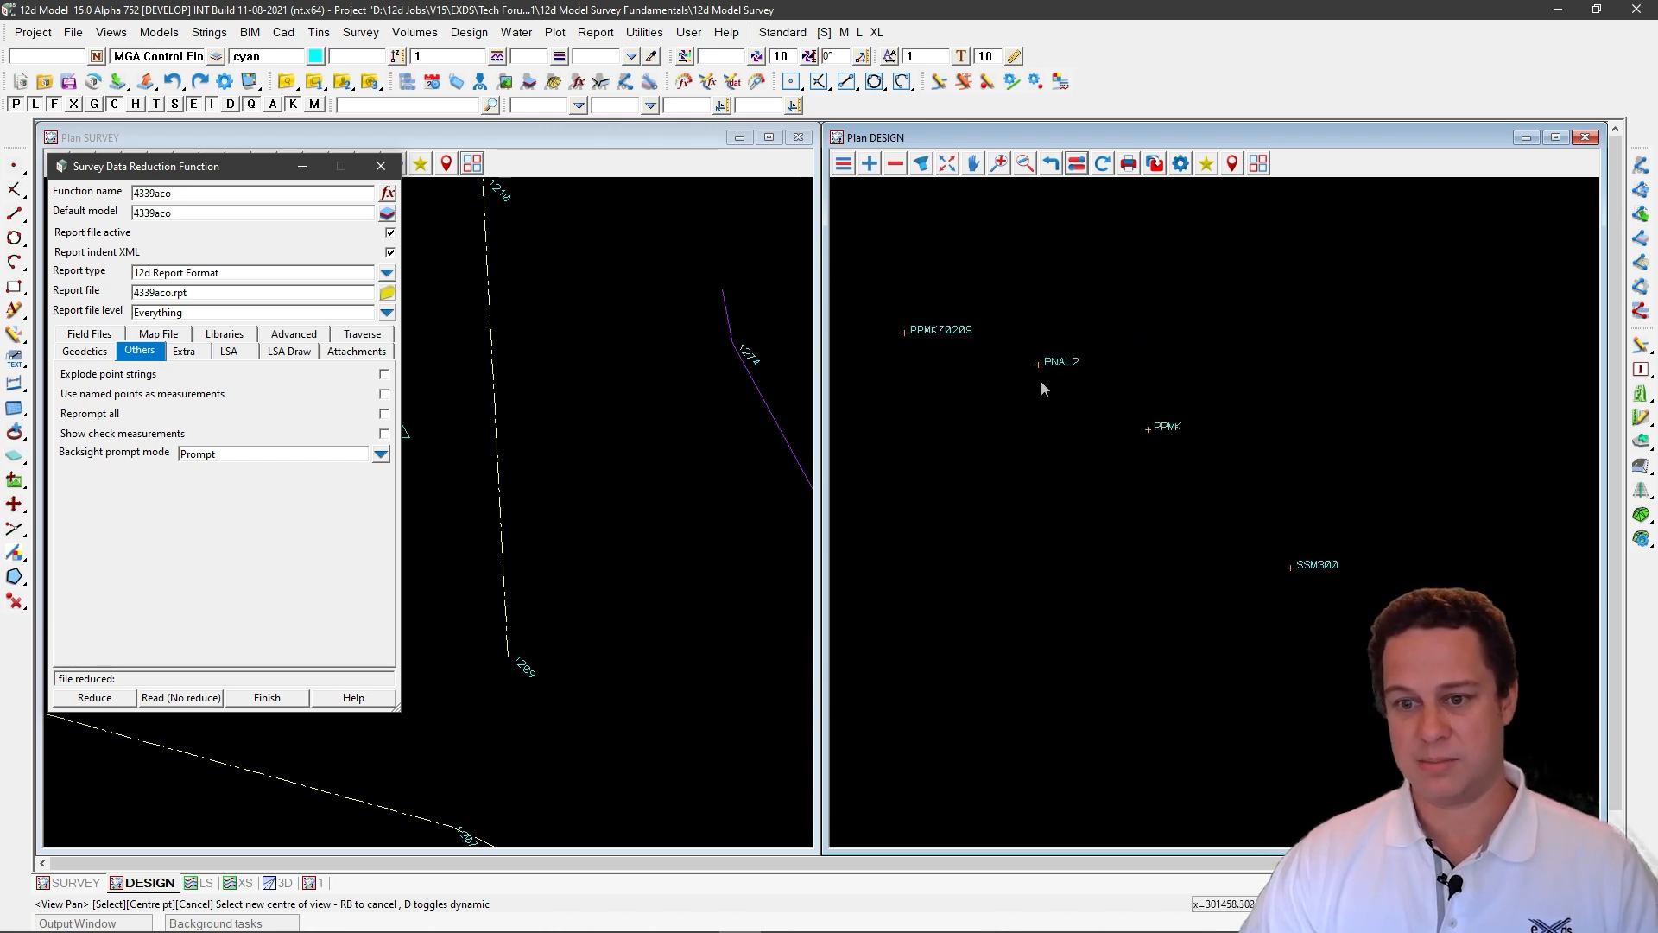
scroll(1042, 389, "down", 3)
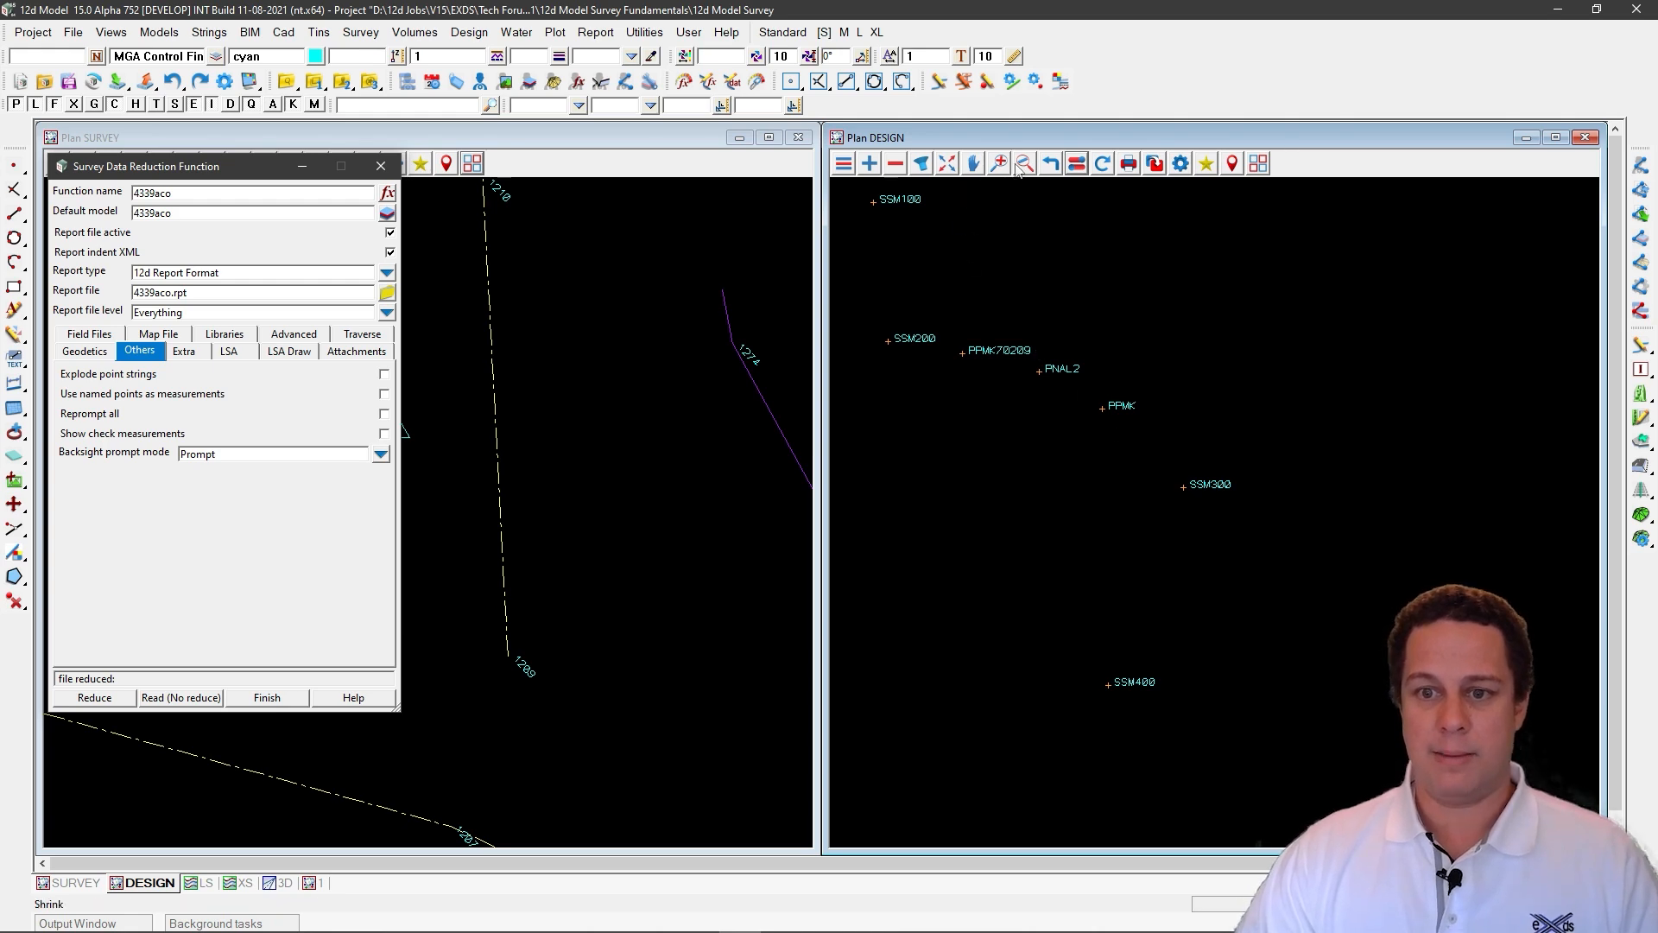
Step: Turn on point ids in the DESIGN plan view and compare the control point ids with station 2 in the SURVEY view
left_click(1078, 167)
left_click(1149, 493)
scroll(1507, 592, "down", 3)
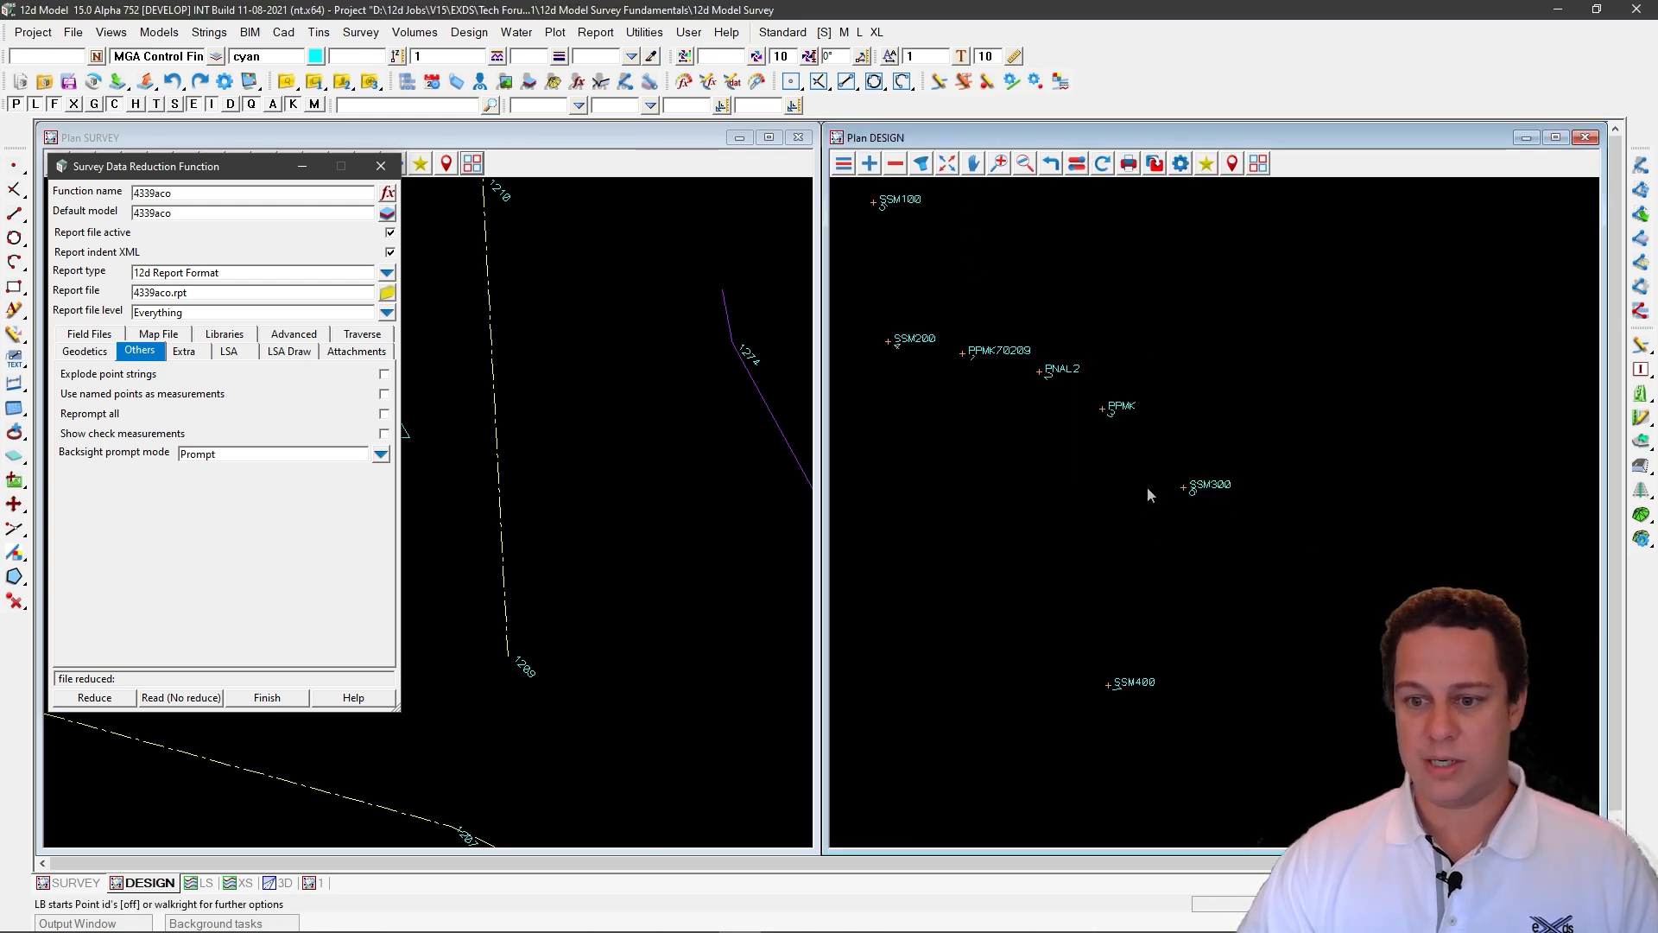
scroll(1253, 443, "up", 5)
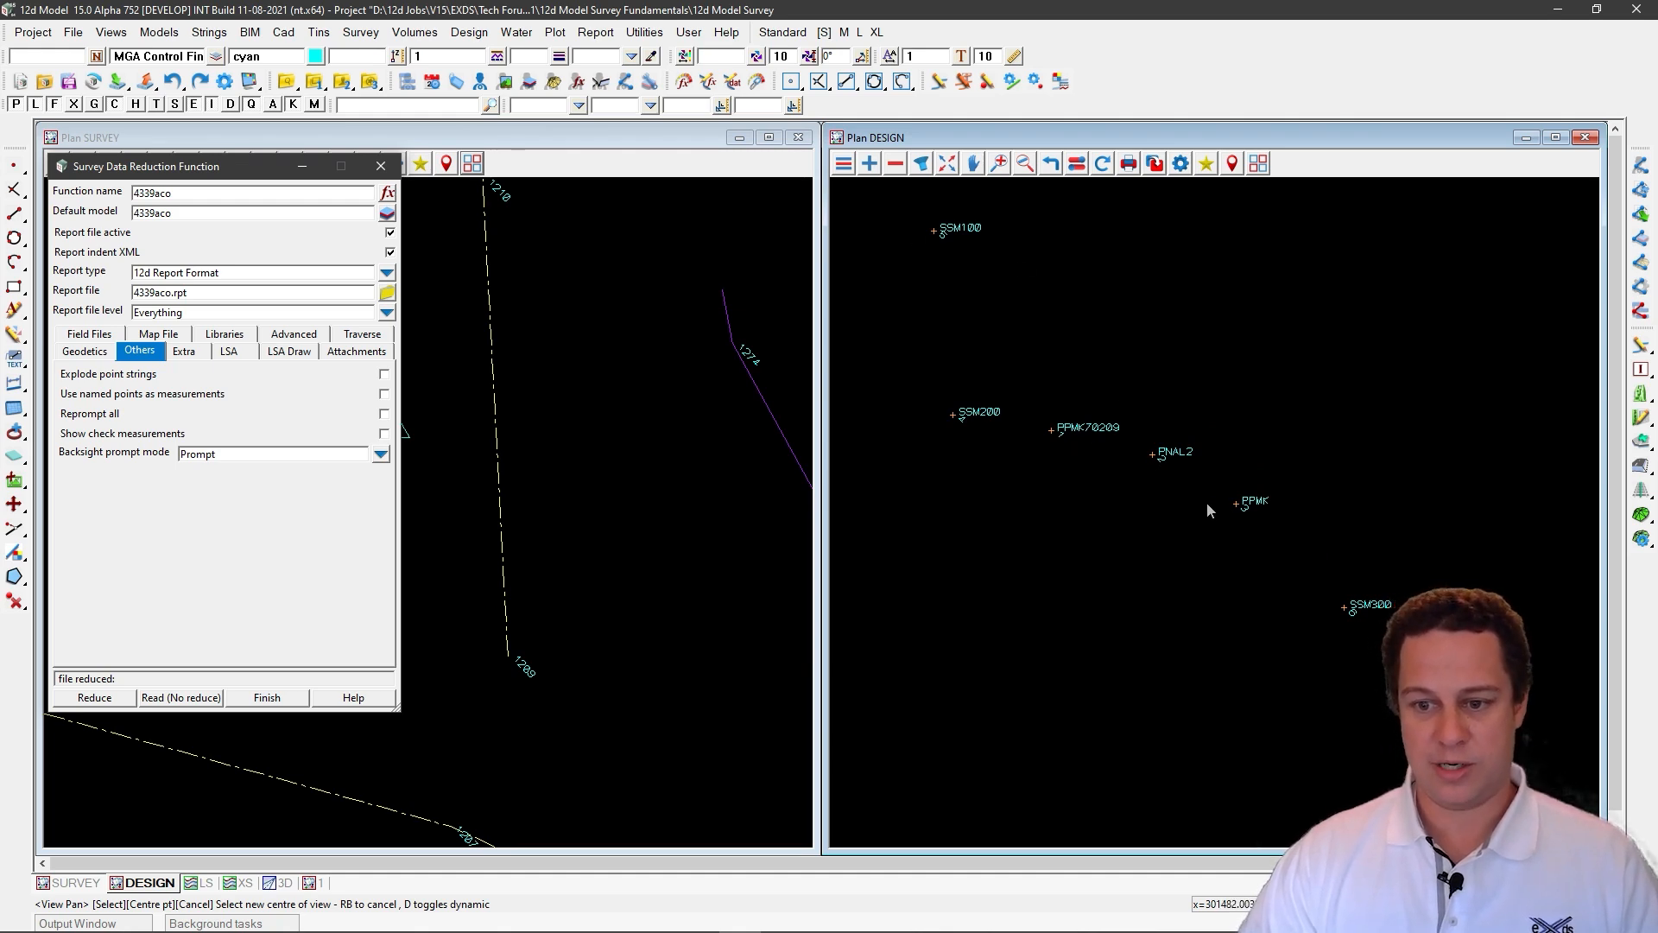
scroll(605, 466, "down", 2)
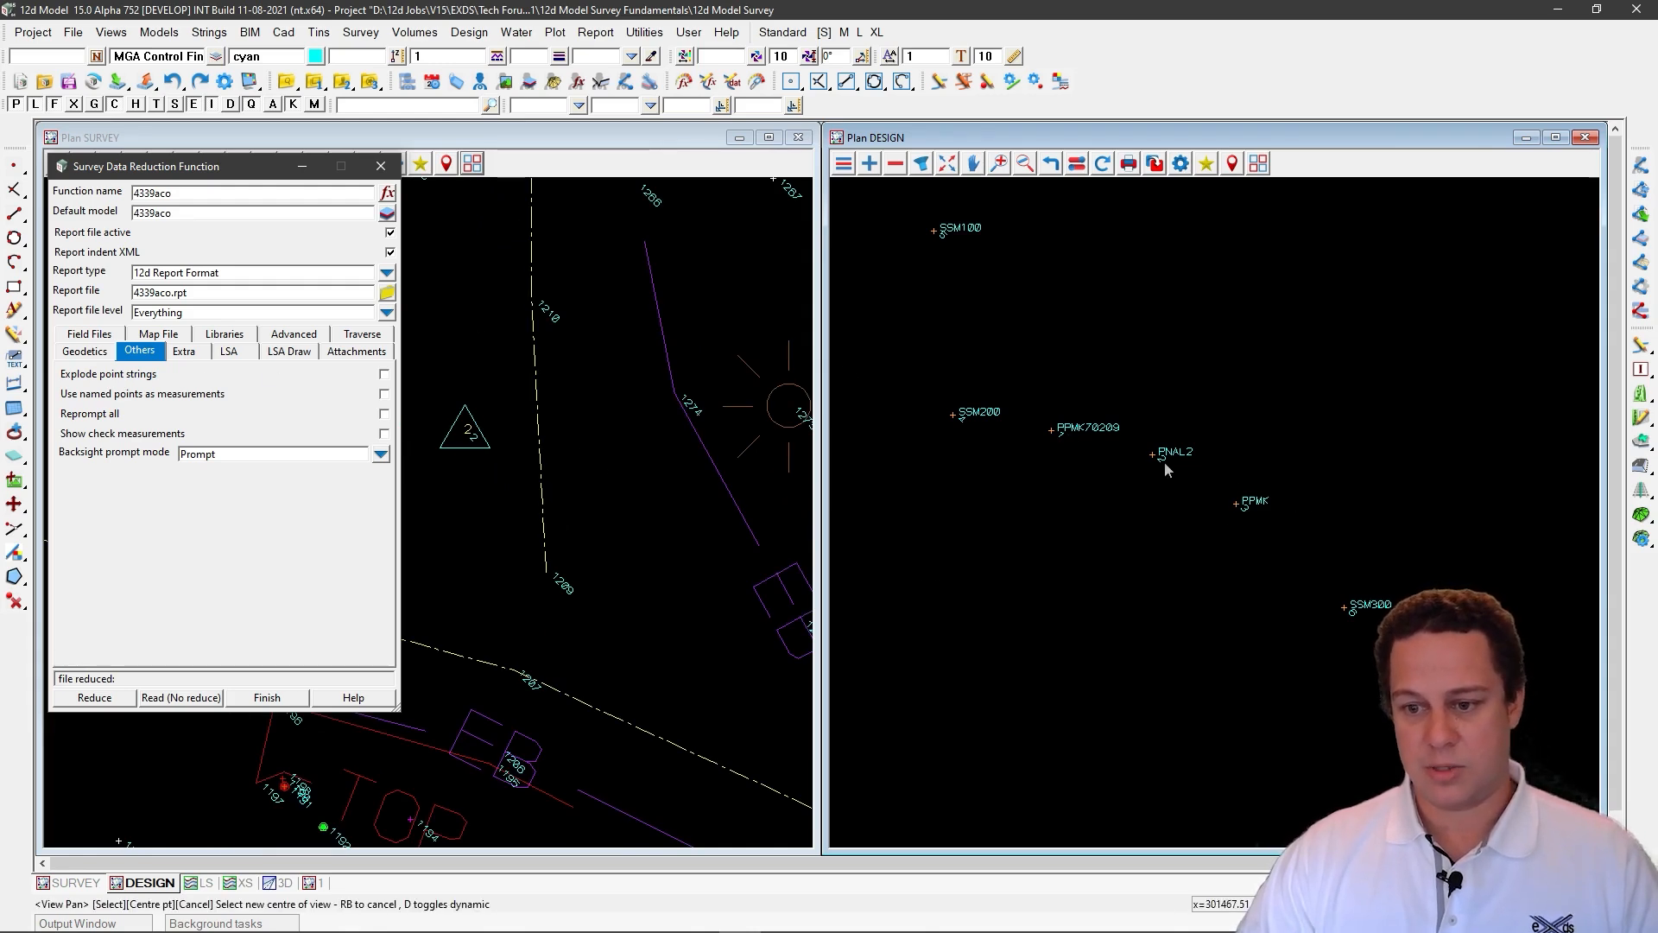
scroll(907, 487, "down", 1)
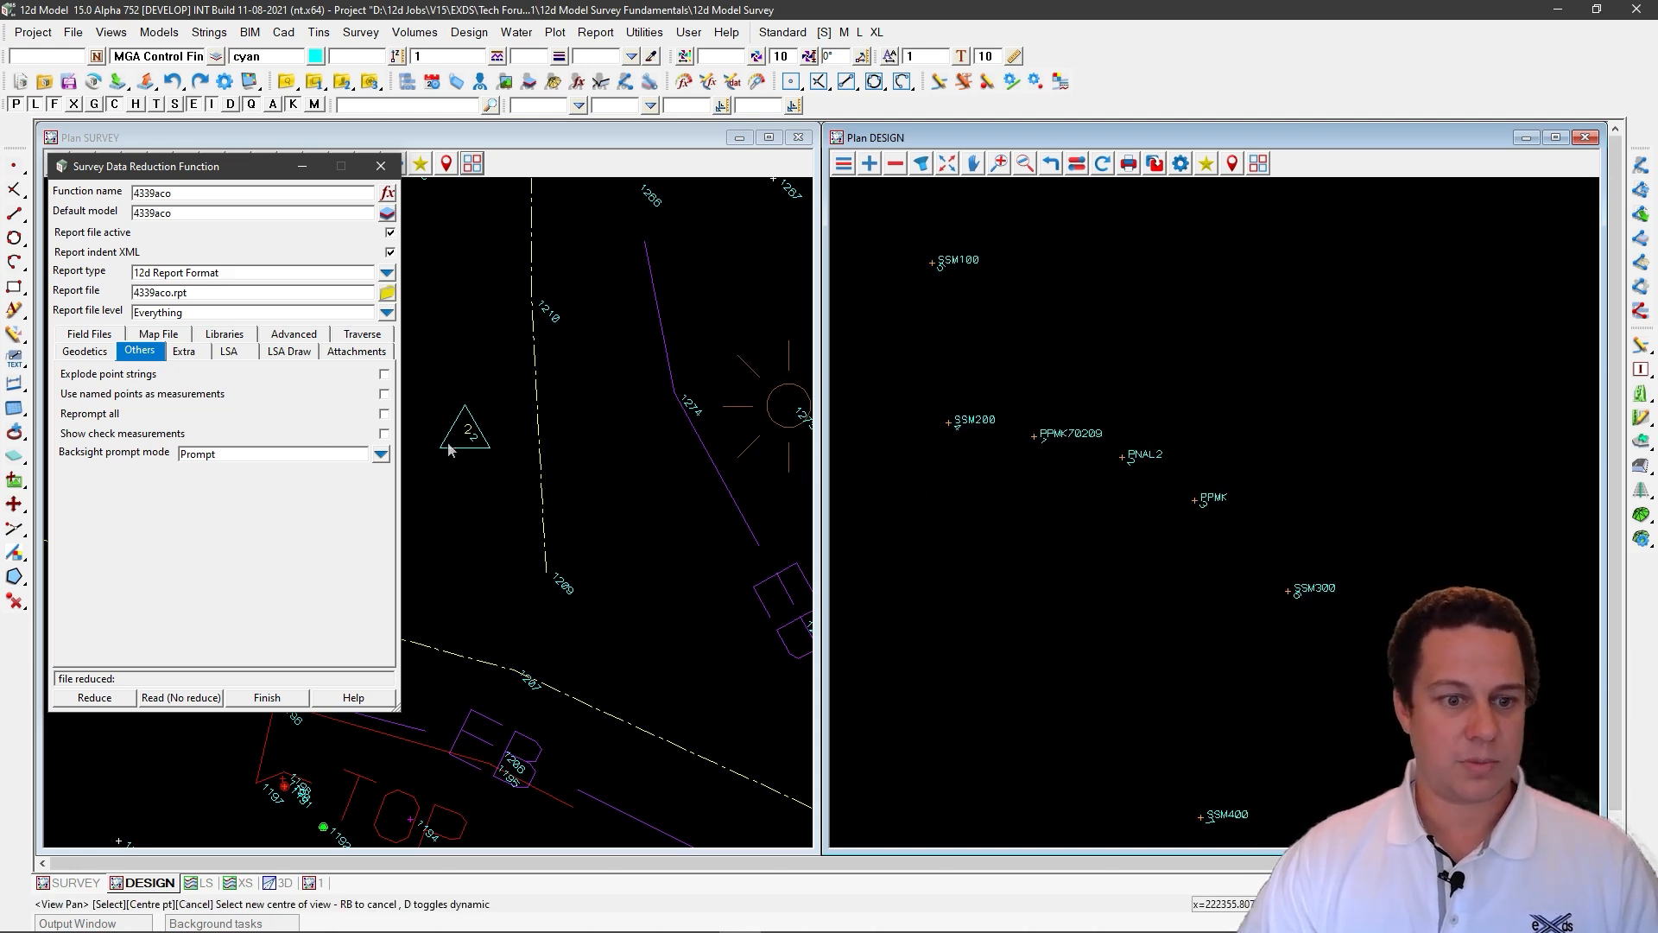
Step: Reduce the survey with the backsight prompt mode Assume yes and MGA Control Final as the control model
left_click(381, 456)
left_click(413, 506)
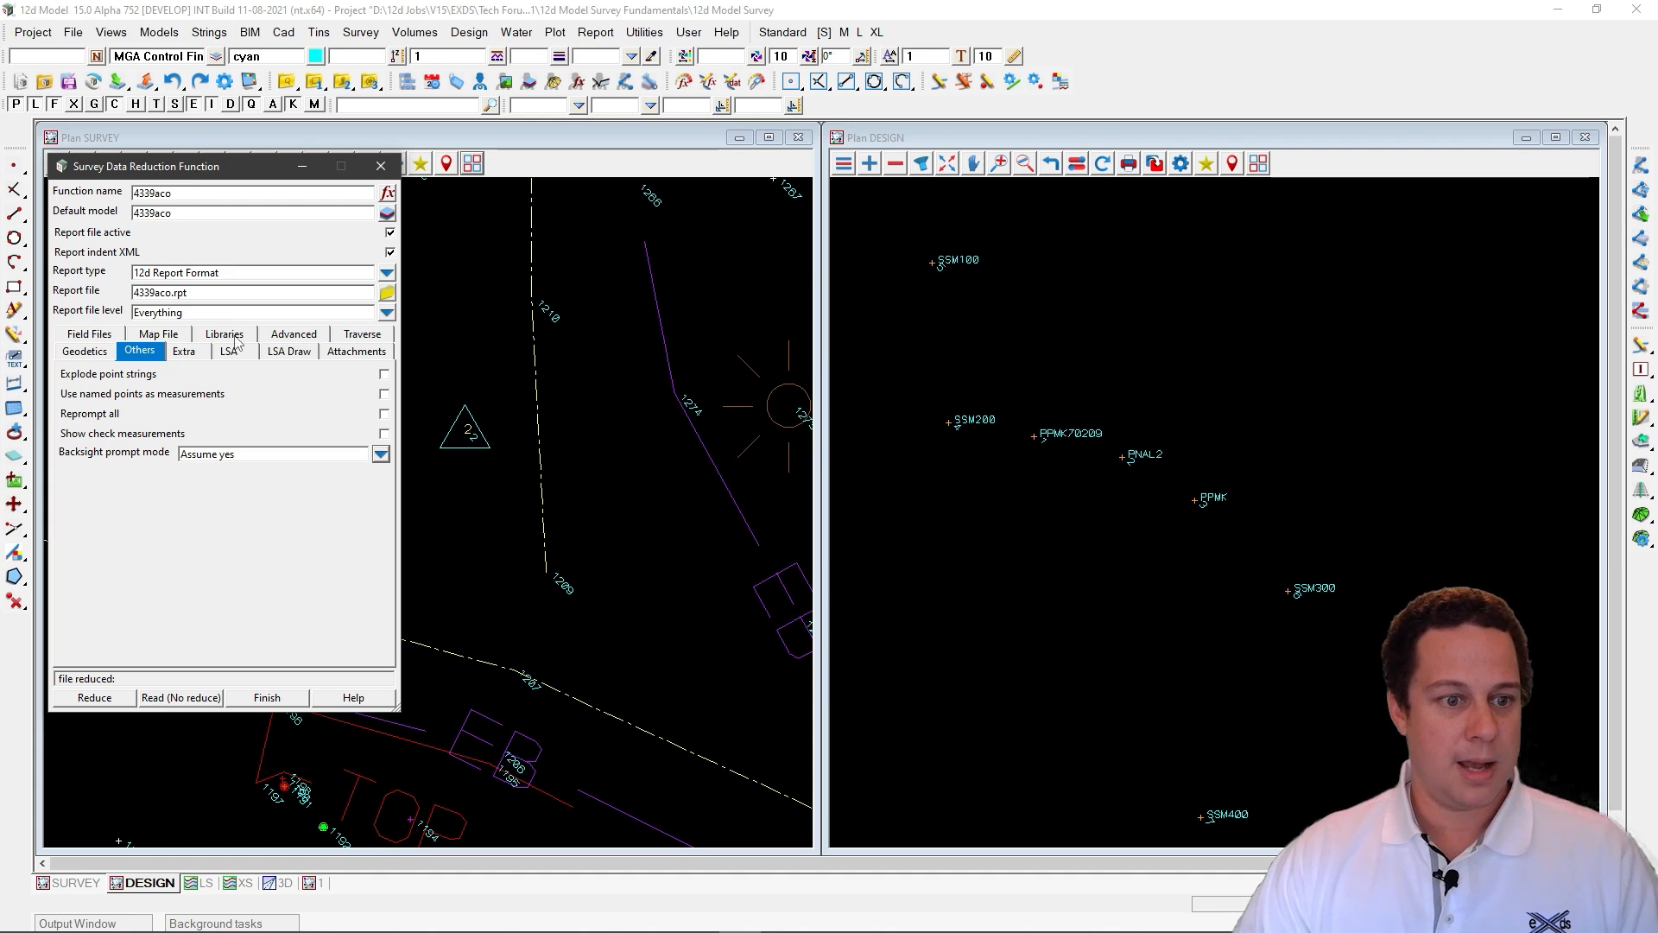
left_click(294, 334)
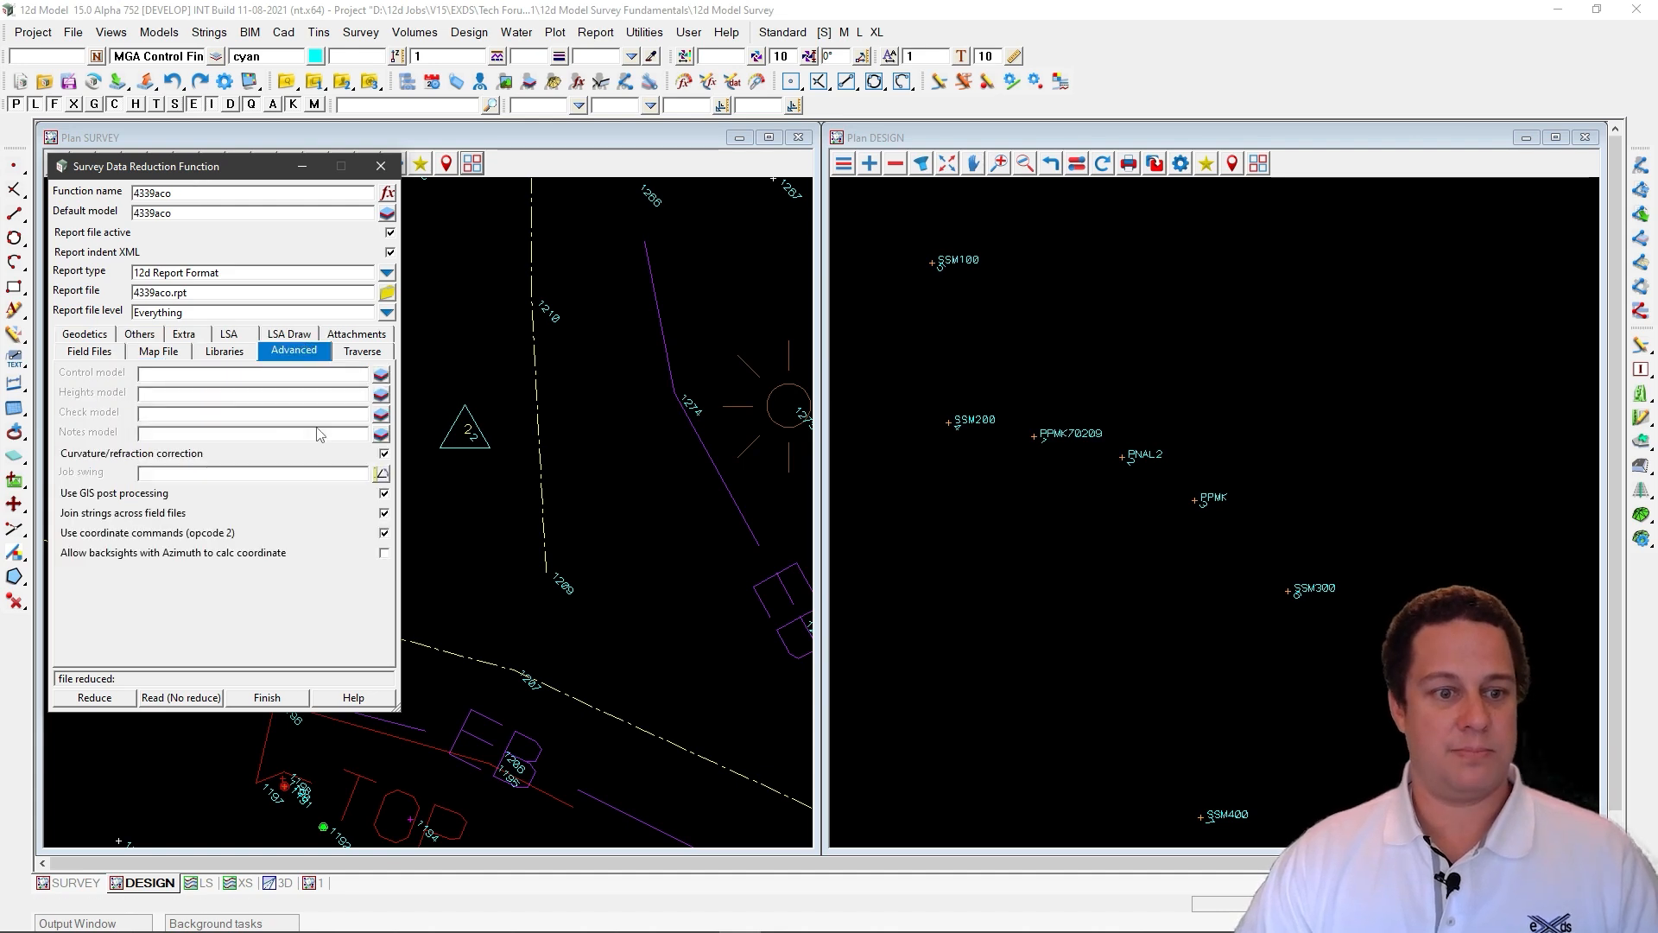
left_click(381, 374)
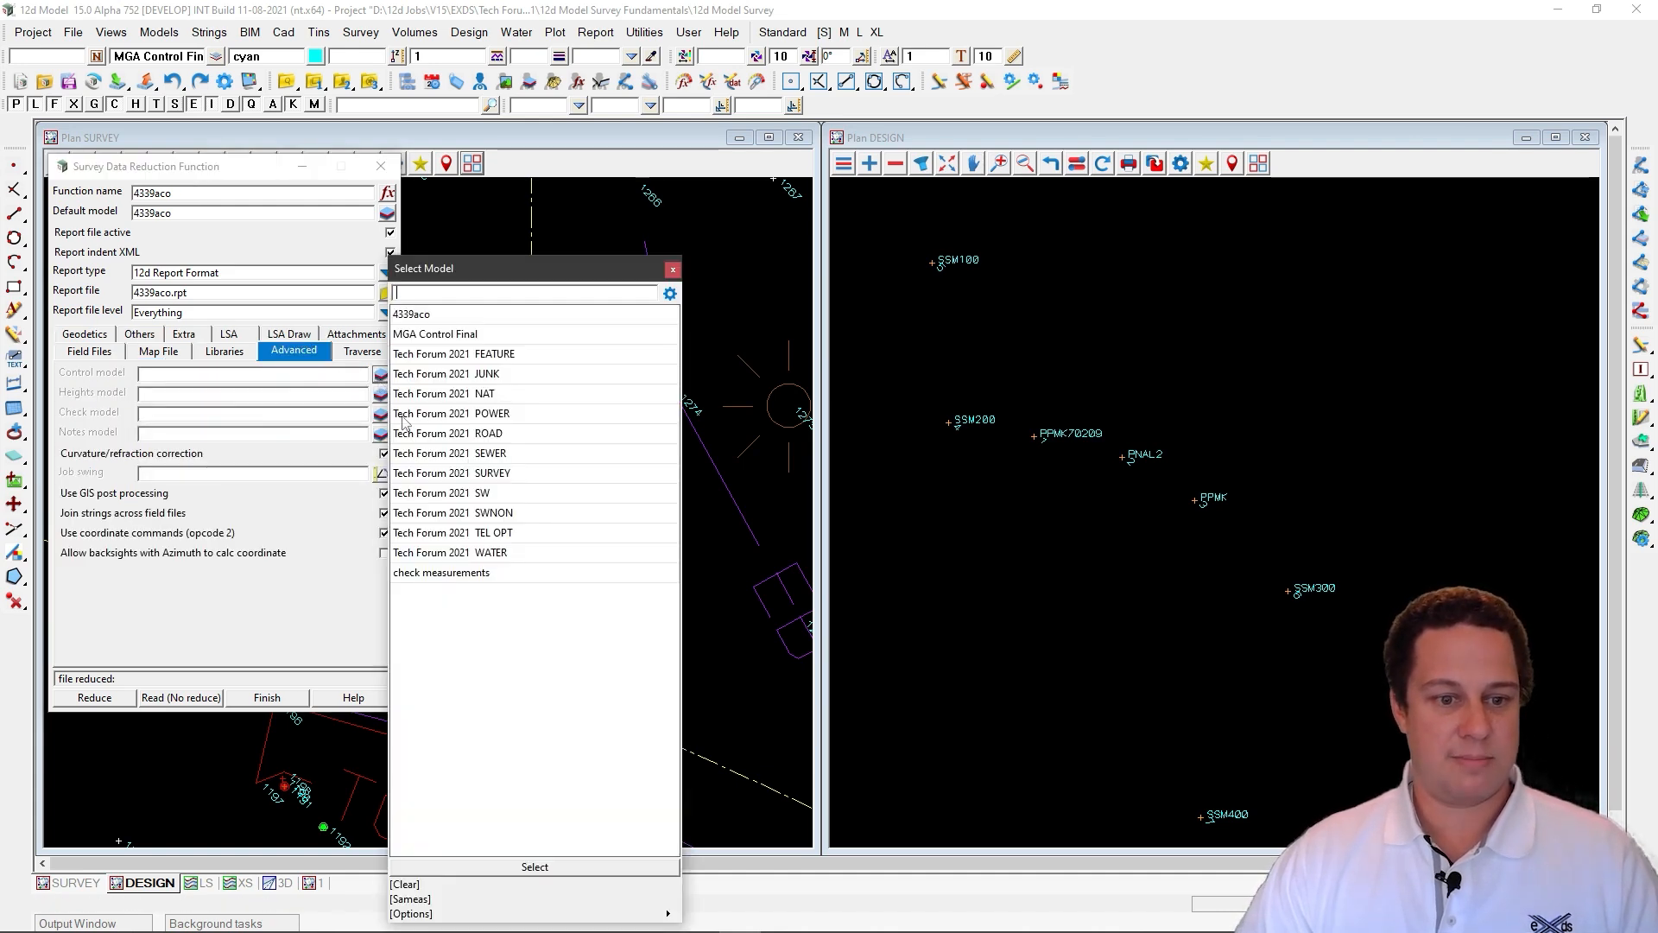
left_click(441, 335)
left_click(88, 699)
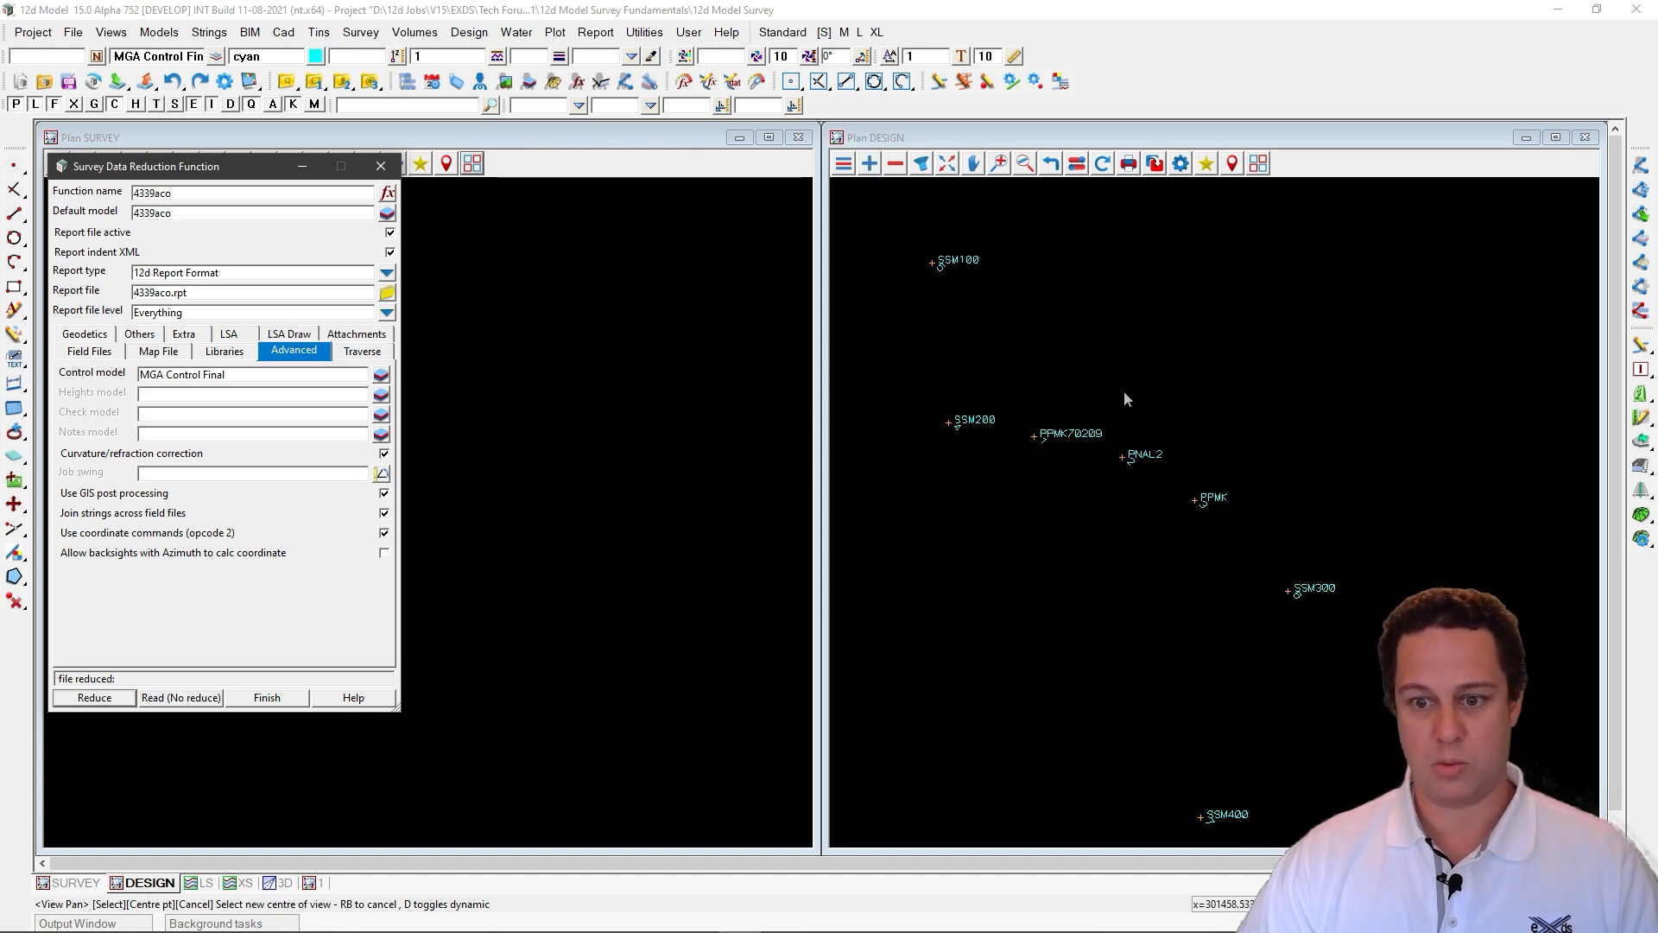
Step: Add the reduced survey models to the DESIGN plan view and turn off its text
left_click(870, 166)
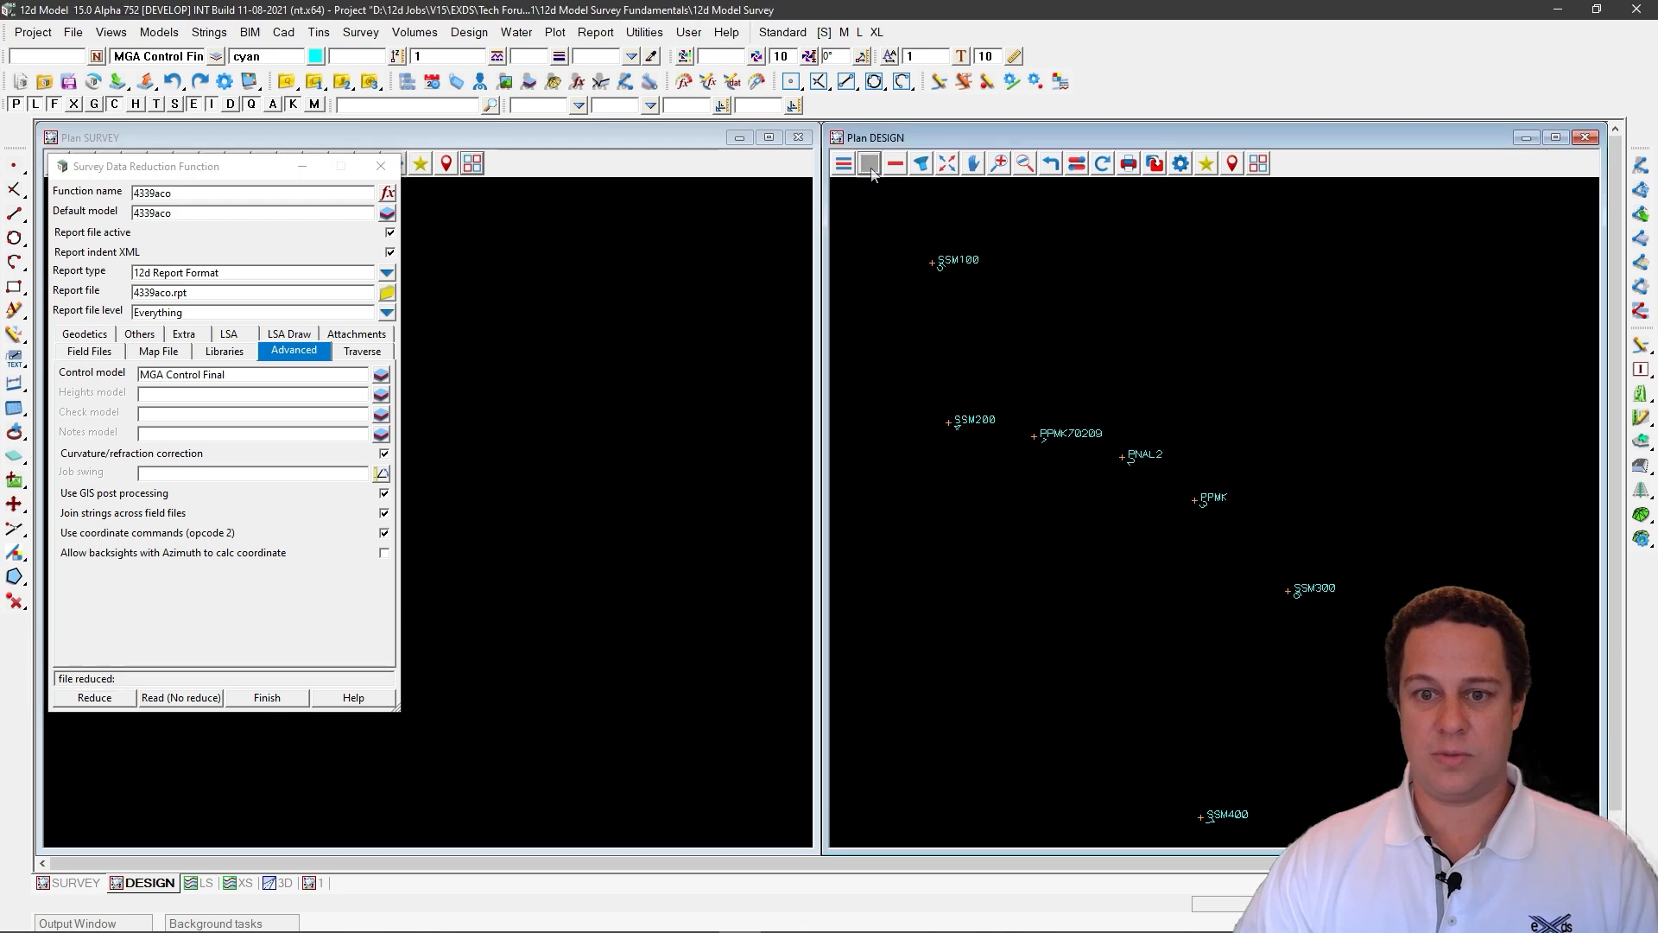
left_click_drag(949, 244, 965, 451)
left_click(899, 784)
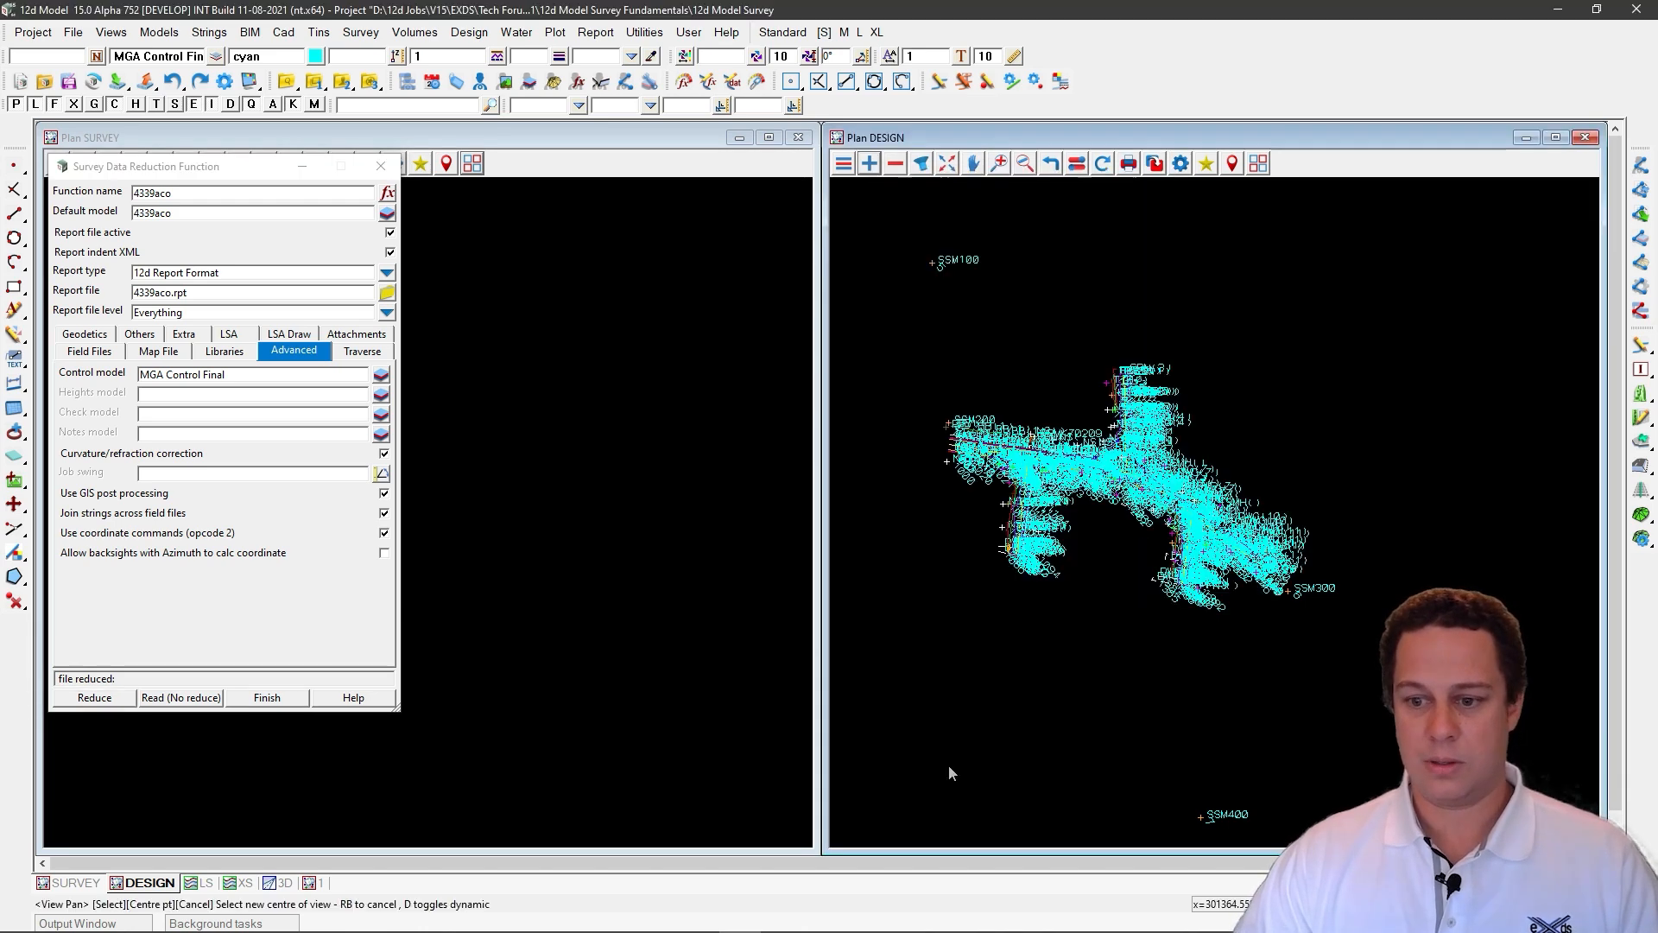
left_click(1074, 169)
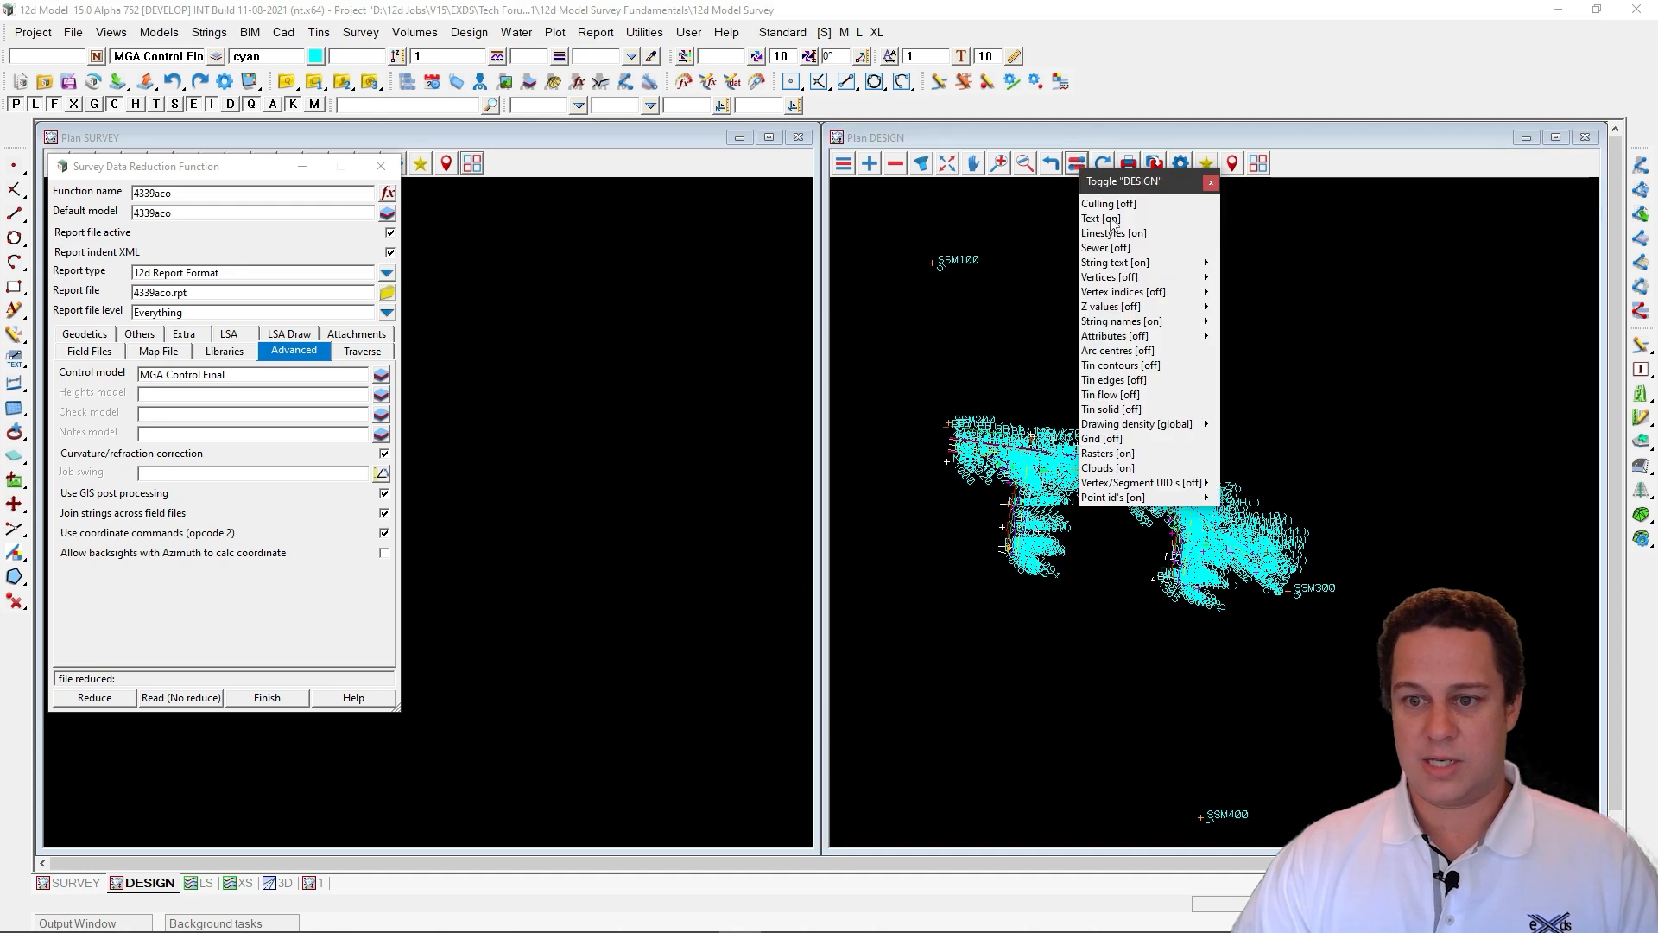
left_click(1110, 217)
Step: Examine the station triangle near the road junction against its control point in the DESIGN plan view
scroll(973, 471, "up", 4)
scroll(1262, 463, "up", 5)
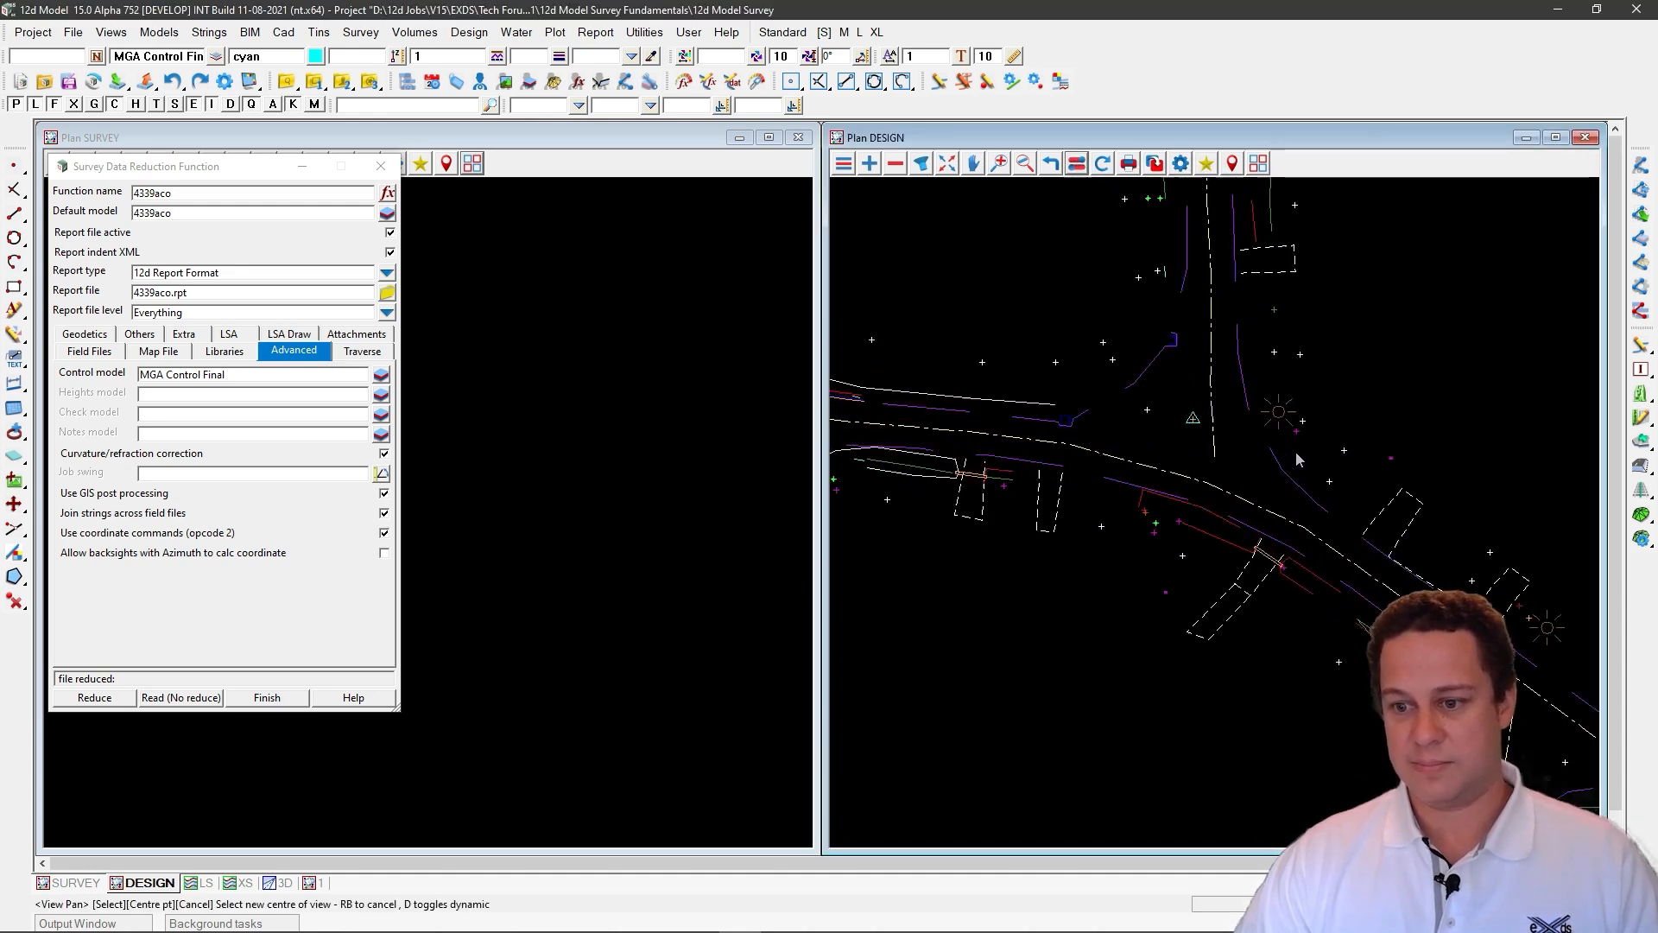
scroll(1268, 441, "down", 2)
scroll(1189, 419, "up", 2)
scroll(1189, 420, "up", 2)
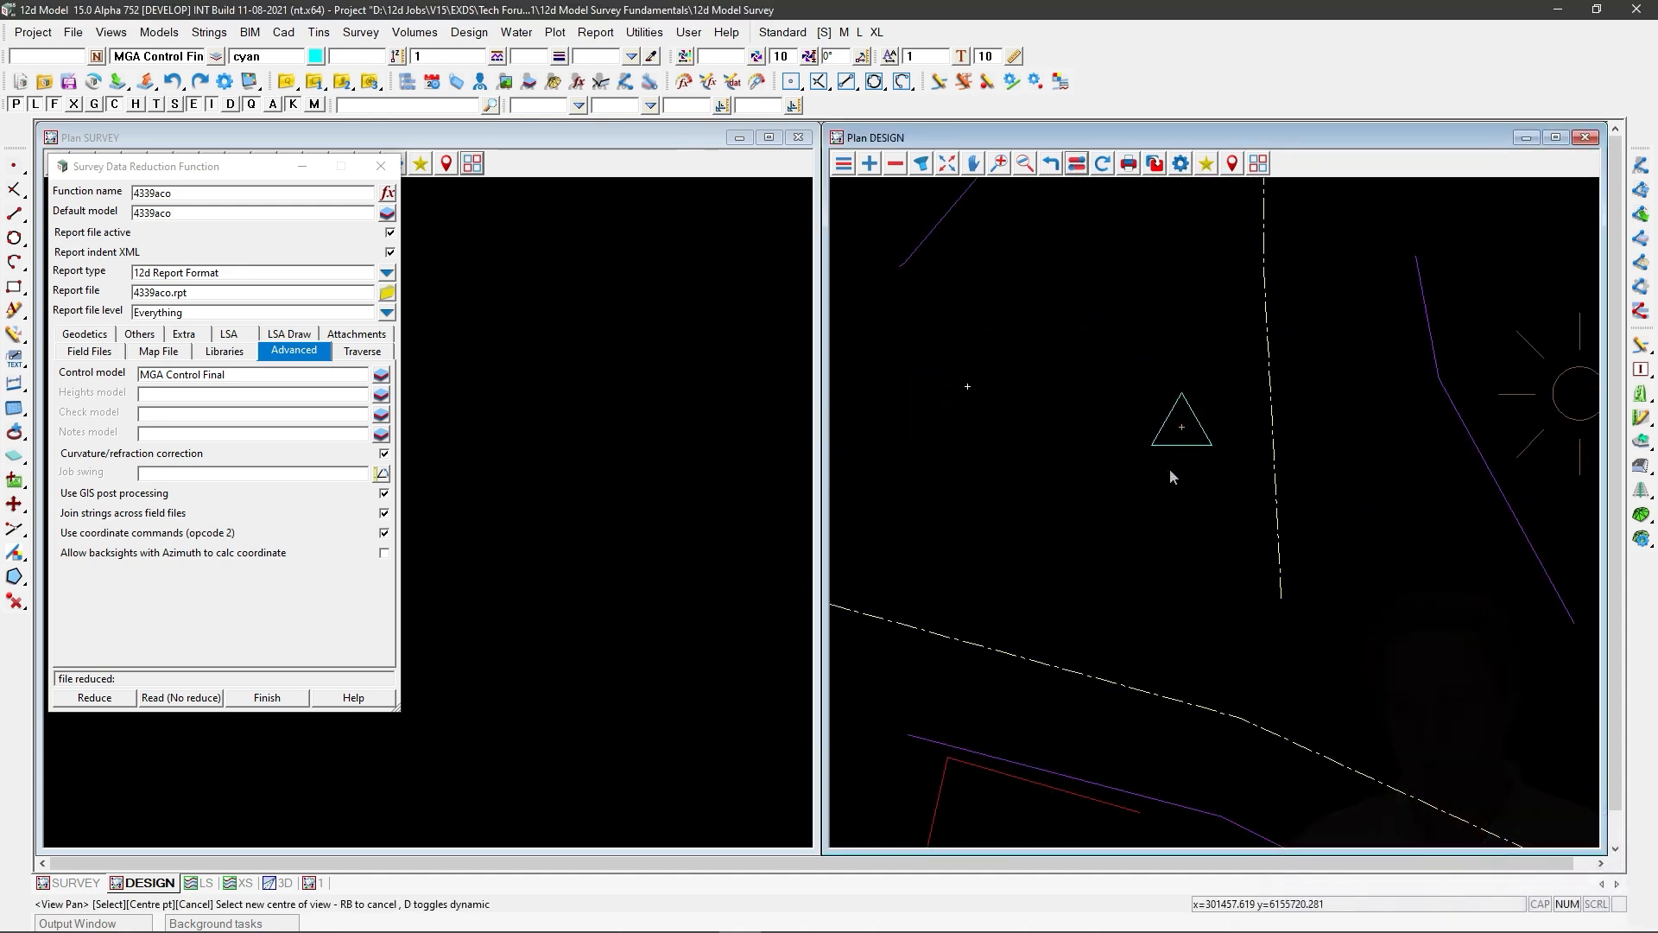
left_click(1240, 822)
key("ctrl")
key("ctrl")
key("ctrl")
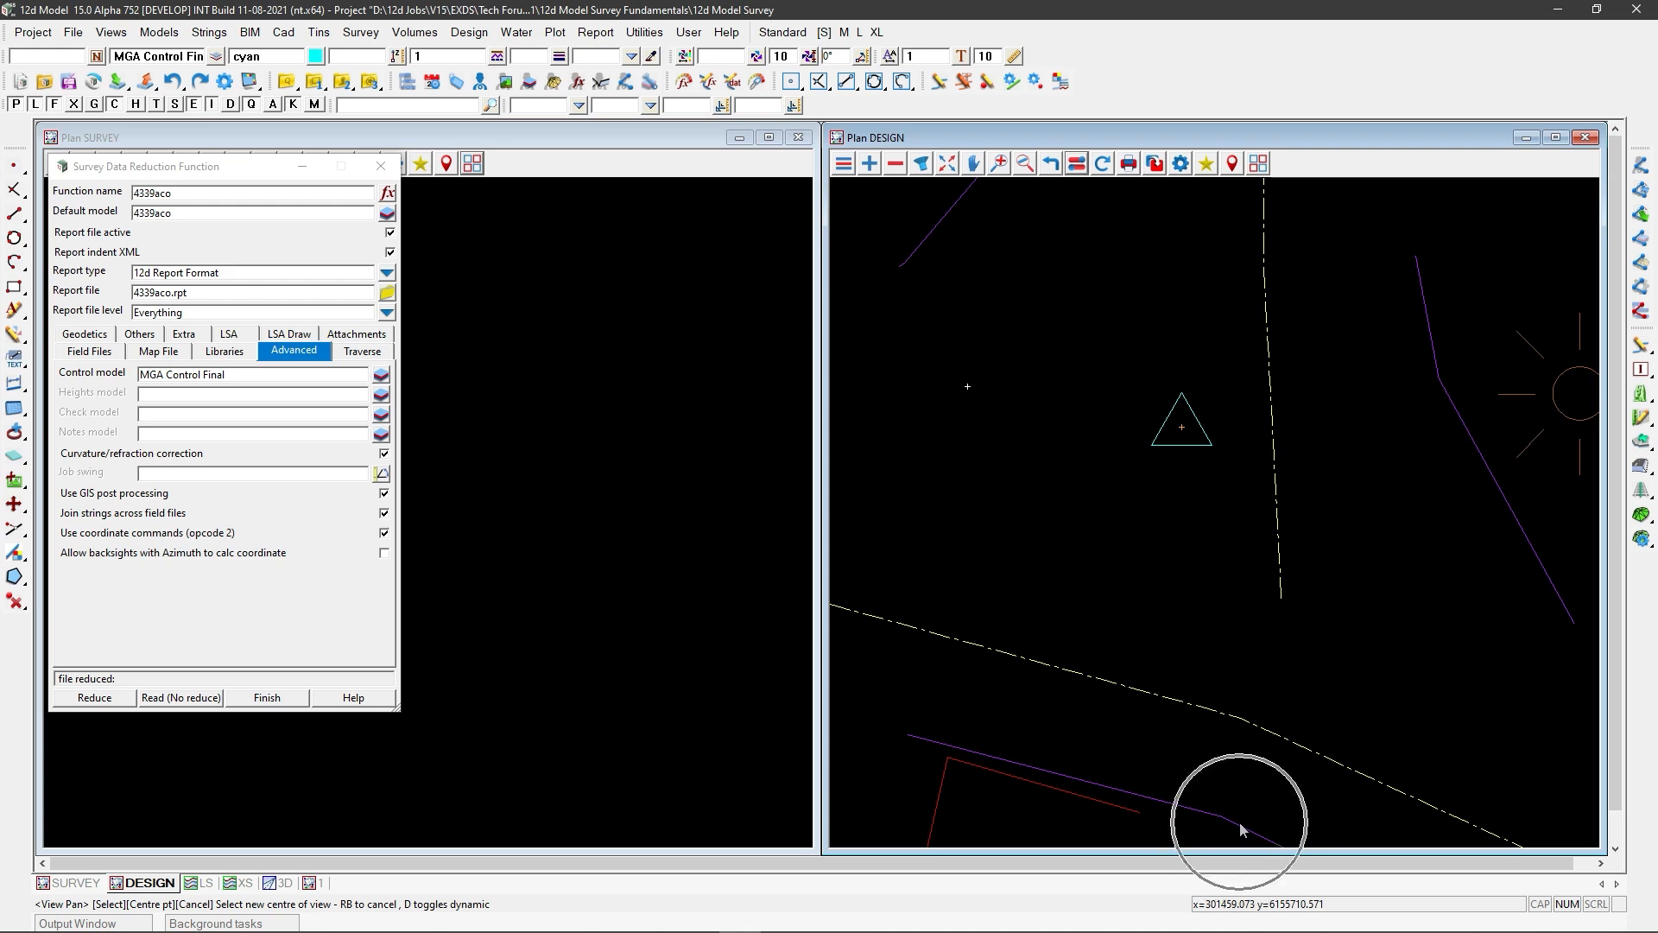
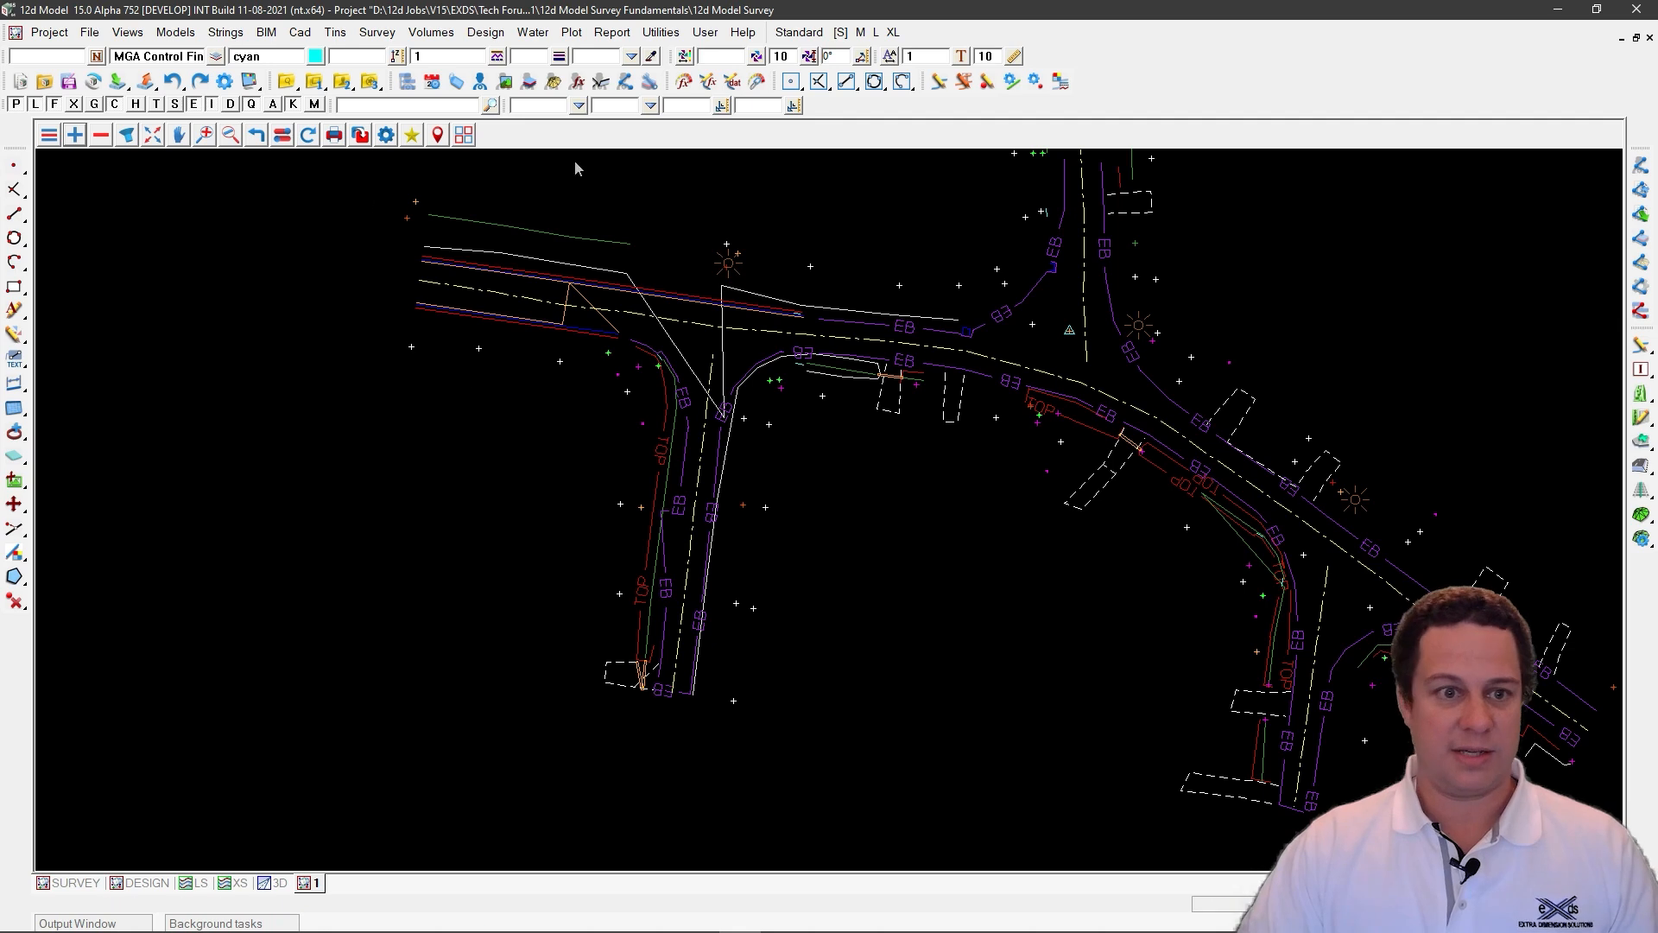
Step: Open the Change Target Height tool from the survey editing commands and move its dialog clear of the survey linework
left_click(1256, 582)
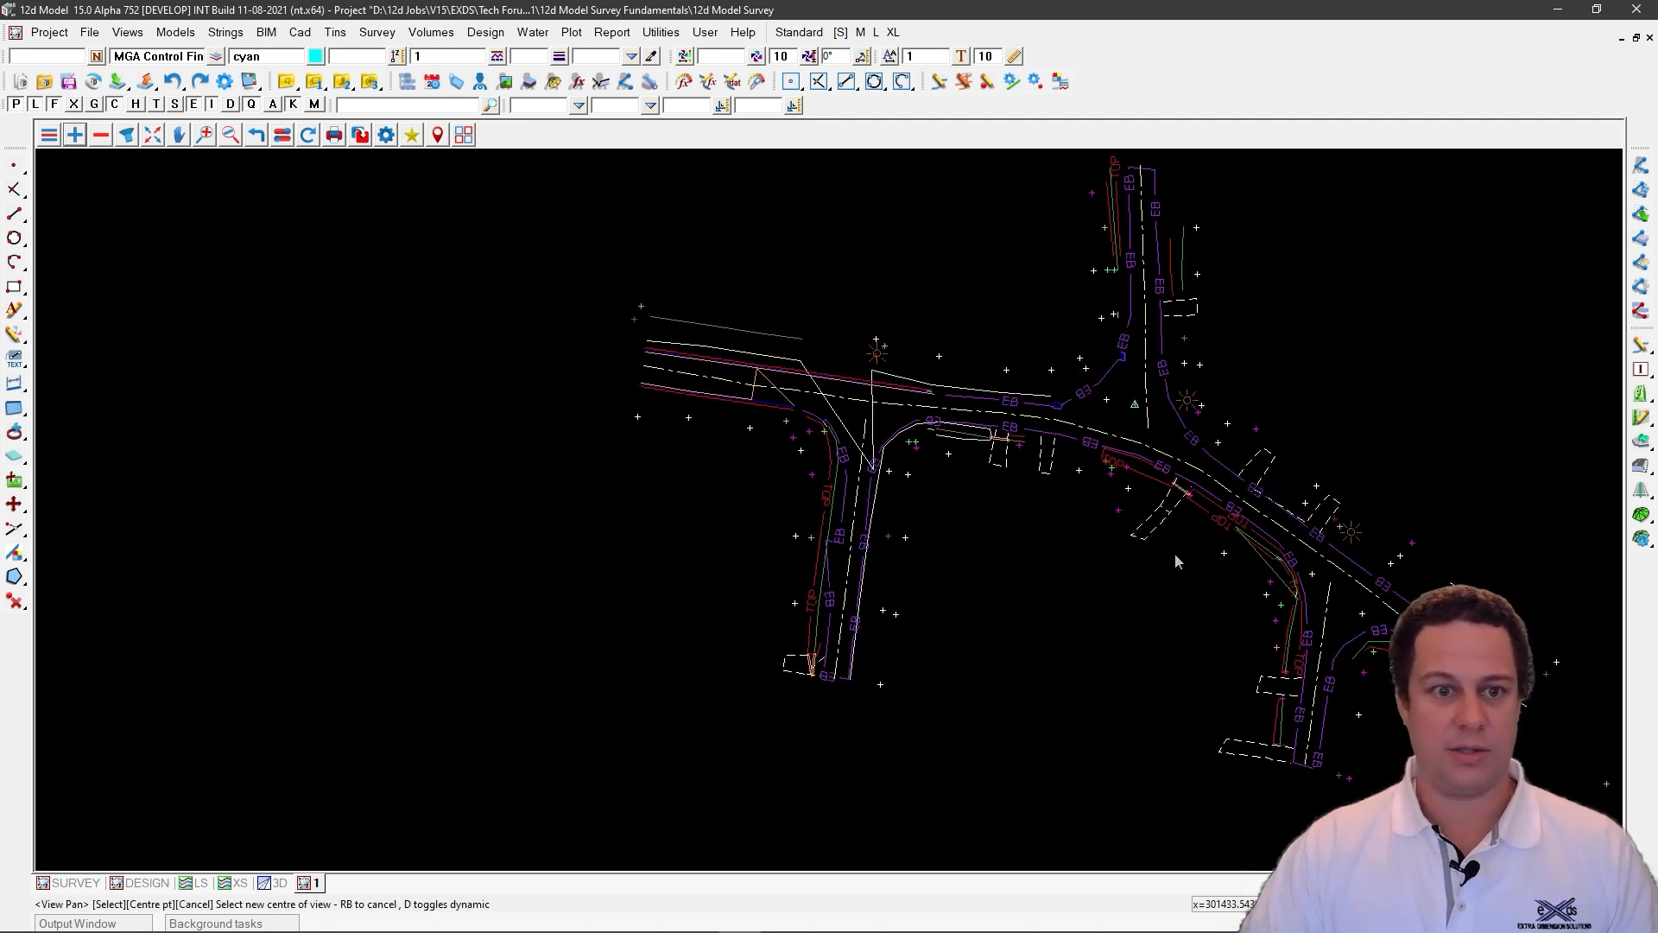
left_click(380, 34)
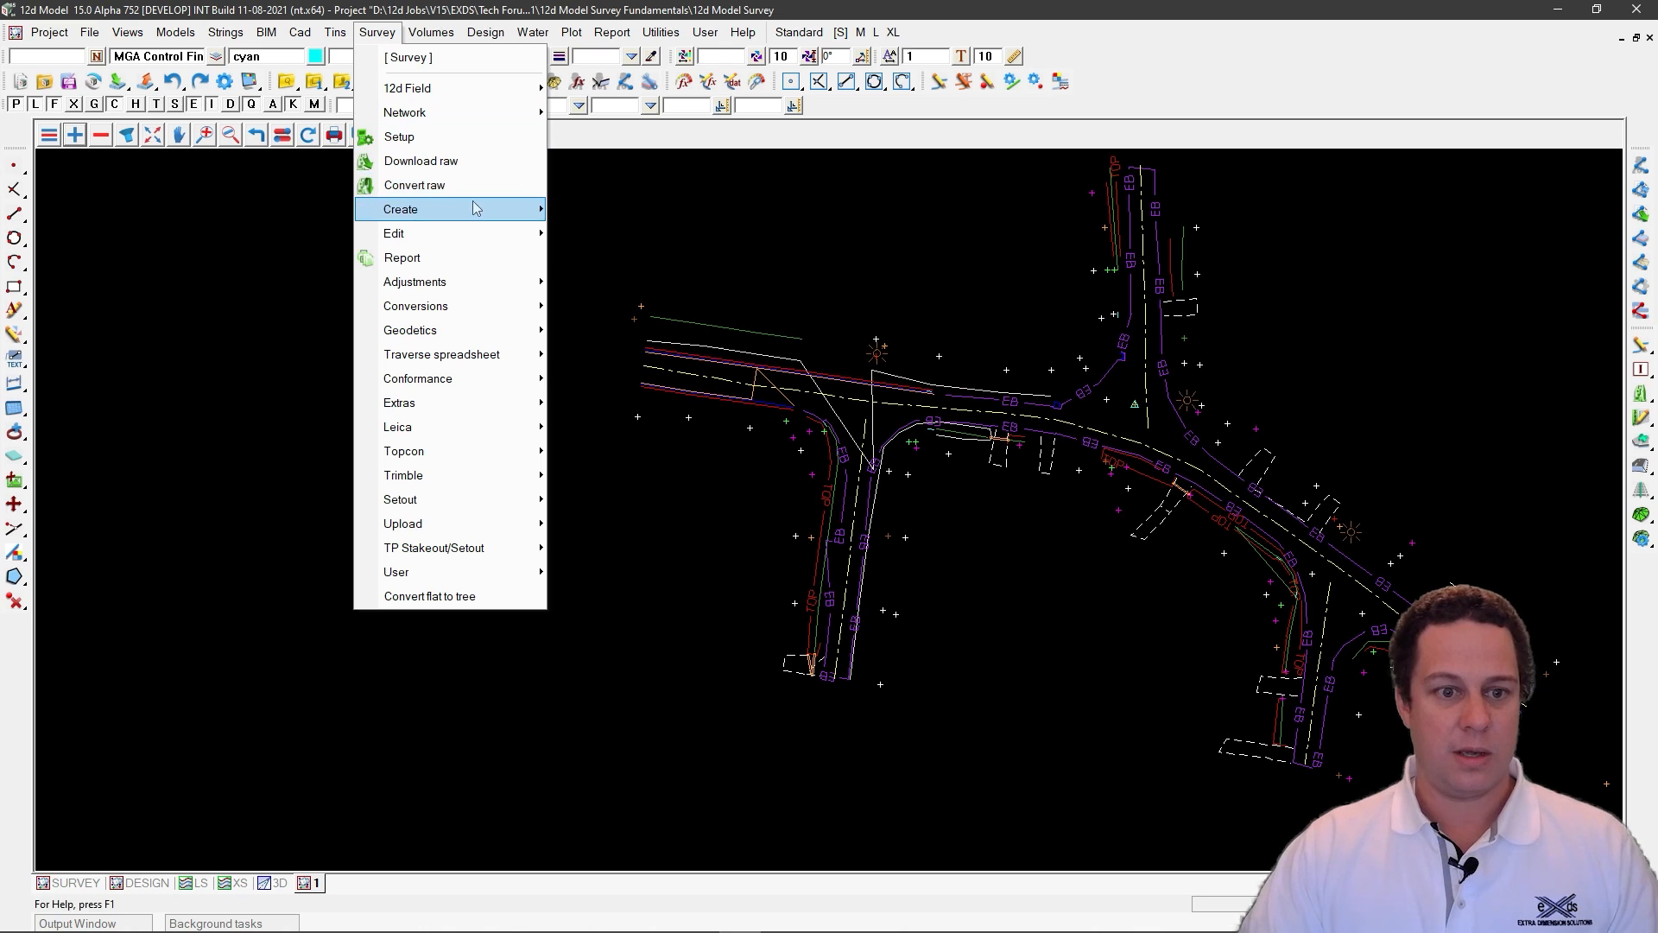
mouse_move(483, 234)
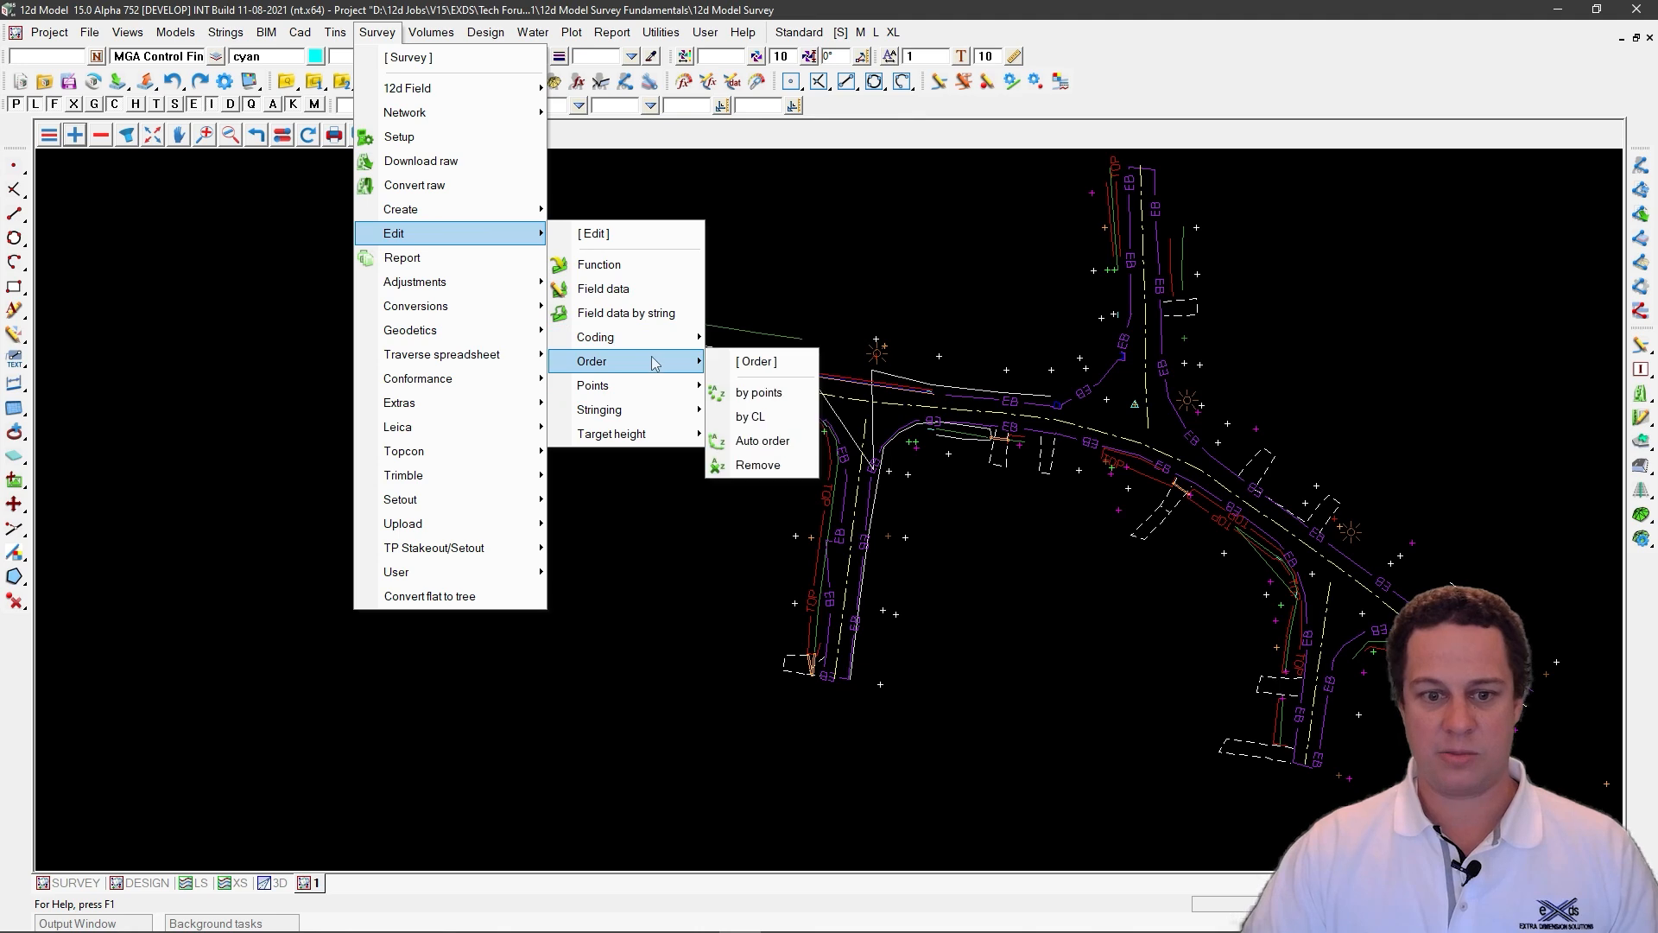
left_click(655, 386)
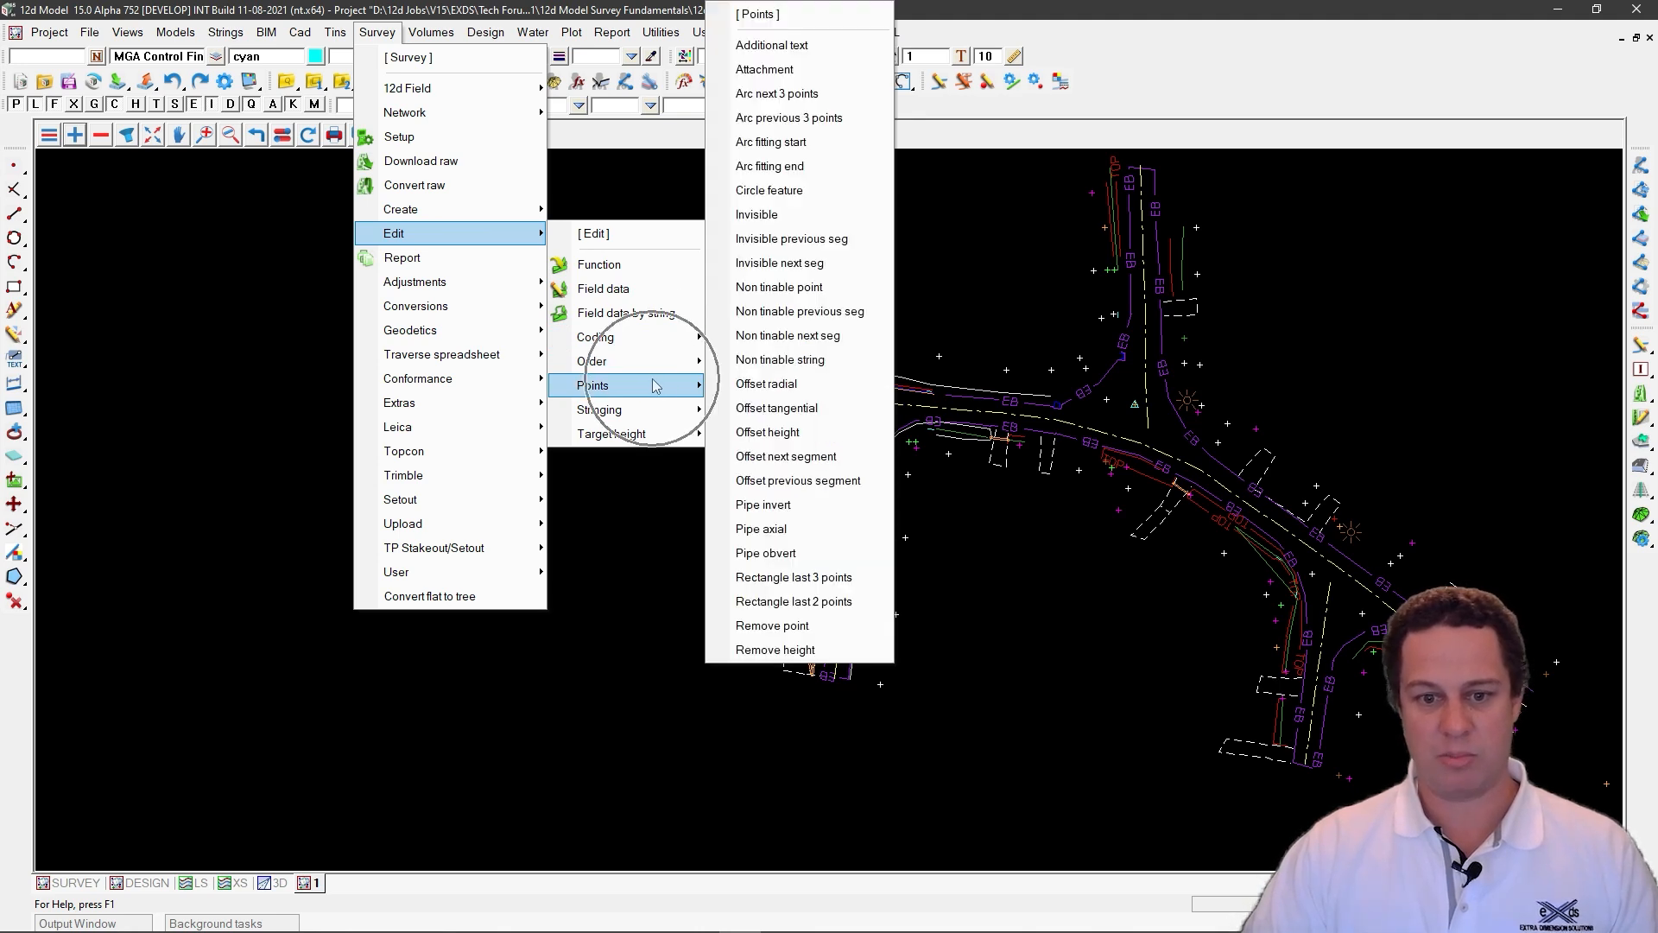
left_click(660, 409)
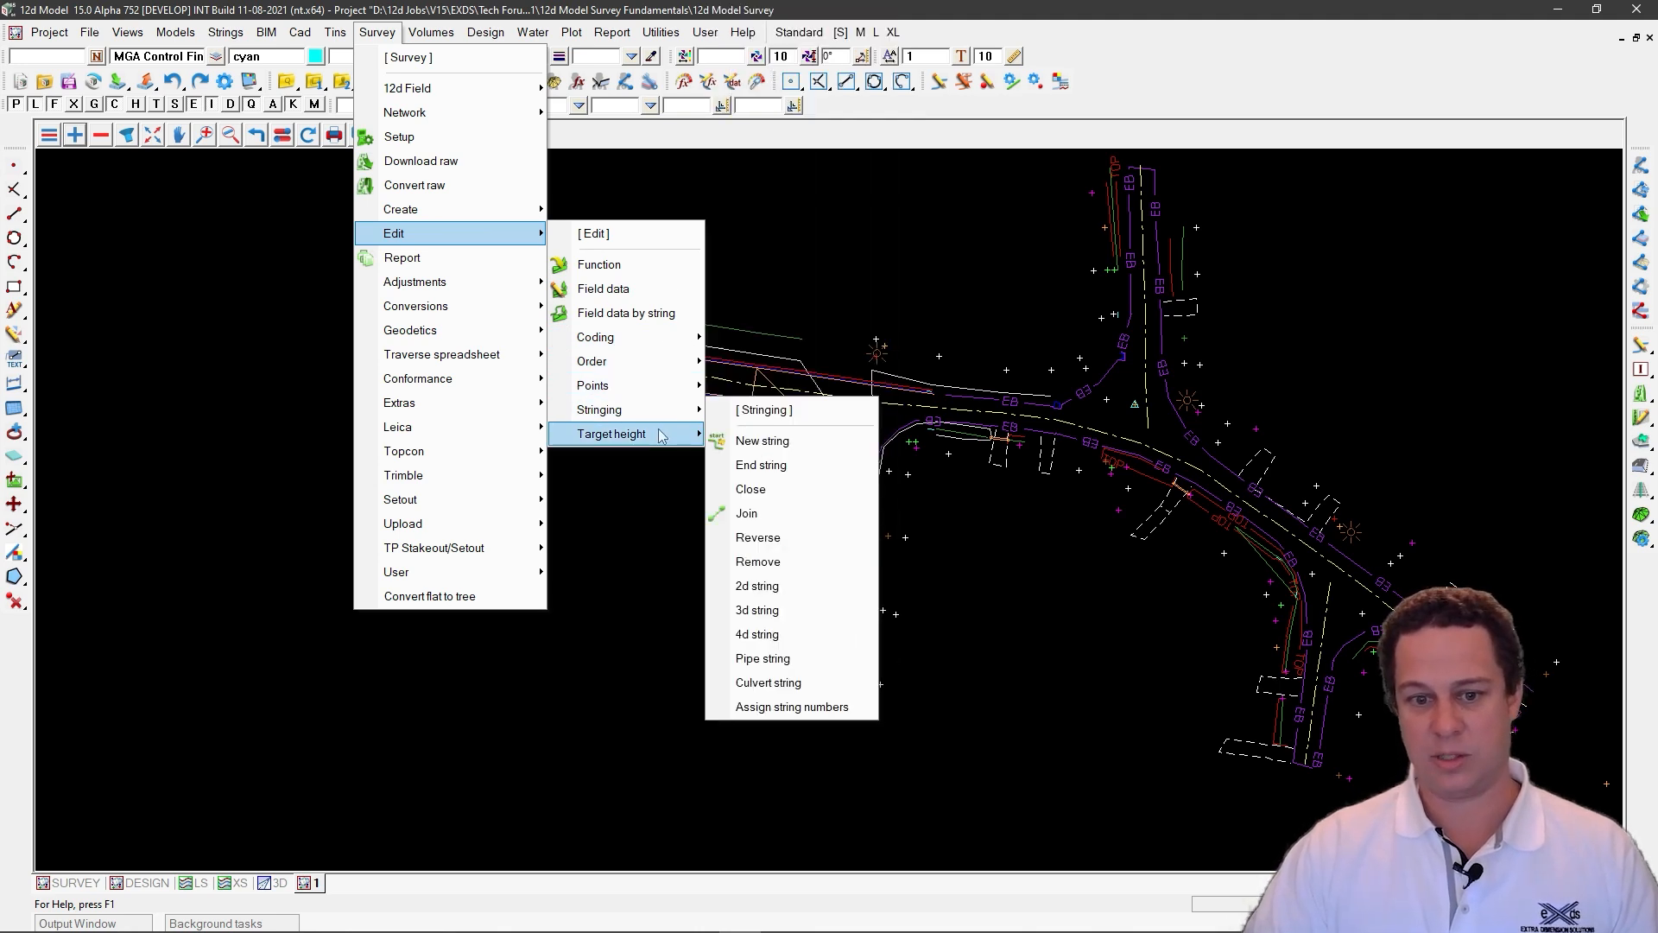
left_click(662, 435)
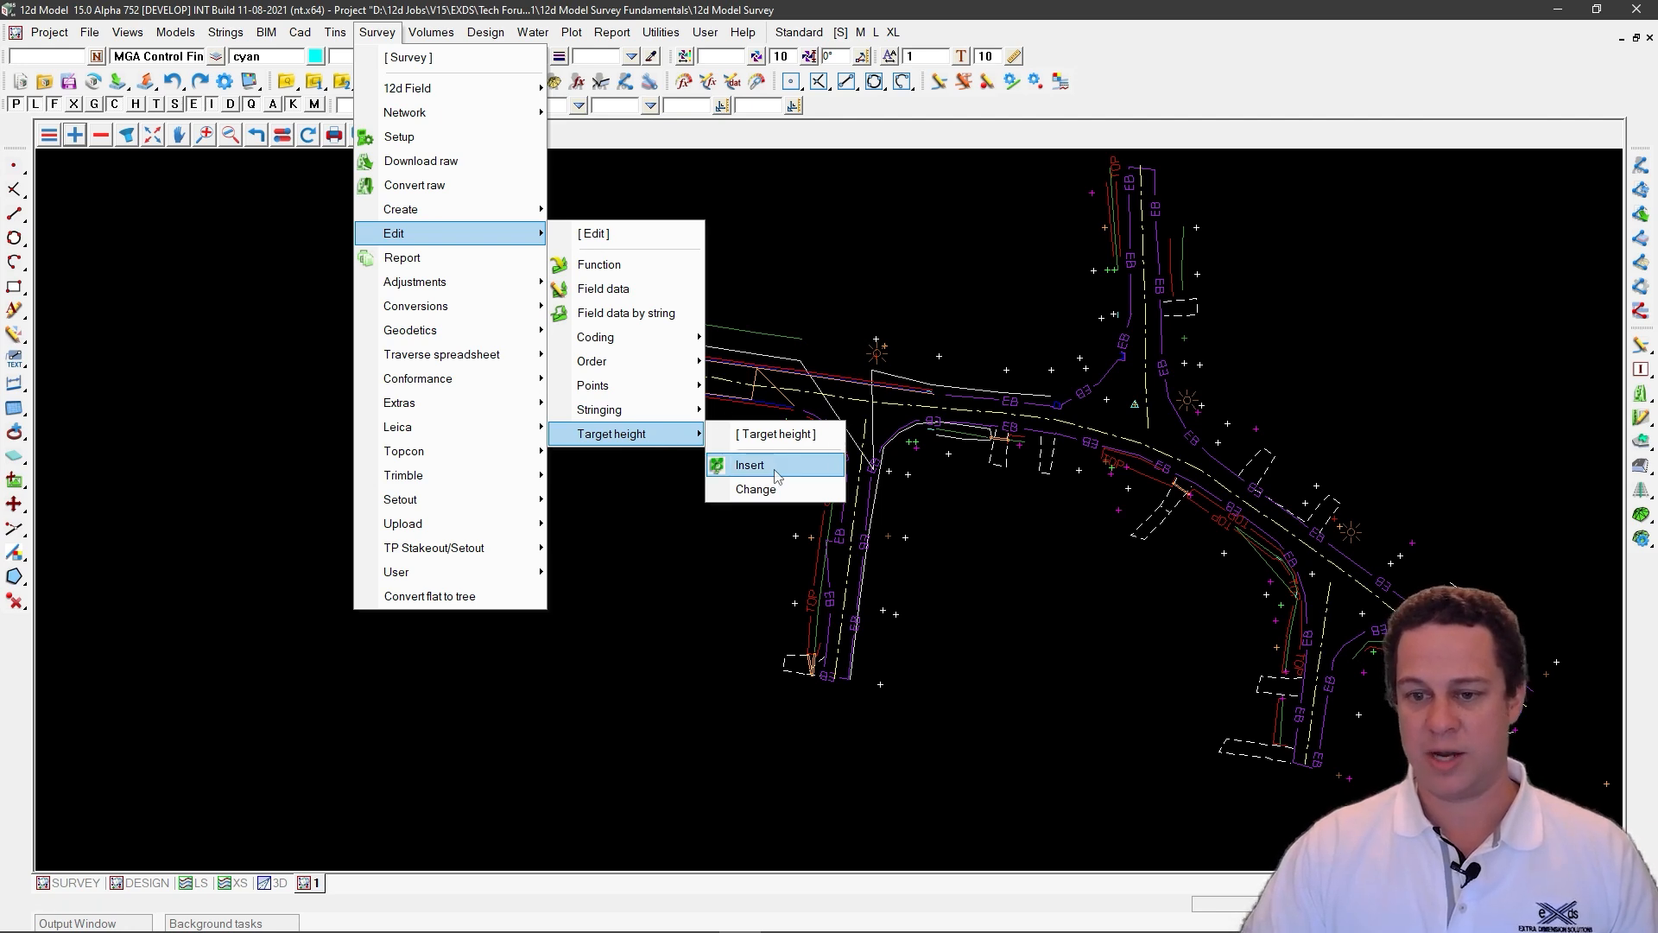
left_click(777, 490)
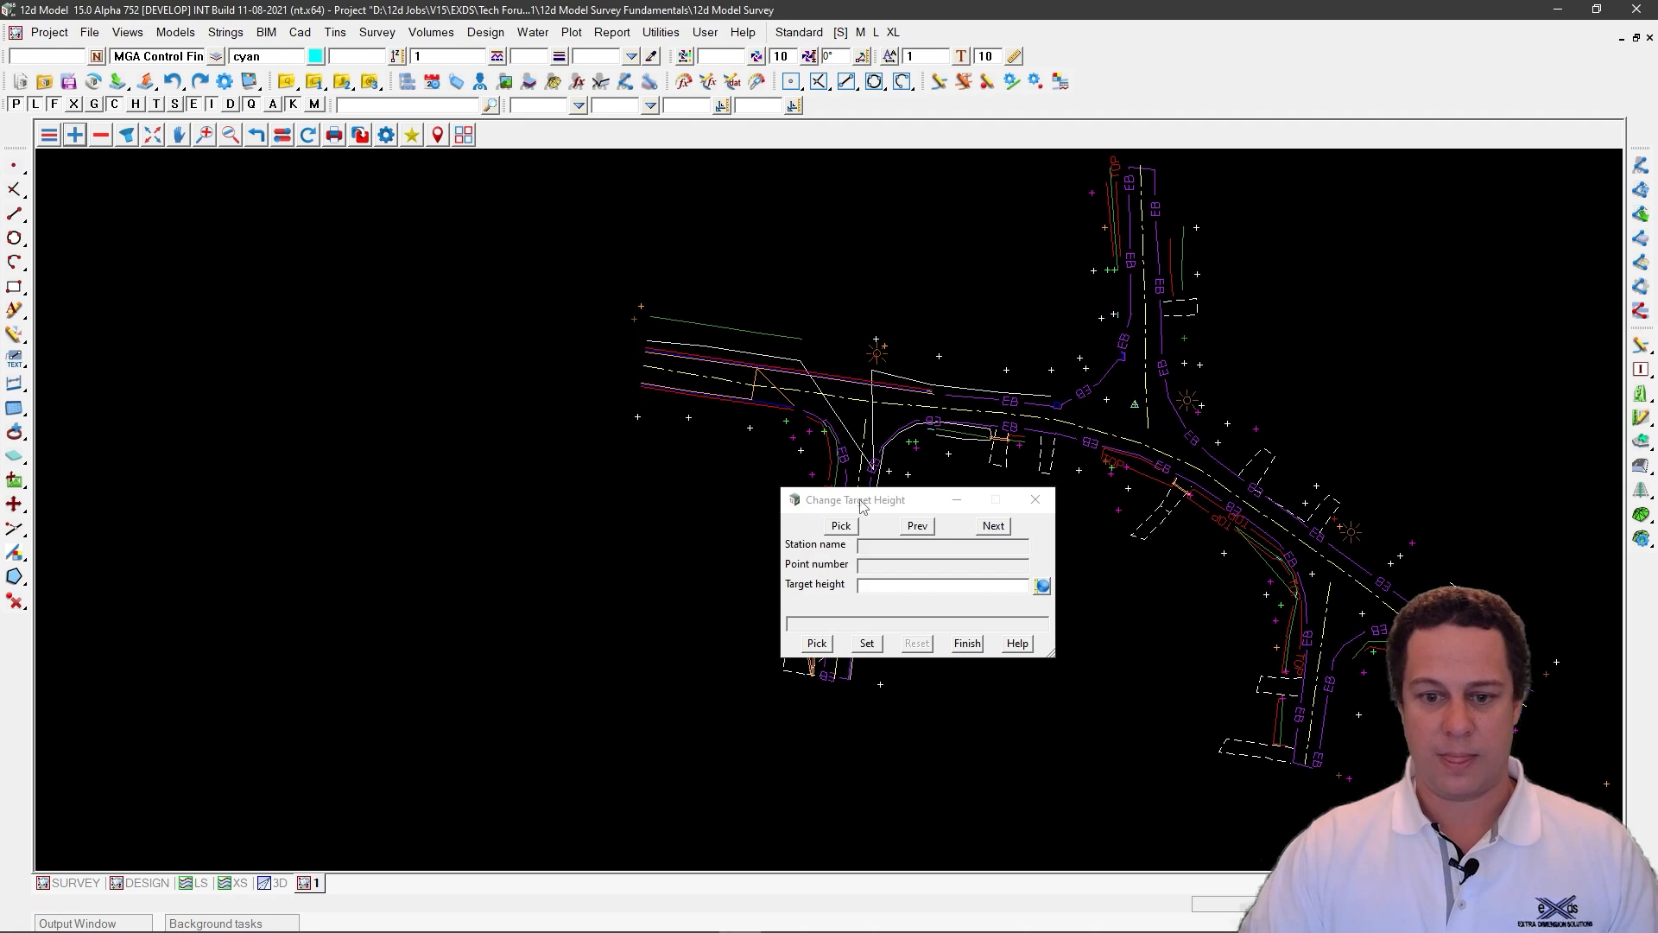
left_click_drag(861, 505, 282, 323)
Step: Pick point 1119 for the target height change and trace its sight line back to control point PPMK70209
scroll(838, 345, "up", 5)
scroll(931, 343, "up", 5)
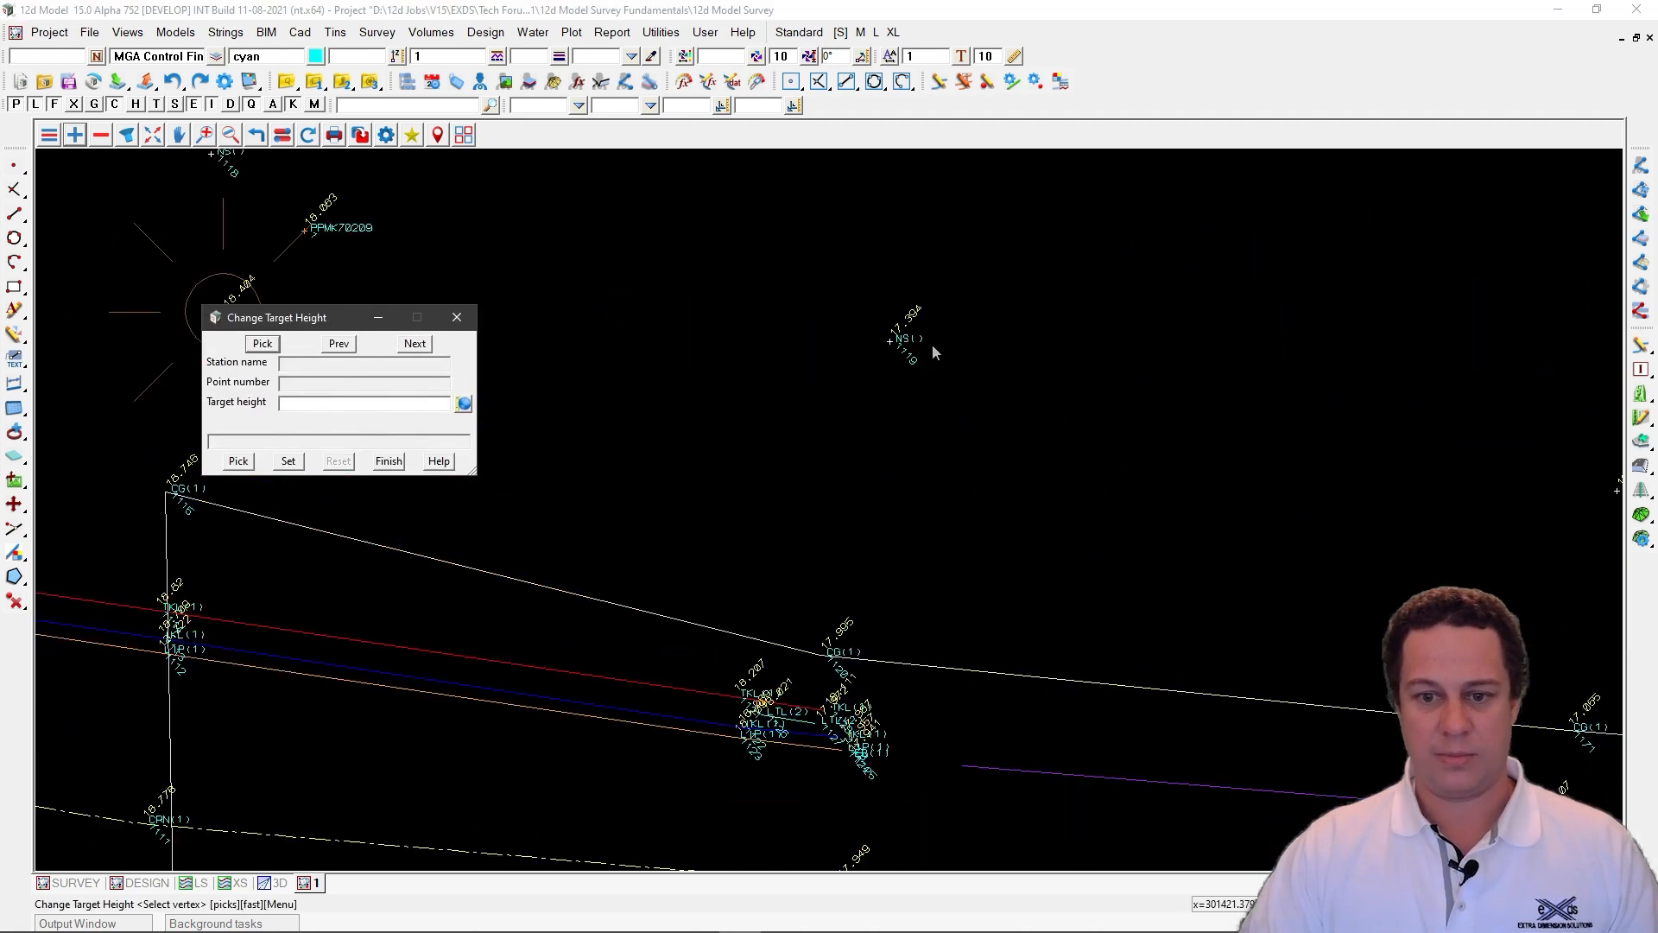
left_click(242, 460)
left_click(830, 347)
middle_click(830, 347)
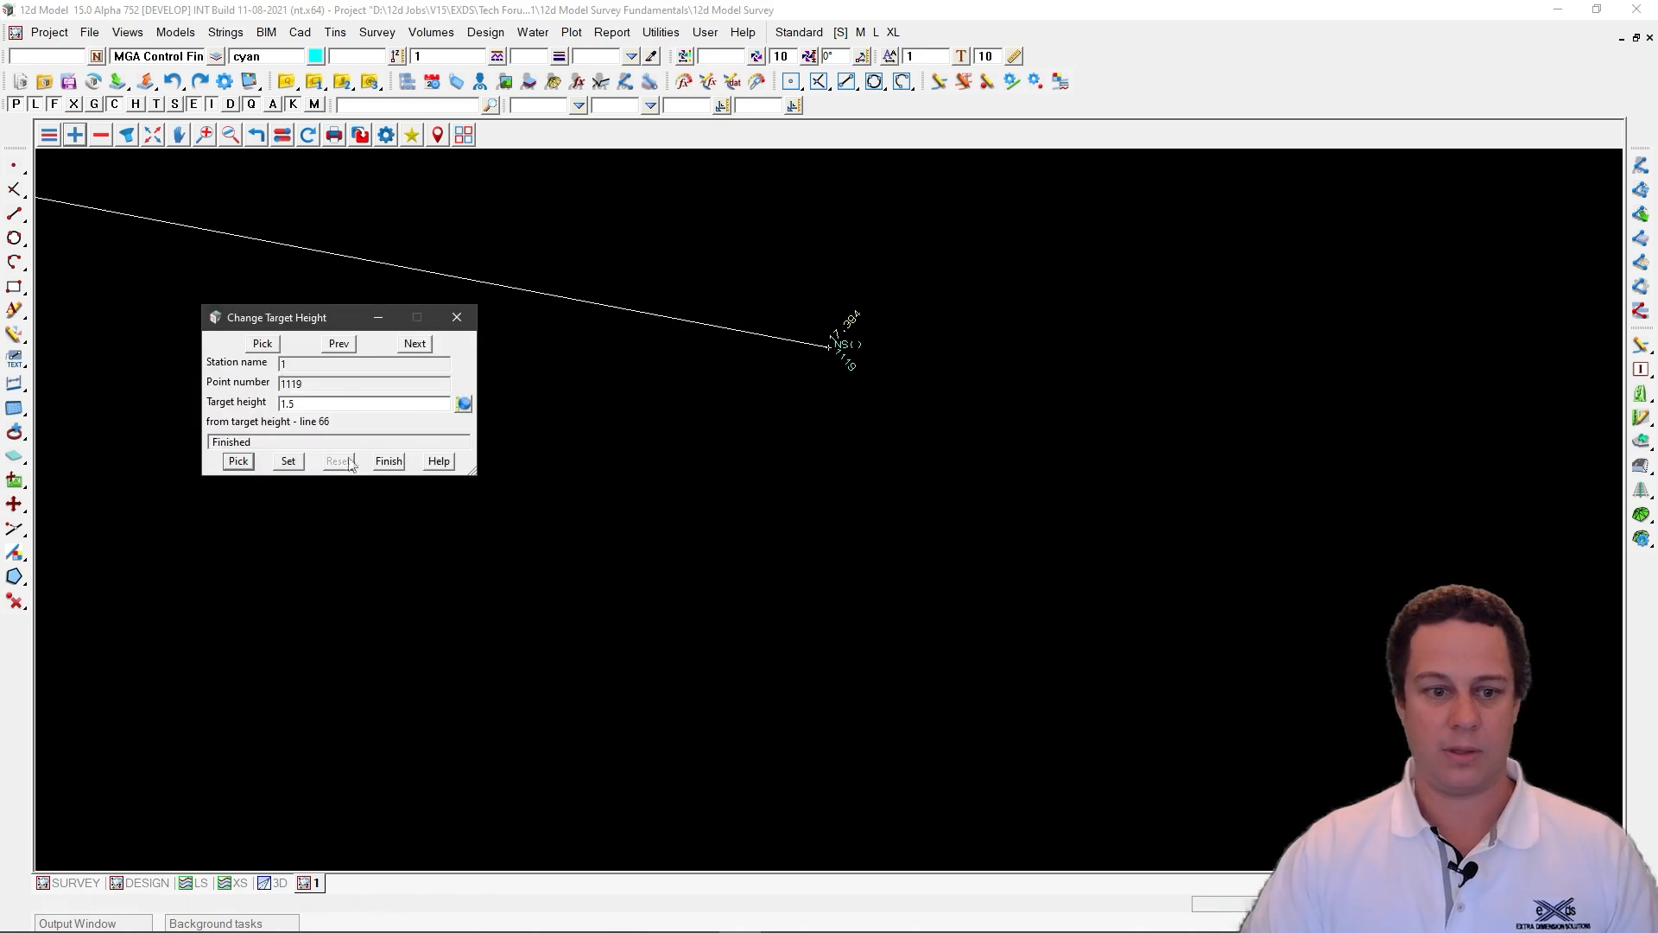
scroll(992, 524, "down", 5)
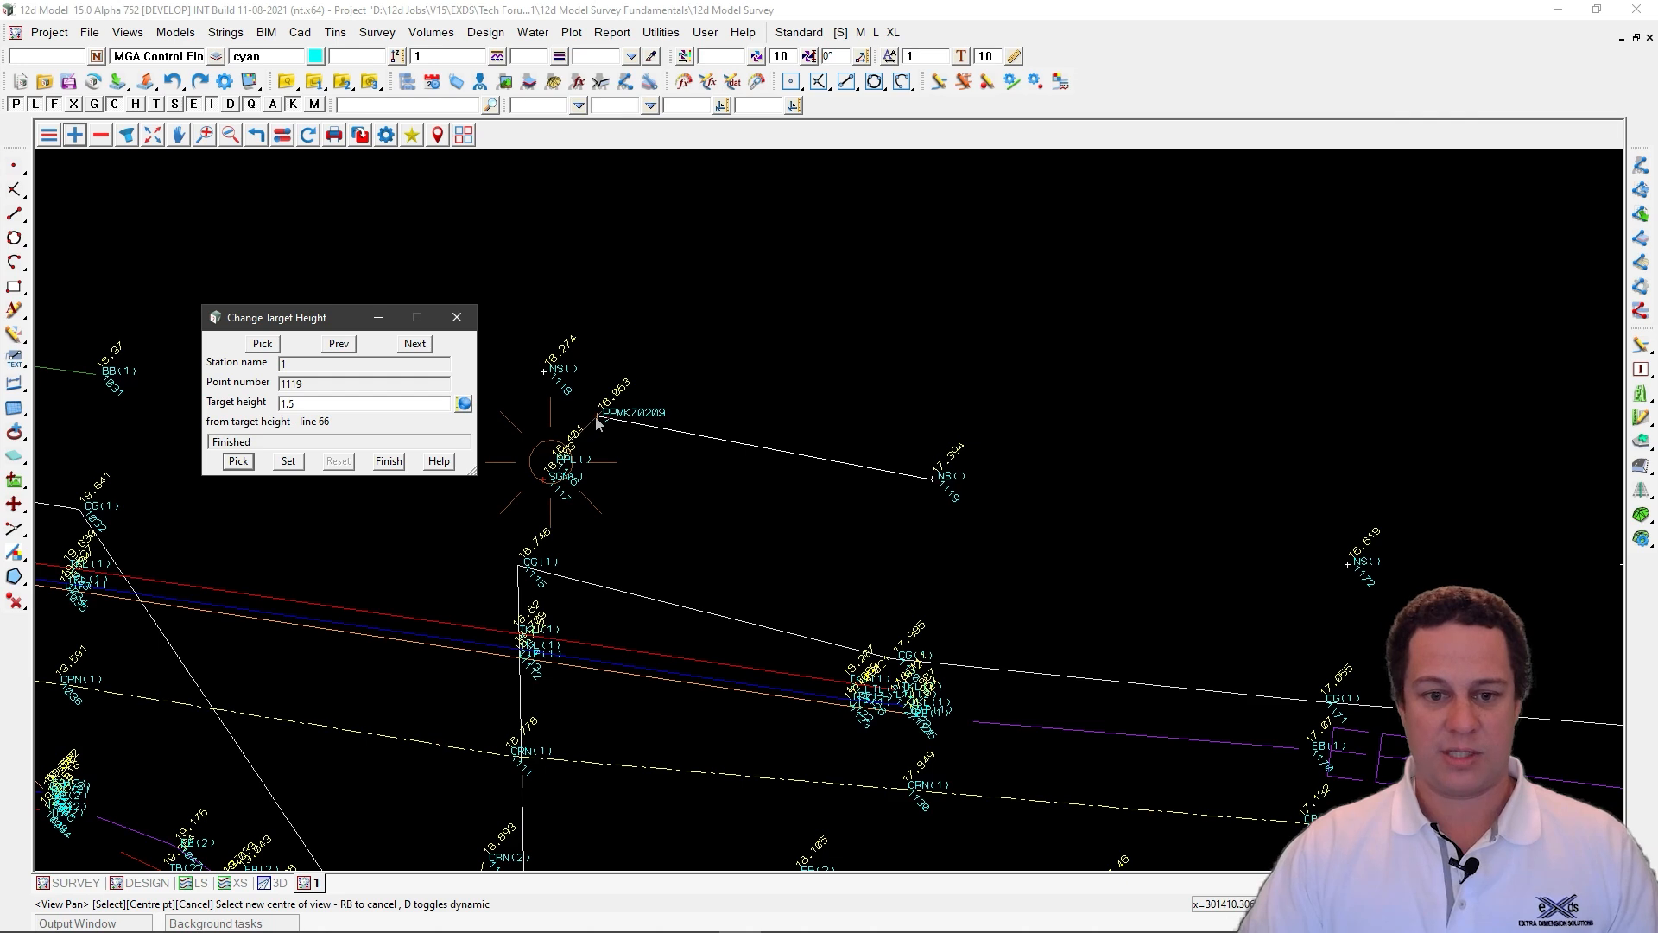
scroll(596, 420, "up", 3)
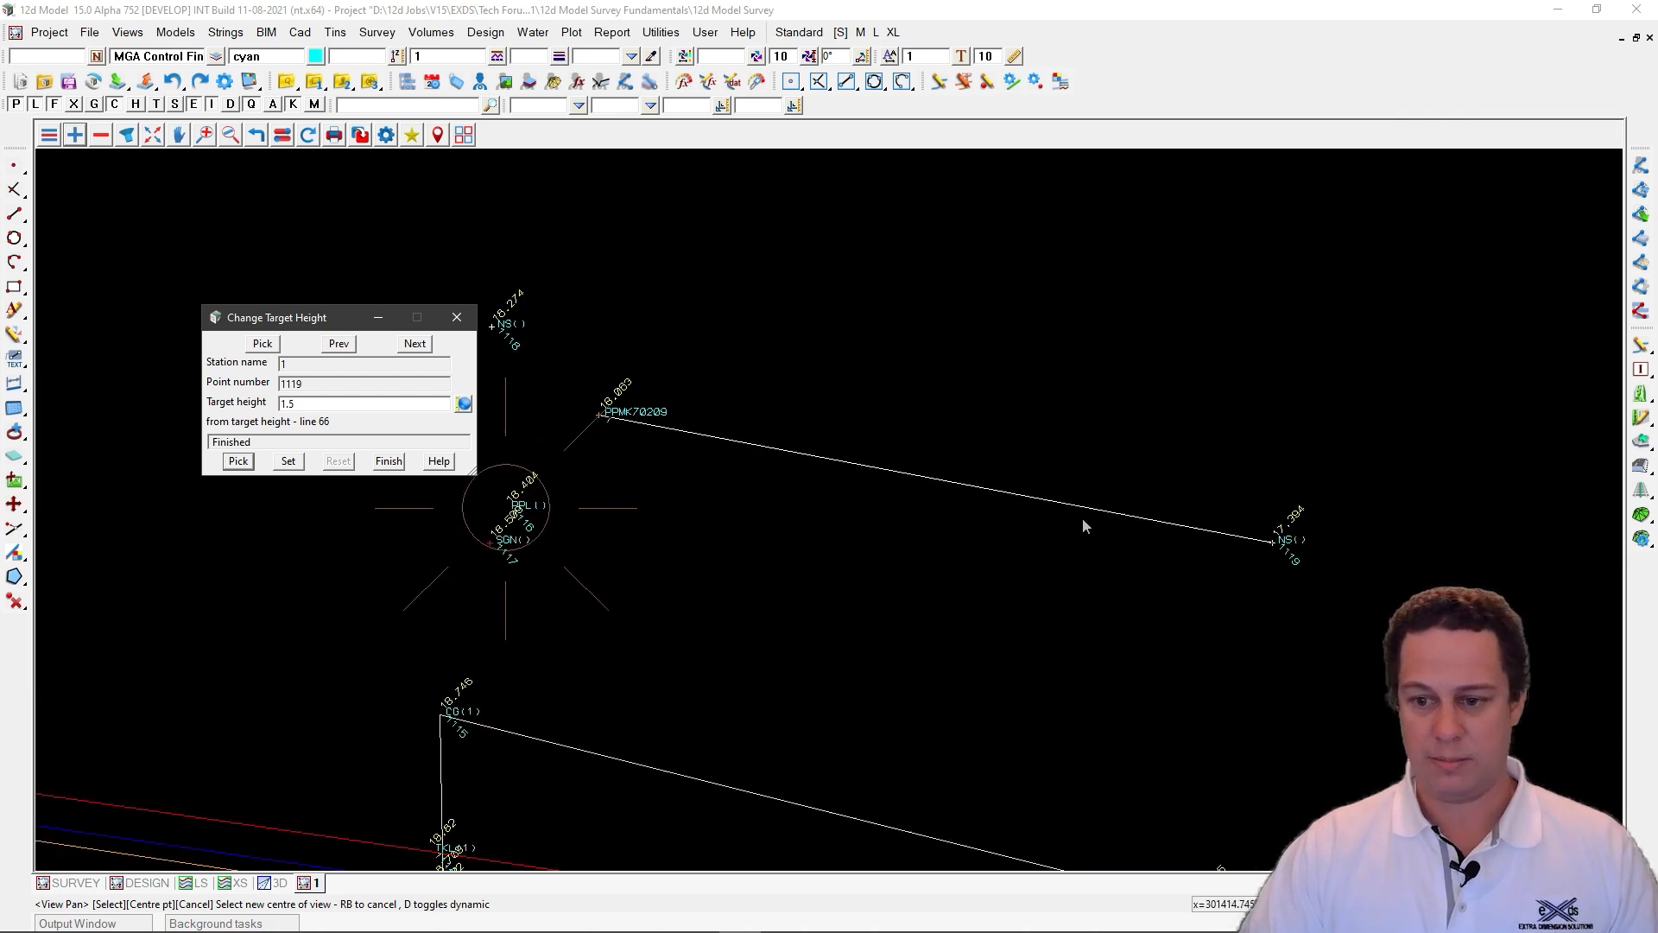
scroll(536, 425, "down", 1)
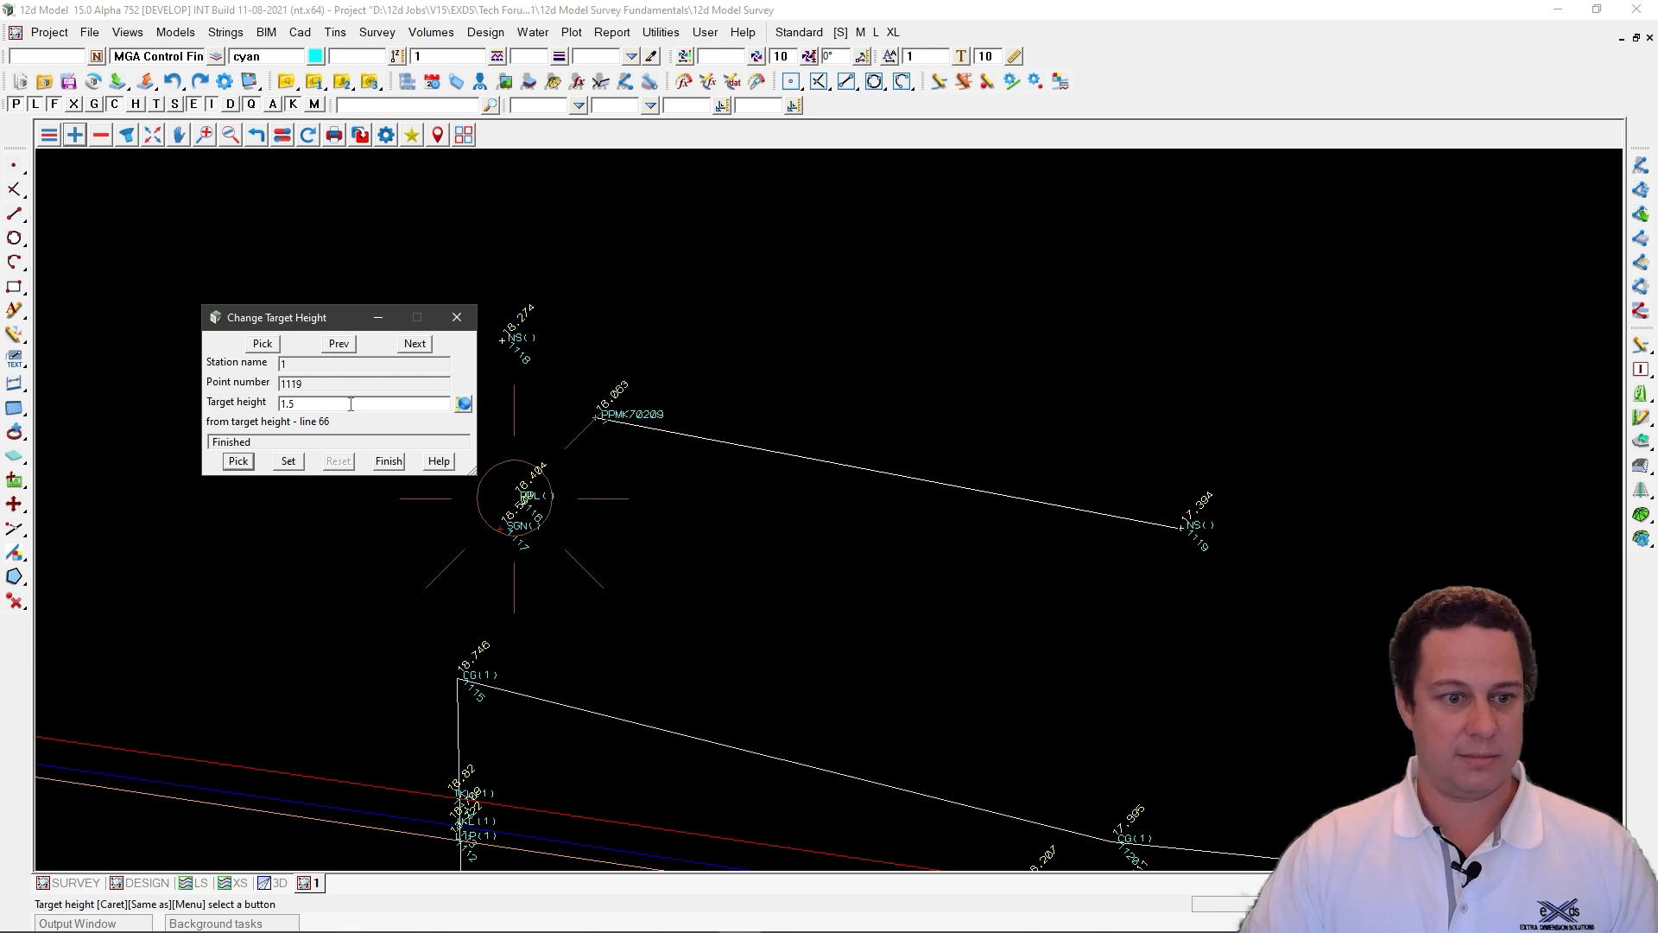
scroll(1237, 525, "up", 2)
scroll(1246, 532, "up", 3)
Step: Set the target height used for point 1119 to 2.0, apply it and finish the target height edit
left_click_drag(310, 325, 427, 222)
type("2")
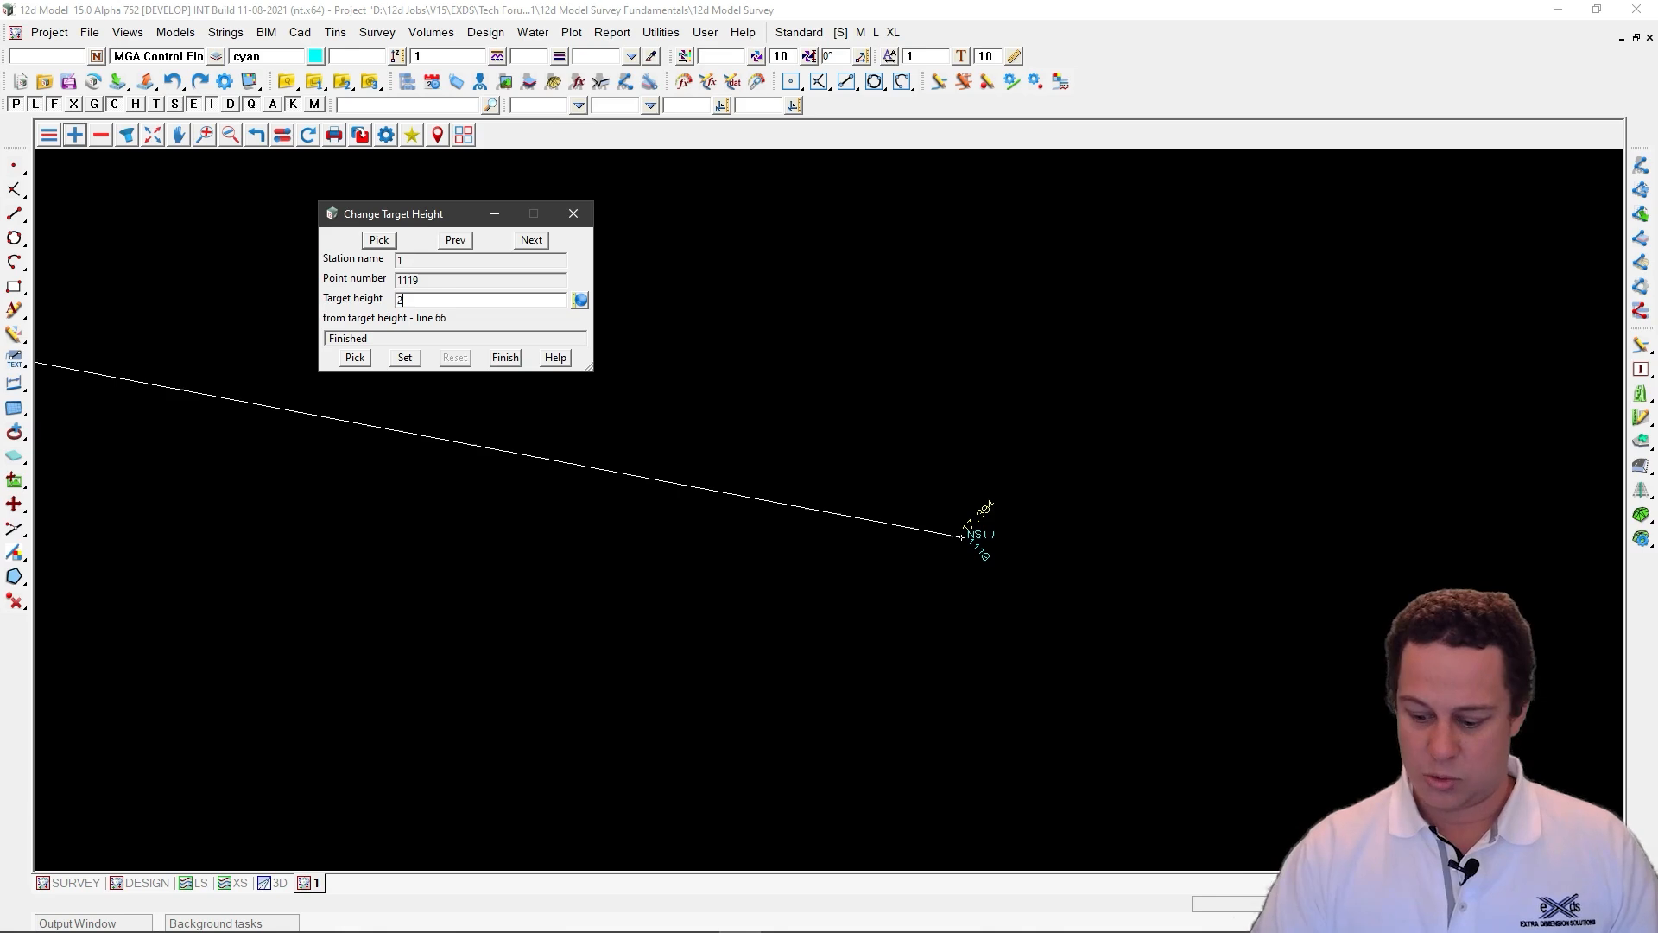
left_click_drag(455, 302, 331, 303)
left_click(402, 358)
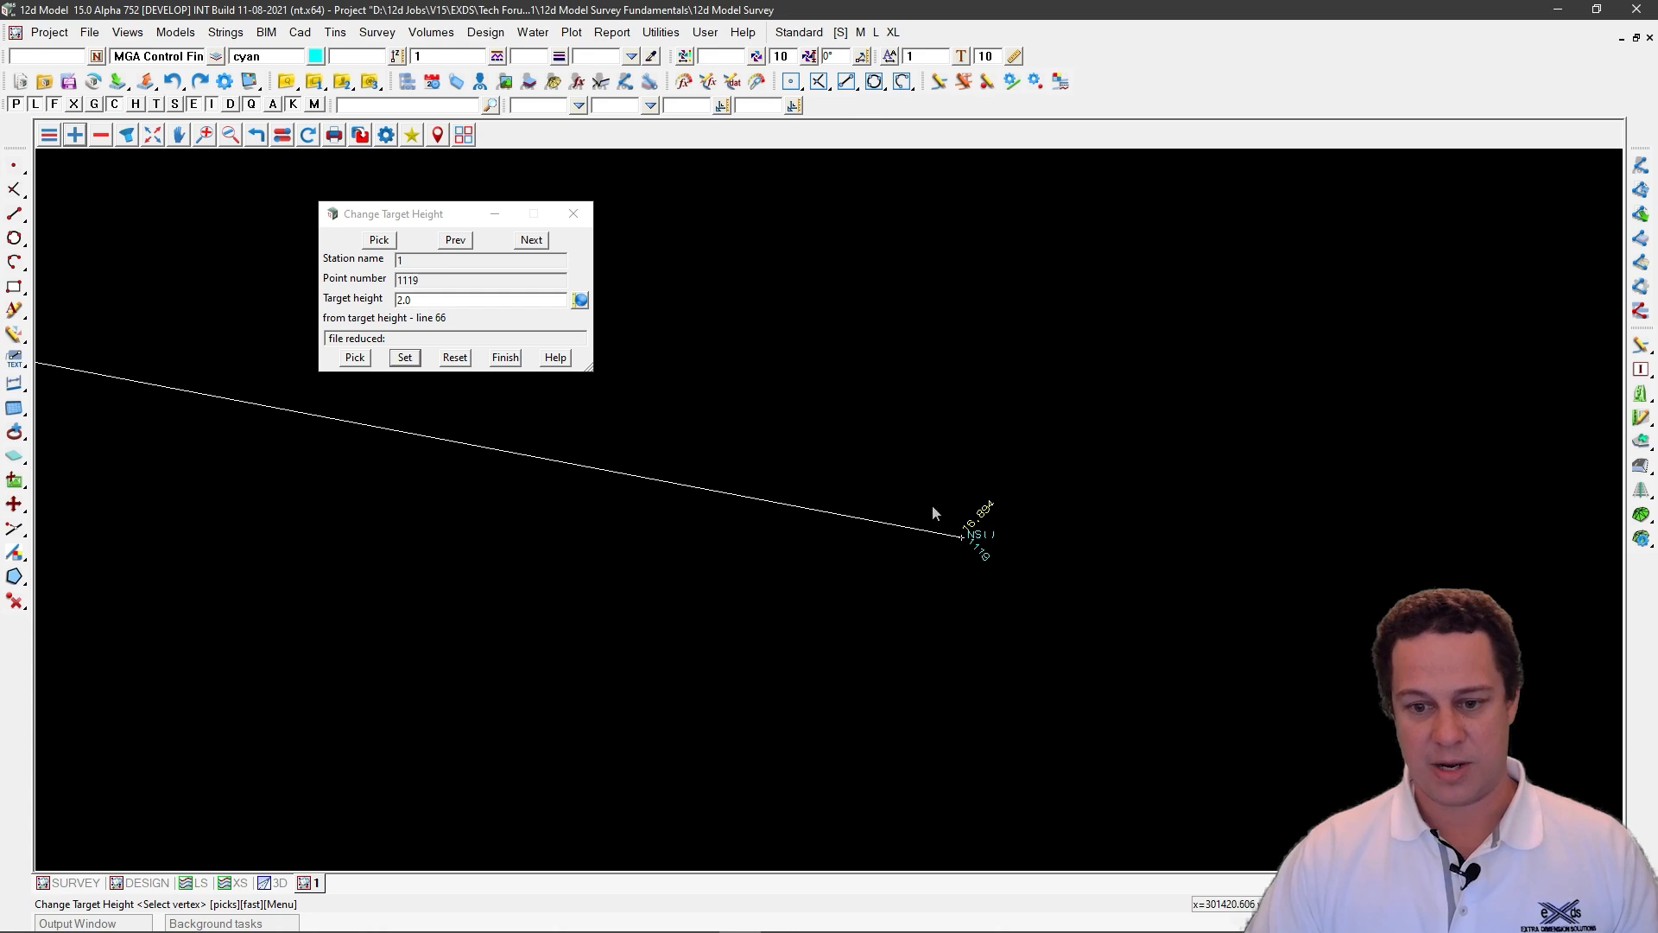
scroll(1019, 599, "down", 2)
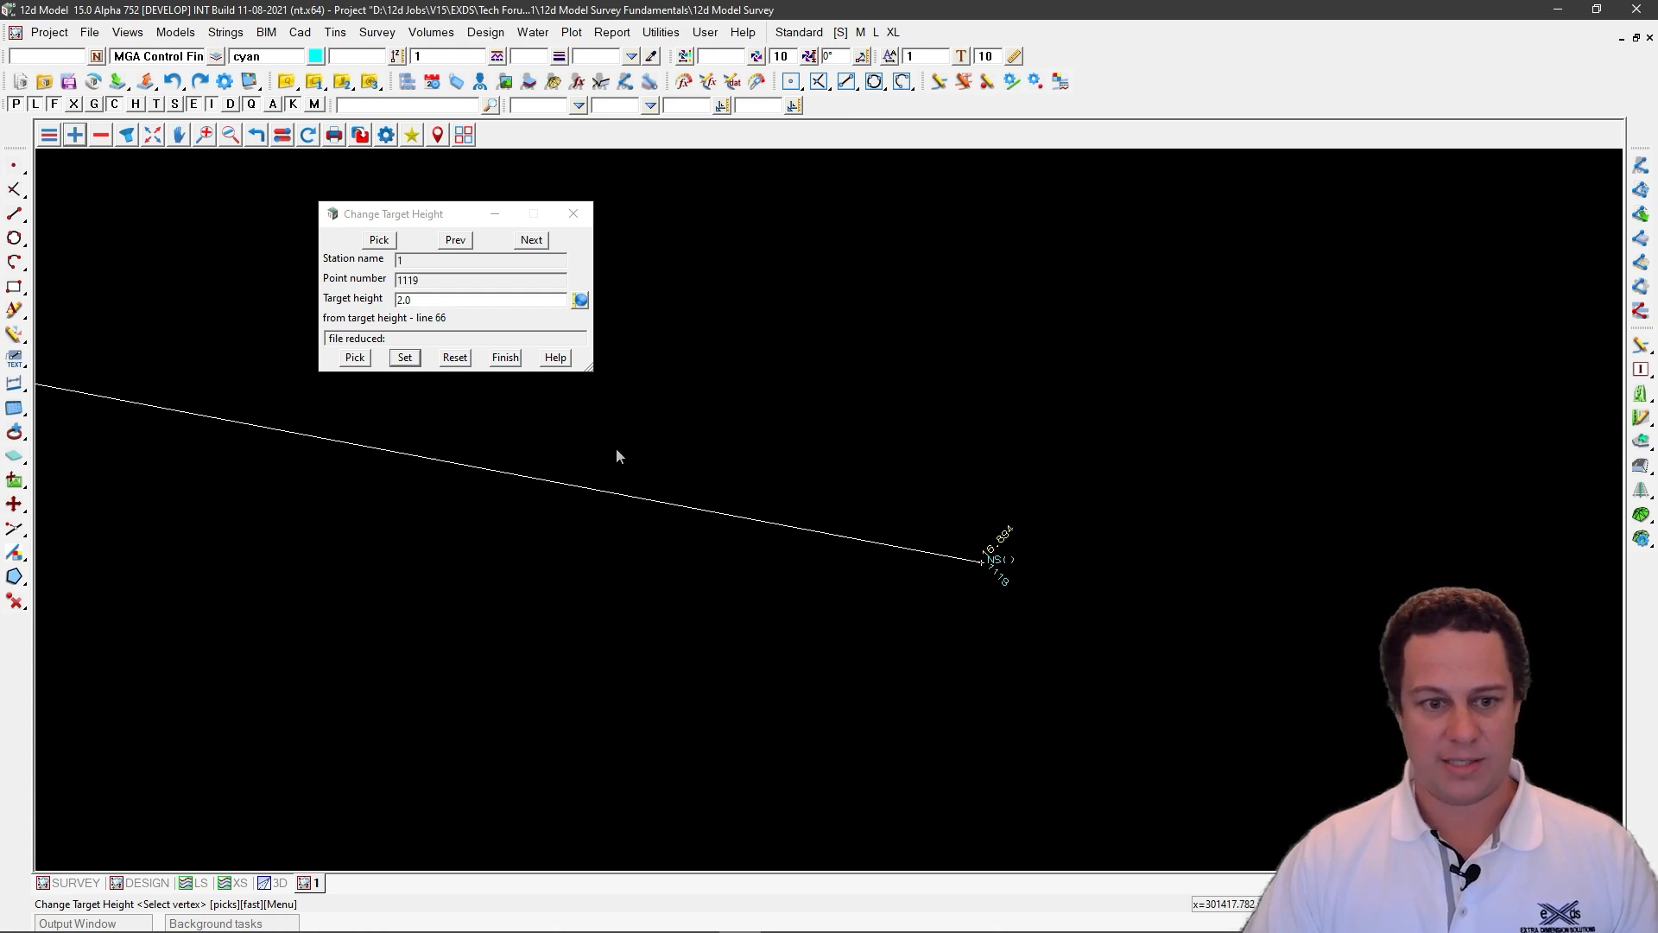
left_click(507, 359)
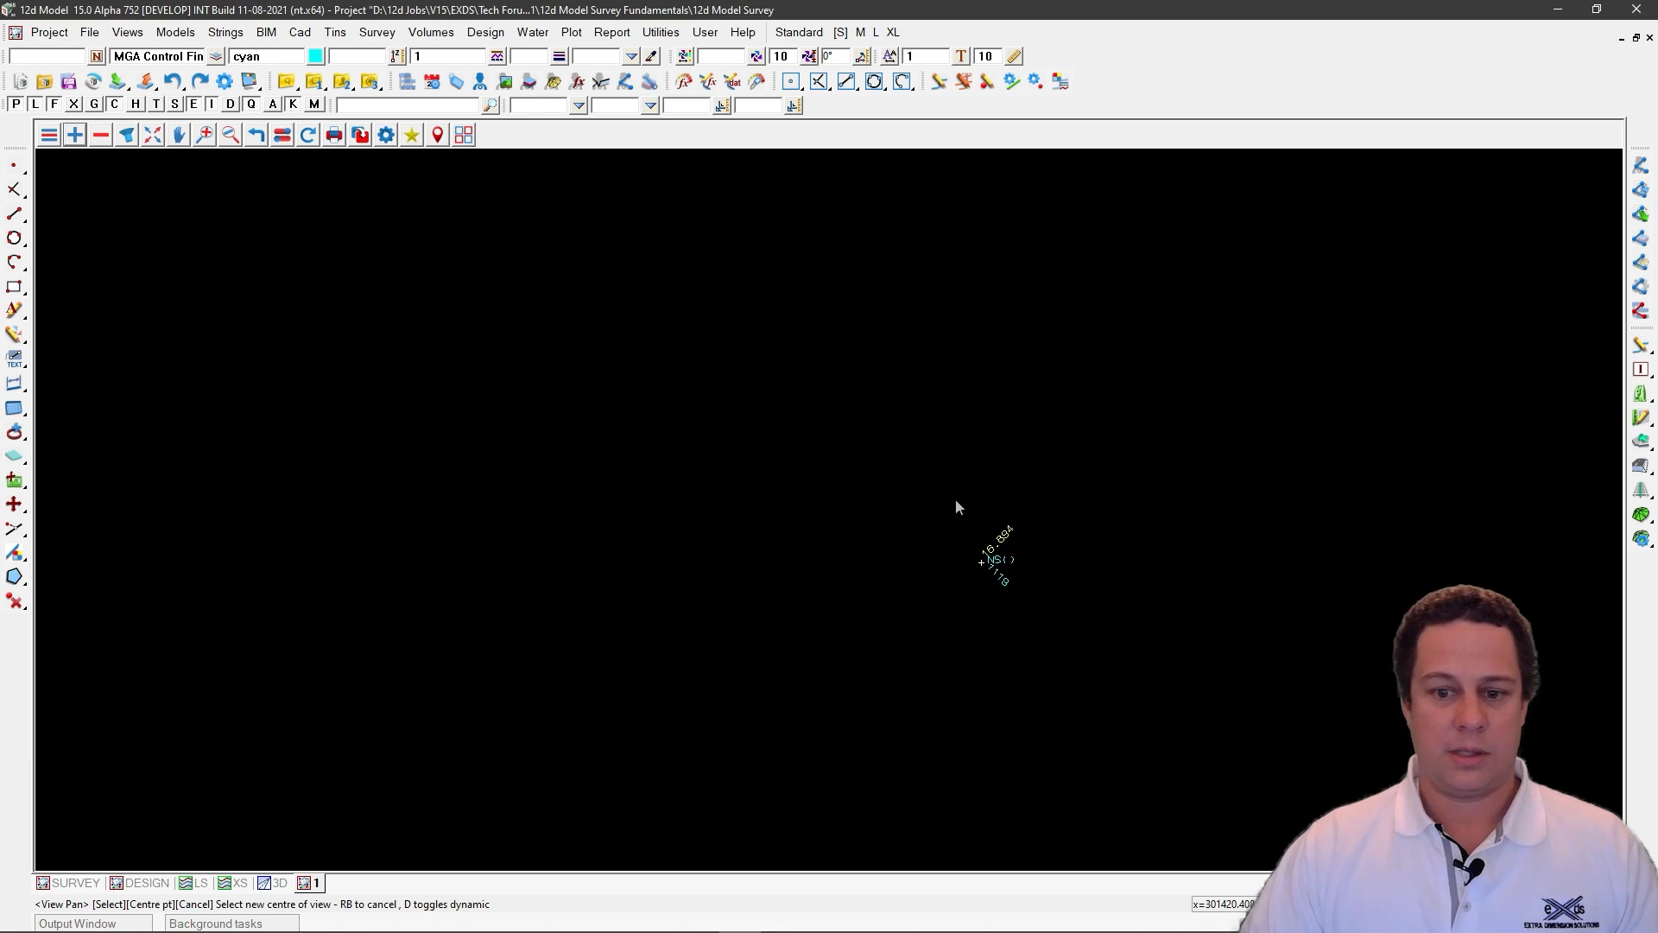
Step: Examine the stray LIP linework crossing the road around points 1026 and 1027
scroll(592, 290, "down", 4)
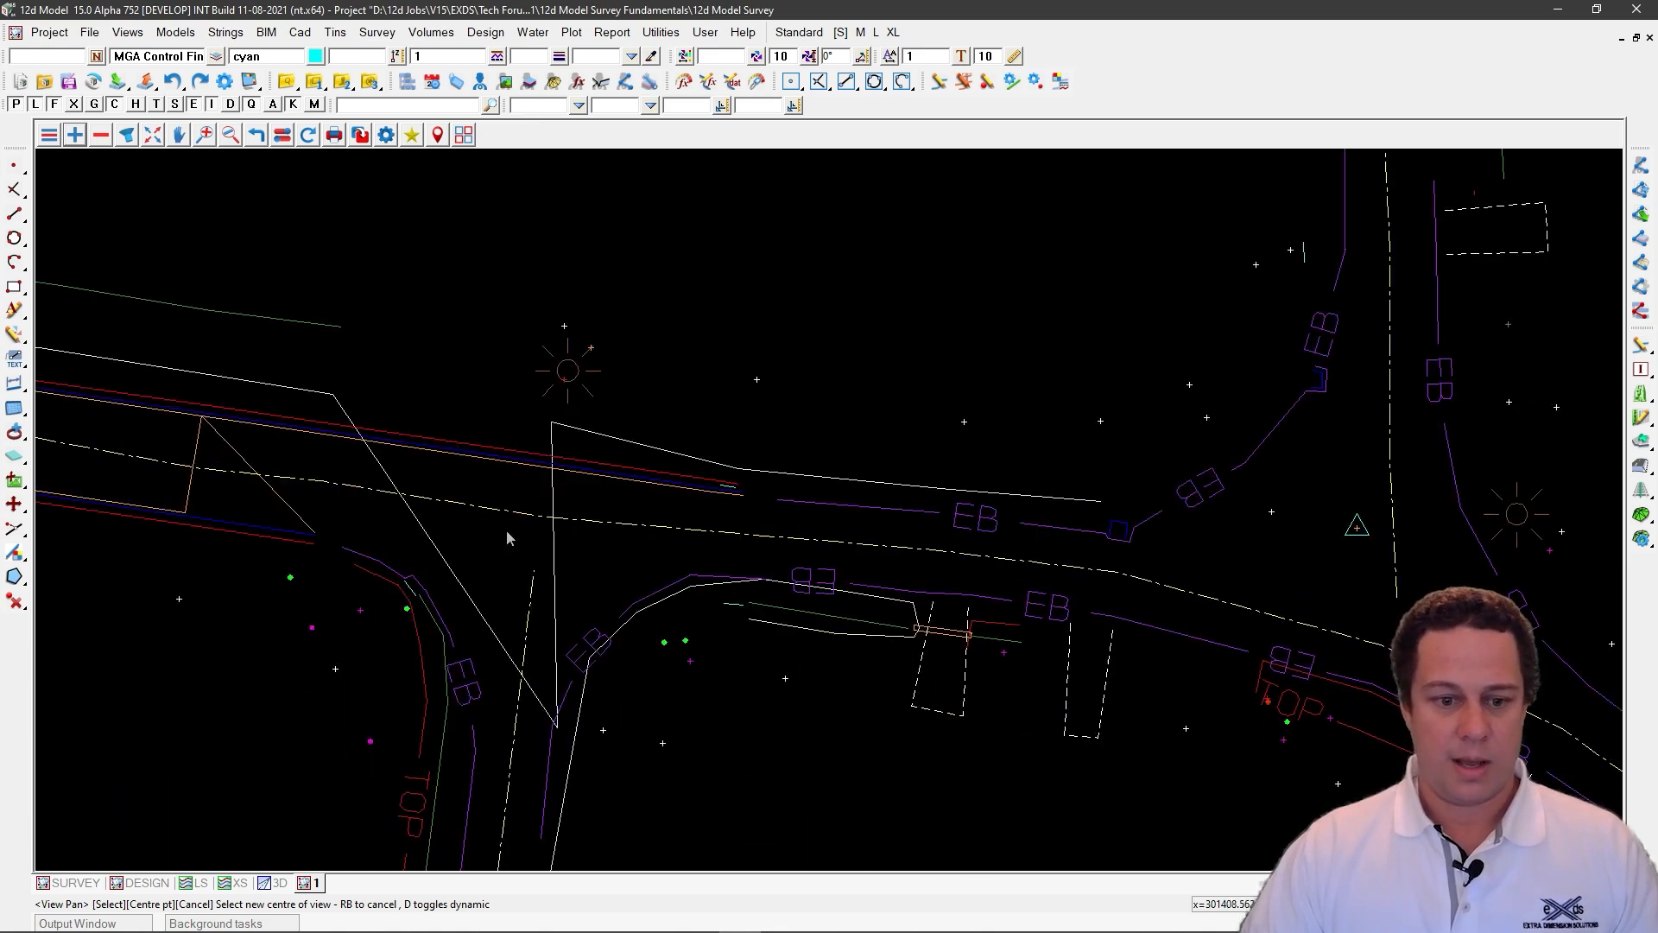
scroll(491, 473, "up", 2)
scroll(459, 464, "up", 2)
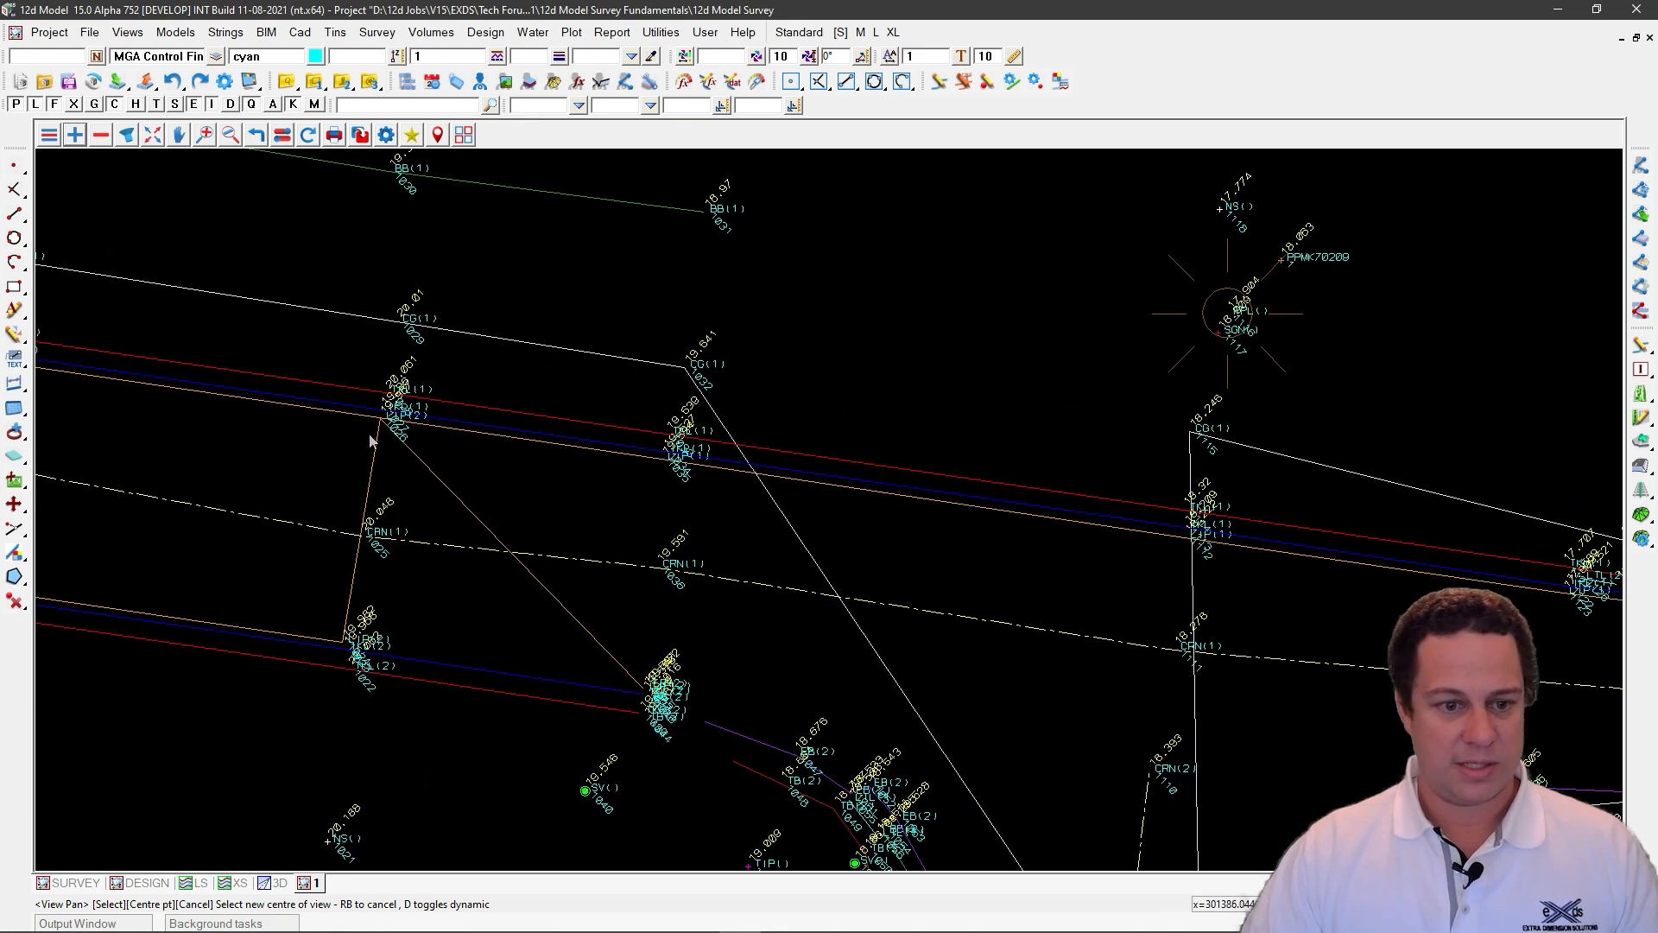
scroll(423, 467, "up", 3)
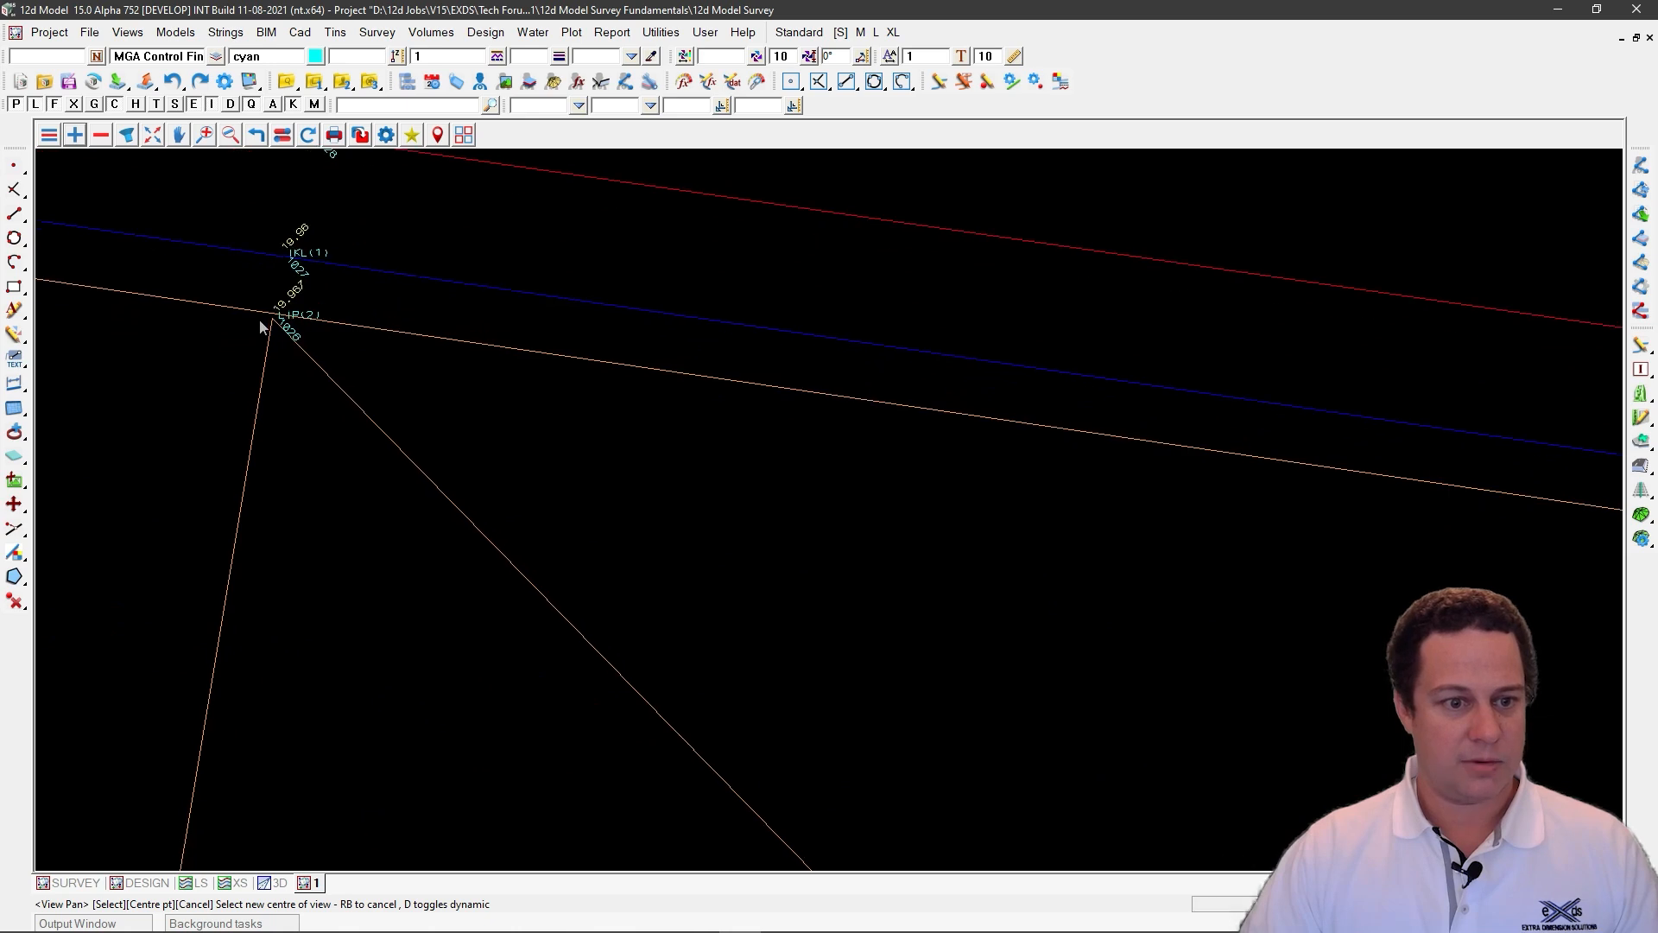
scroll(267, 323, "down", 3)
scroll(280, 329, "up", 1)
scroll(271, 329, "up", 2)
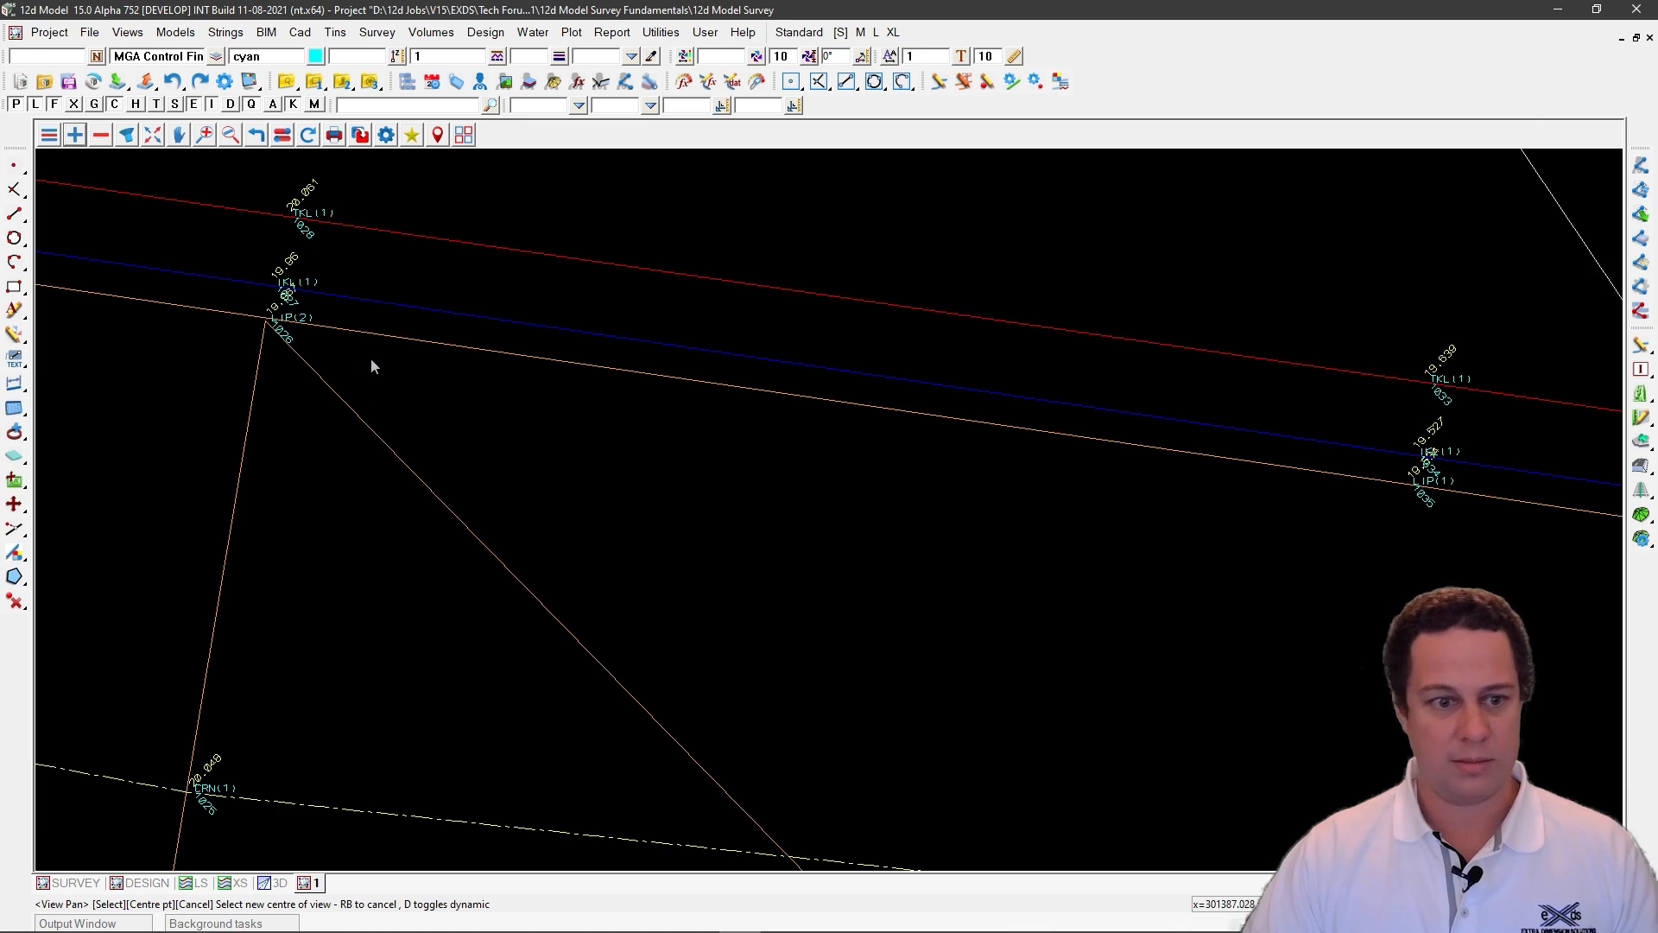
scroll(315, 345, "down", 2)
scroll(312, 347, "up", 3)
scroll(312, 328, "up", 5)
scroll(330, 315, "down", 3)
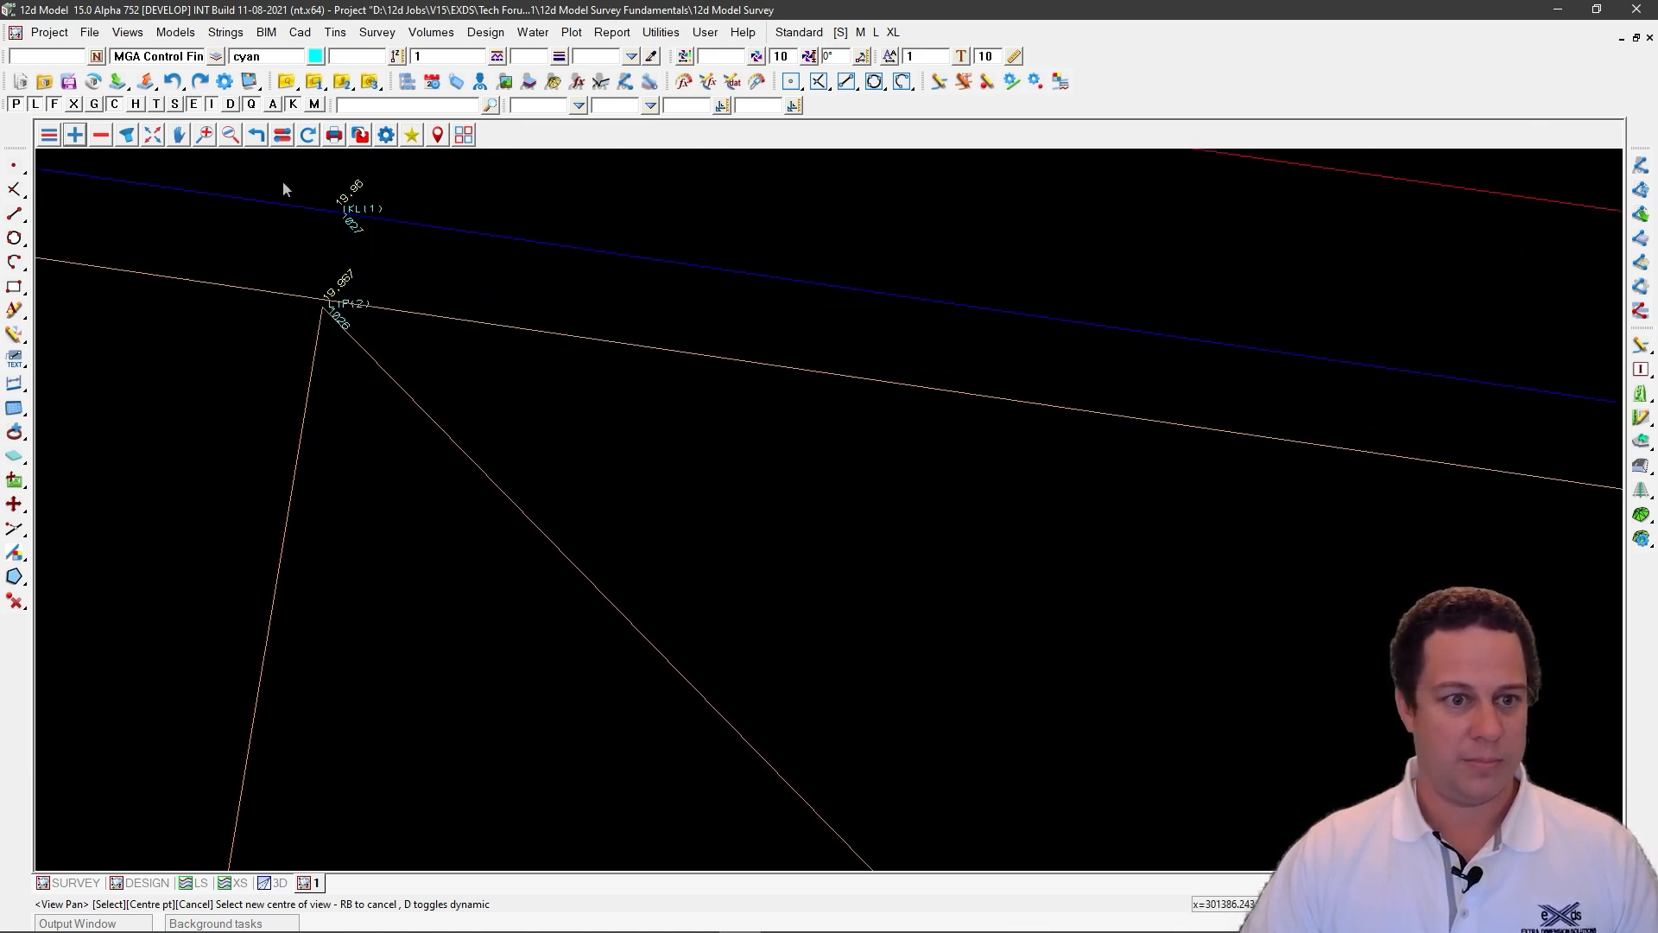
Step: Turn on the vertices display in plan view 1
left_click(282, 134)
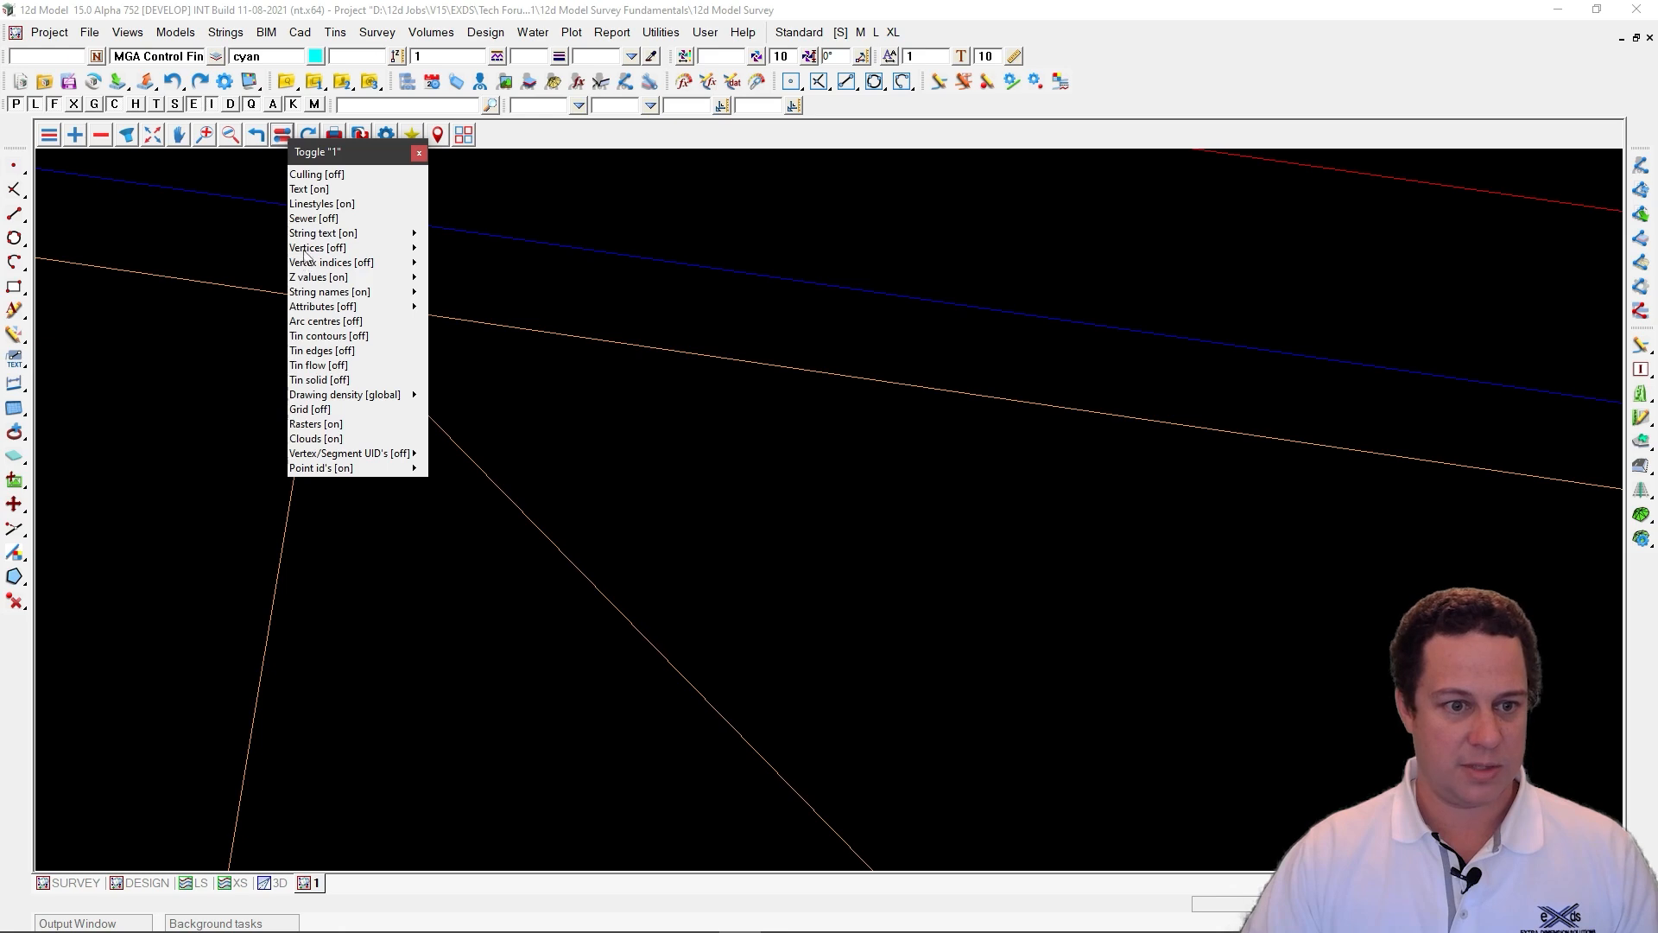
left_click(304, 249)
scroll(635, 444, "down", 3)
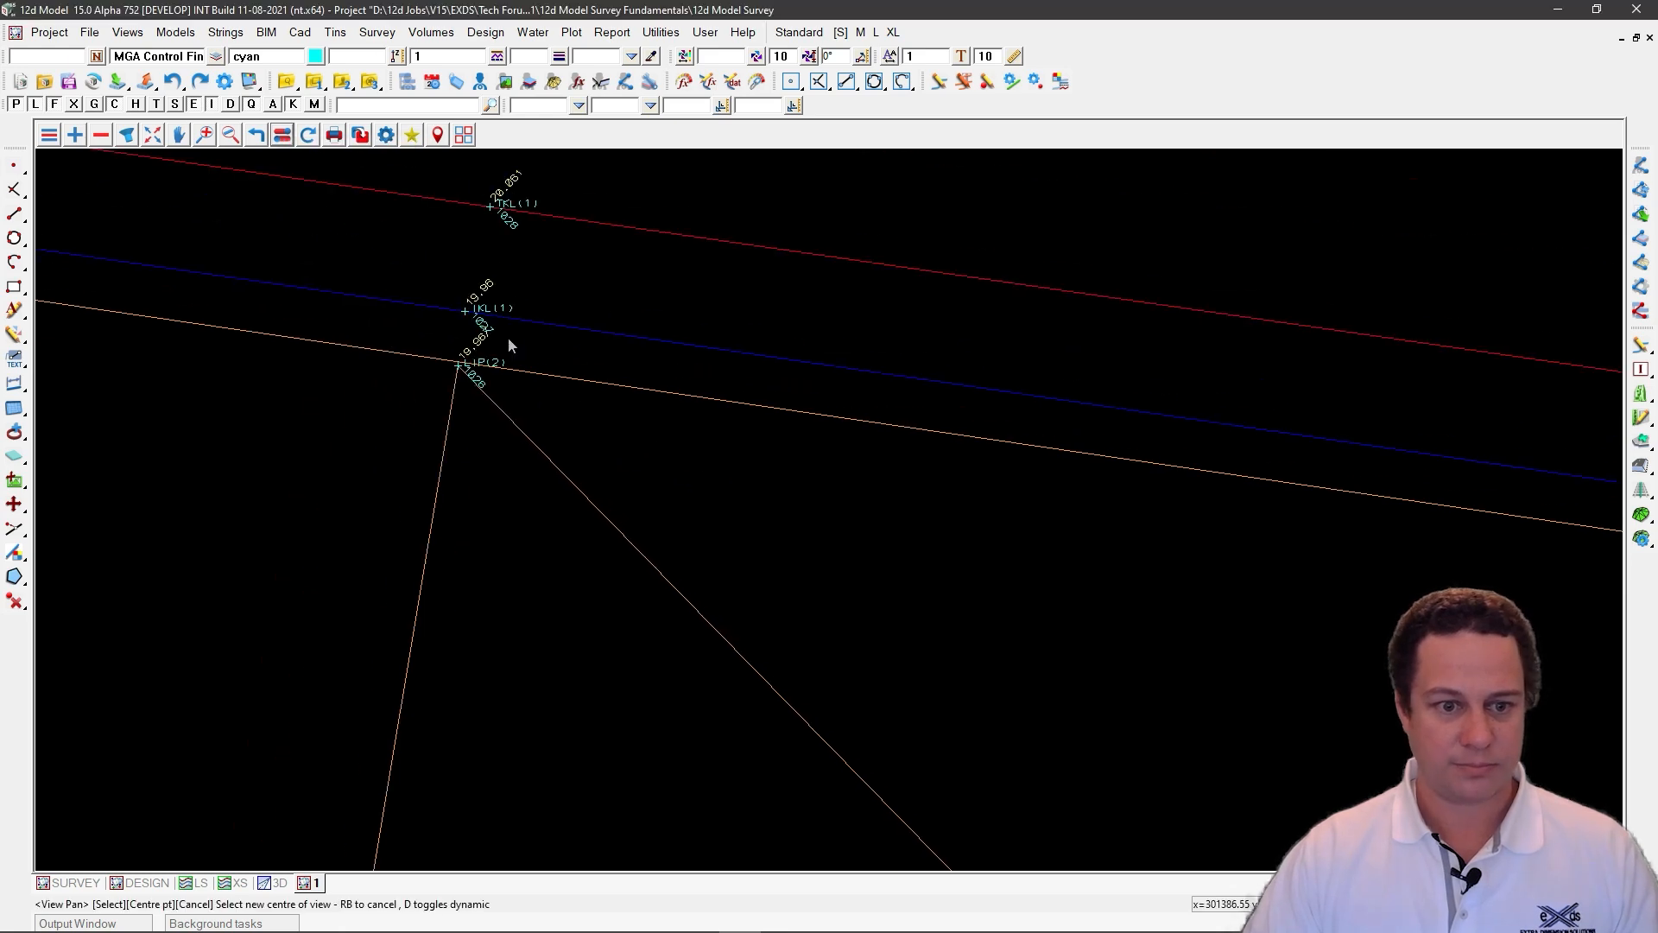
Step: Open the Change Code/String tool from the survey coding edits and pick LIP point 1026
left_click(386, 35)
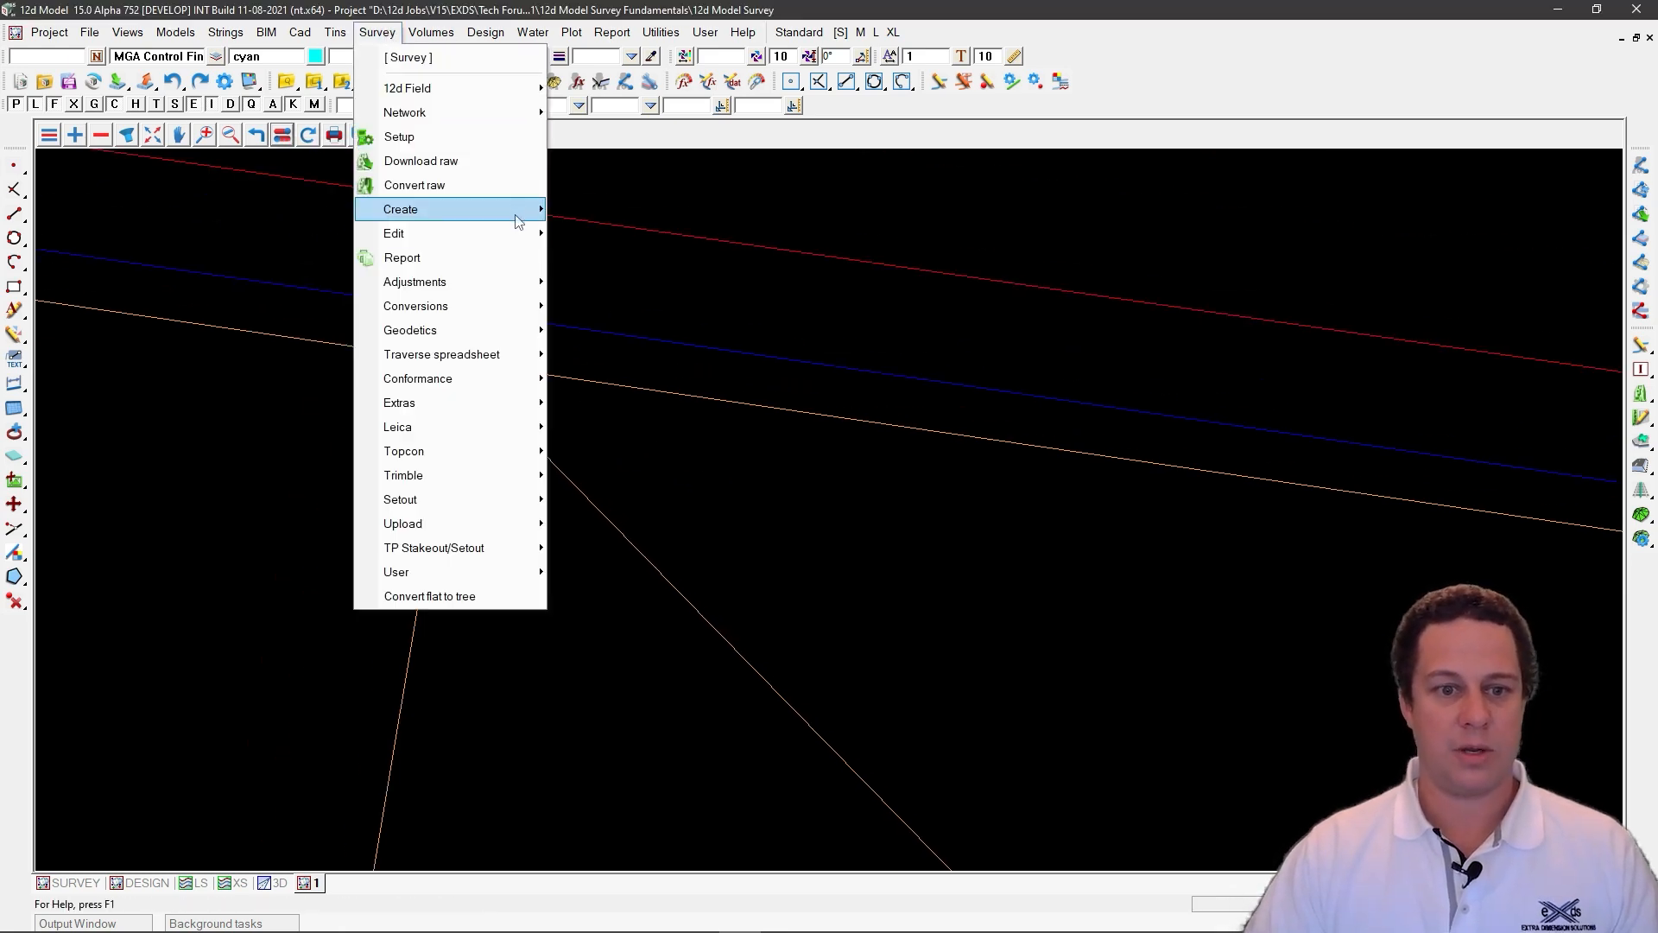
mouse_move(516, 231)
mouse_move(651, 338)
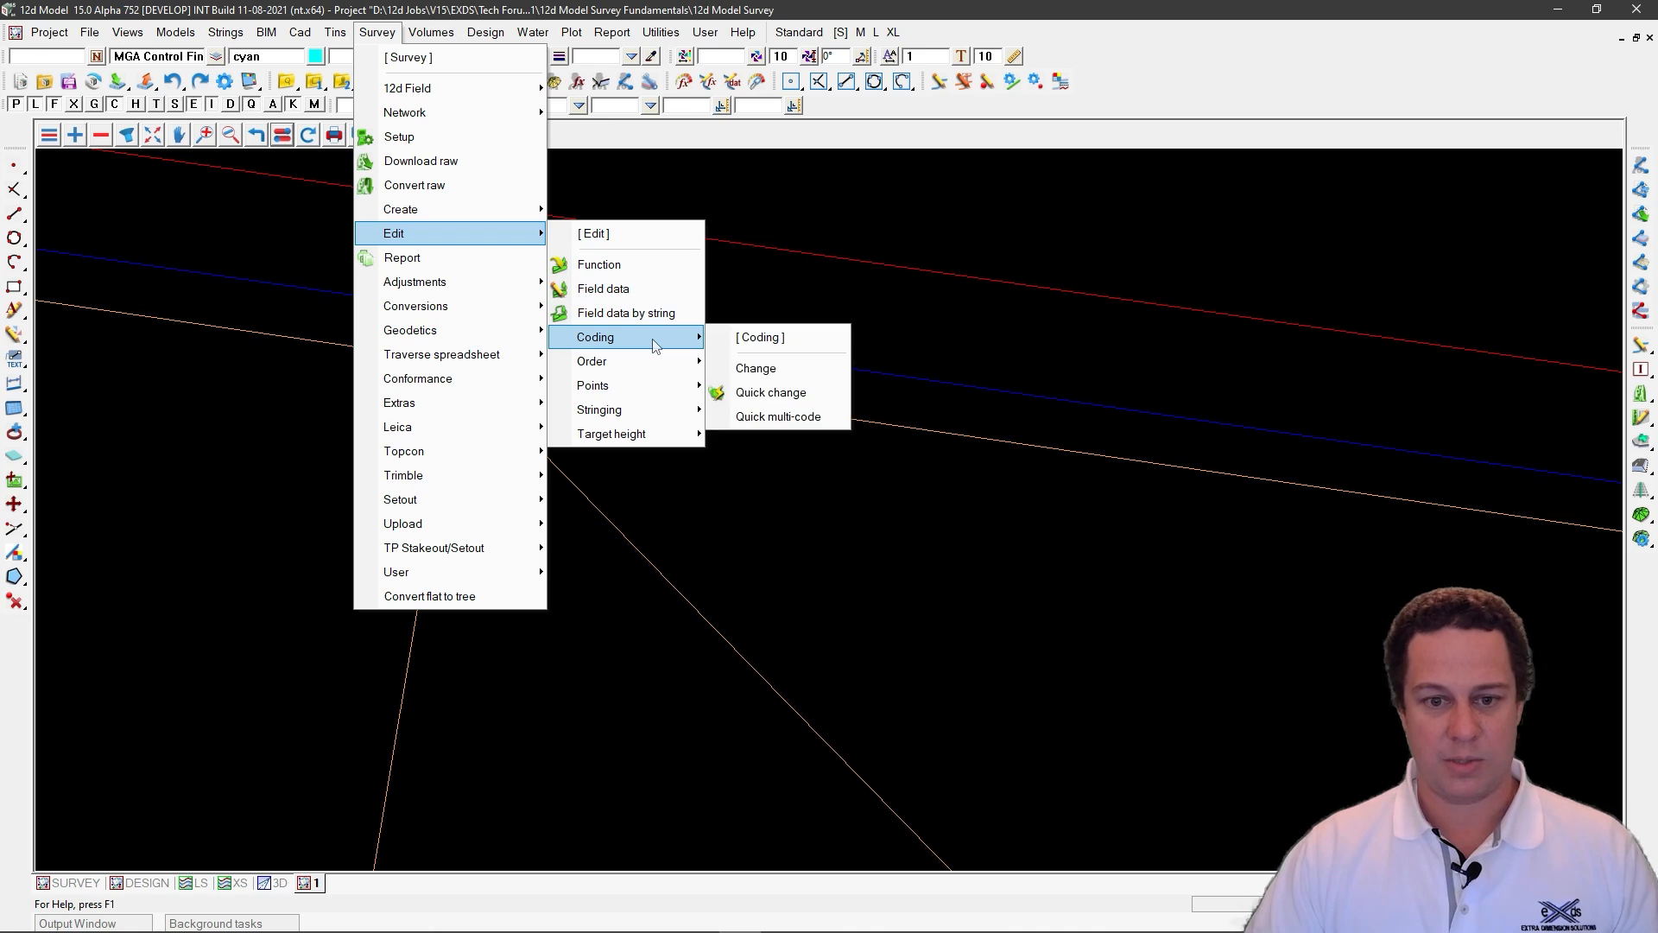
left_click(784, 378)
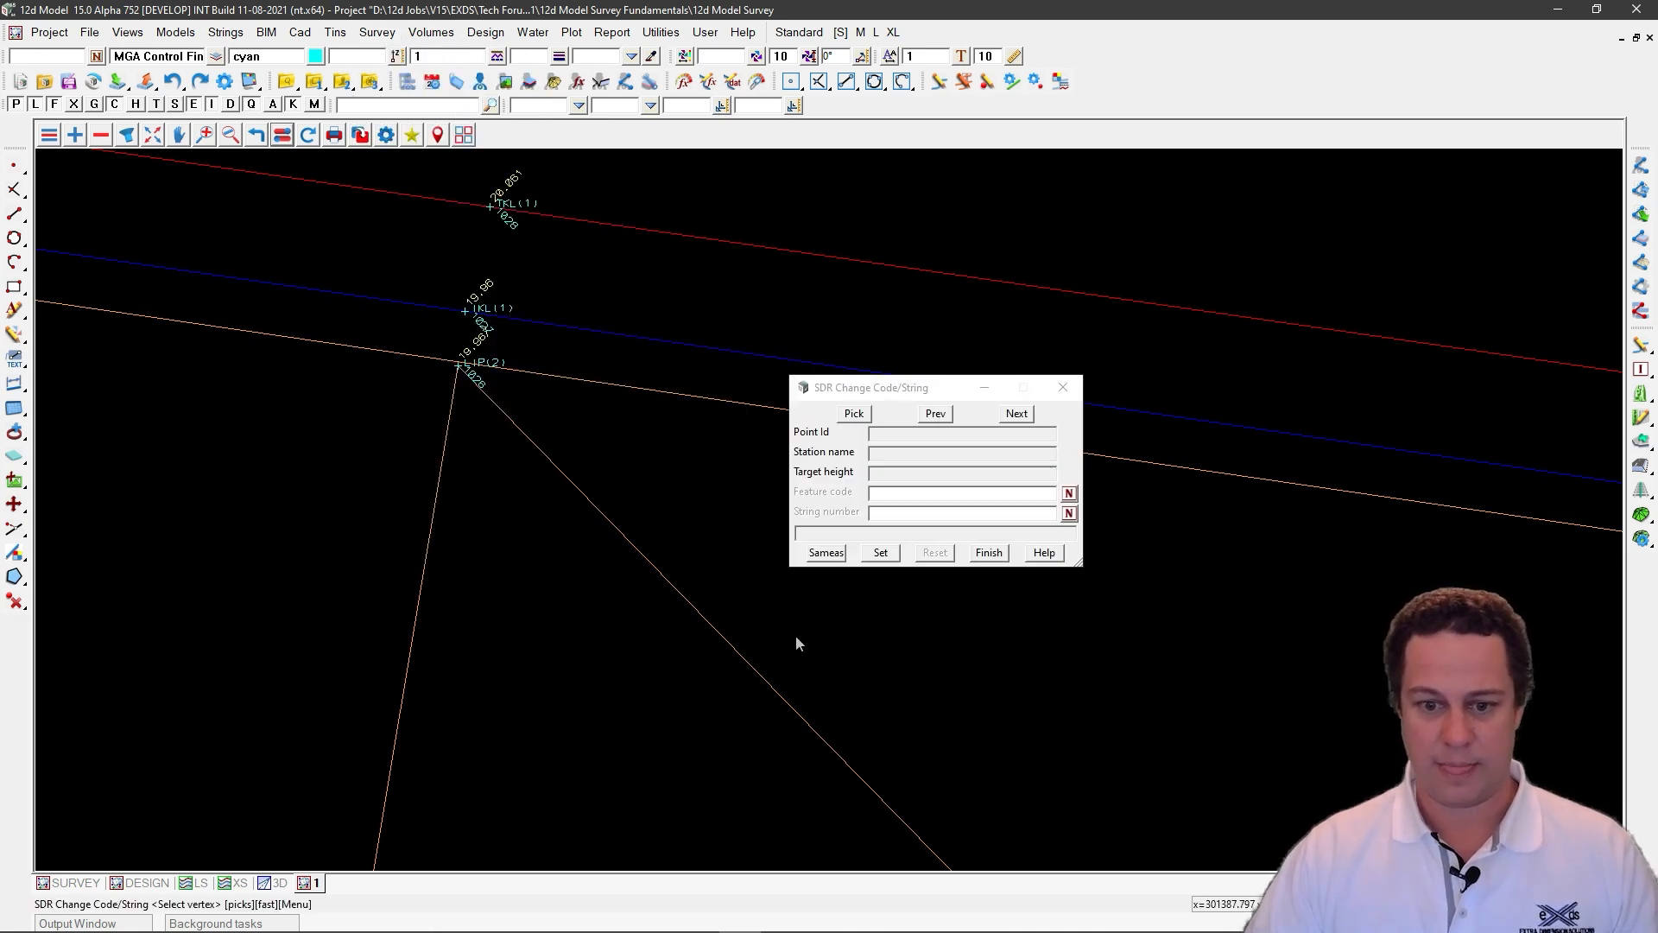
left_click(862, 410)
left_click(451, 375)
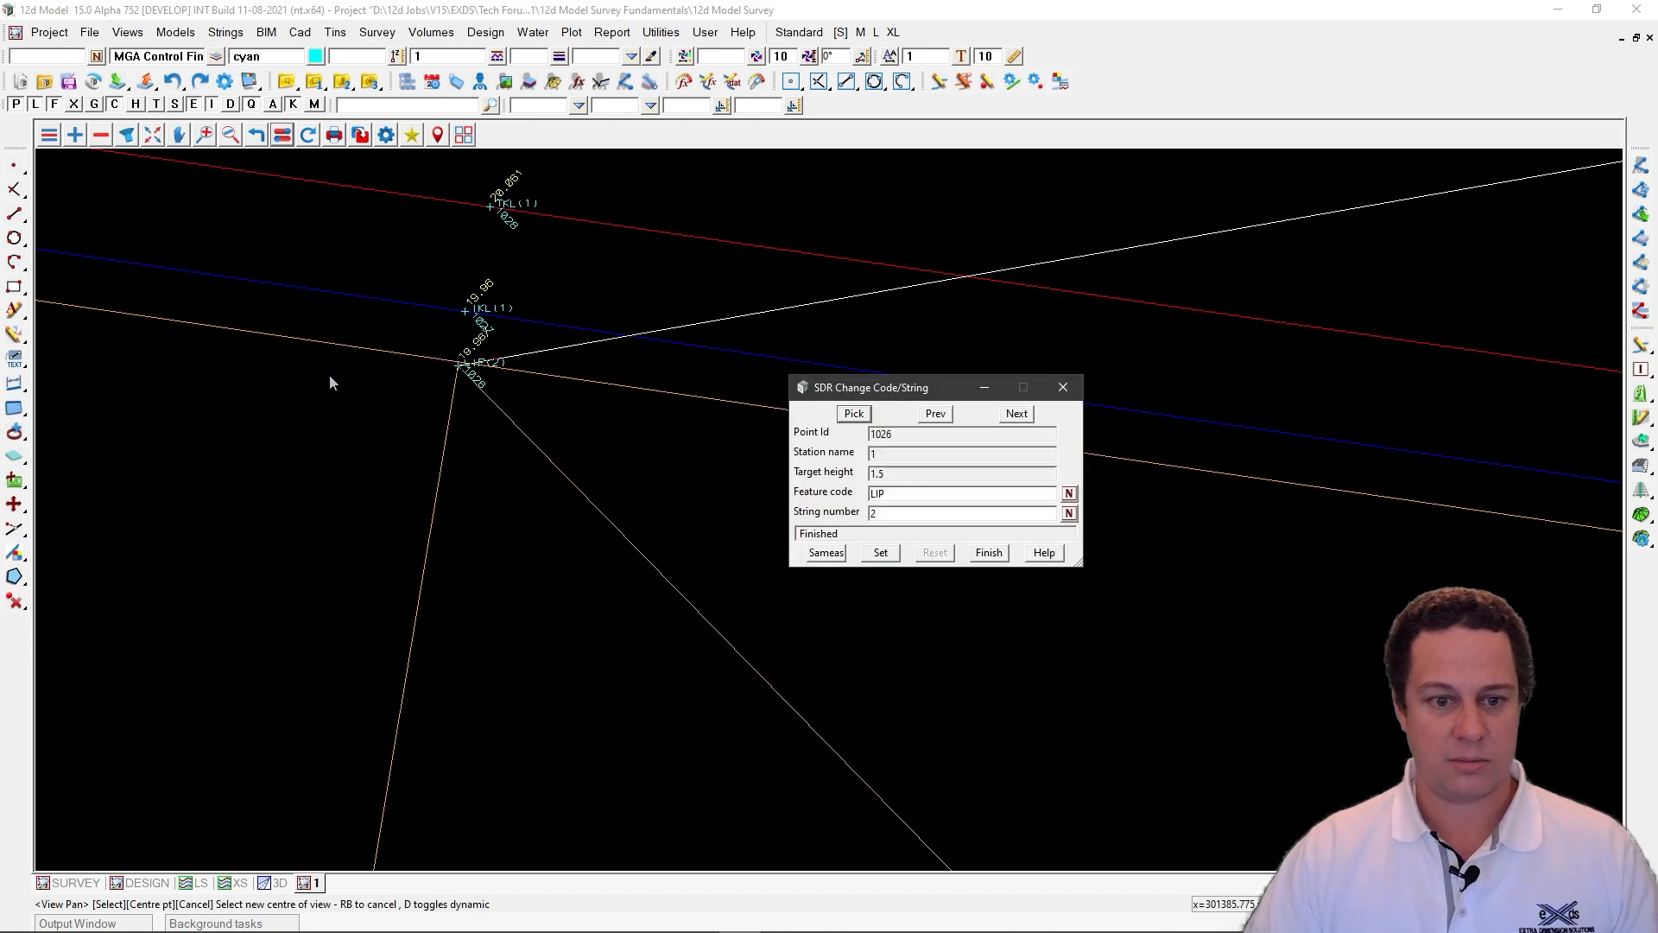
Step: Set the string number of LIP point 1026 to 1, apply it and inspect the LIP string there
scroll(458, 387, "down", 4)
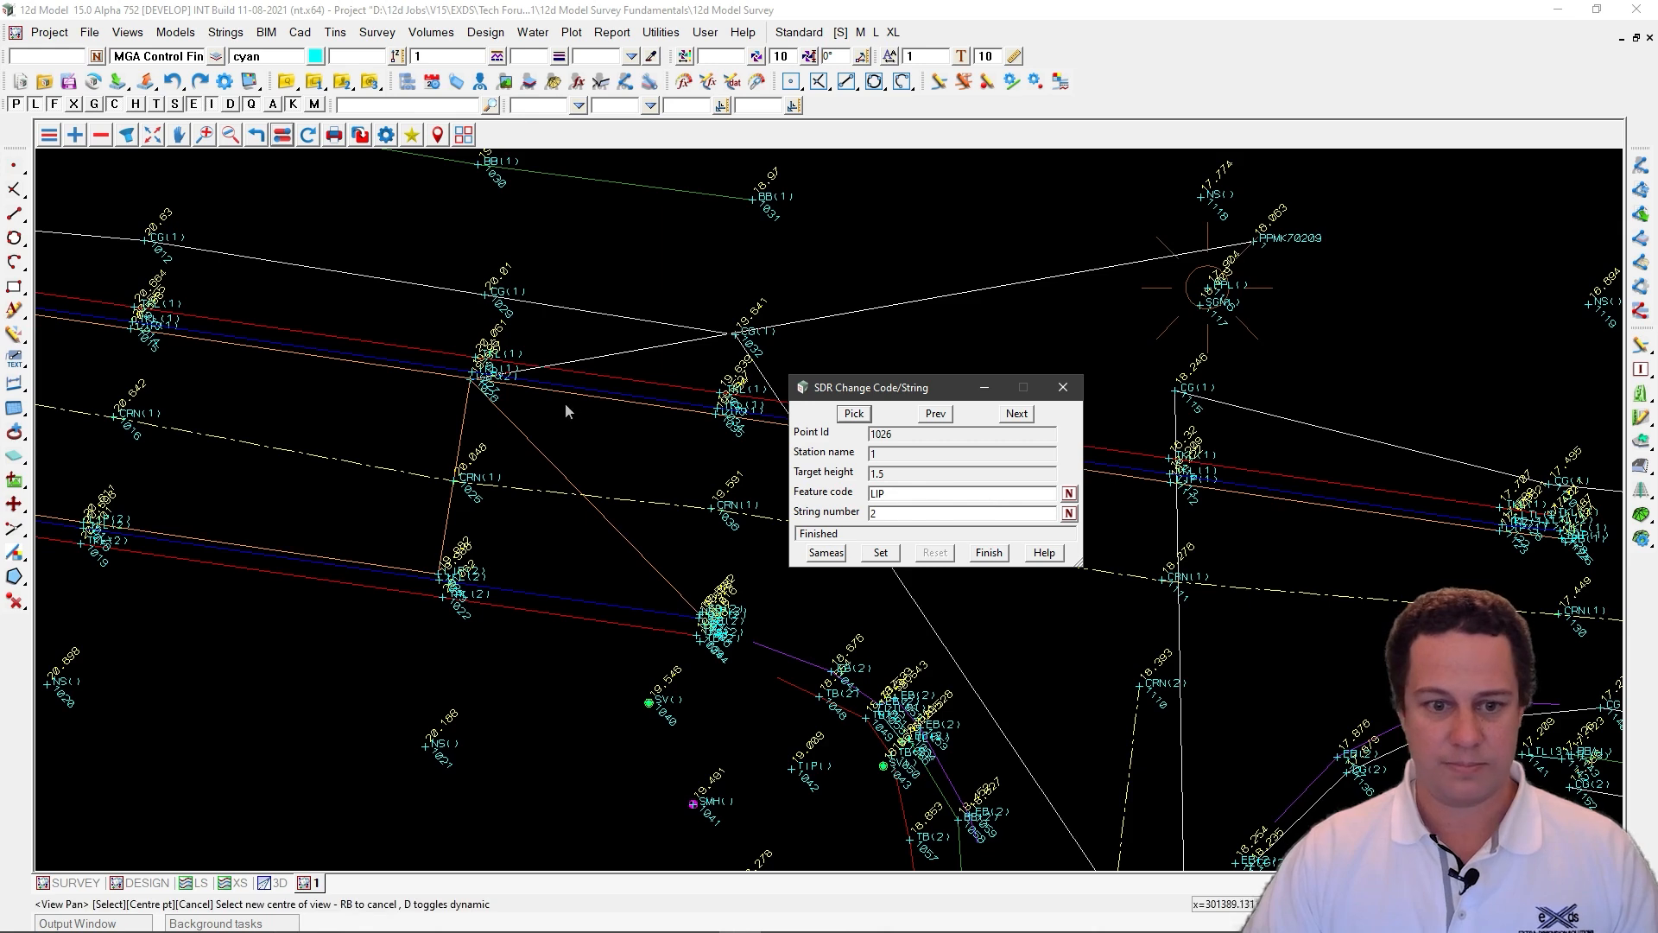
scroll(474, 371, "up", 5)
scroll(474, 370, "up", 3)
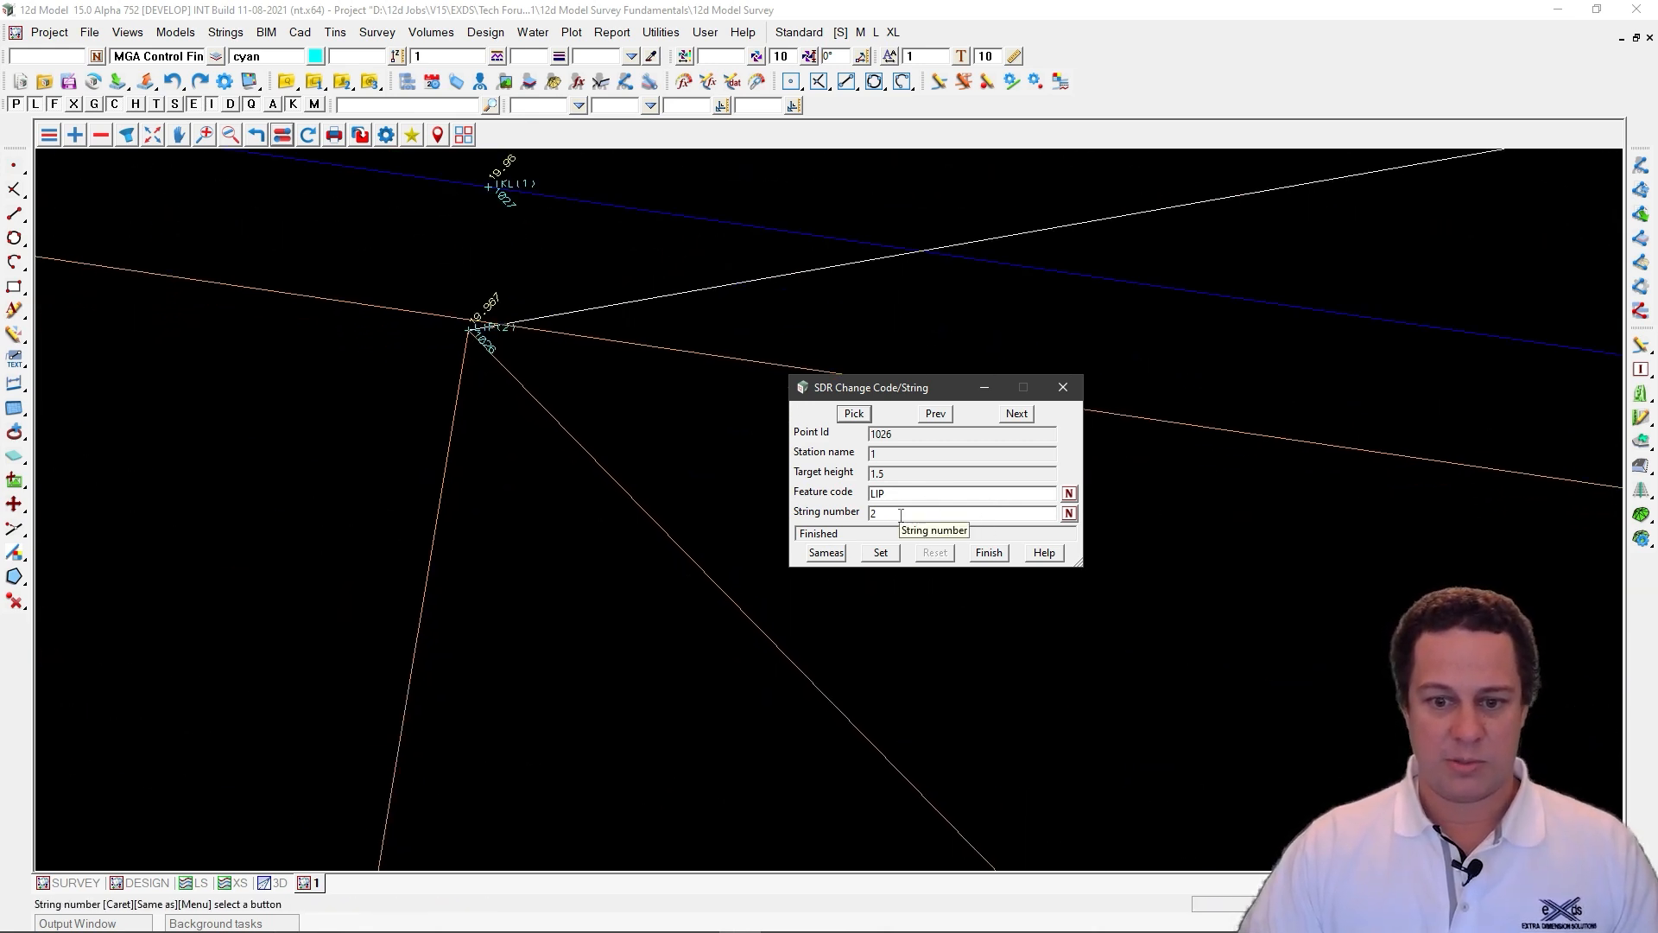
left_click_drag(902, 514, 860, 519)
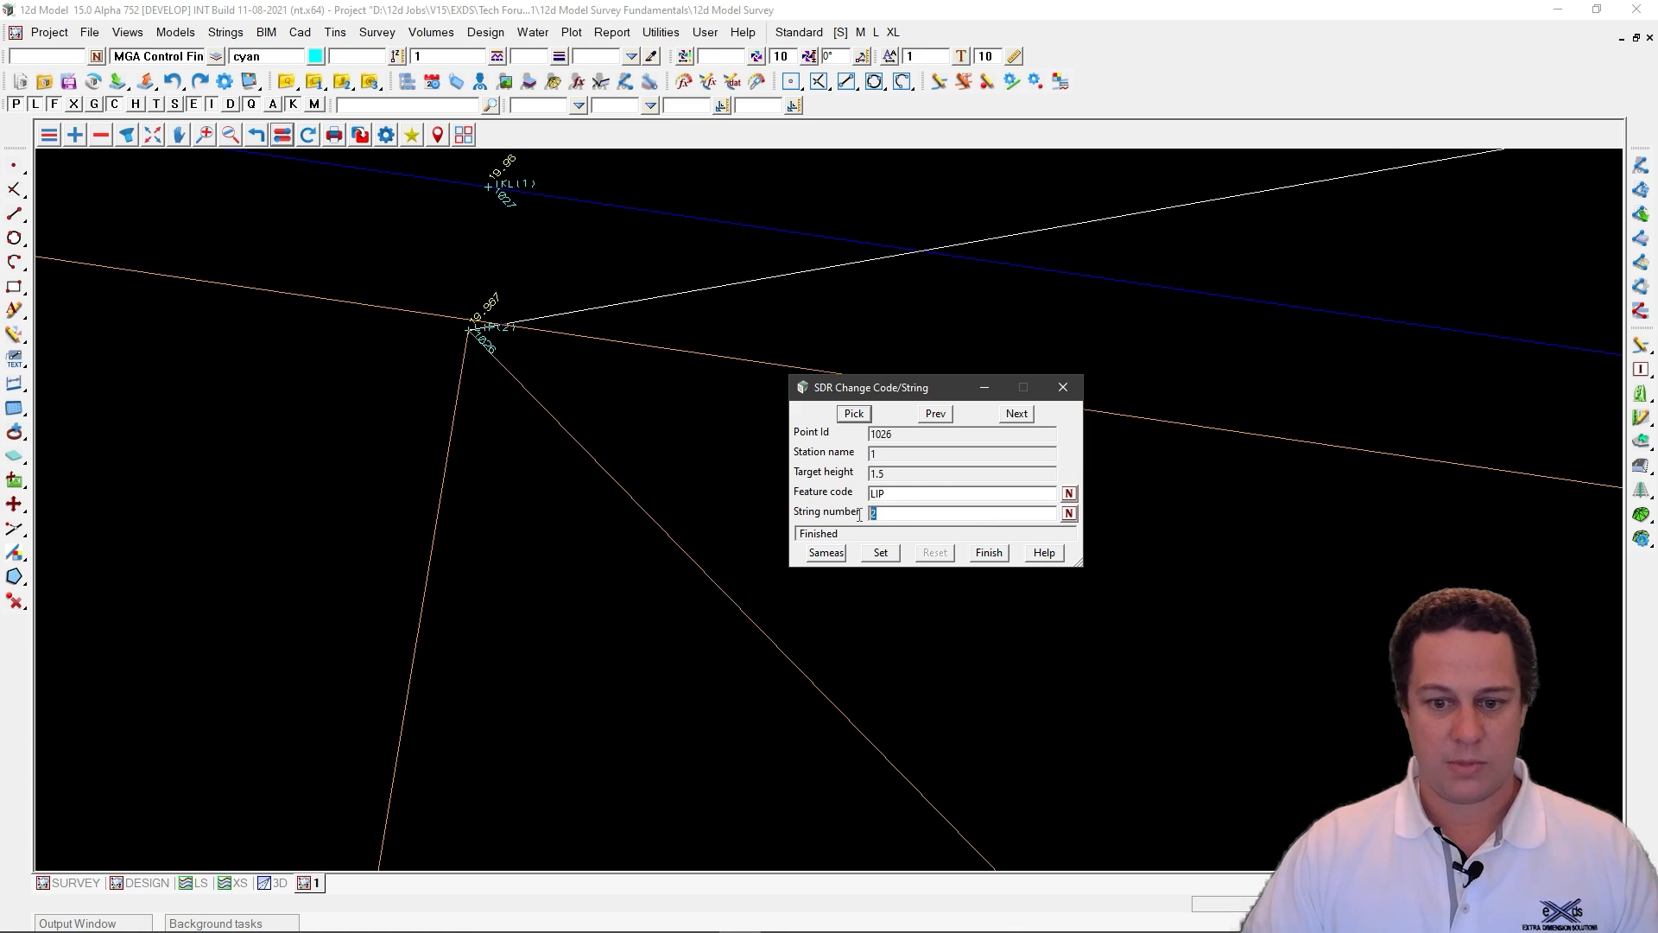
key("Return")
scroll(350, 326, "down", 1)
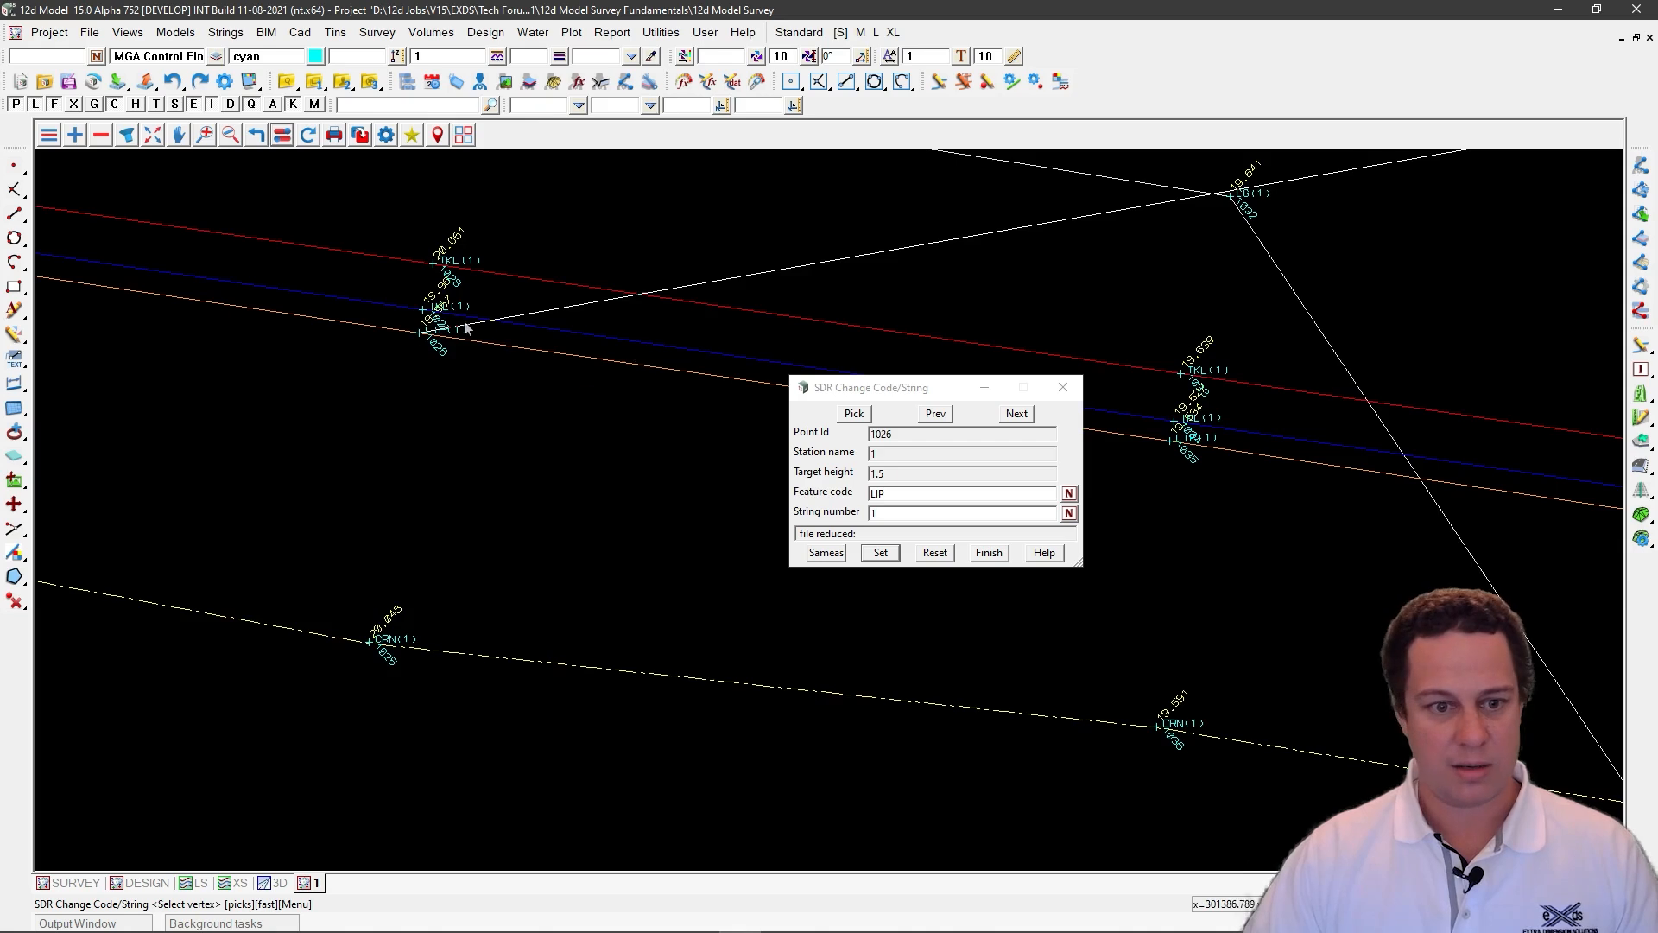
scroll(464, 327, "down", 1)
scroll(445, 384, "up", 4)
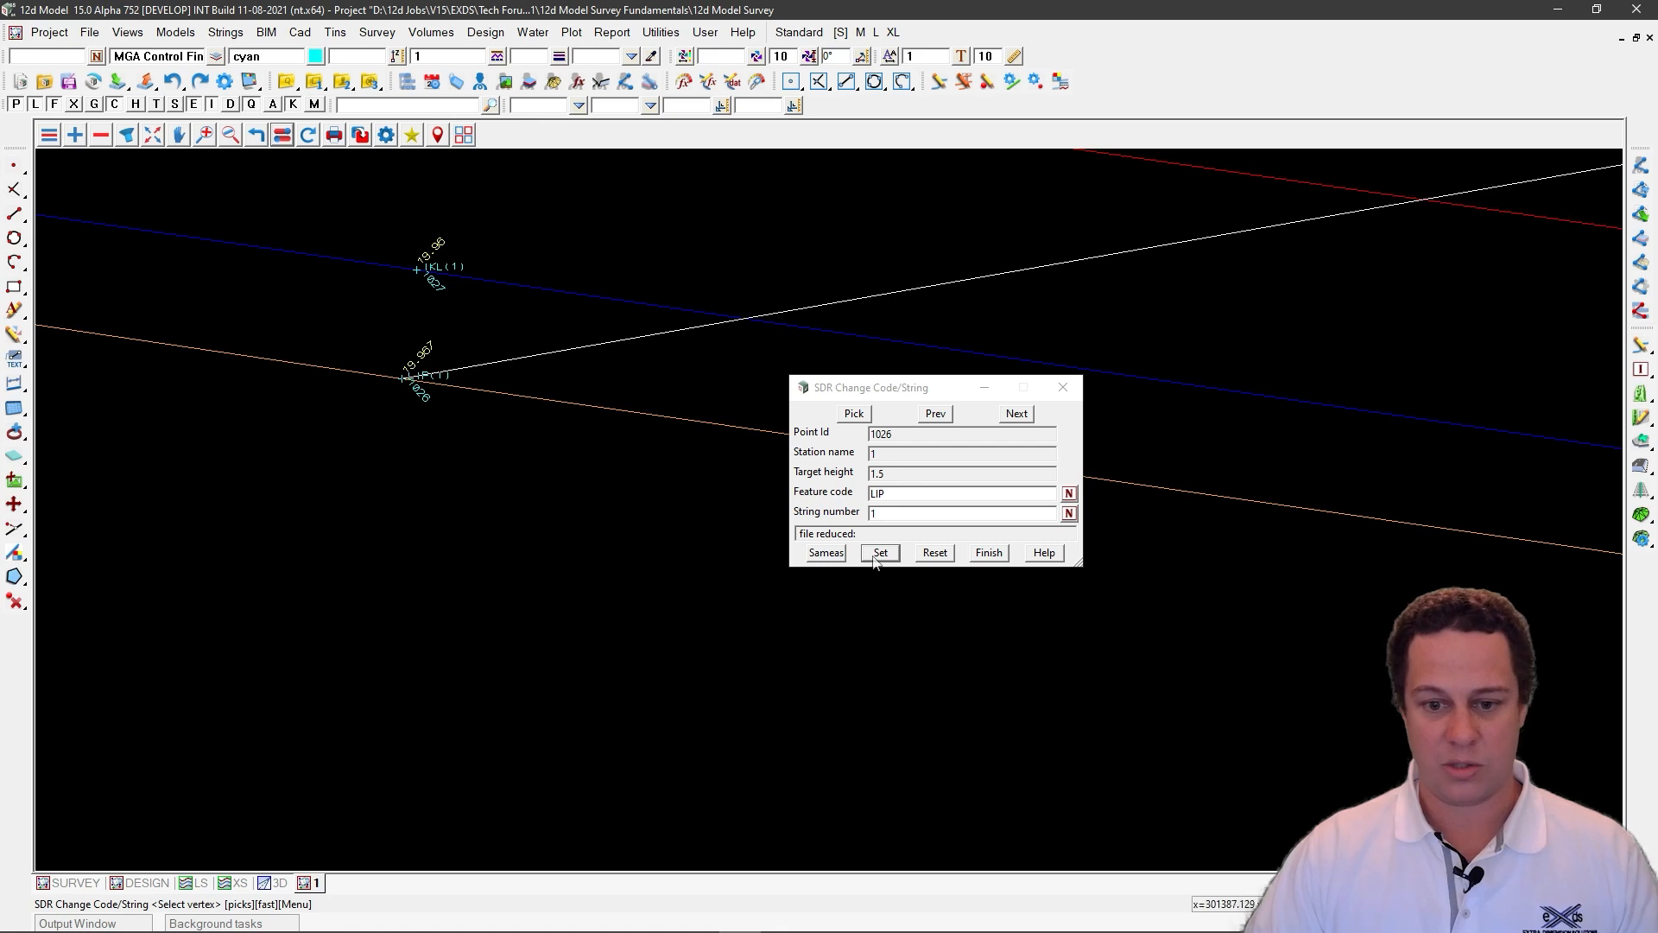
Step: Reset the string number change on LIP point 1026 and inspect the linework around it
left_click(933, 552)
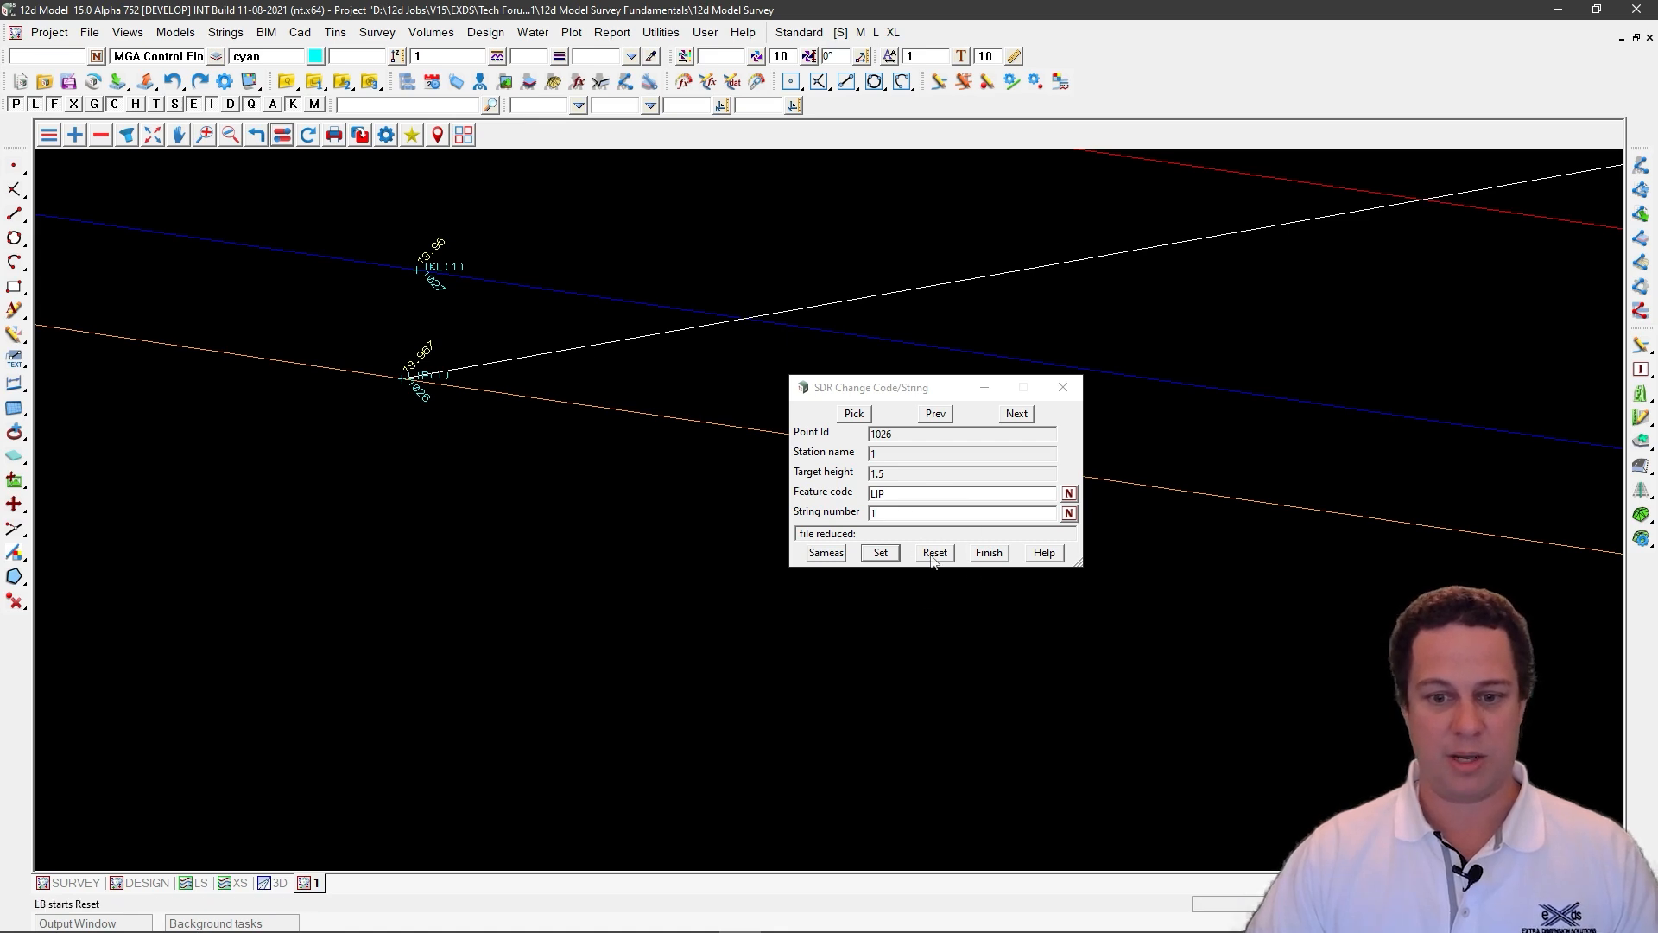
left_click(659, 544)
scroll(359, 285, "down", 3)
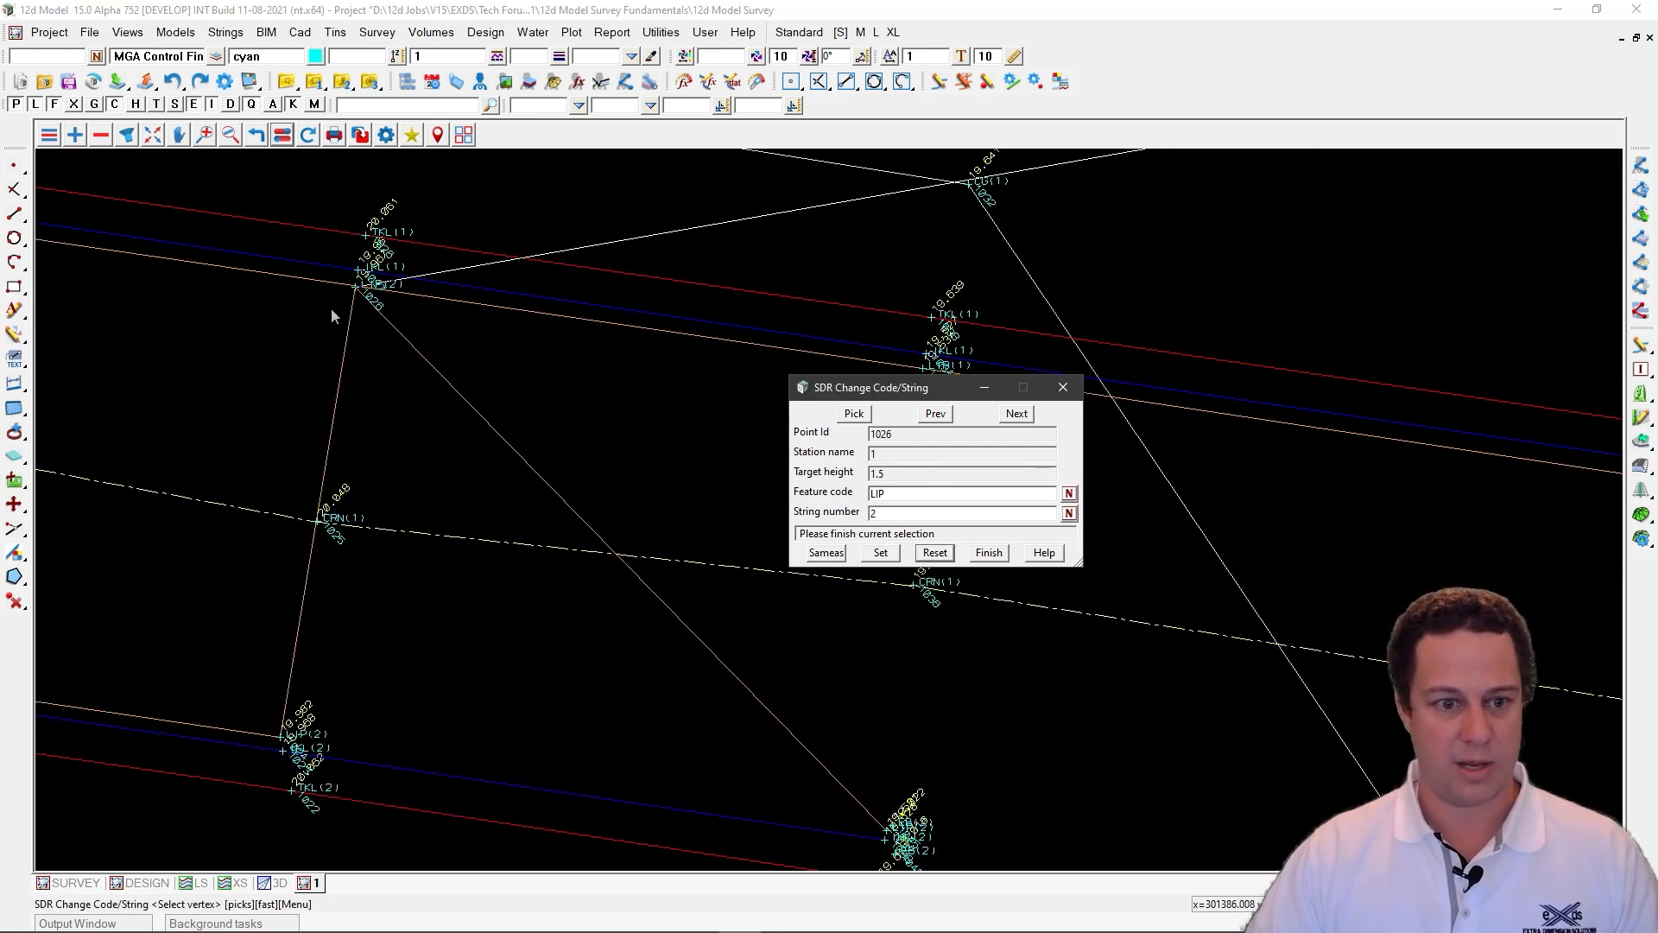
scroll(329, 309, "up", 2)
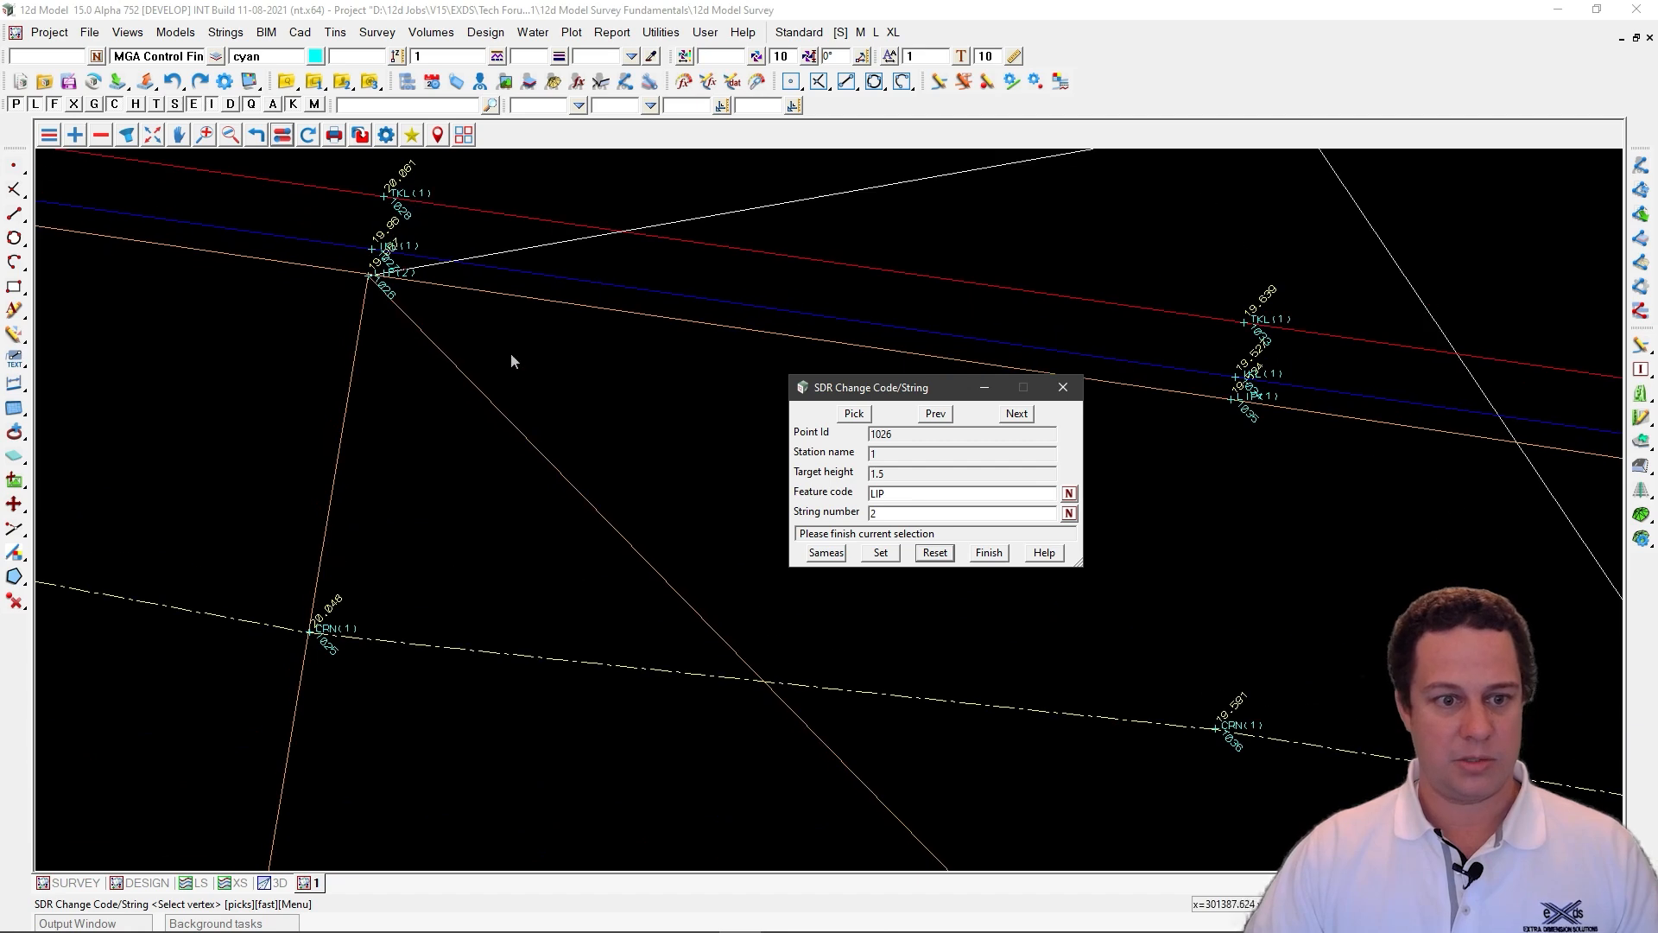
Step: Enter string number 1 again for LIP point 1026 and apply the change
key("BackSpace")
type("1")
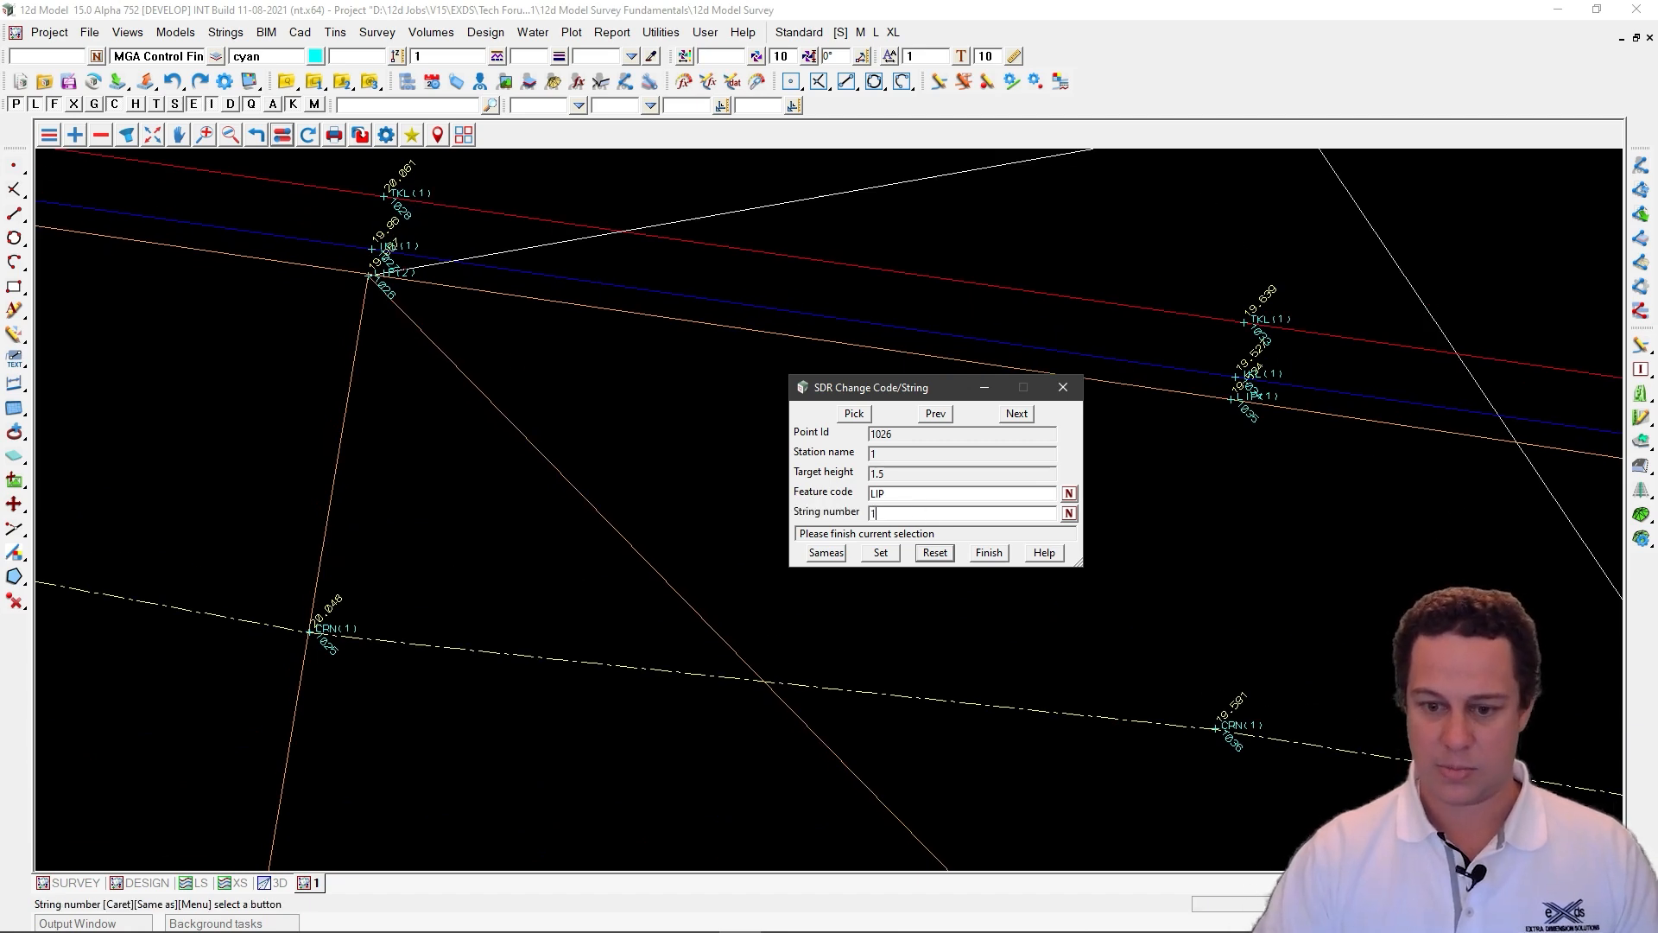
left_click(884, 554)
scroll(288, 267, "down", 3)
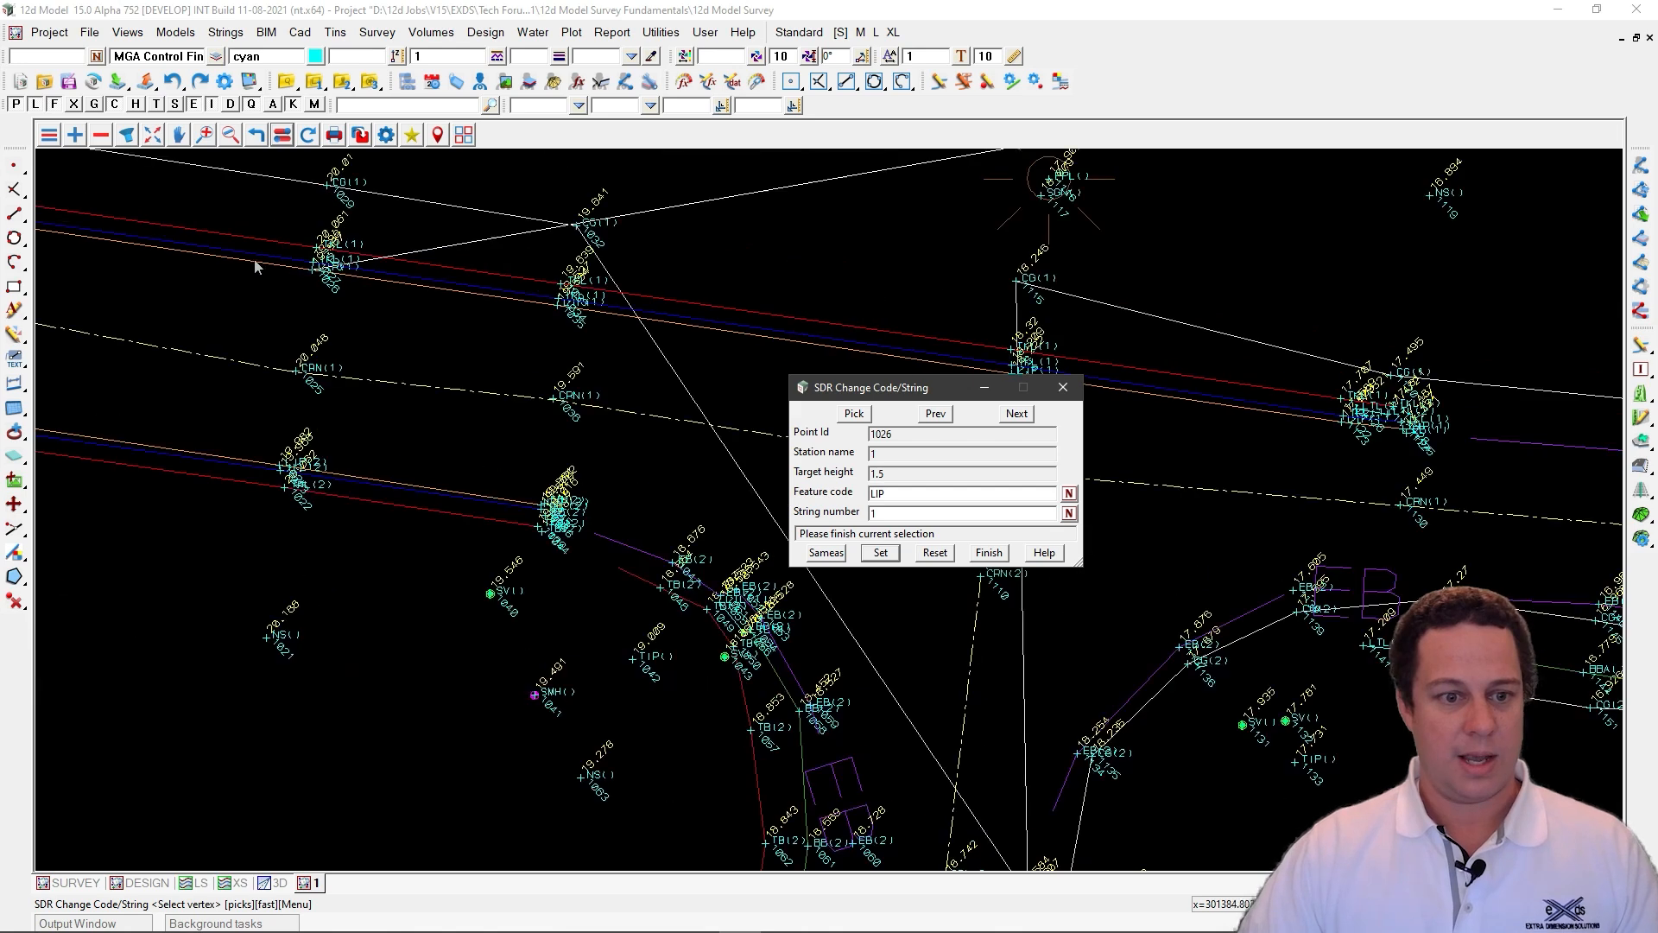
scroll(289, 267, "down", 2)
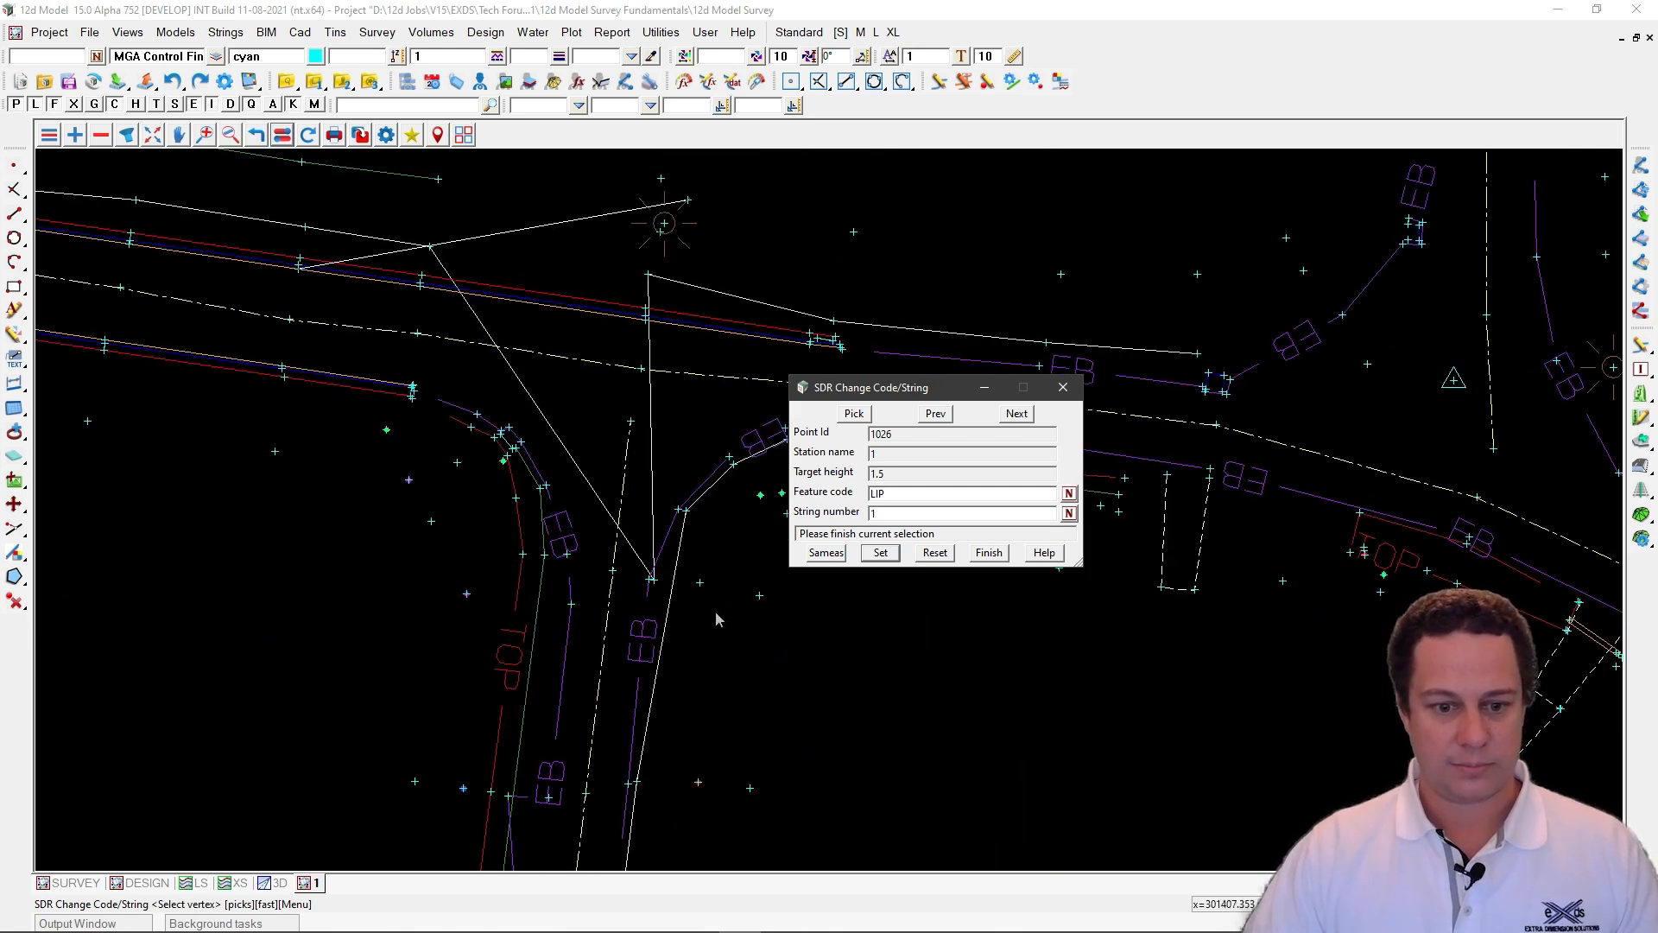
Step: Locate the stray CG linework beside the side road and pick CG point 1107 for recoding
scroll(413, 429, "down", 2)
scroll(553, 520, "up", 6)
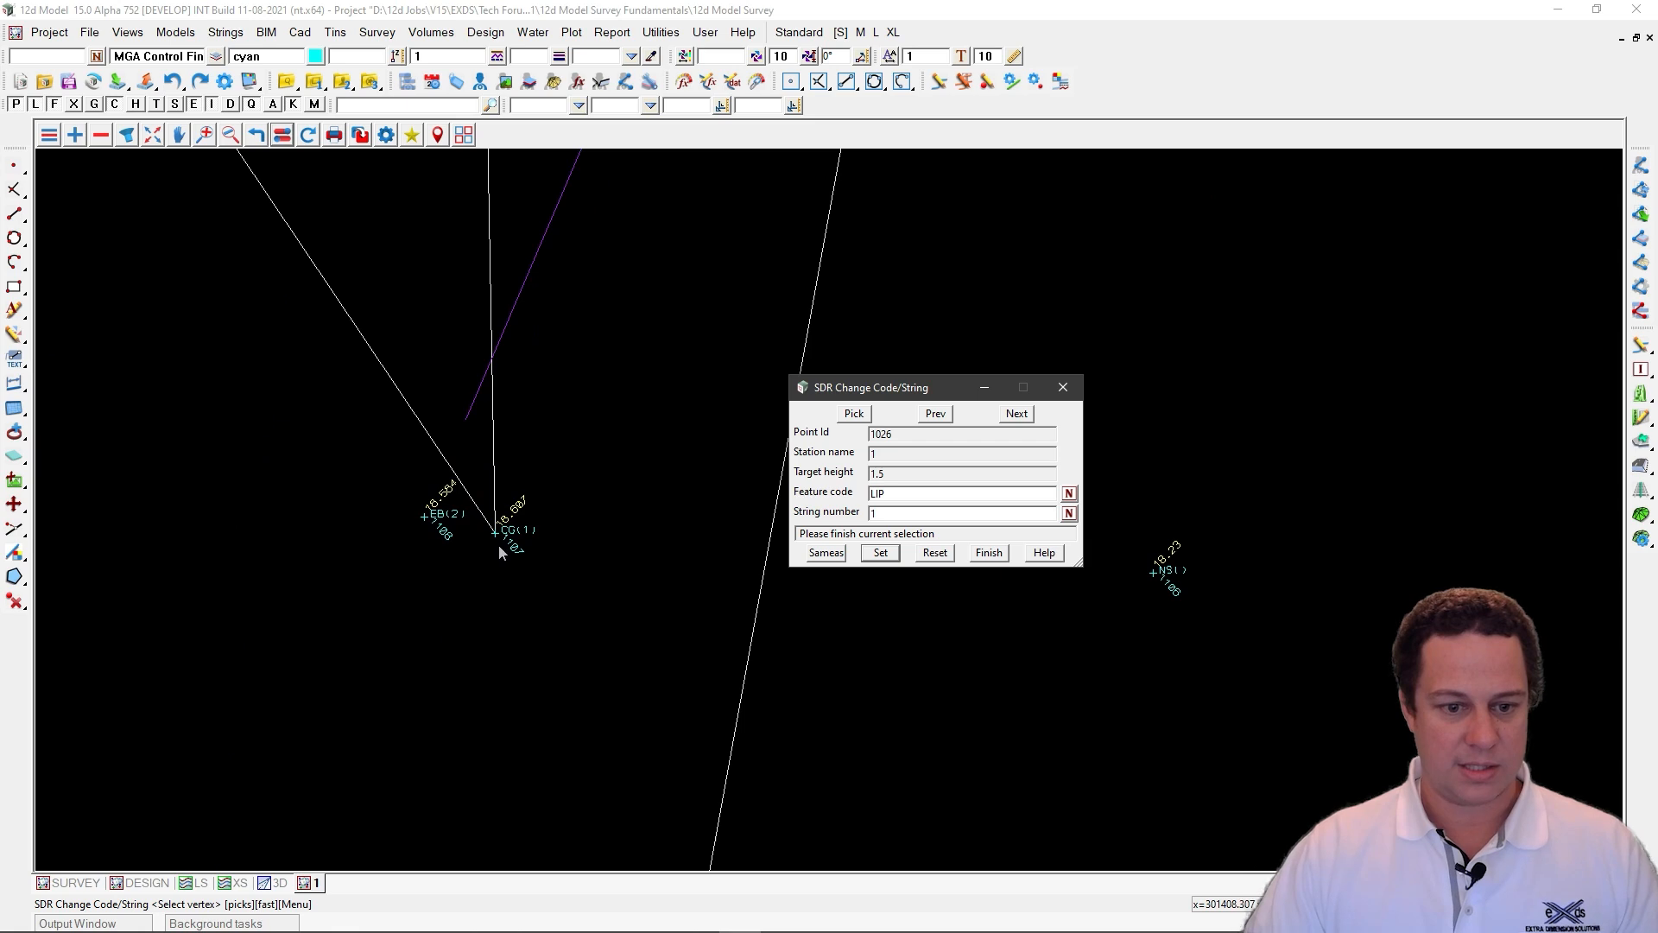
scroll(499, 544, "down", 4)
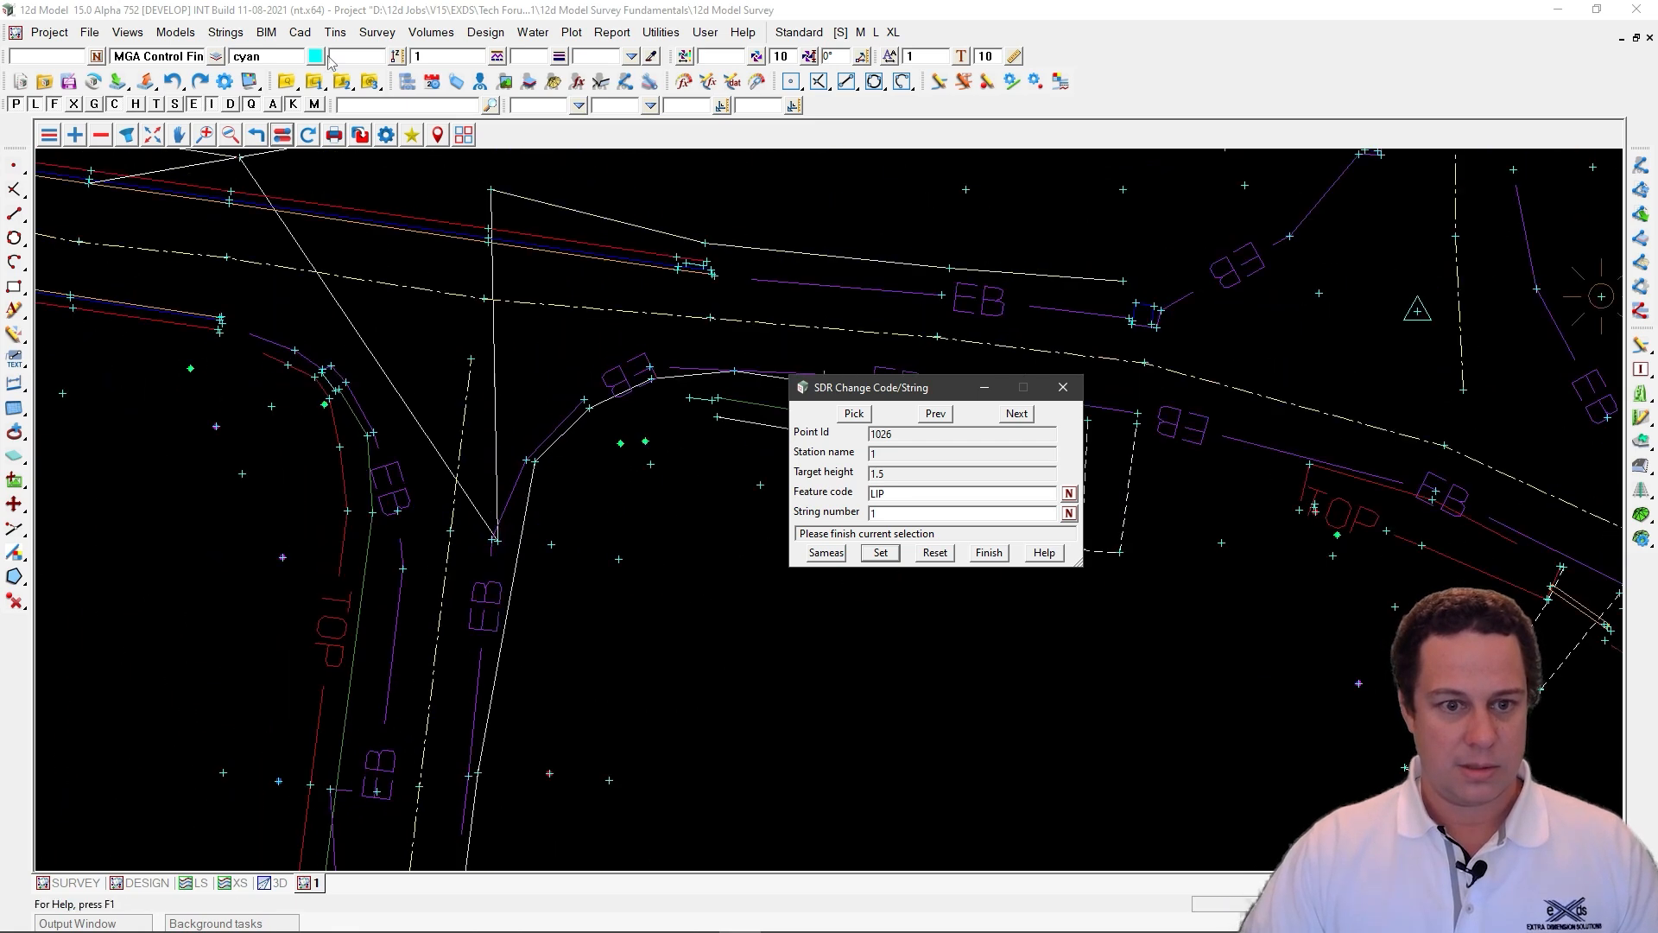
scroll(492, 490, "up", 6)
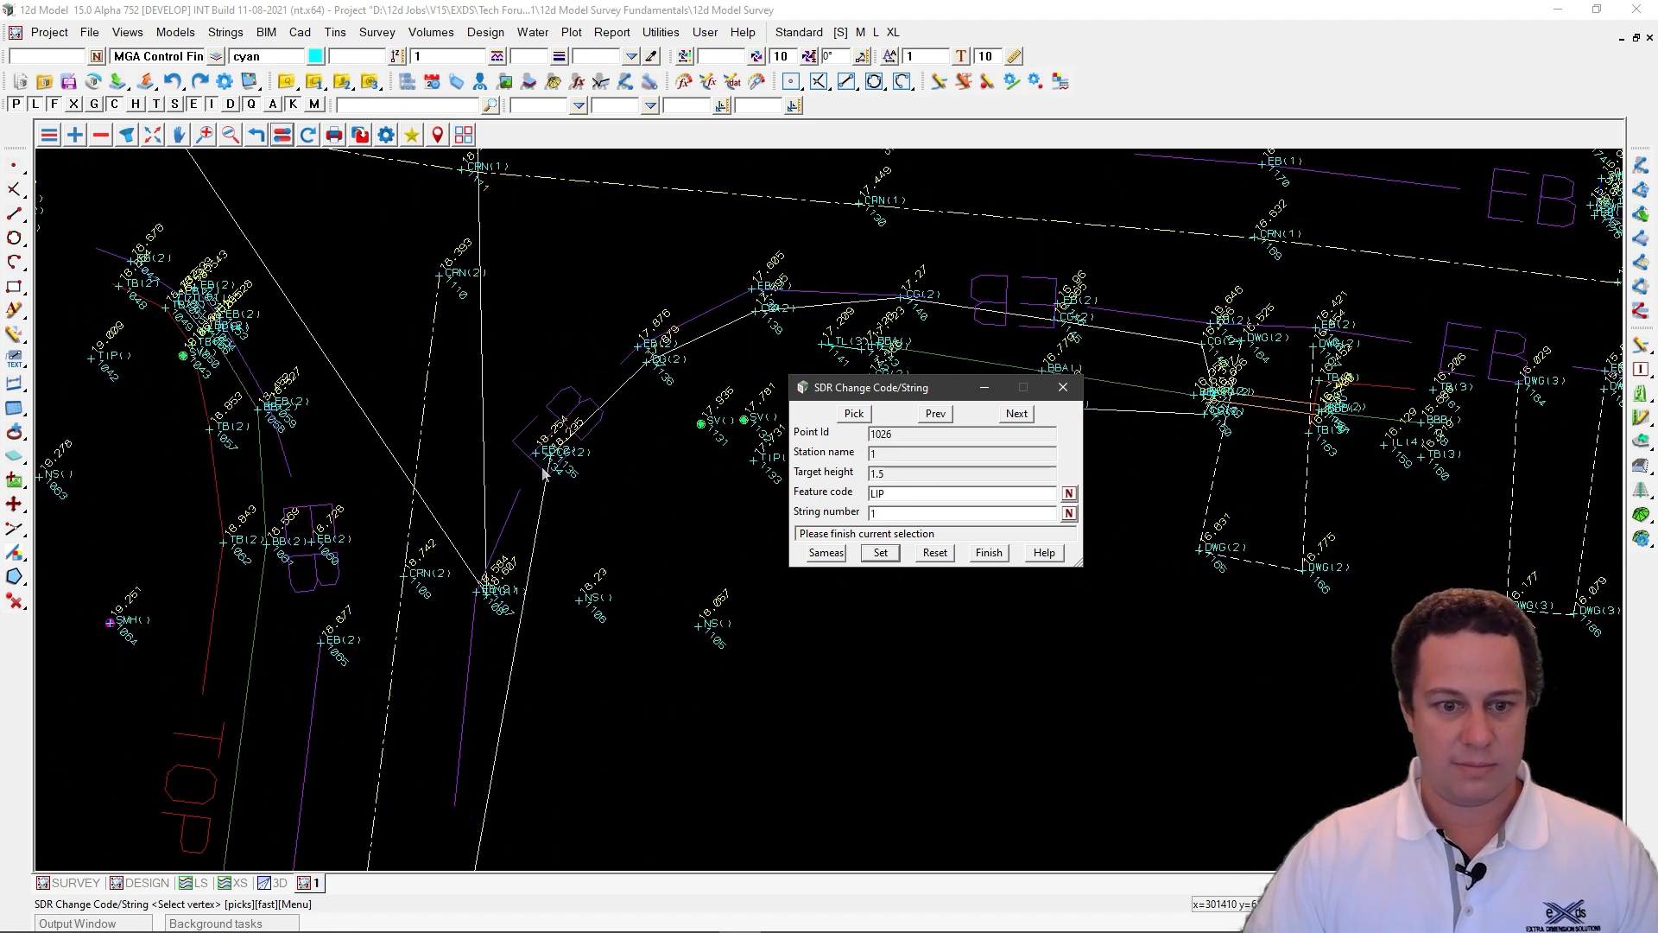
scroll(518, 418, "down", 5)
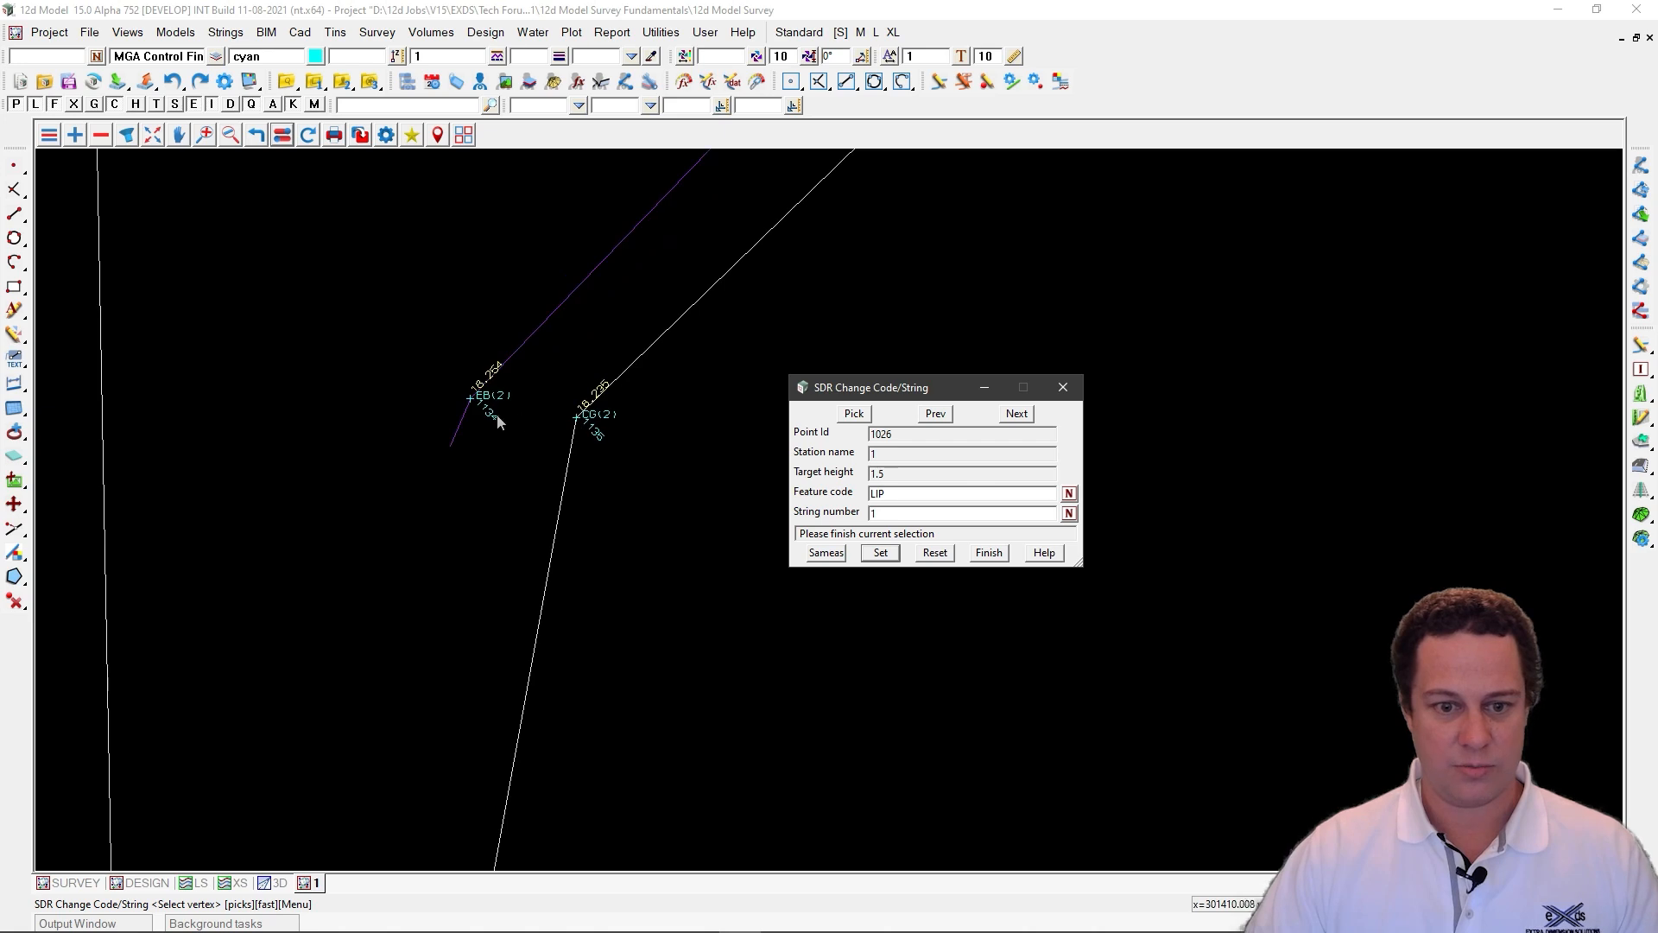
left_click(855, 413)
left_click(386, 605)
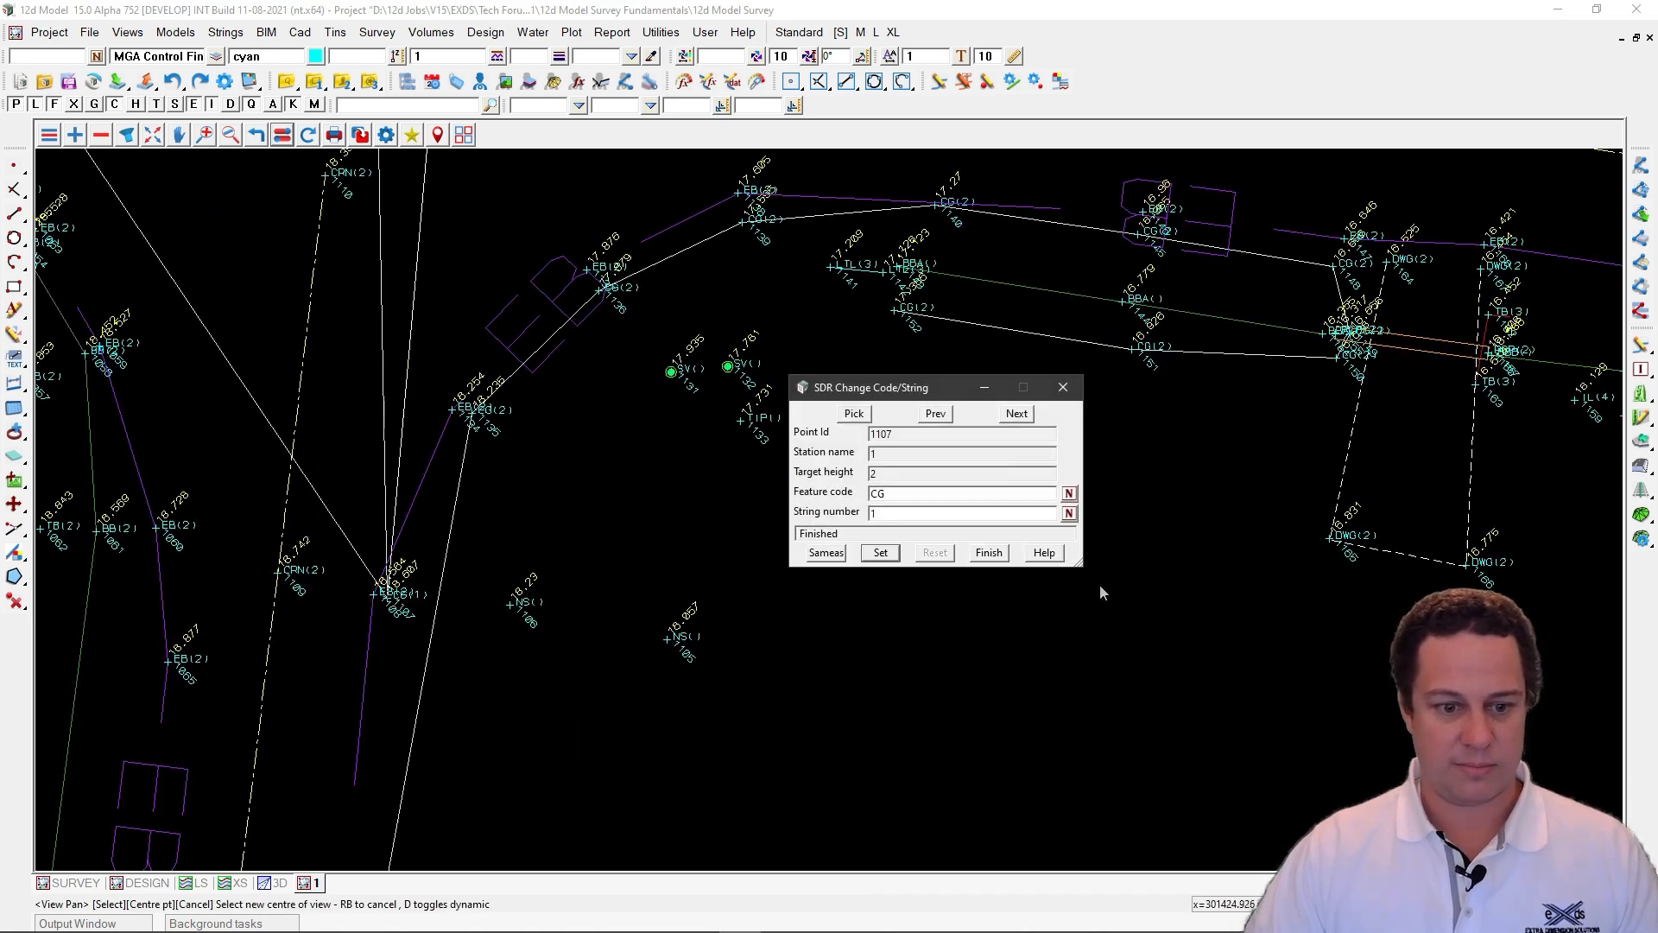
Step: Match point 1107 to the neighbouring CG string number 2 with Same As and apply the change
left_click(829, 552)
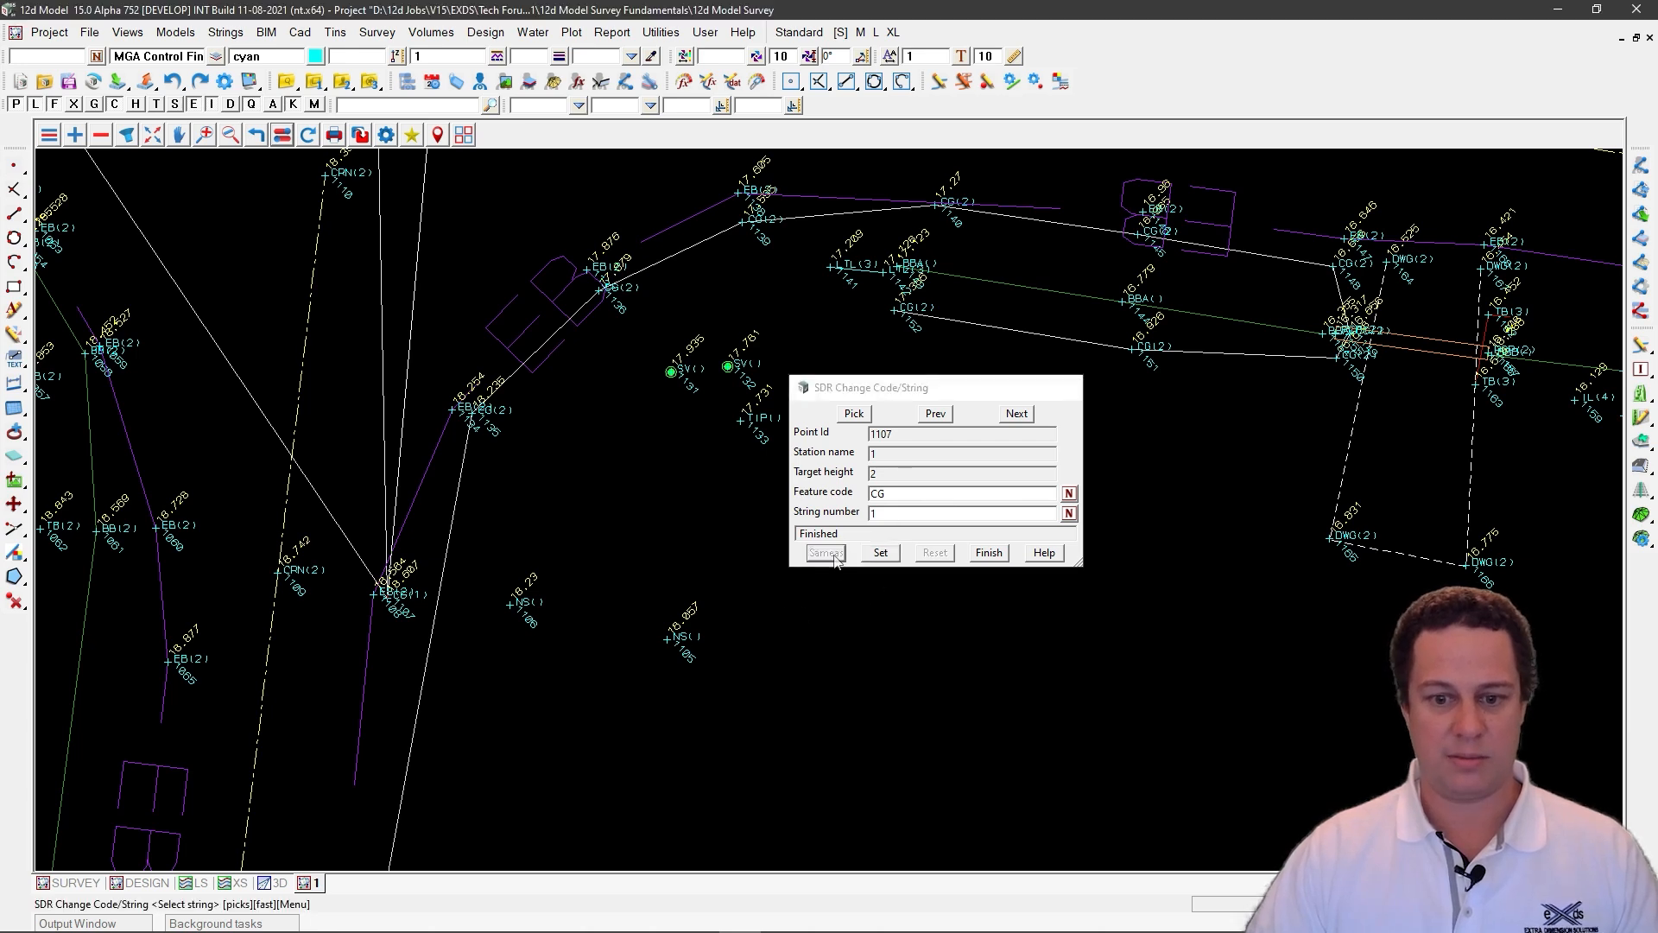
left_click(474, 419)
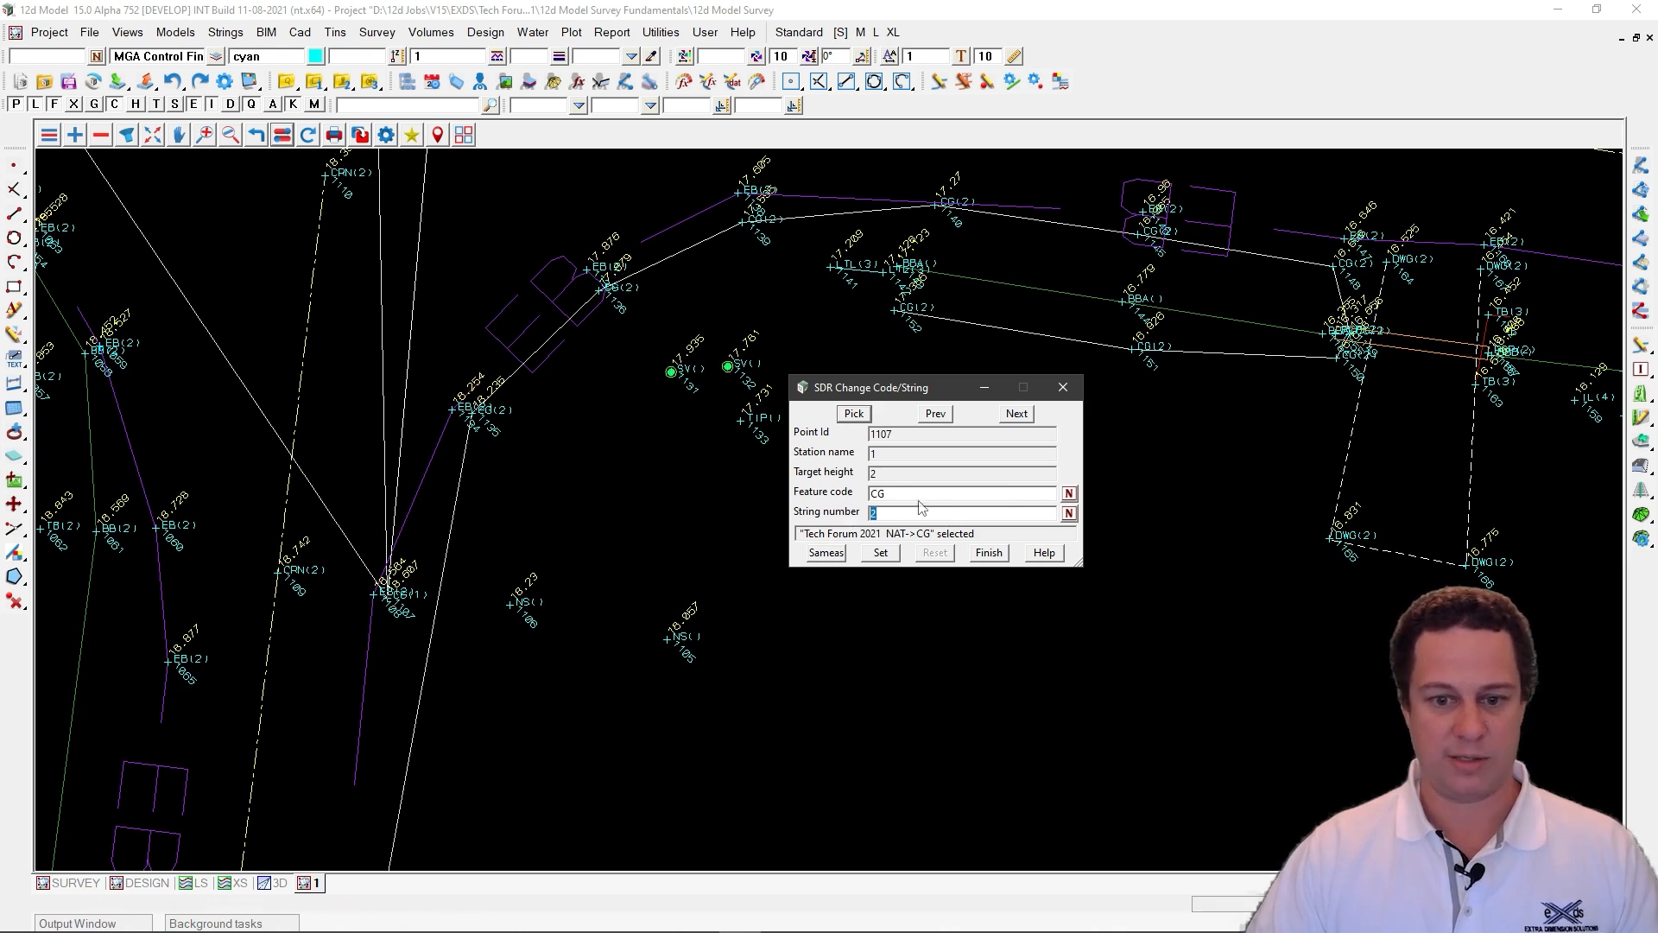
left_click(881, 553)
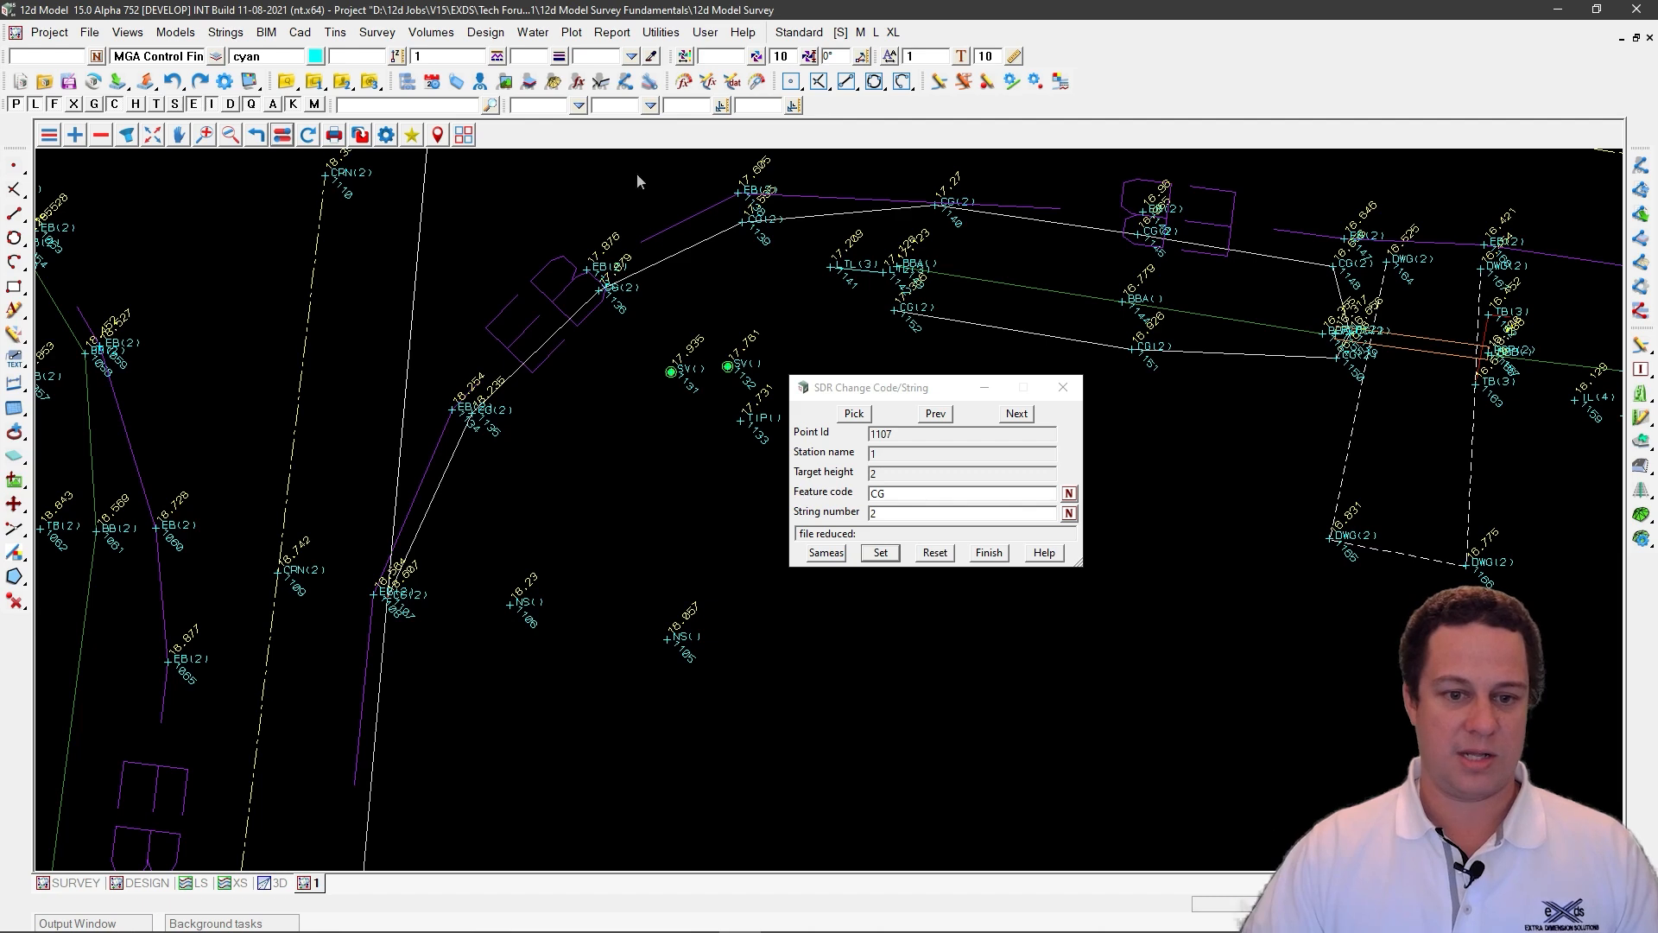
Step: Check the CG linework along both roads, move the Change Code/String dialog aside and finish the coding edit
scroll(546, 377, "down", 2)
scroll(434, 349, "down", 2)
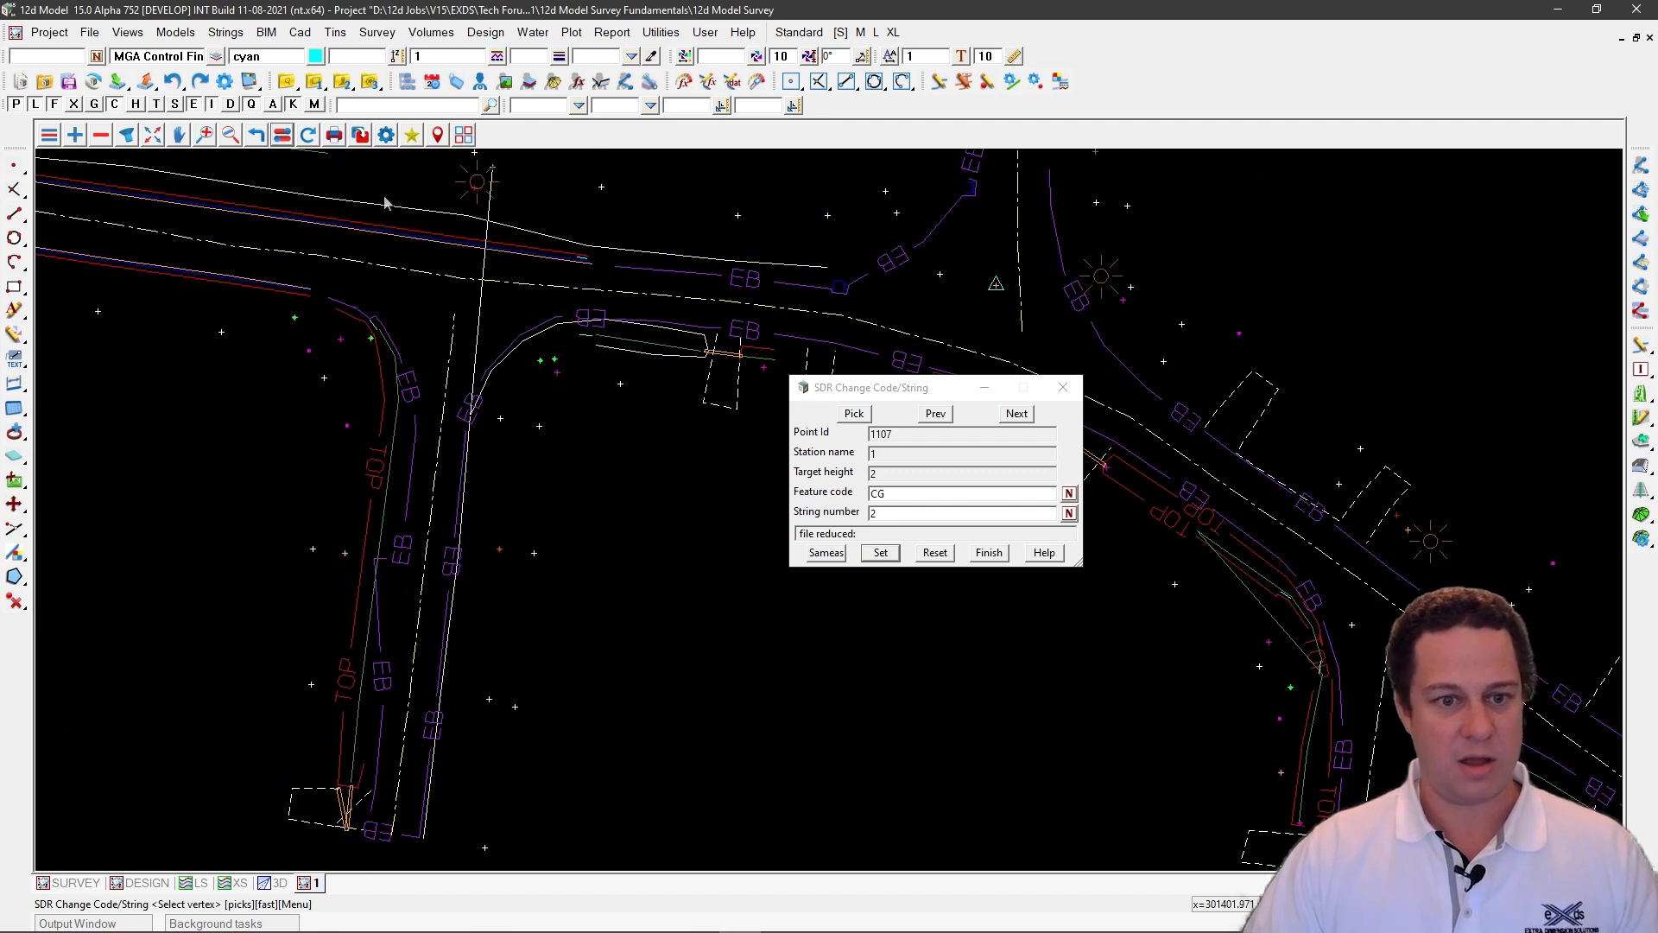
scroll(426, 216, "up", 4)
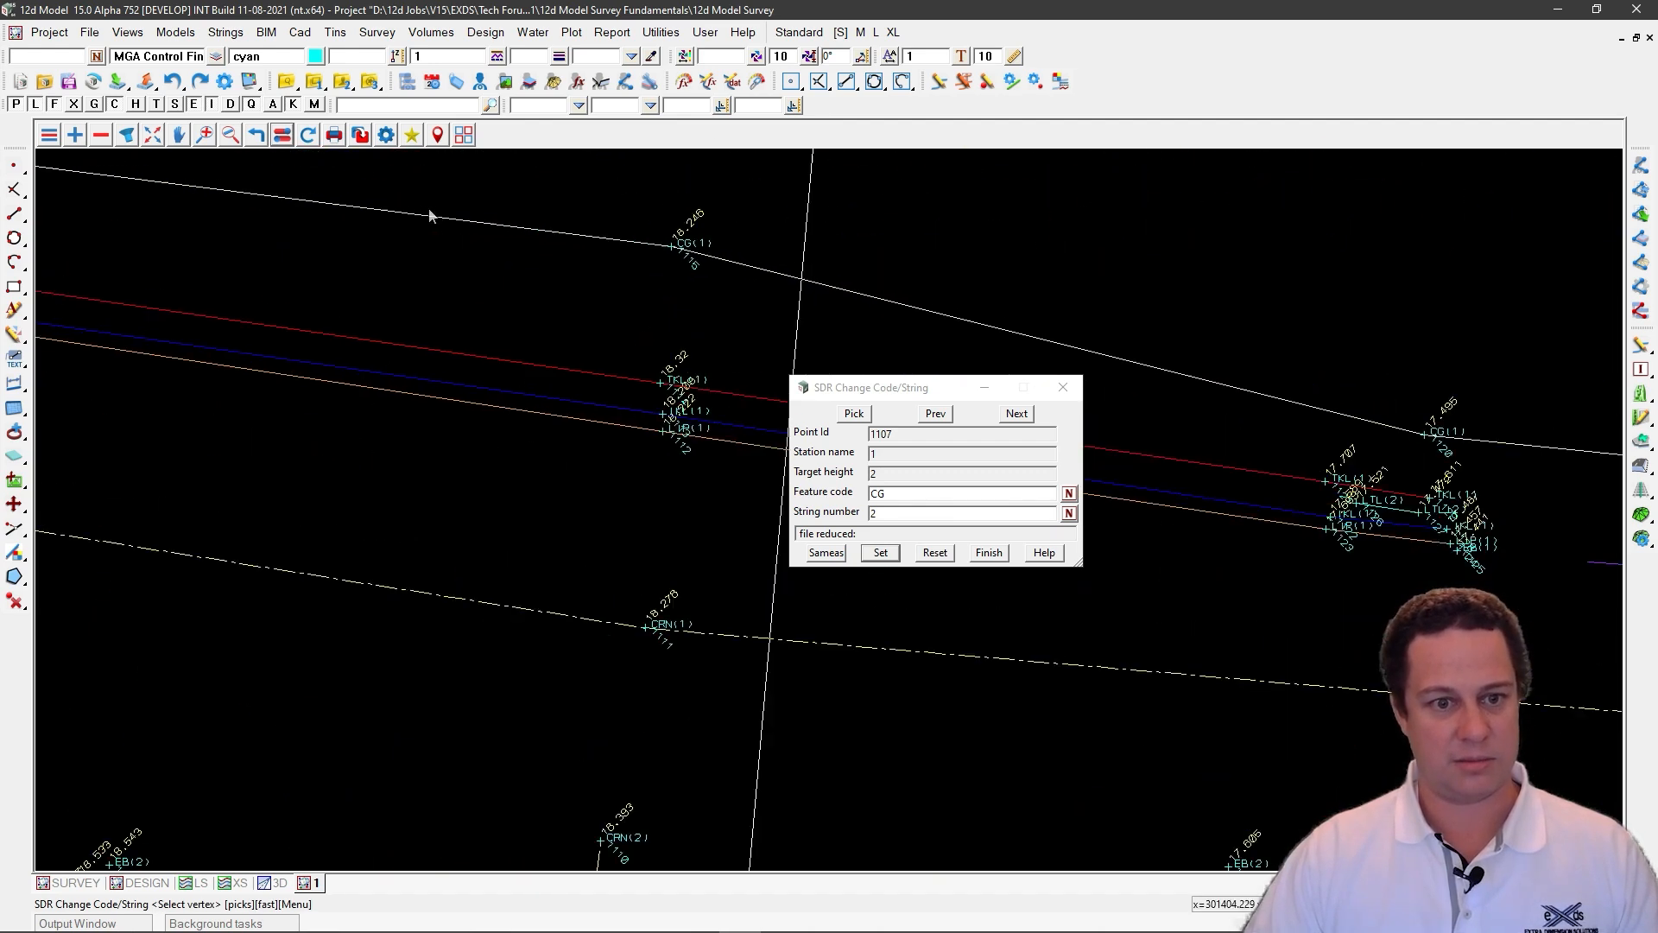
scroll(493, 224, "down", 4)
scroll(513, 403, "down", 2)
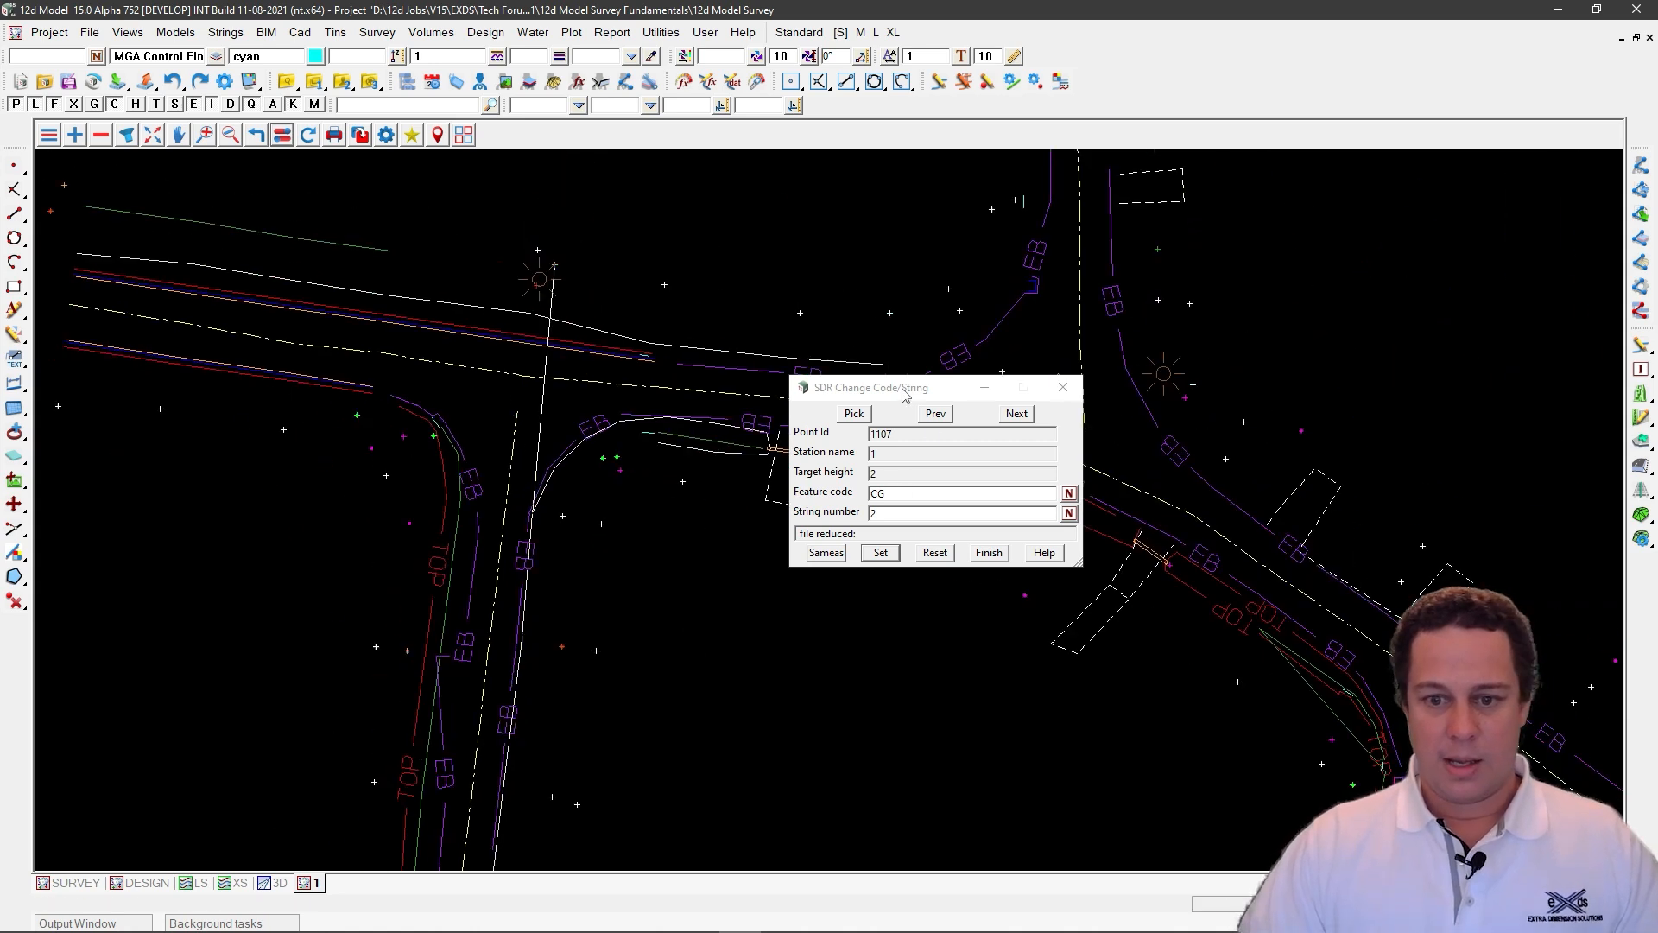
left_click_drag(901, 388, 639, 291)
left_click(730, 463)
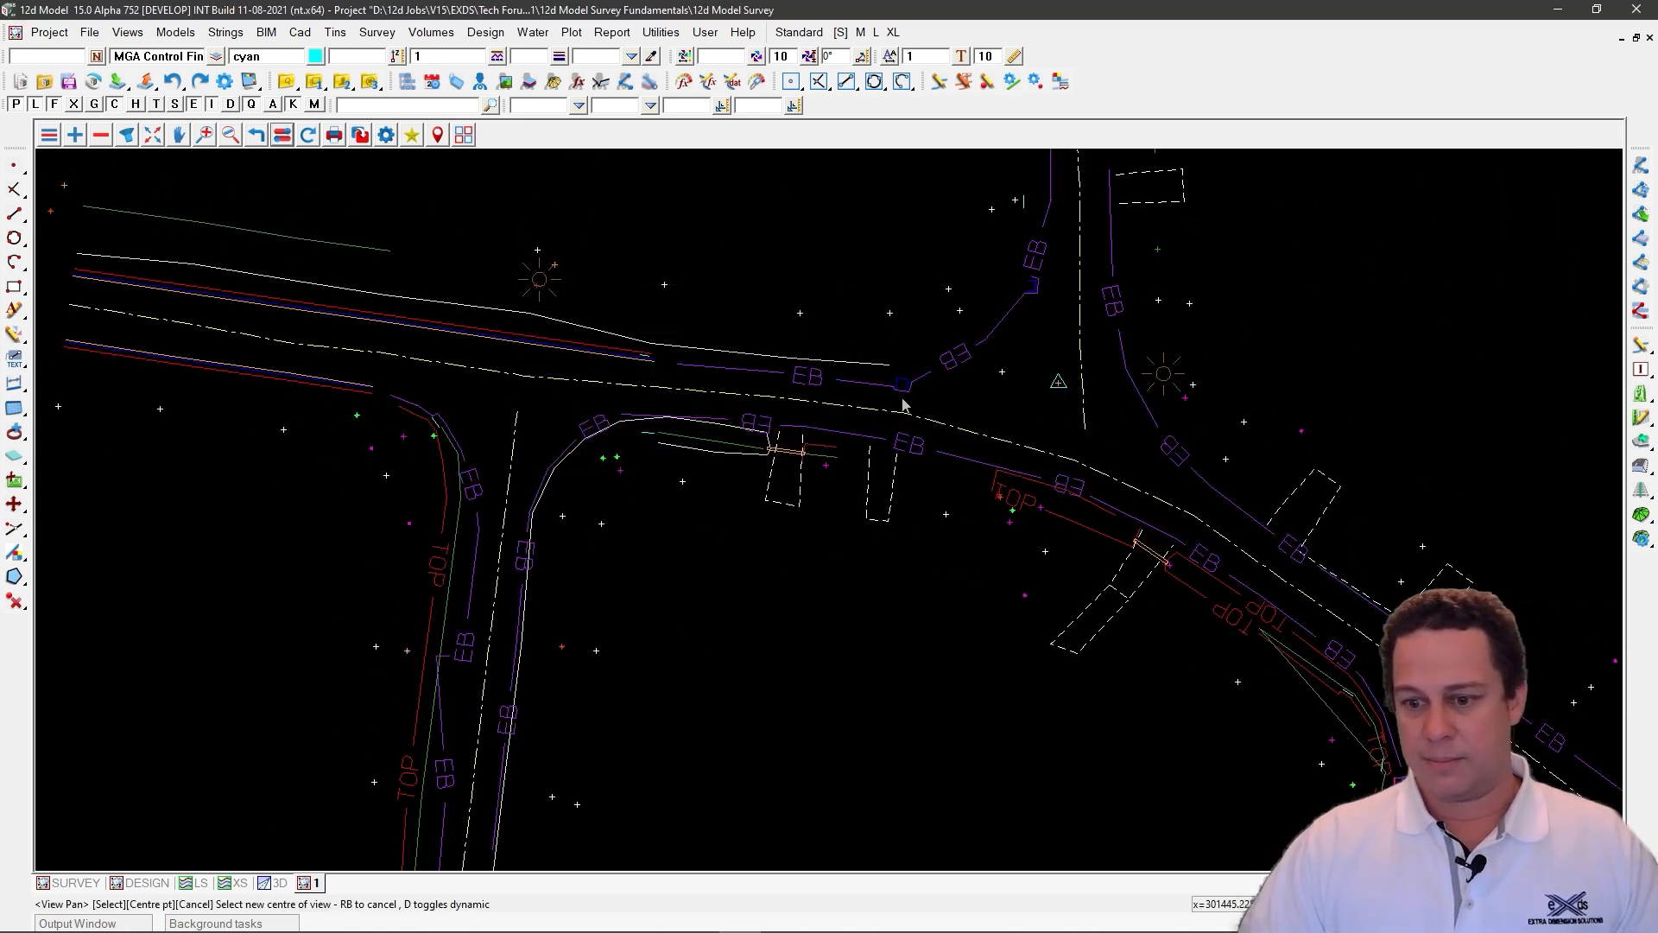
scroll(542, 295, "down", 2)
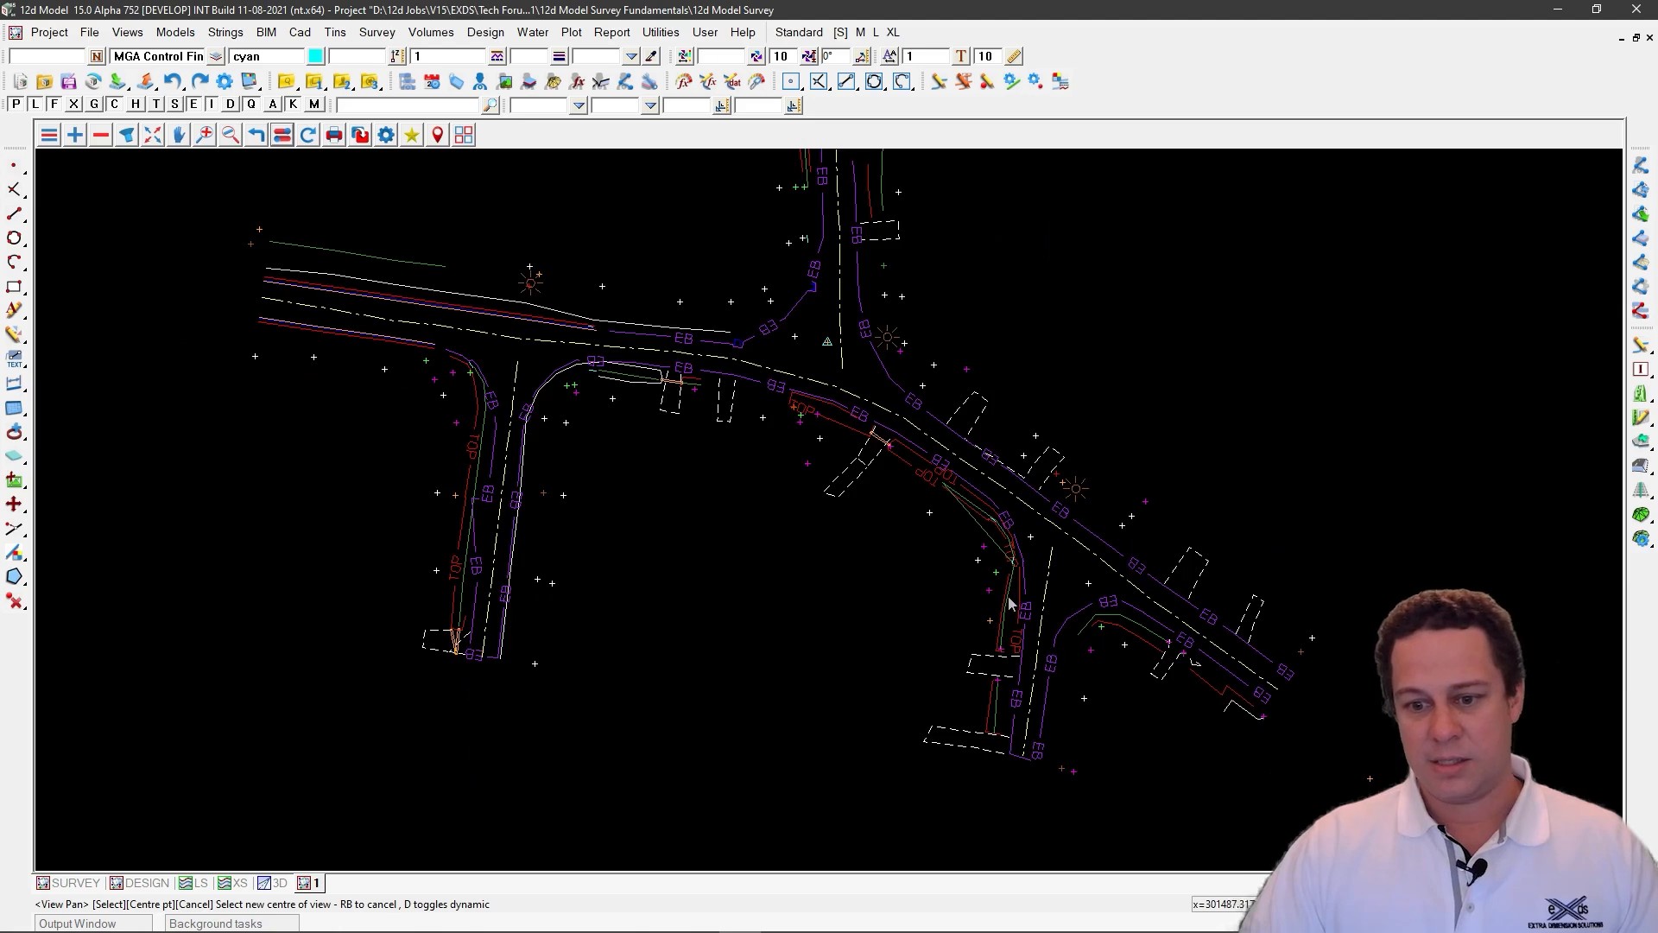
Step: Examine the BB string 6 linework at the bend into the side road for points joined in the wrong order
scroll(1009, 603, "up", 4)
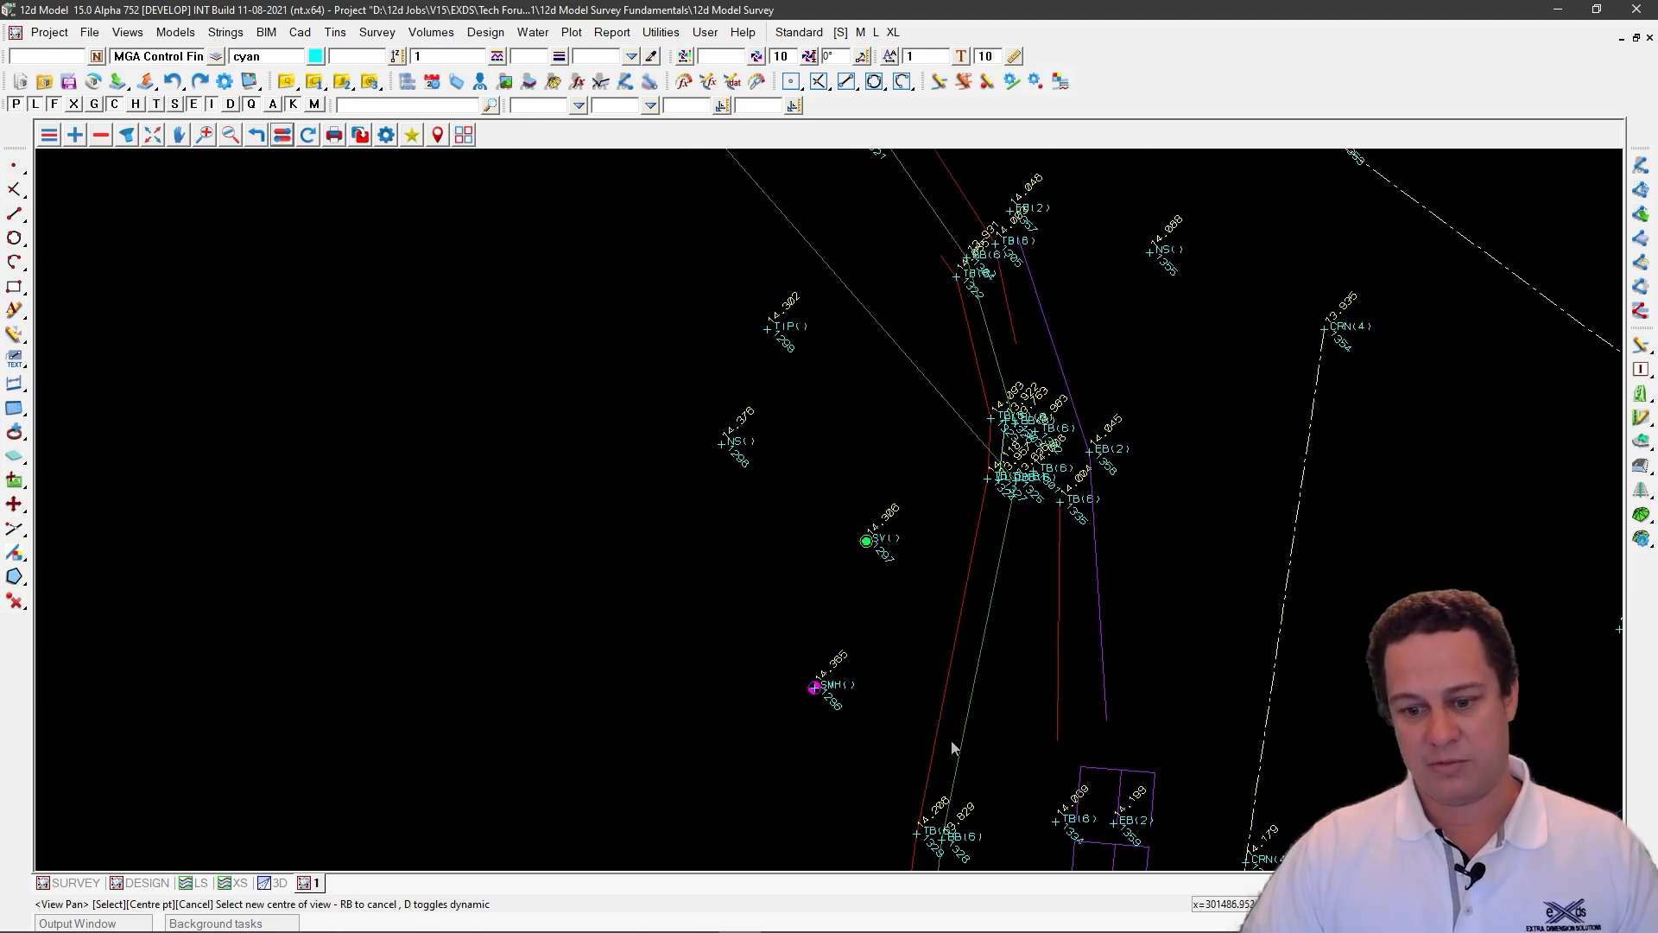
scroll(1001, 548, "up", 2)
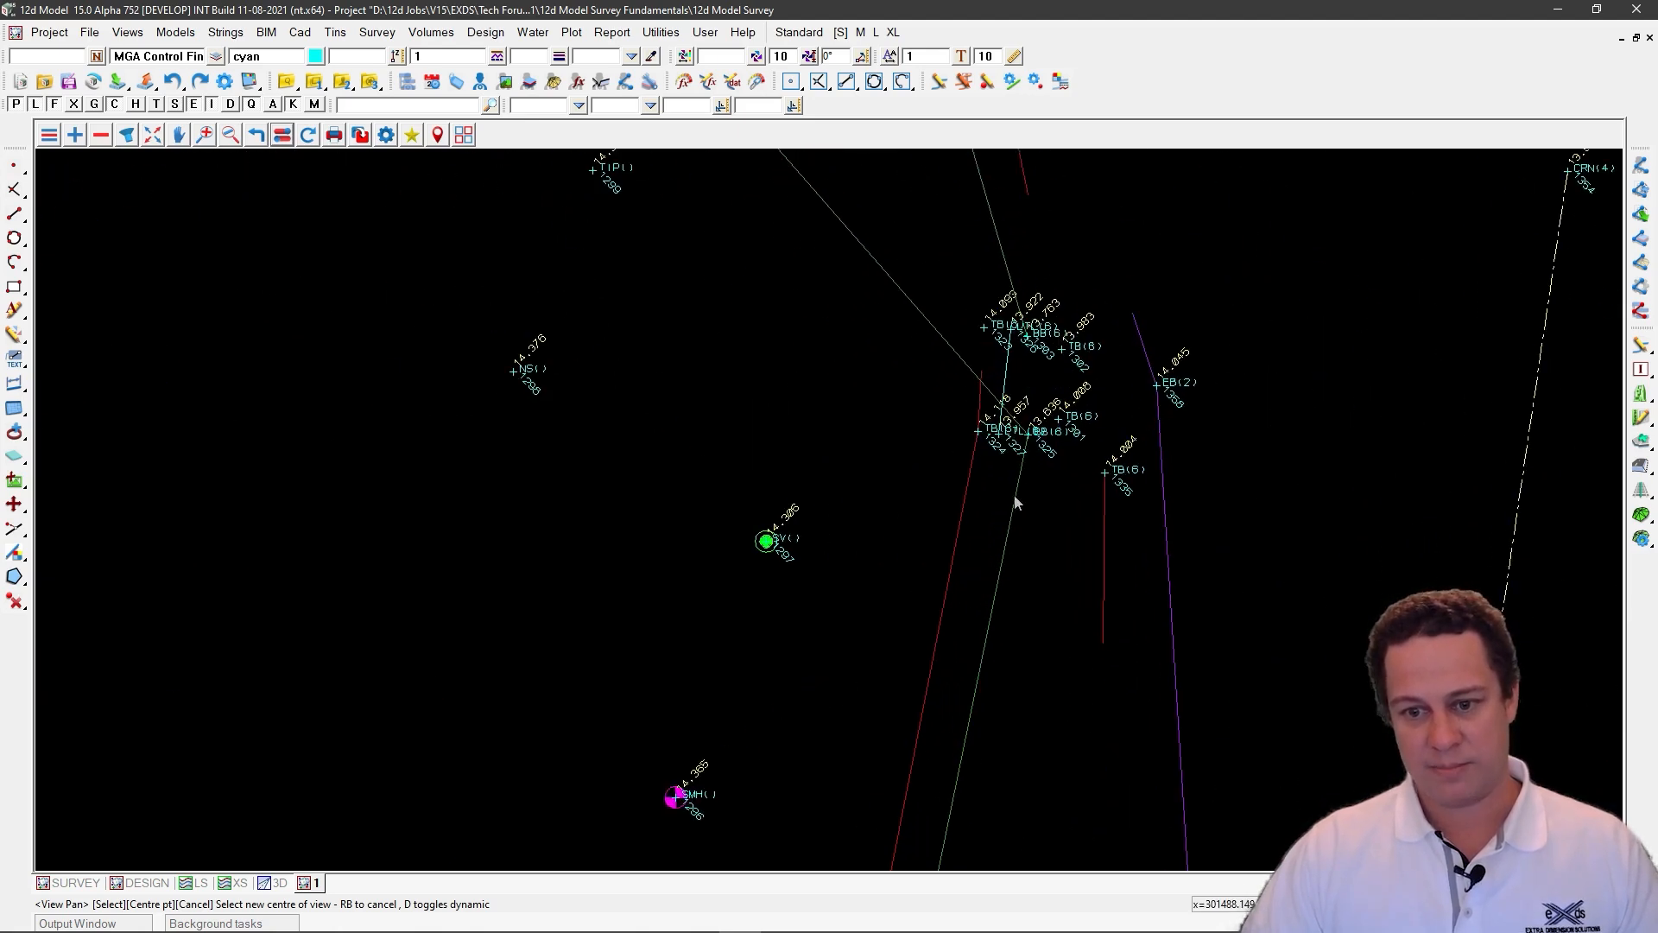
scroll(1019, 464, "up", 10)
scroll(1026, 513, "down", 8)
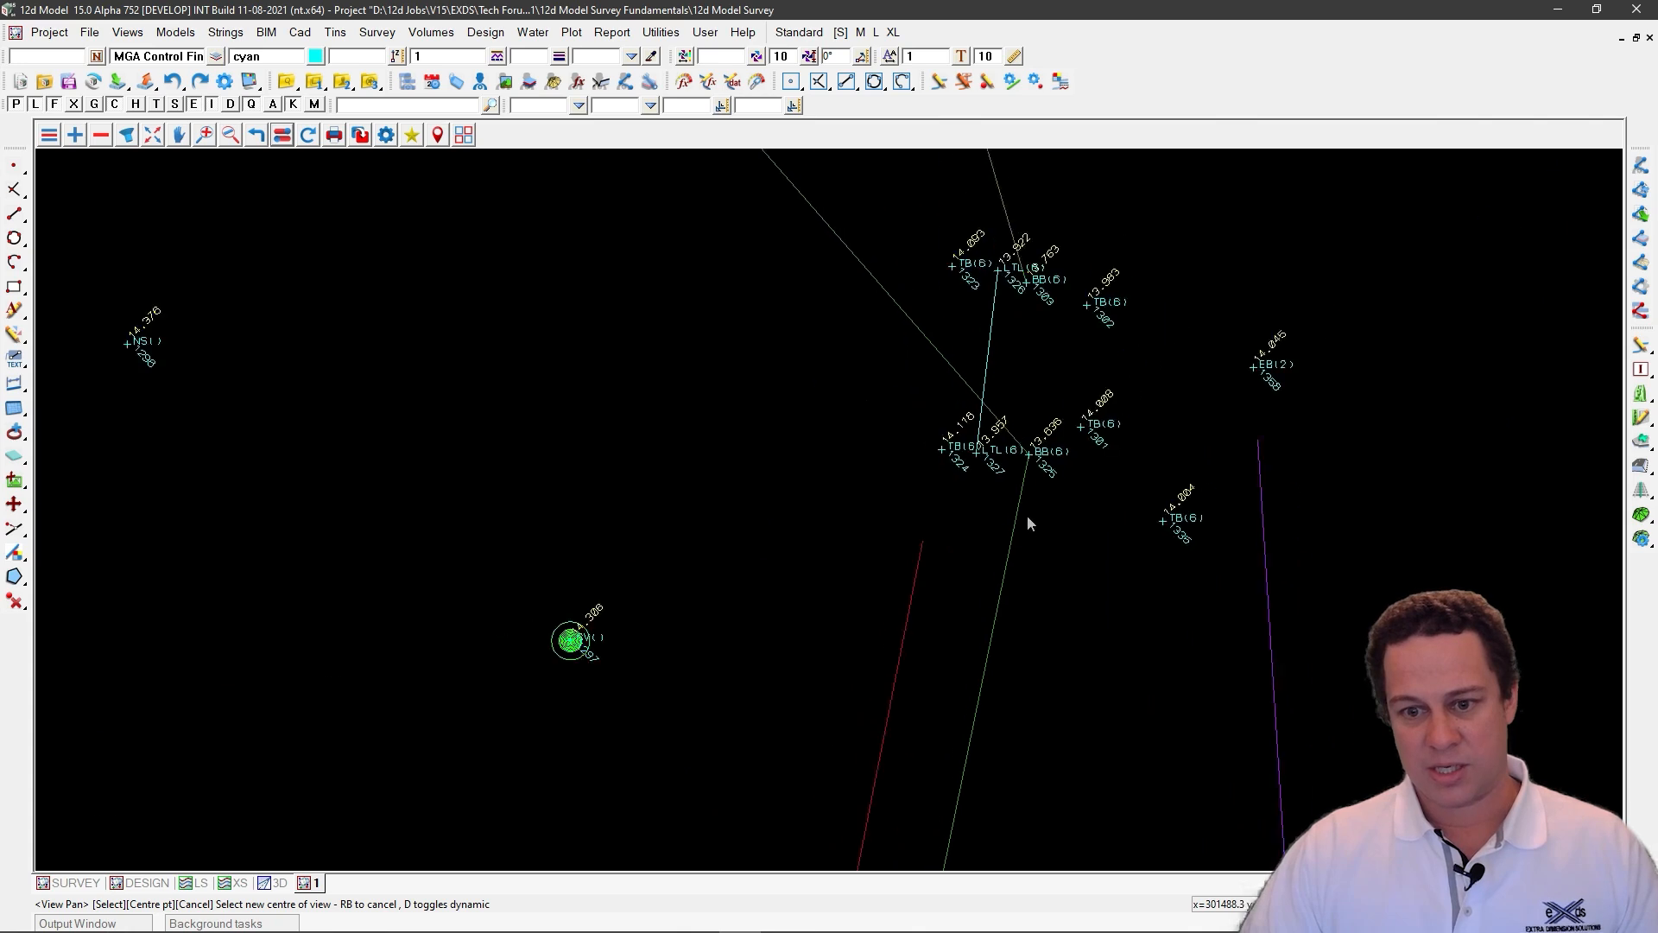
scroll(1039, 516, "down", 2)
scroll(1005, 660, "down", 4)
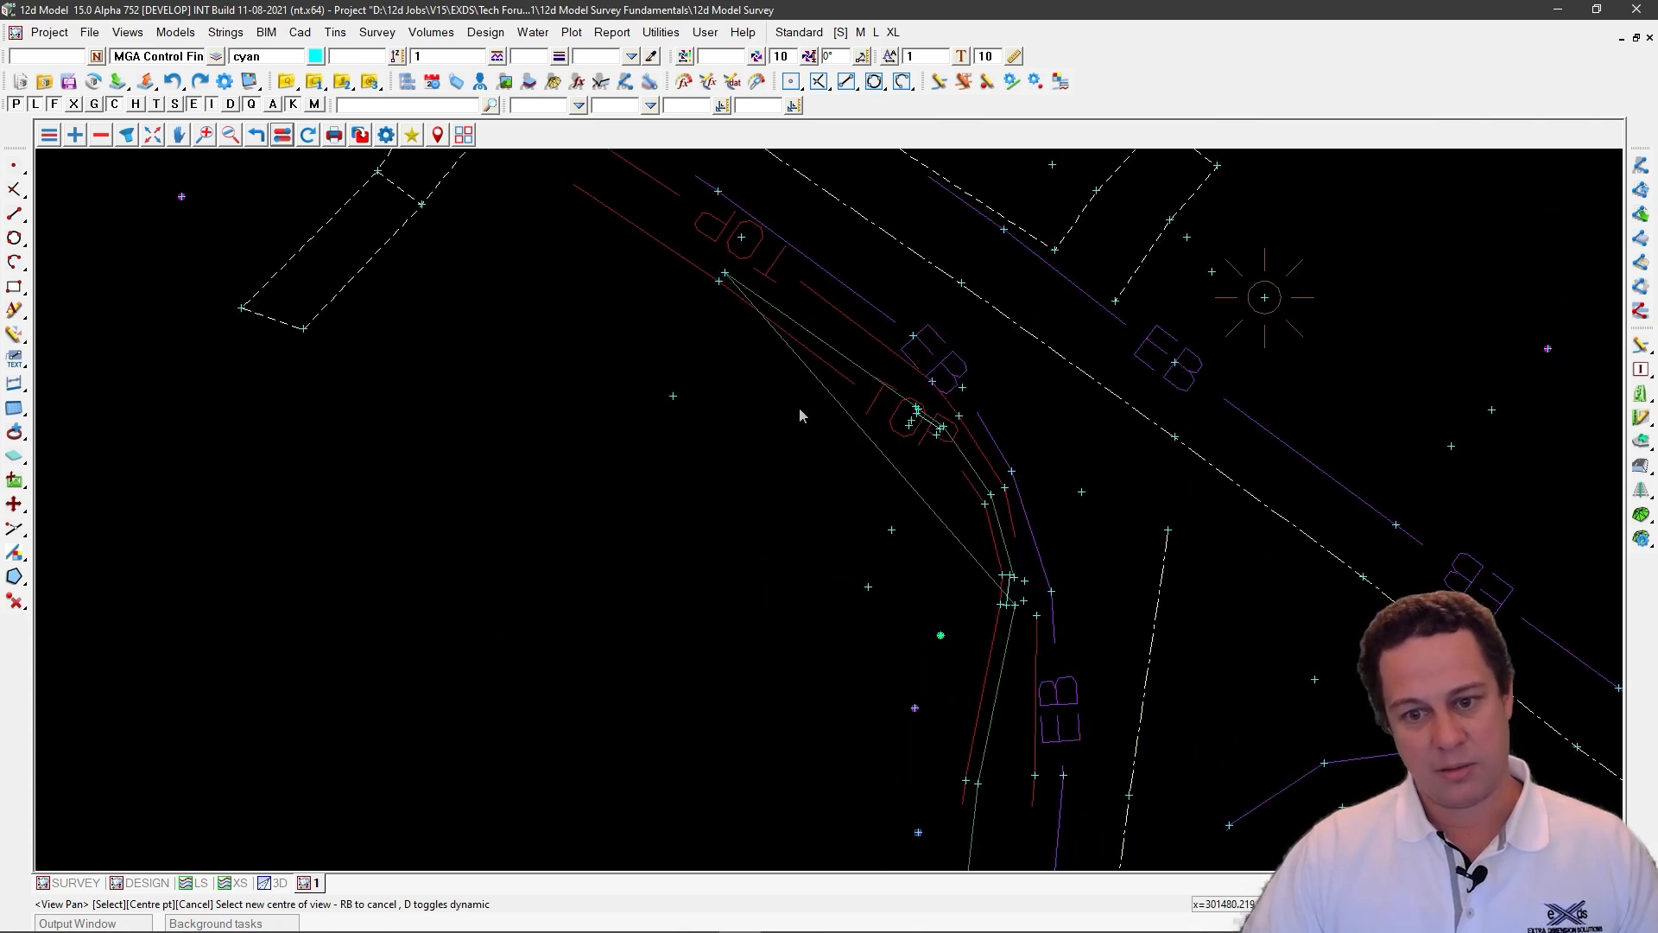
scroll(999, 717, "up", 5)
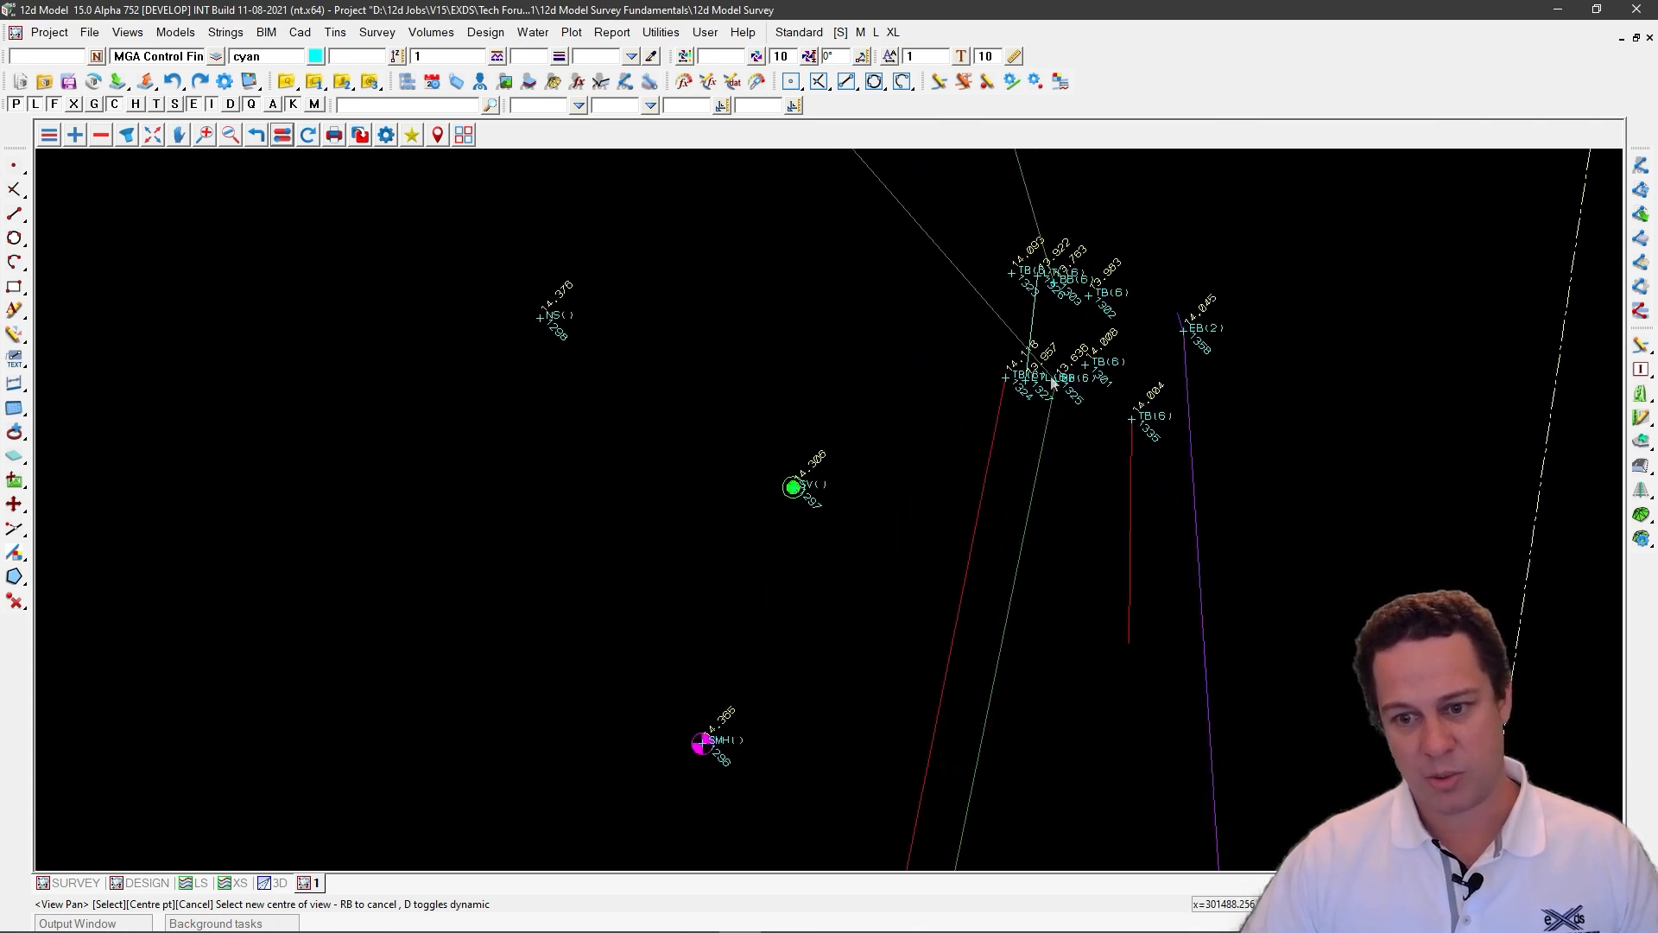
scroll(1044, 592, "down", 4)
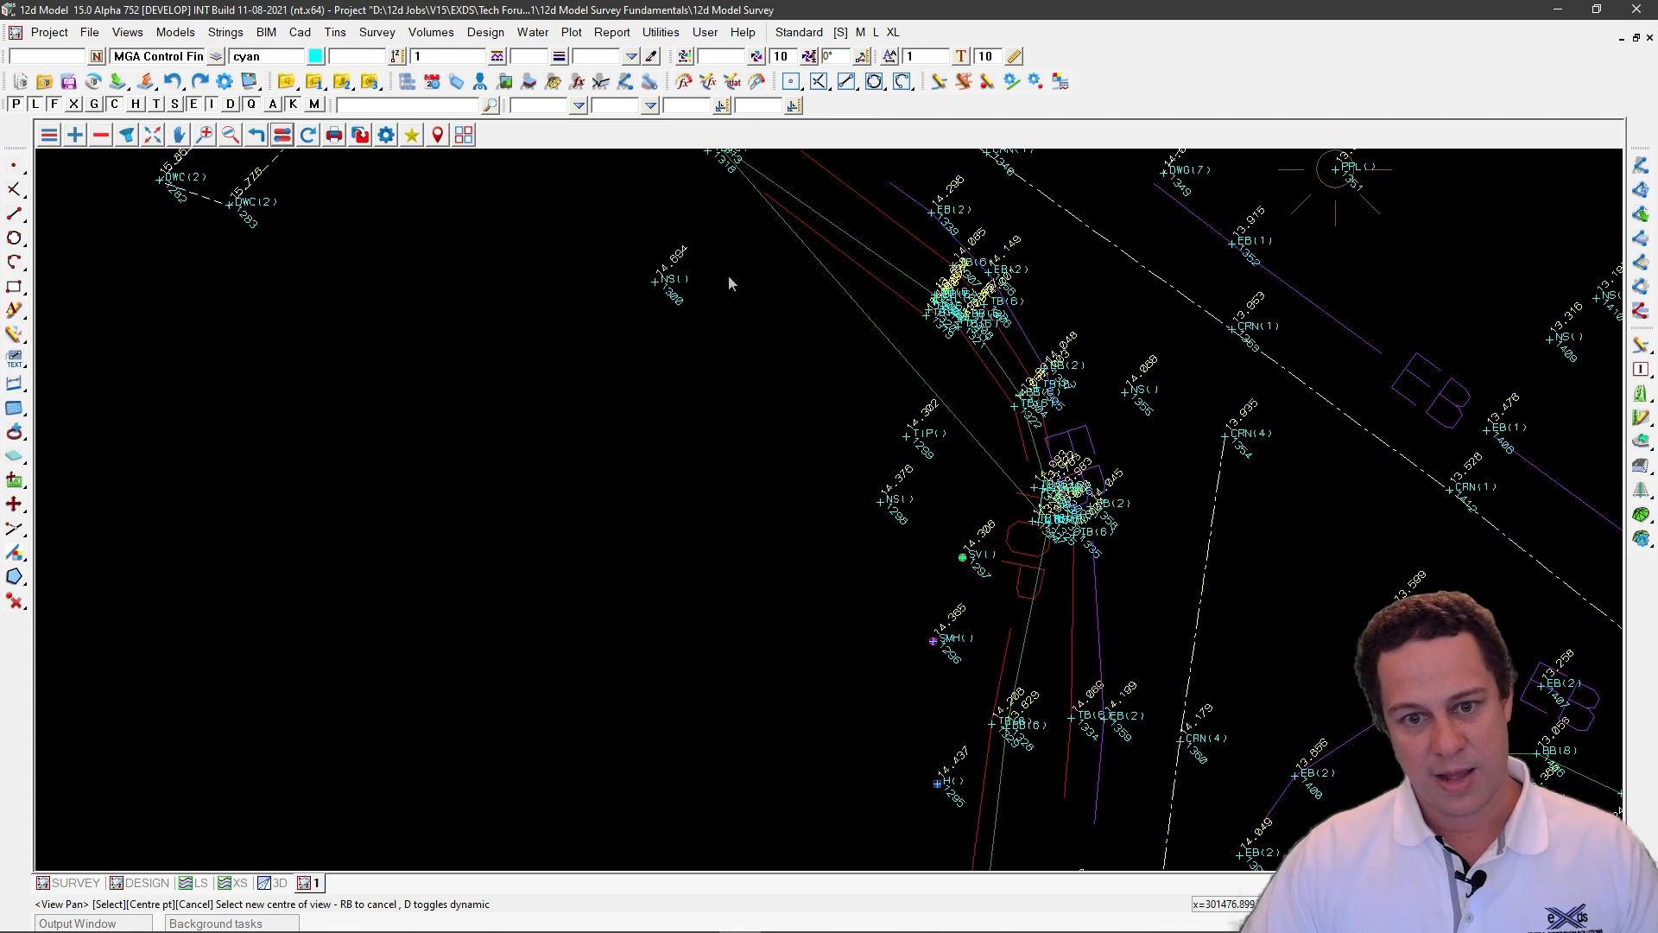
scroll(734, 275, "down", 2)
scroll(907, 457, "up", 6)
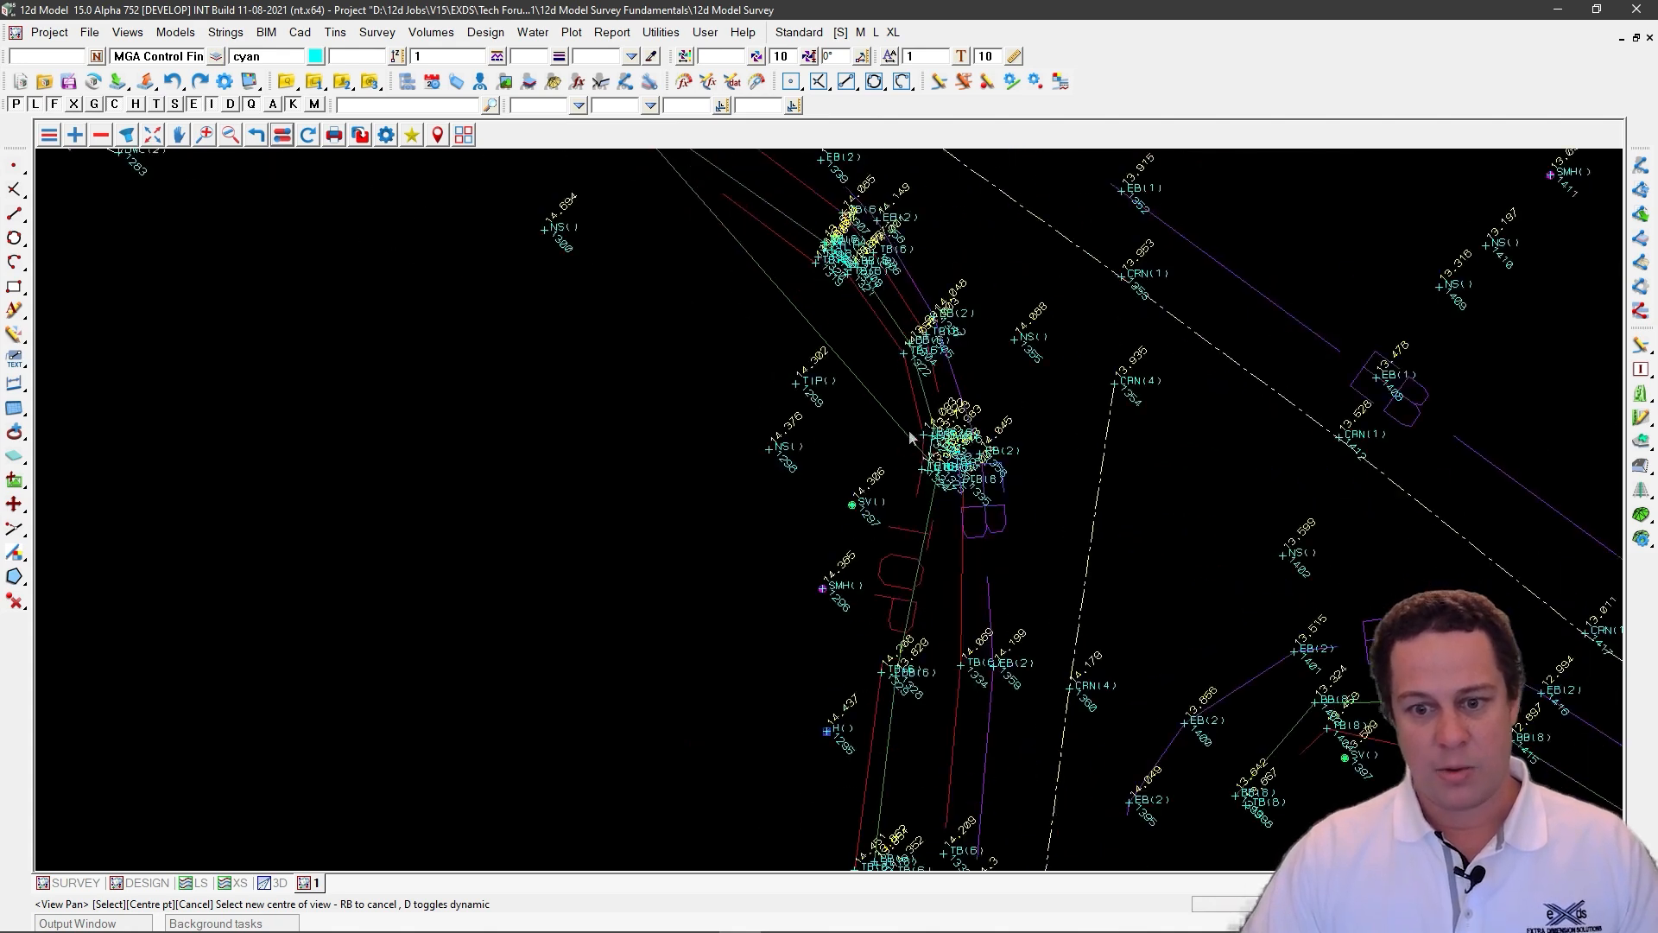
scroll(907, 475, "up", 2)
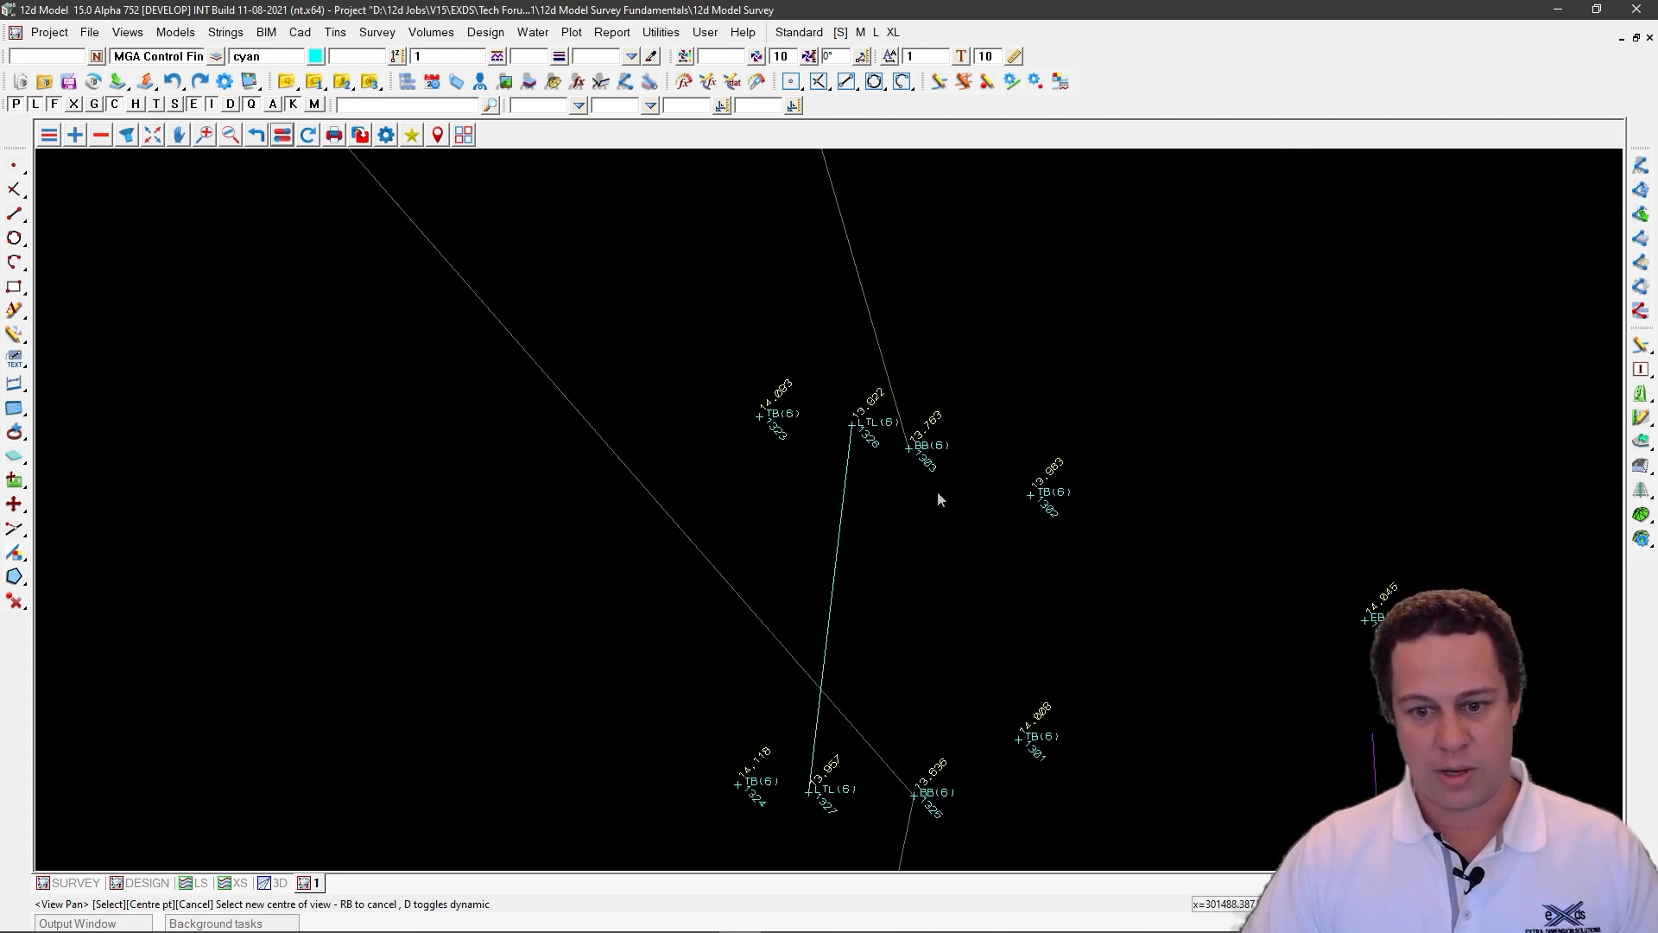
scroll(425, 440, "down", 5)
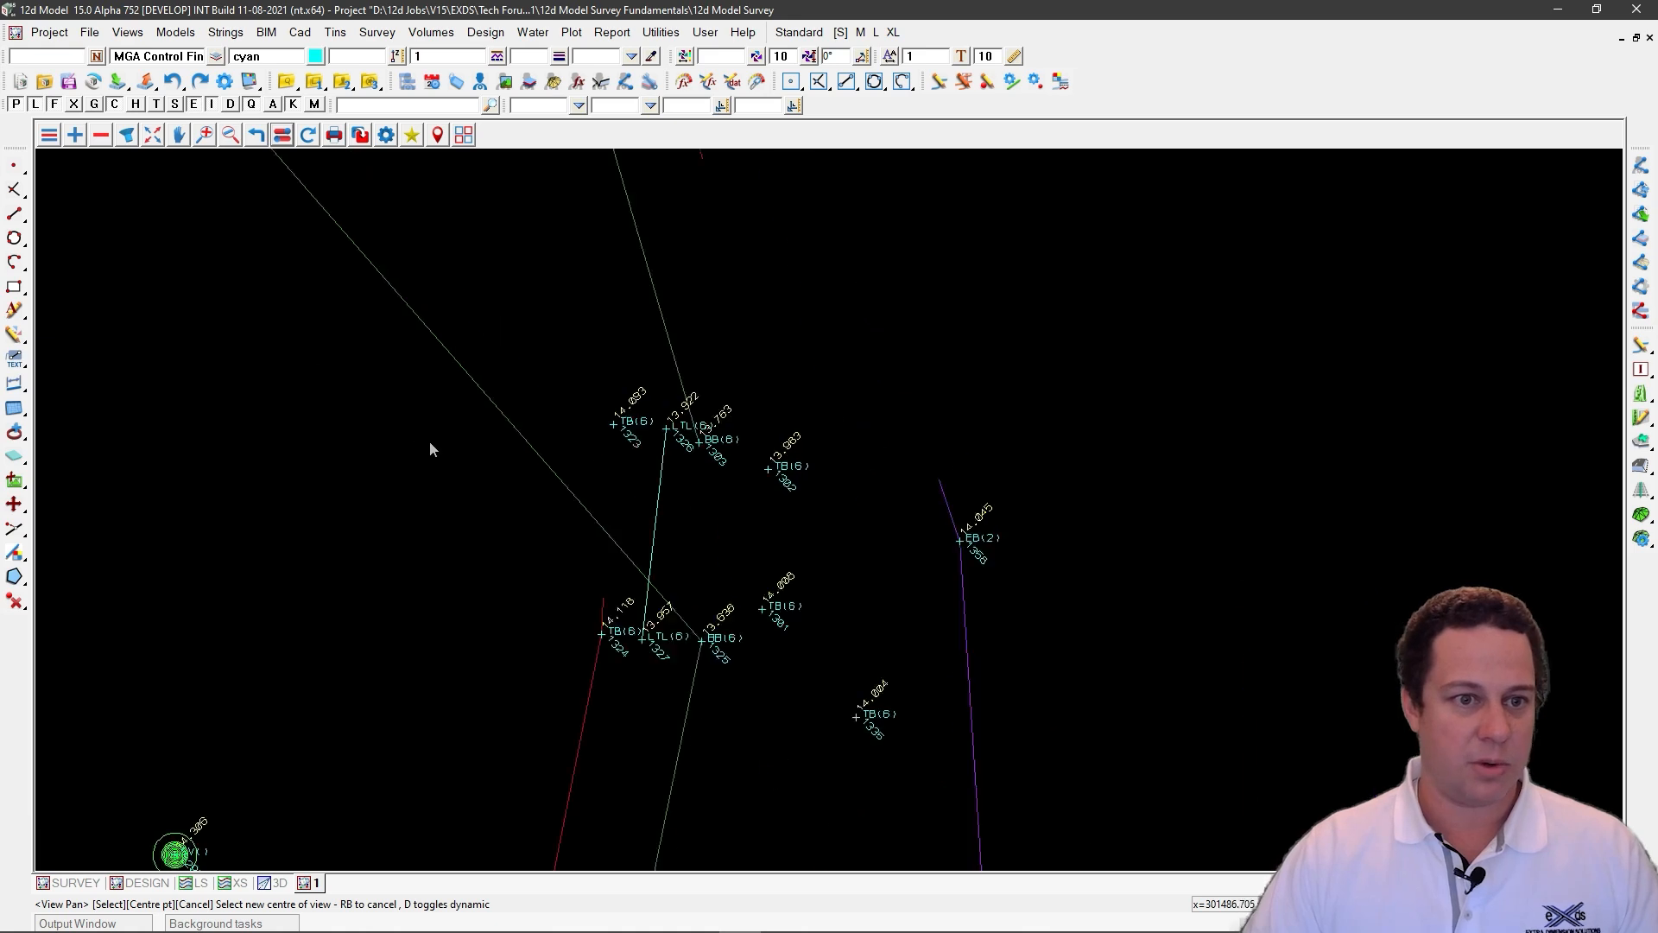
Step: Run Auto order on the BB string 6 at the bend, check its linework, and finish the tool
left_click(378, 35)
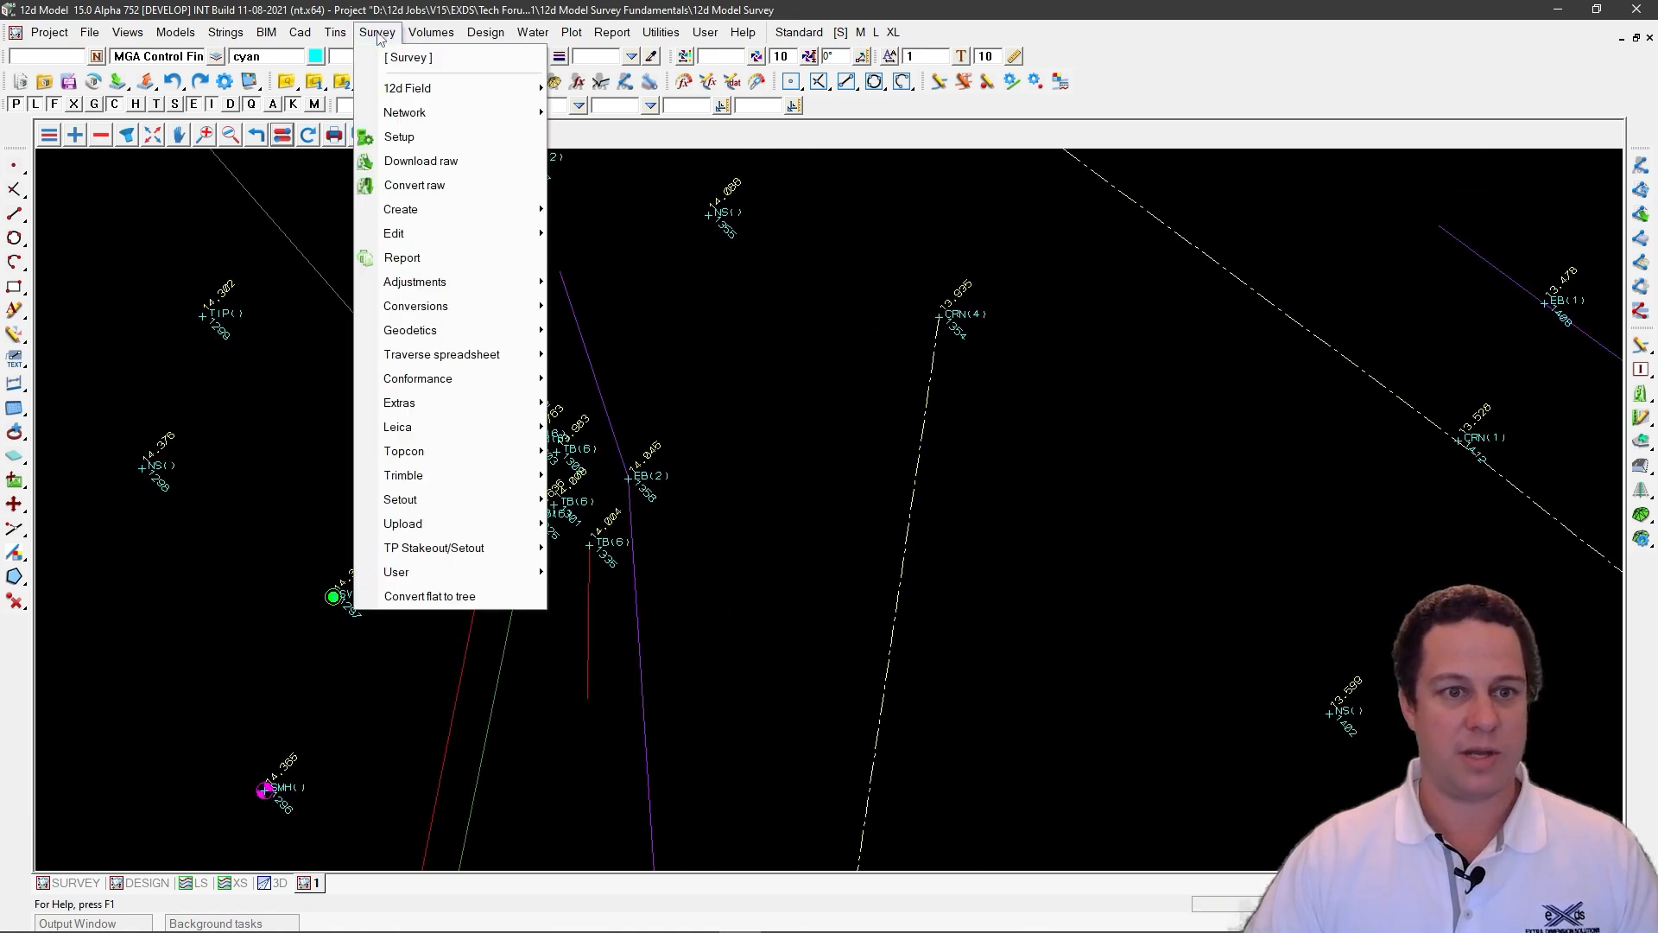
mouse_move(448, 235)
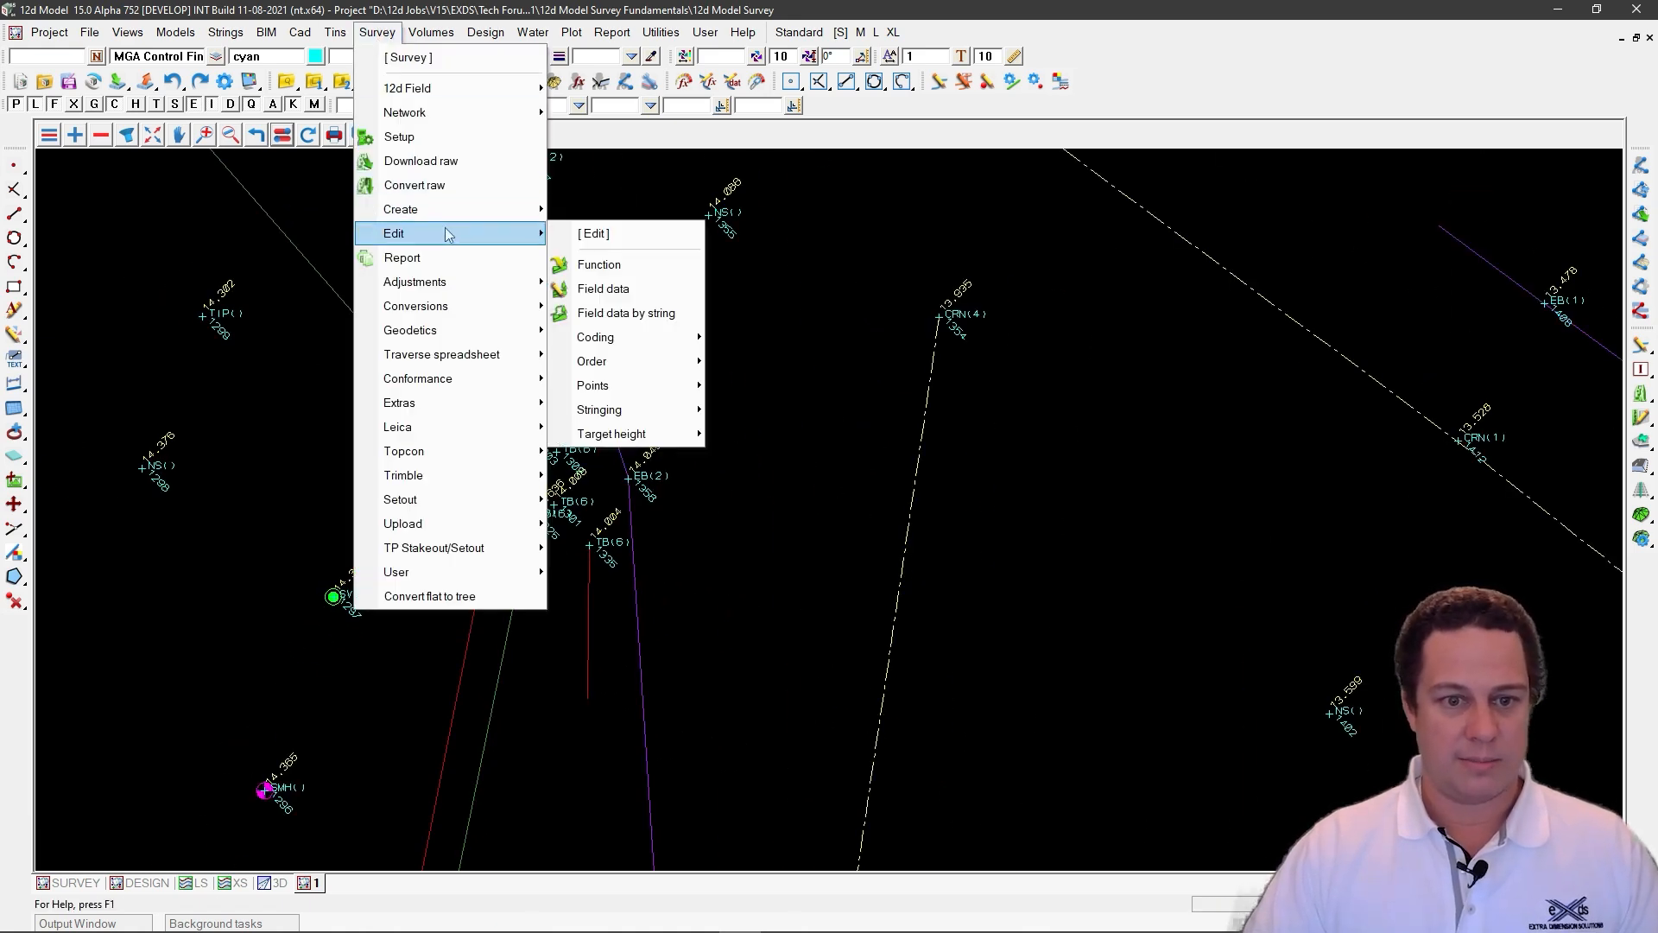
mouse_move(646, 363)
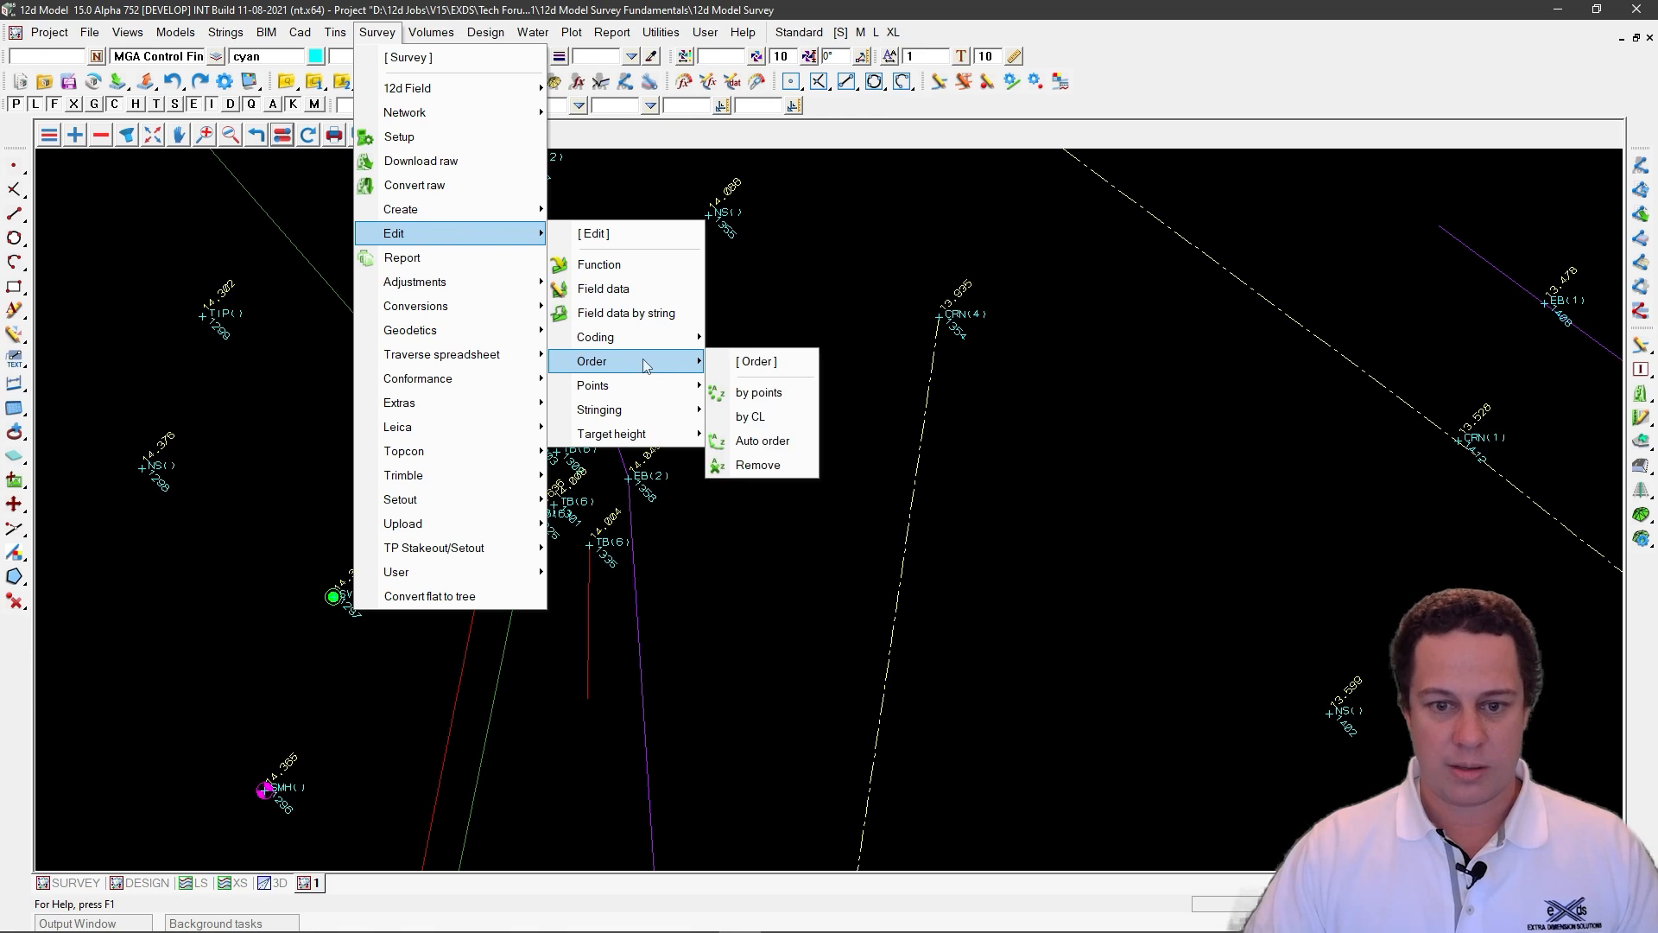
left_click(787, 441)
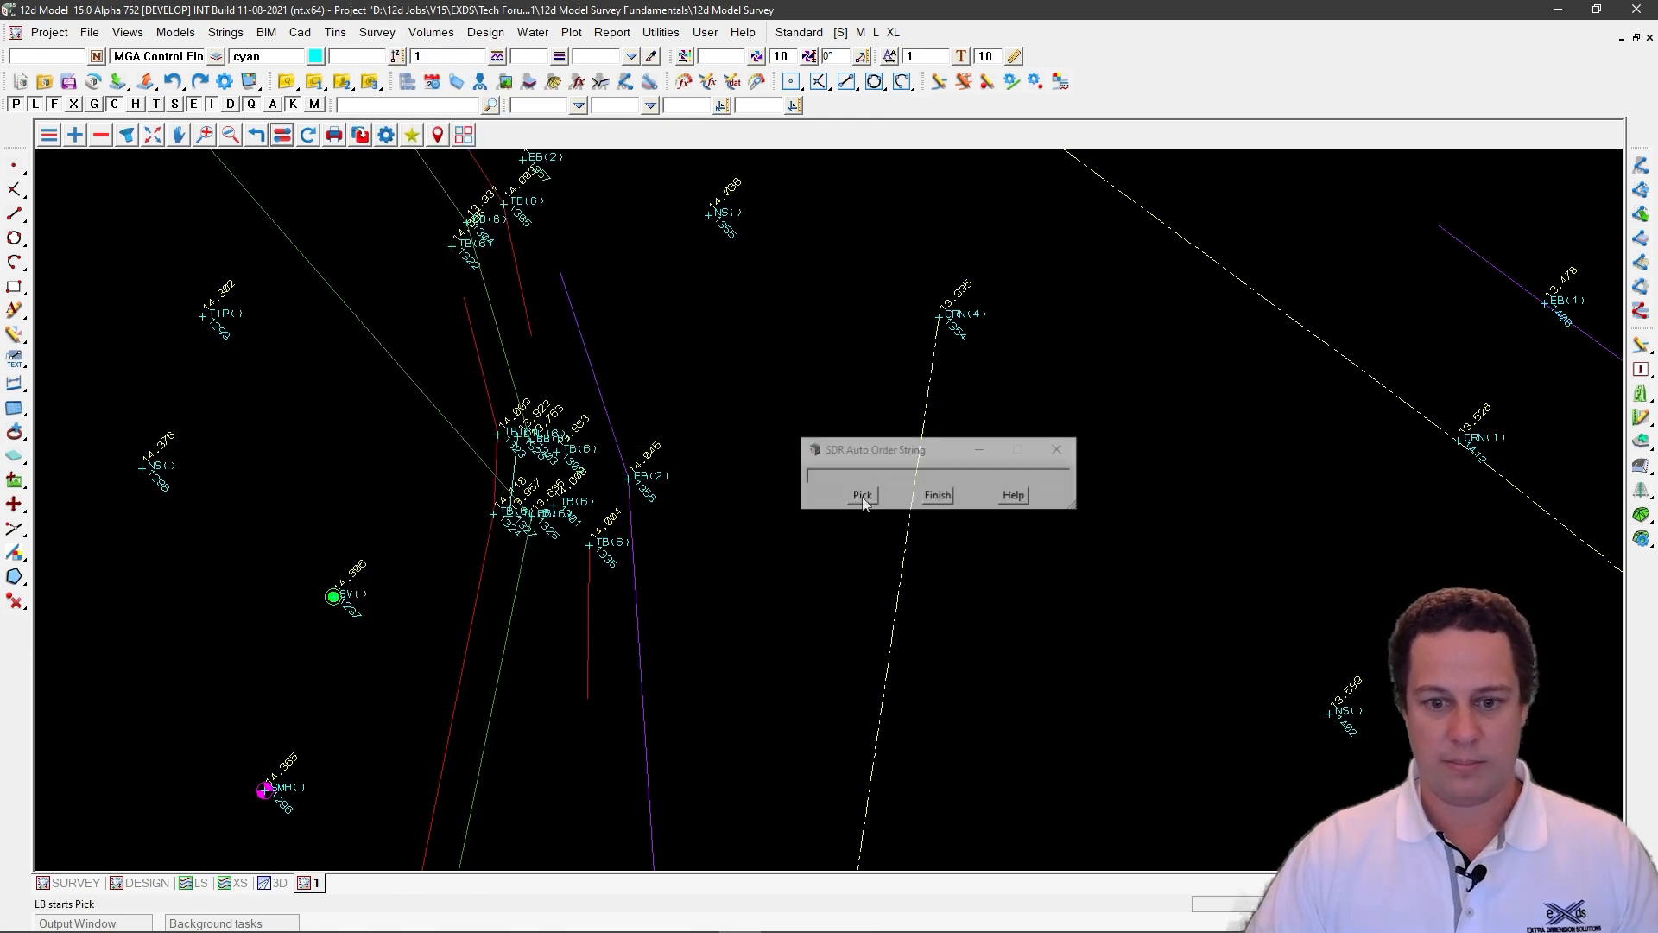
left_click(862, 495)
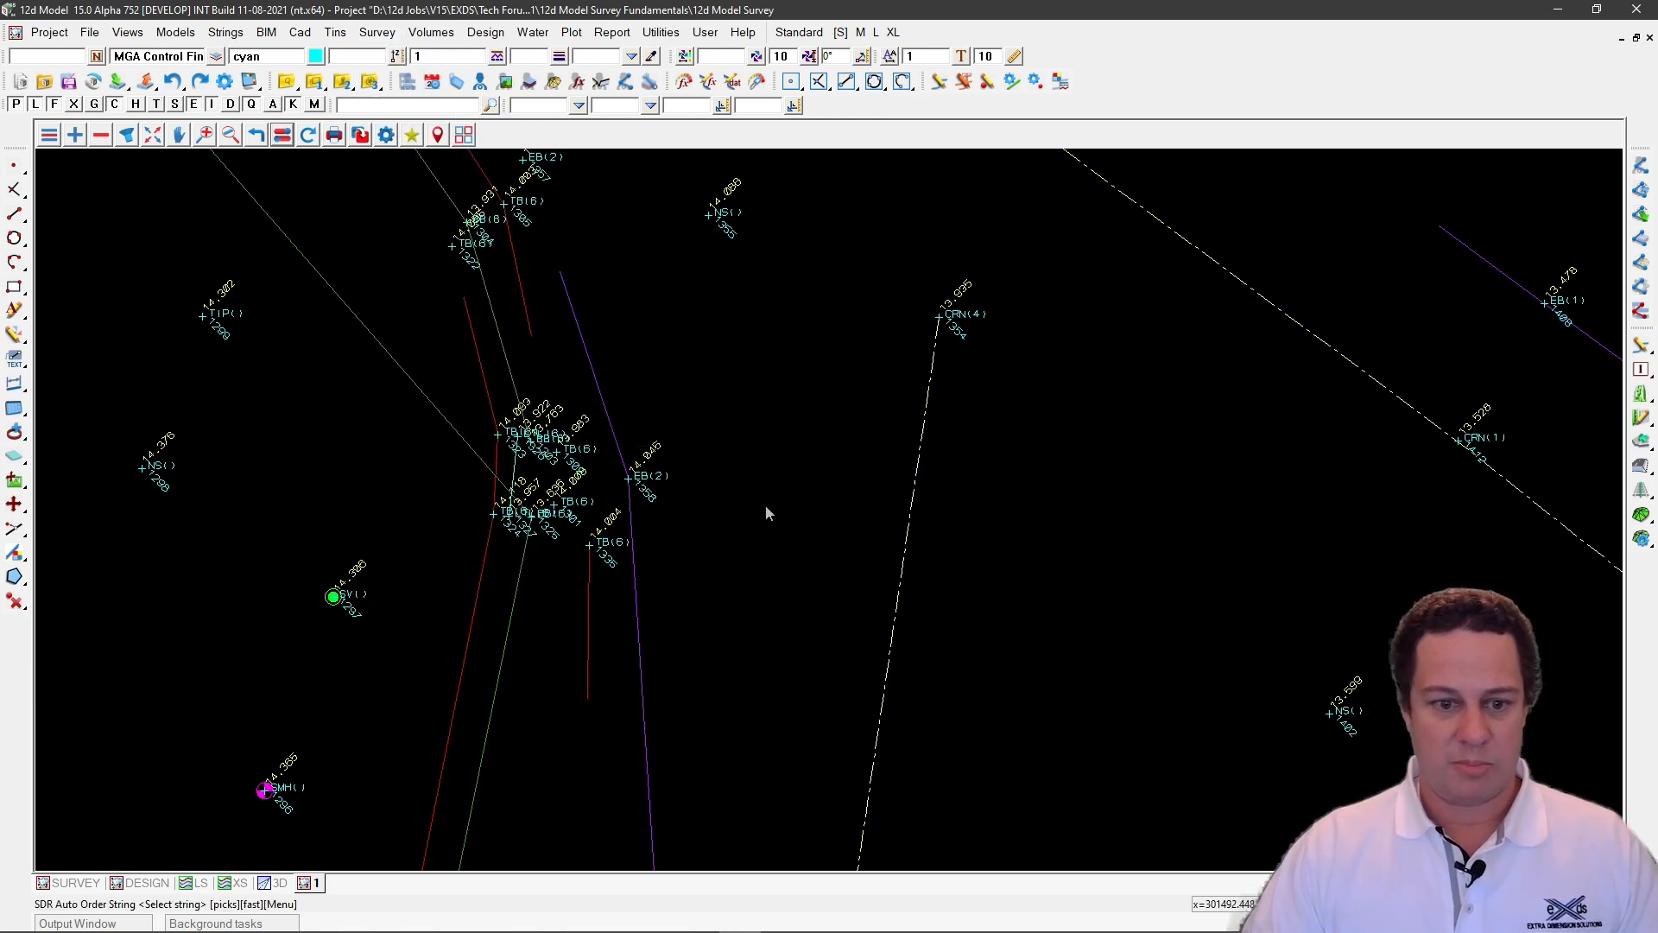
left_click(505, 332)
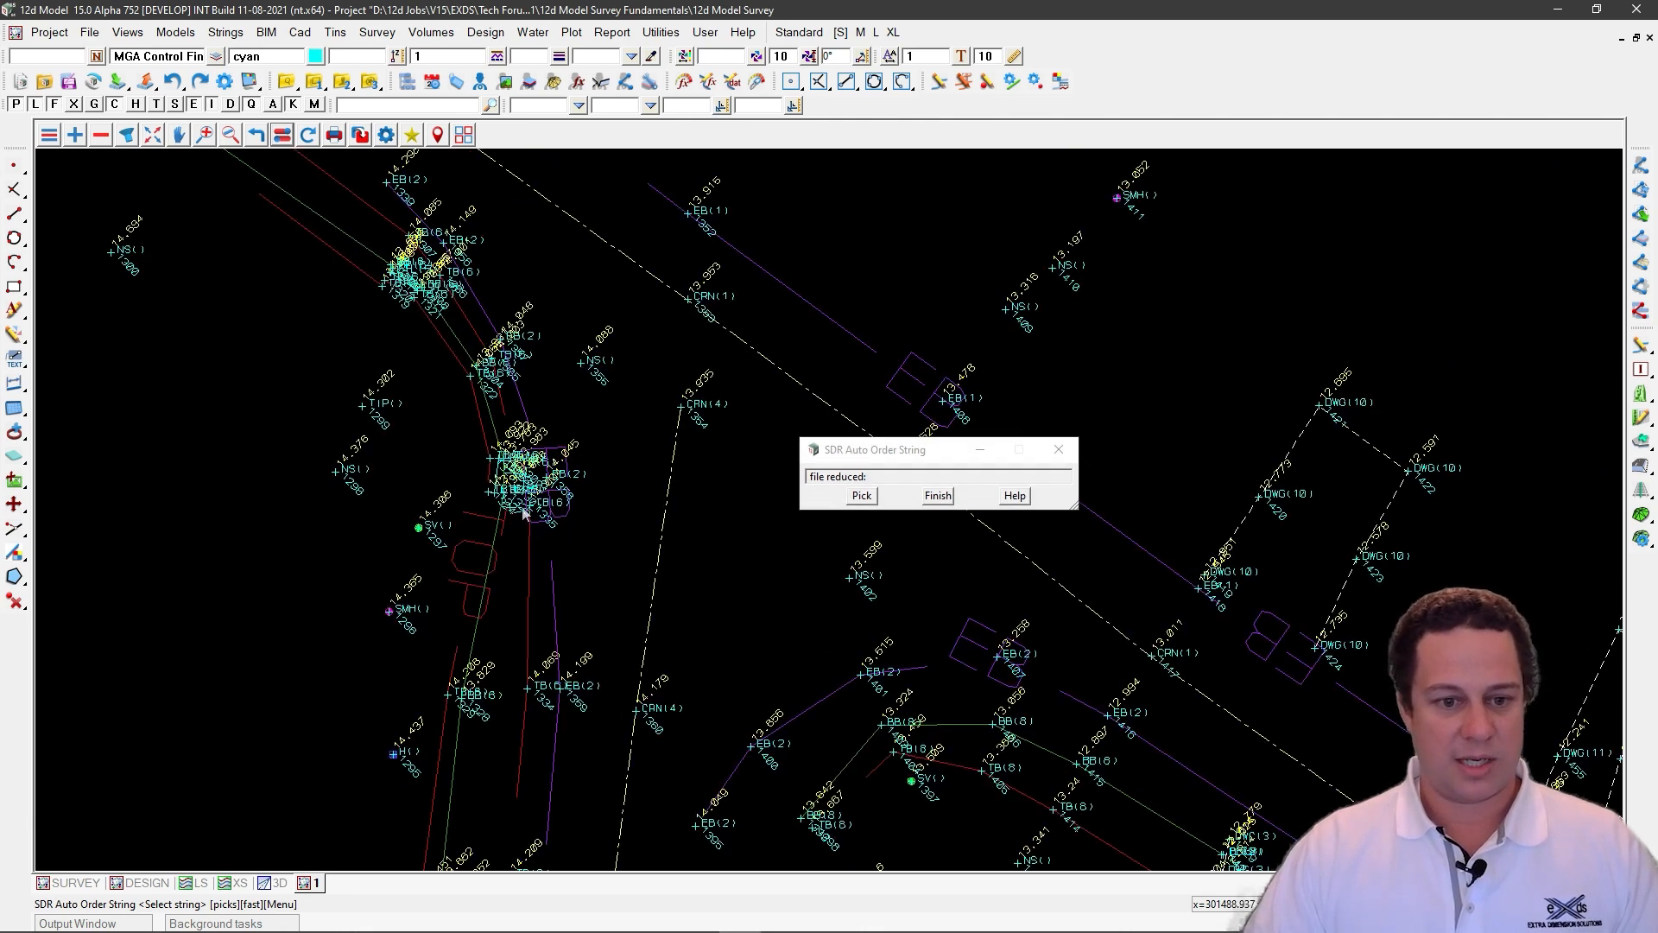
scroll(522, 508, "up", 4)
scroll(480, 564, "down", 3)
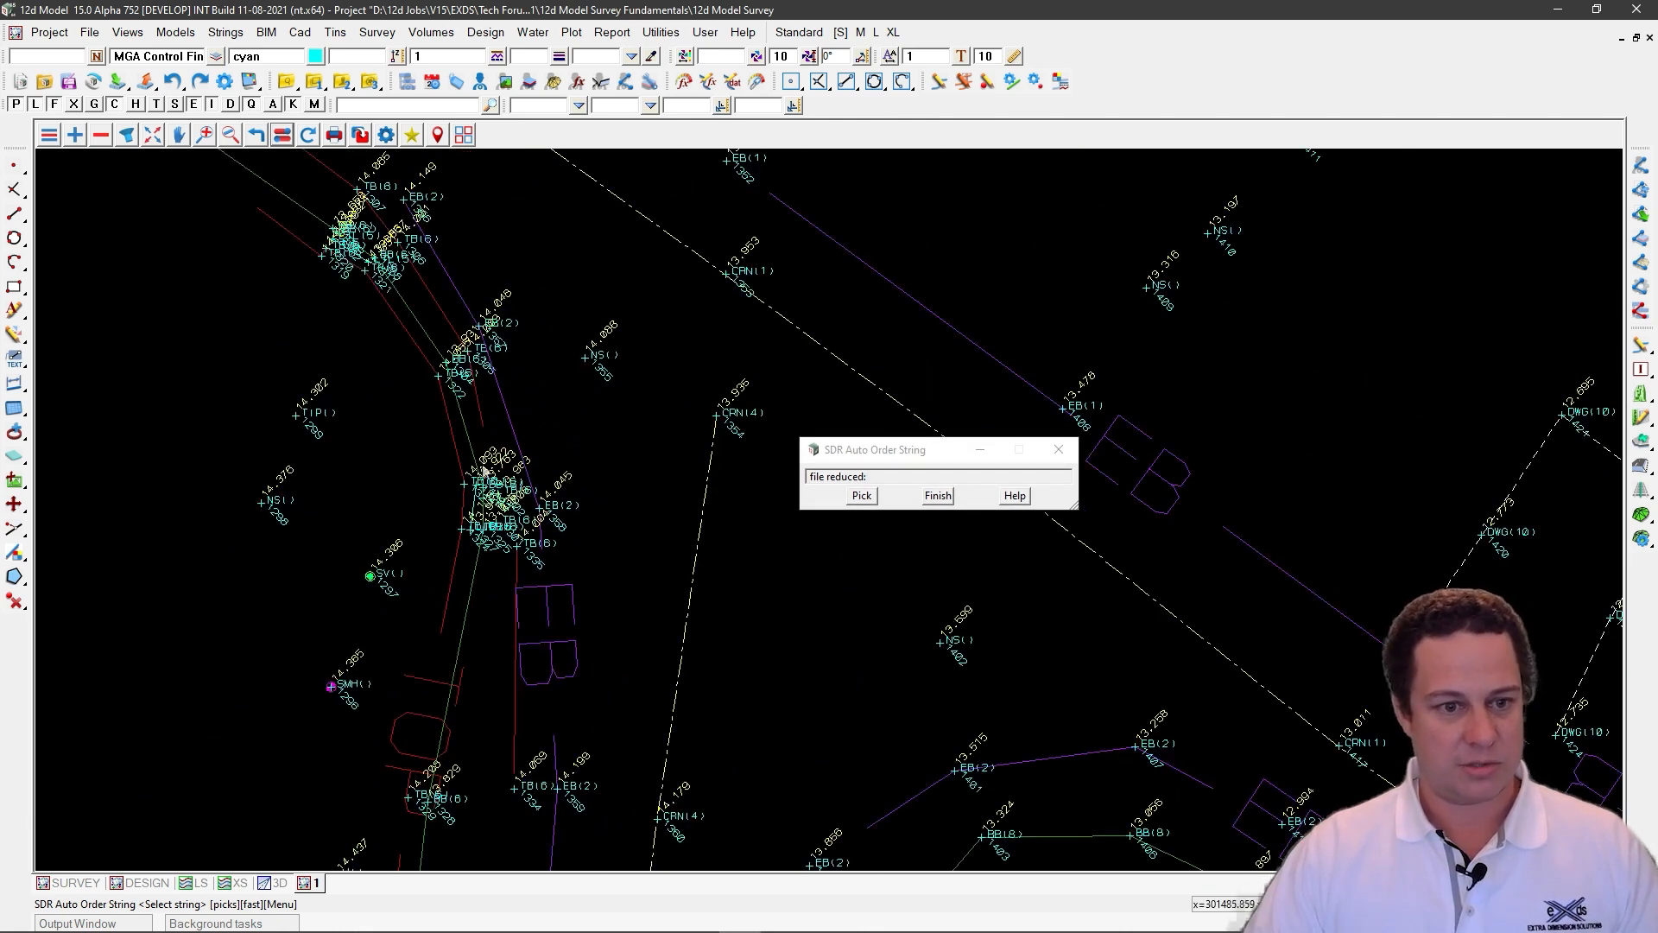
scroll(563, 524, "down", 3)
scroll(361, 321, "up", 6)
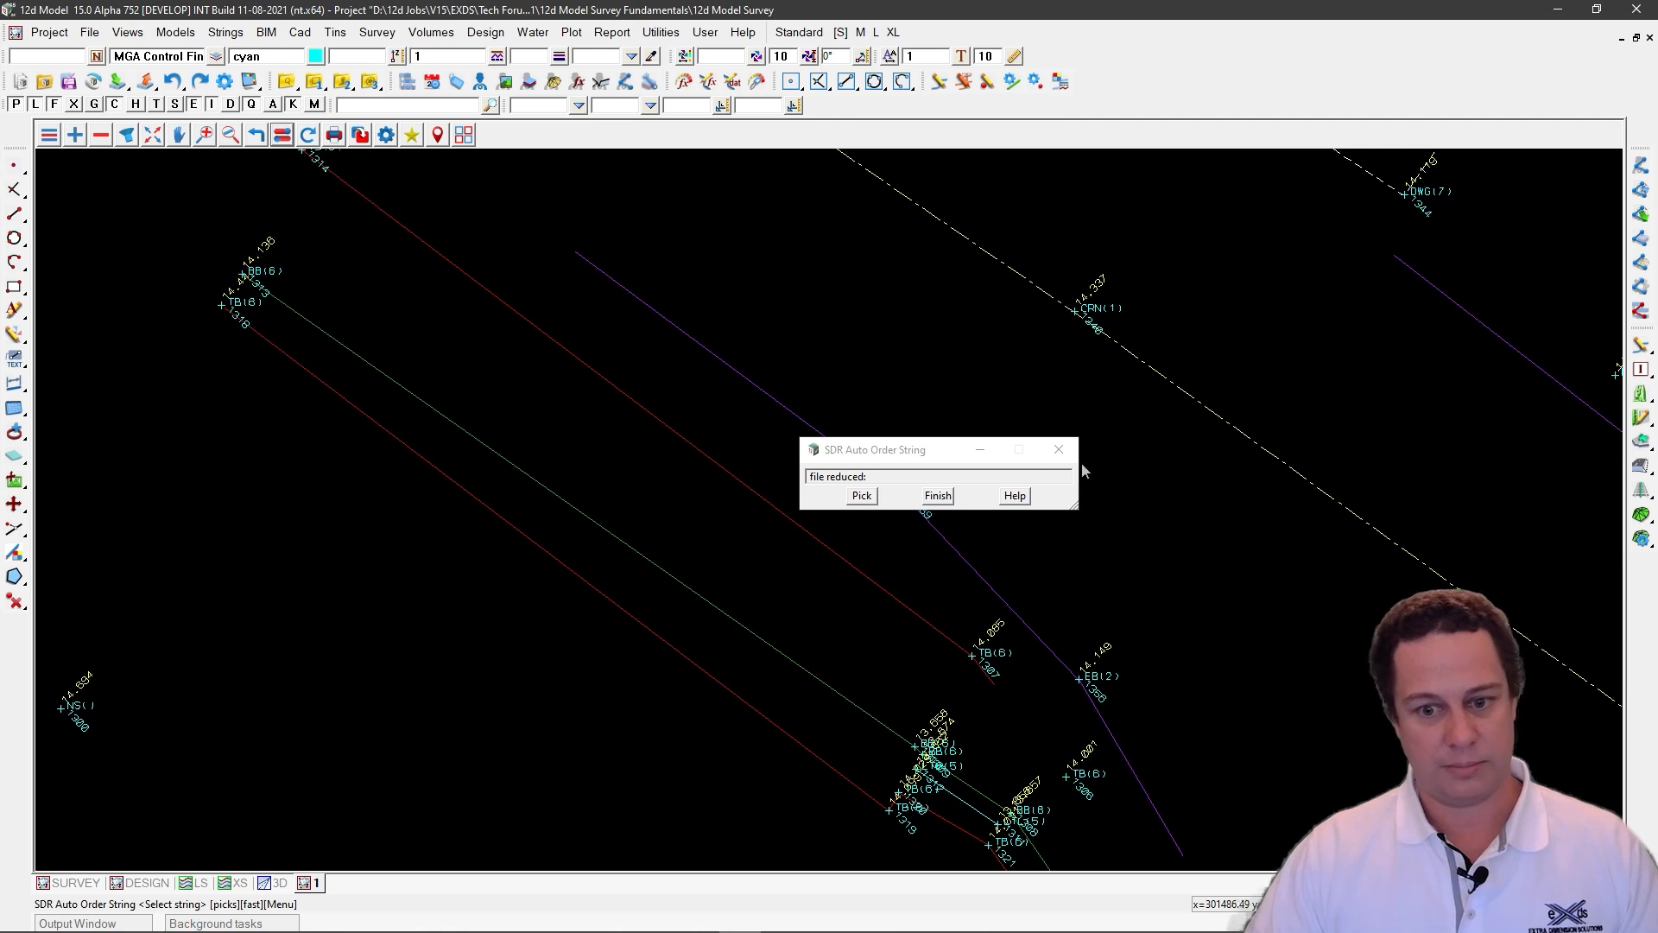
left_click(940, 498)
left_click(378, 32)
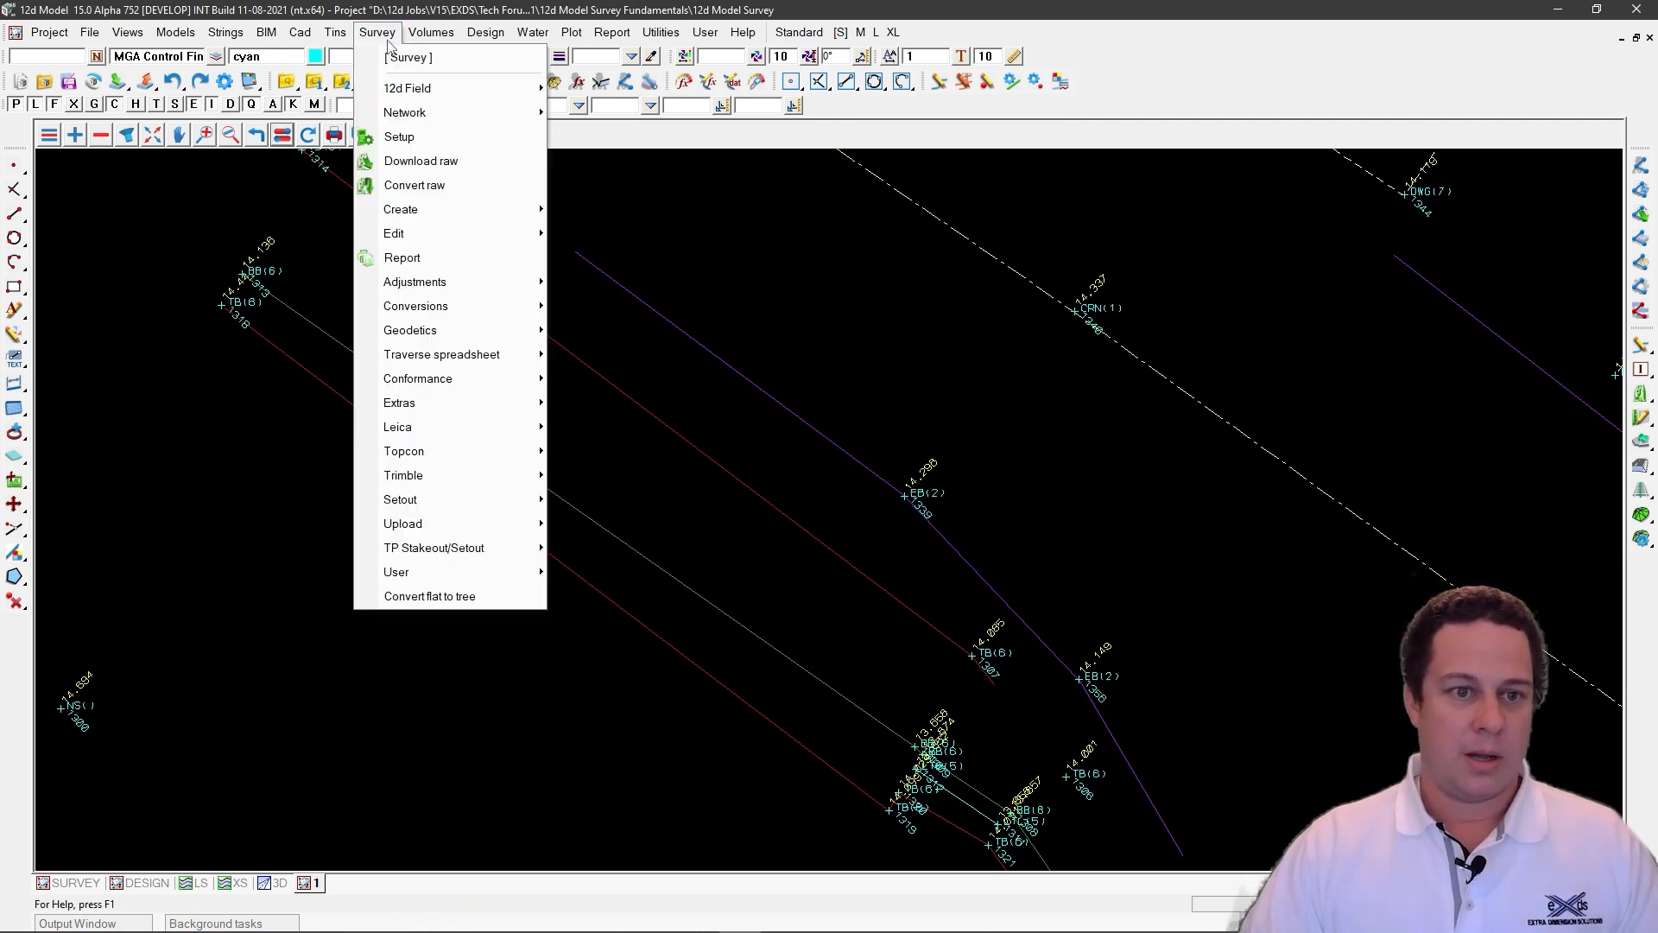
mouse_move(489, 235)
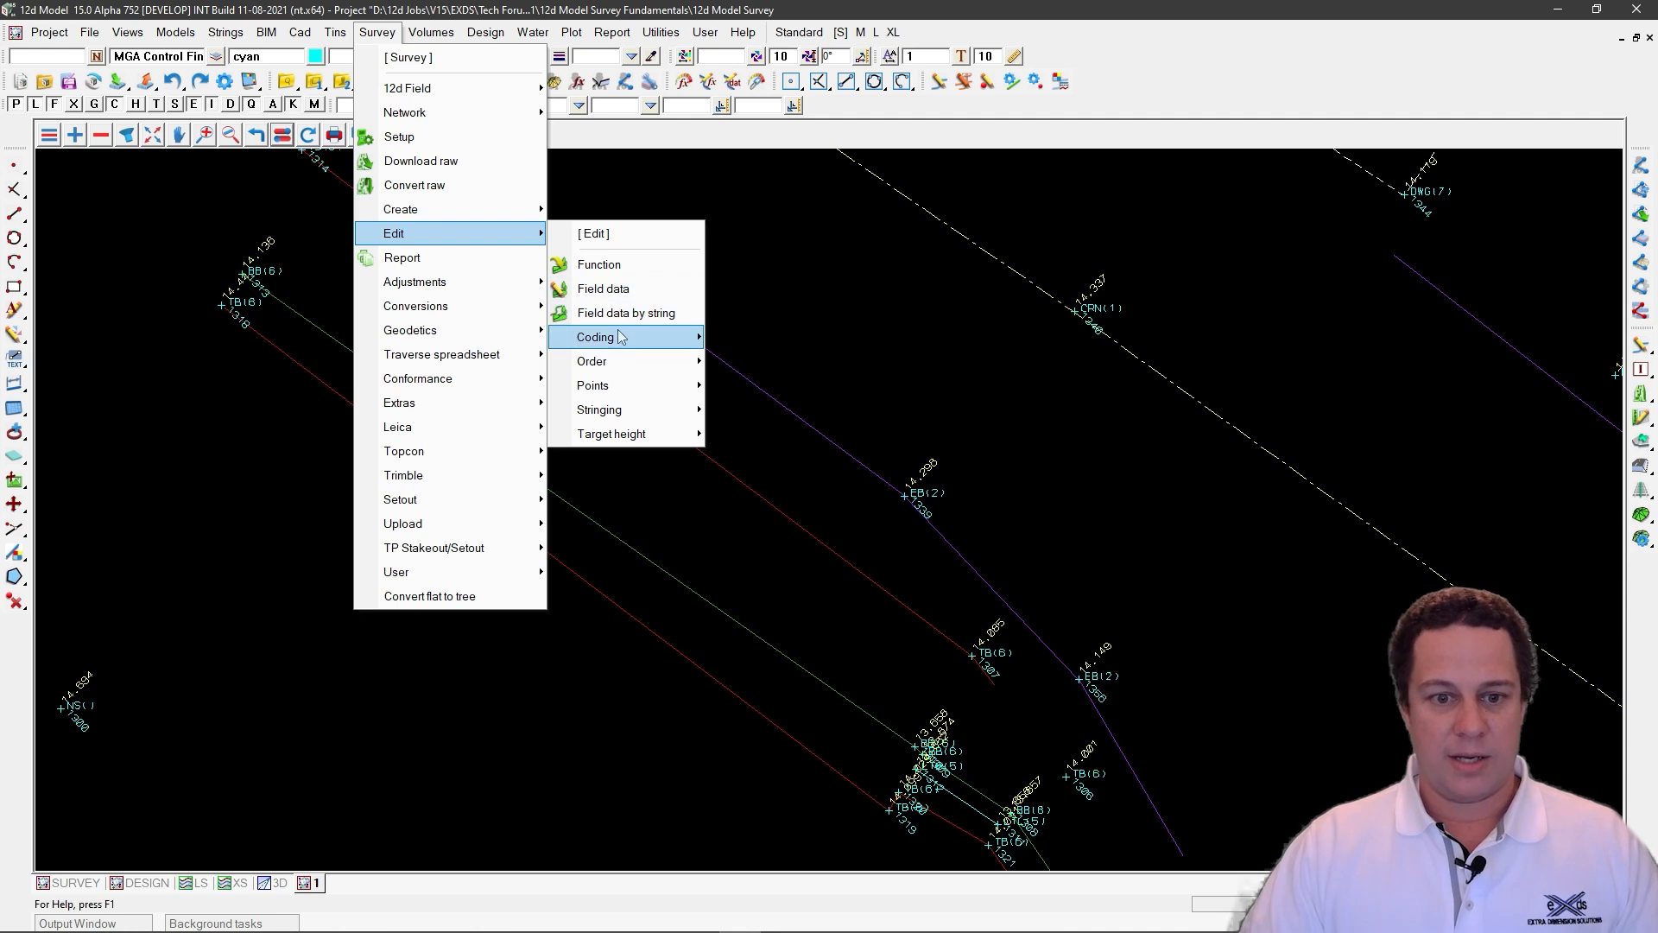
mouse_move(620, 337)
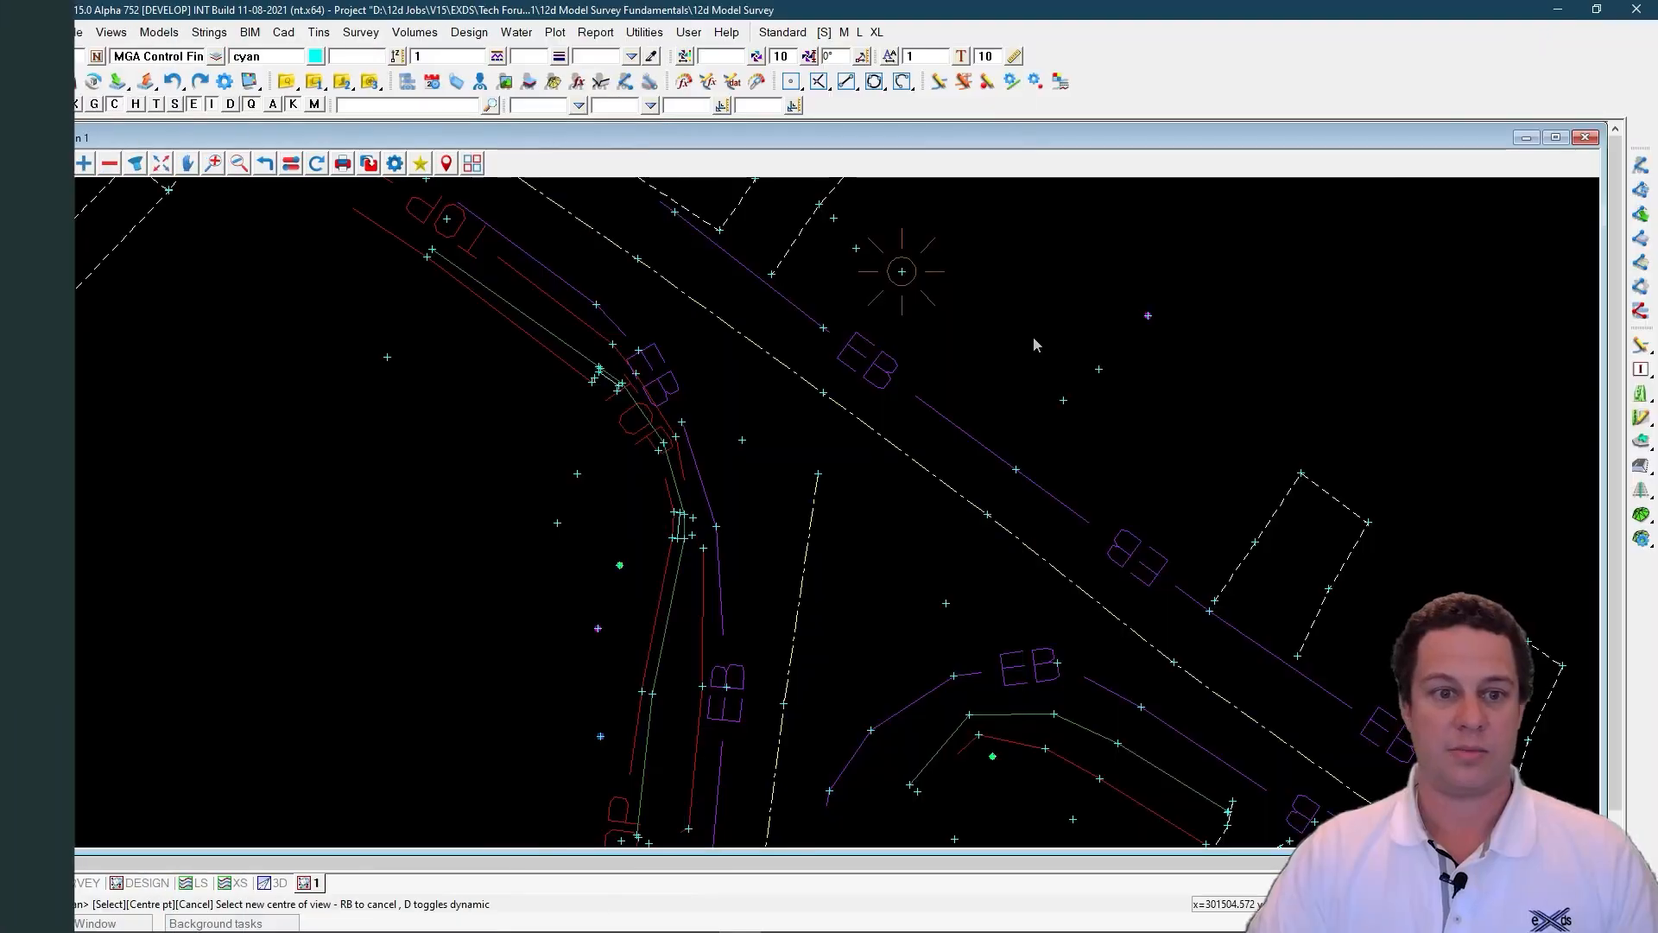
Step: Open the field data of the 4339aco function for editing
left_click(361, 32)
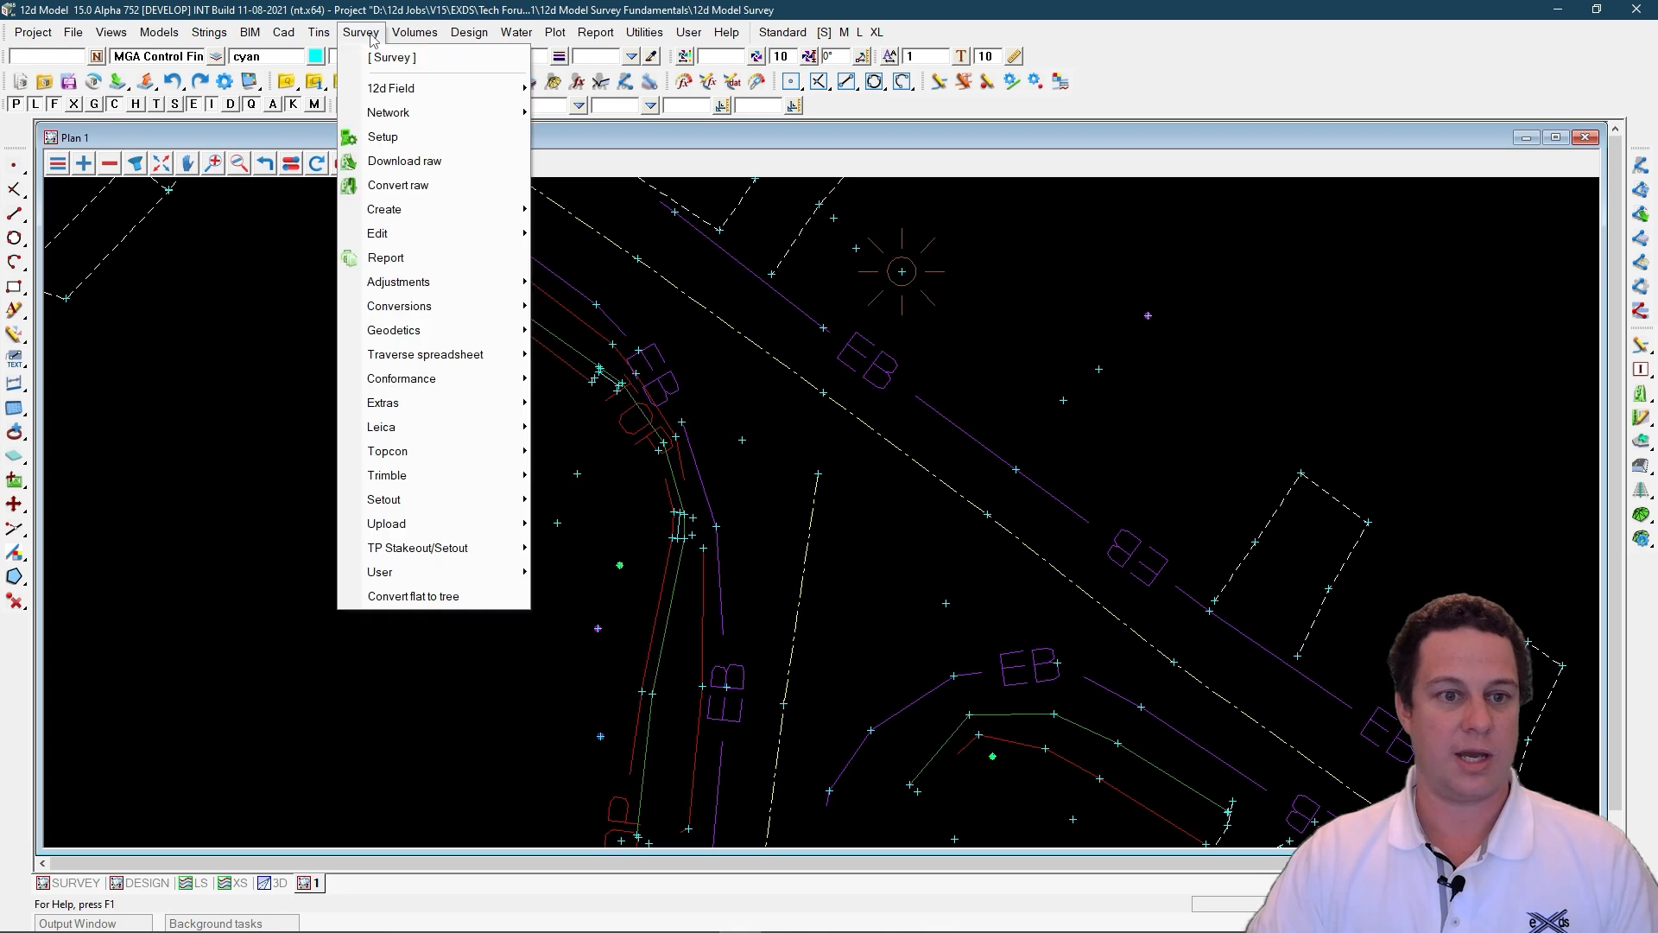
mouse_move(477, 231)
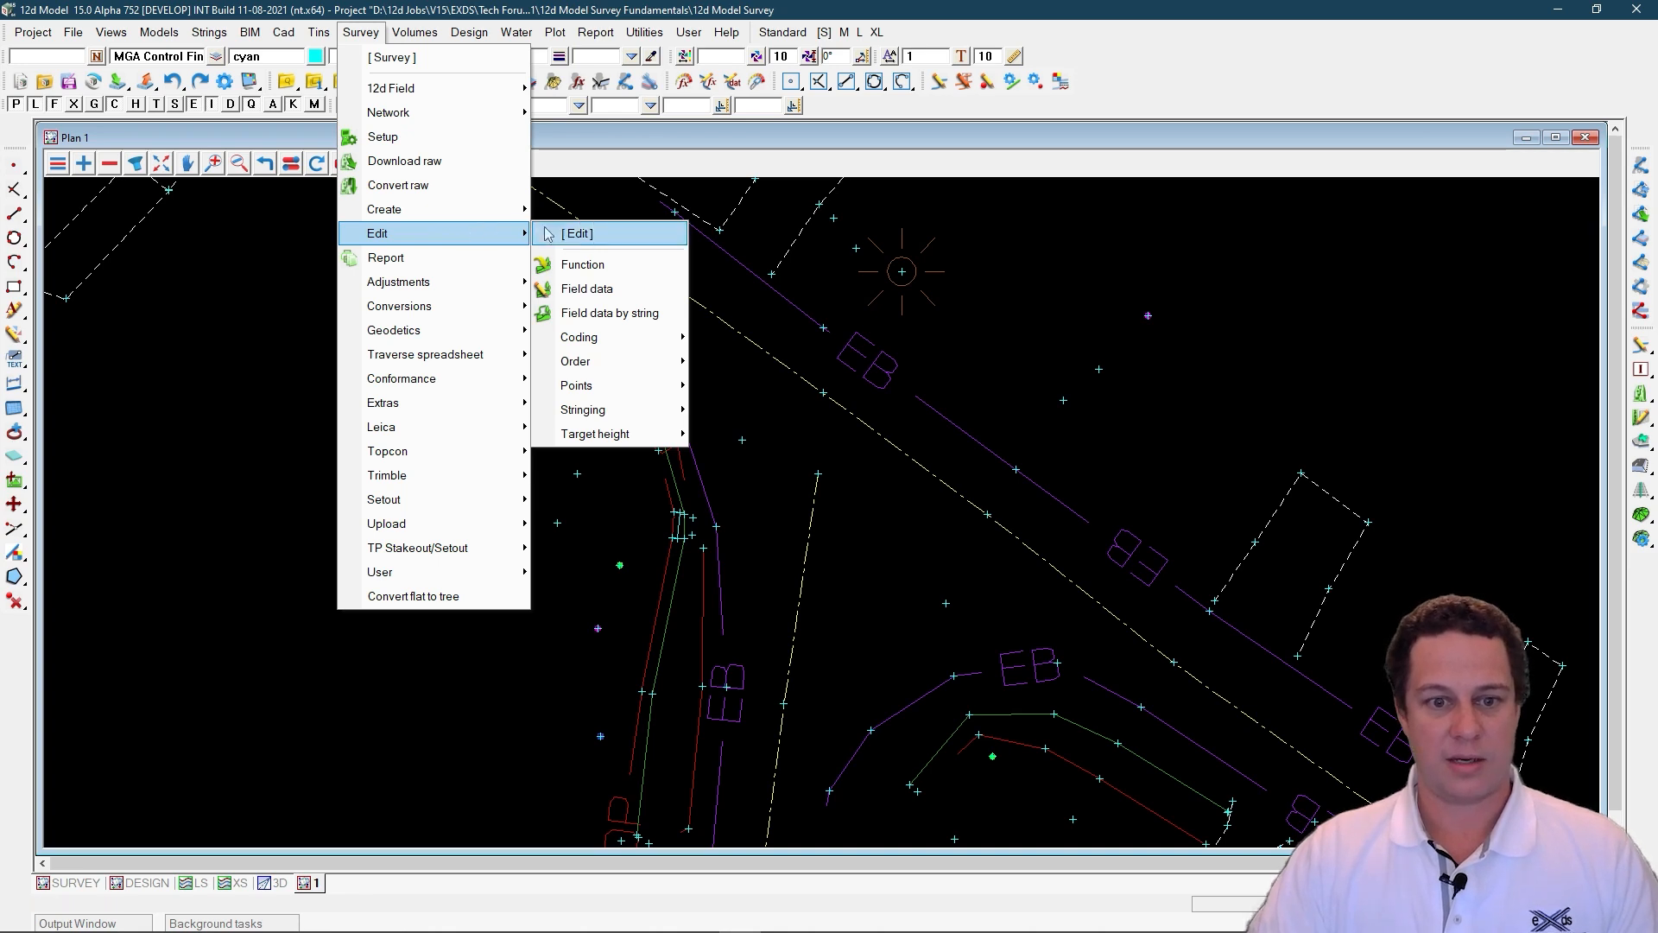
left_click(633, 290)
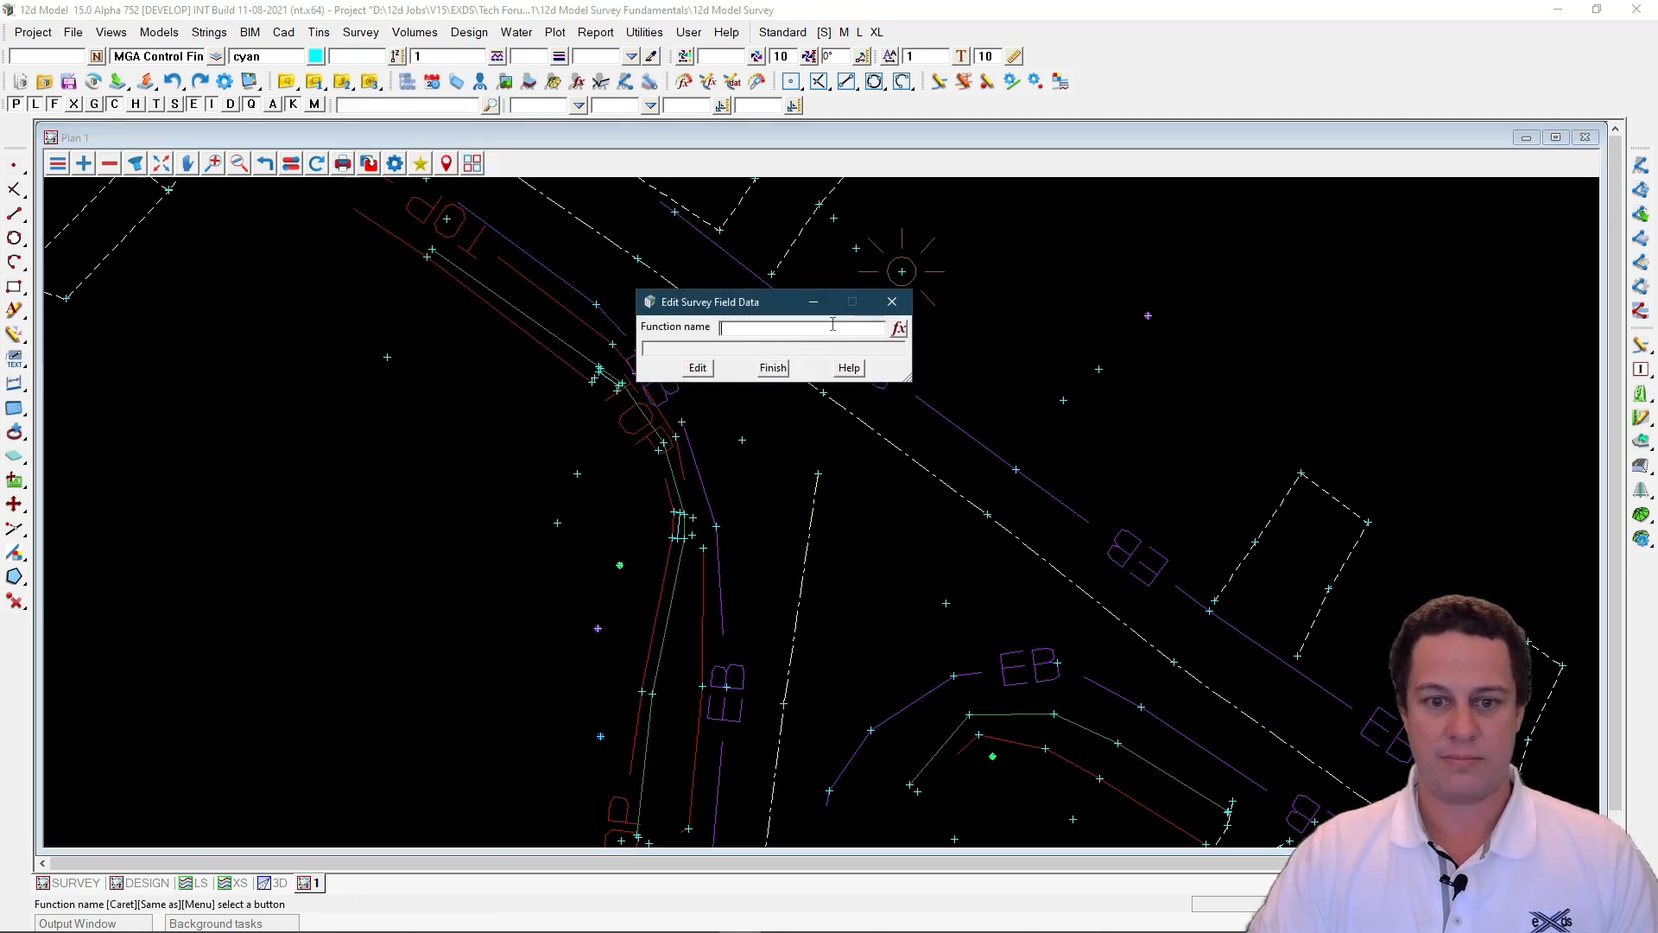
left_click(898, 329)
double_click(928, 345)
left_click(700, 370)
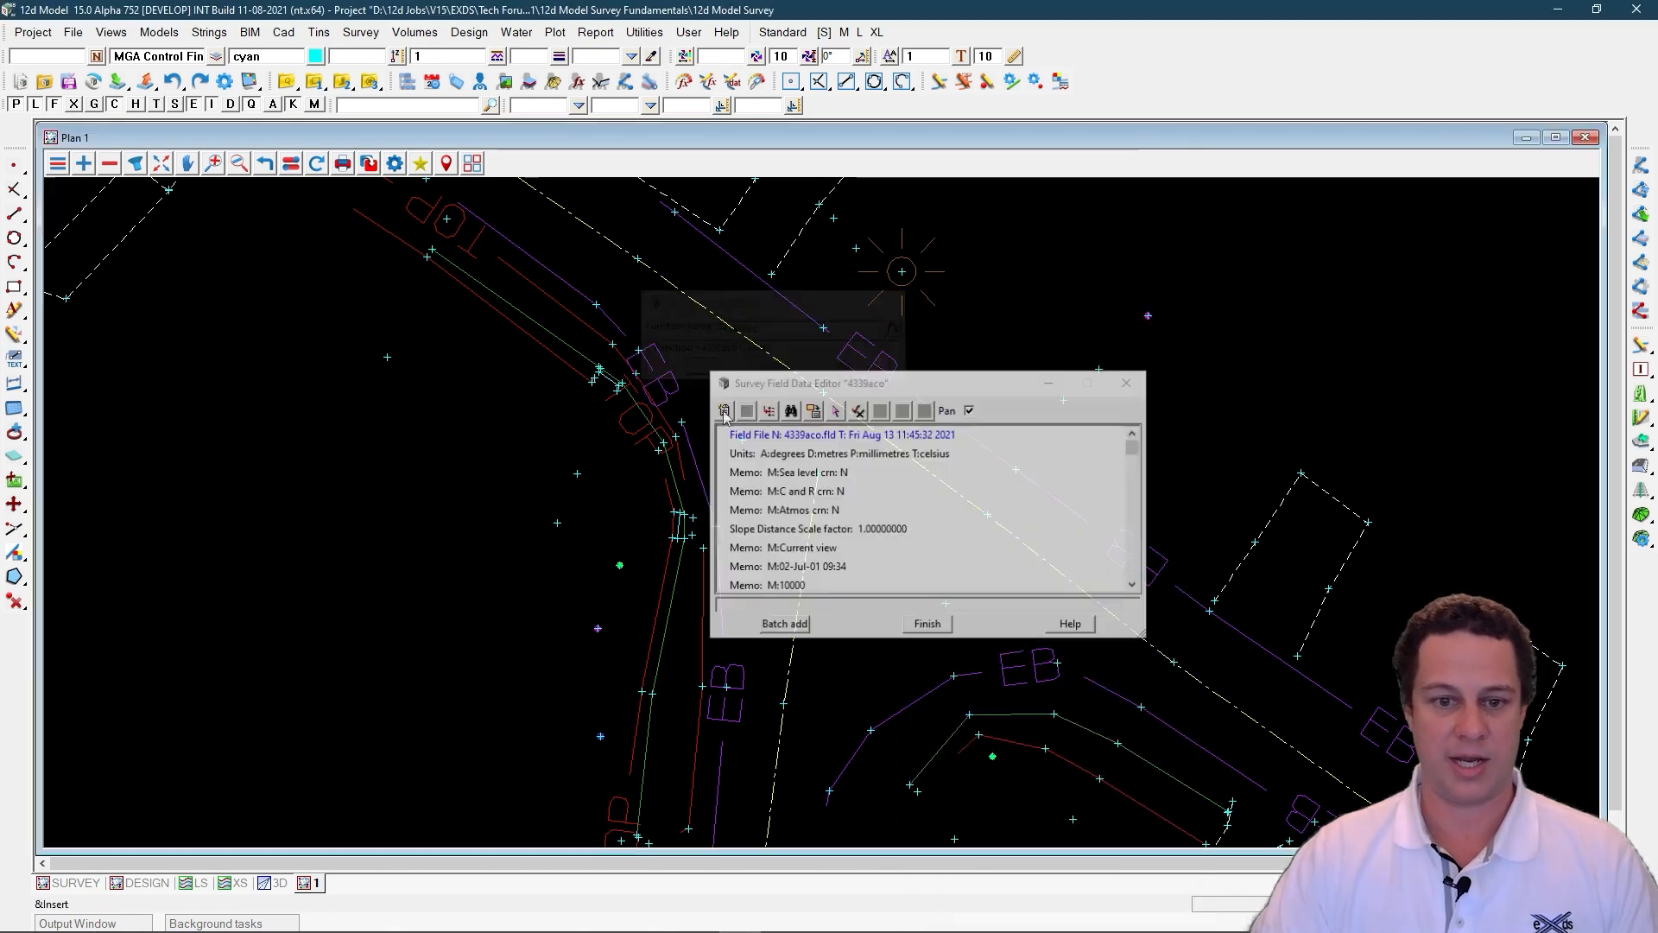
Step: Enlarge the Survey Field Data Editor and arrange it side by side with the Plan 1 view
left_click_drag(825, 379, 164, 199)
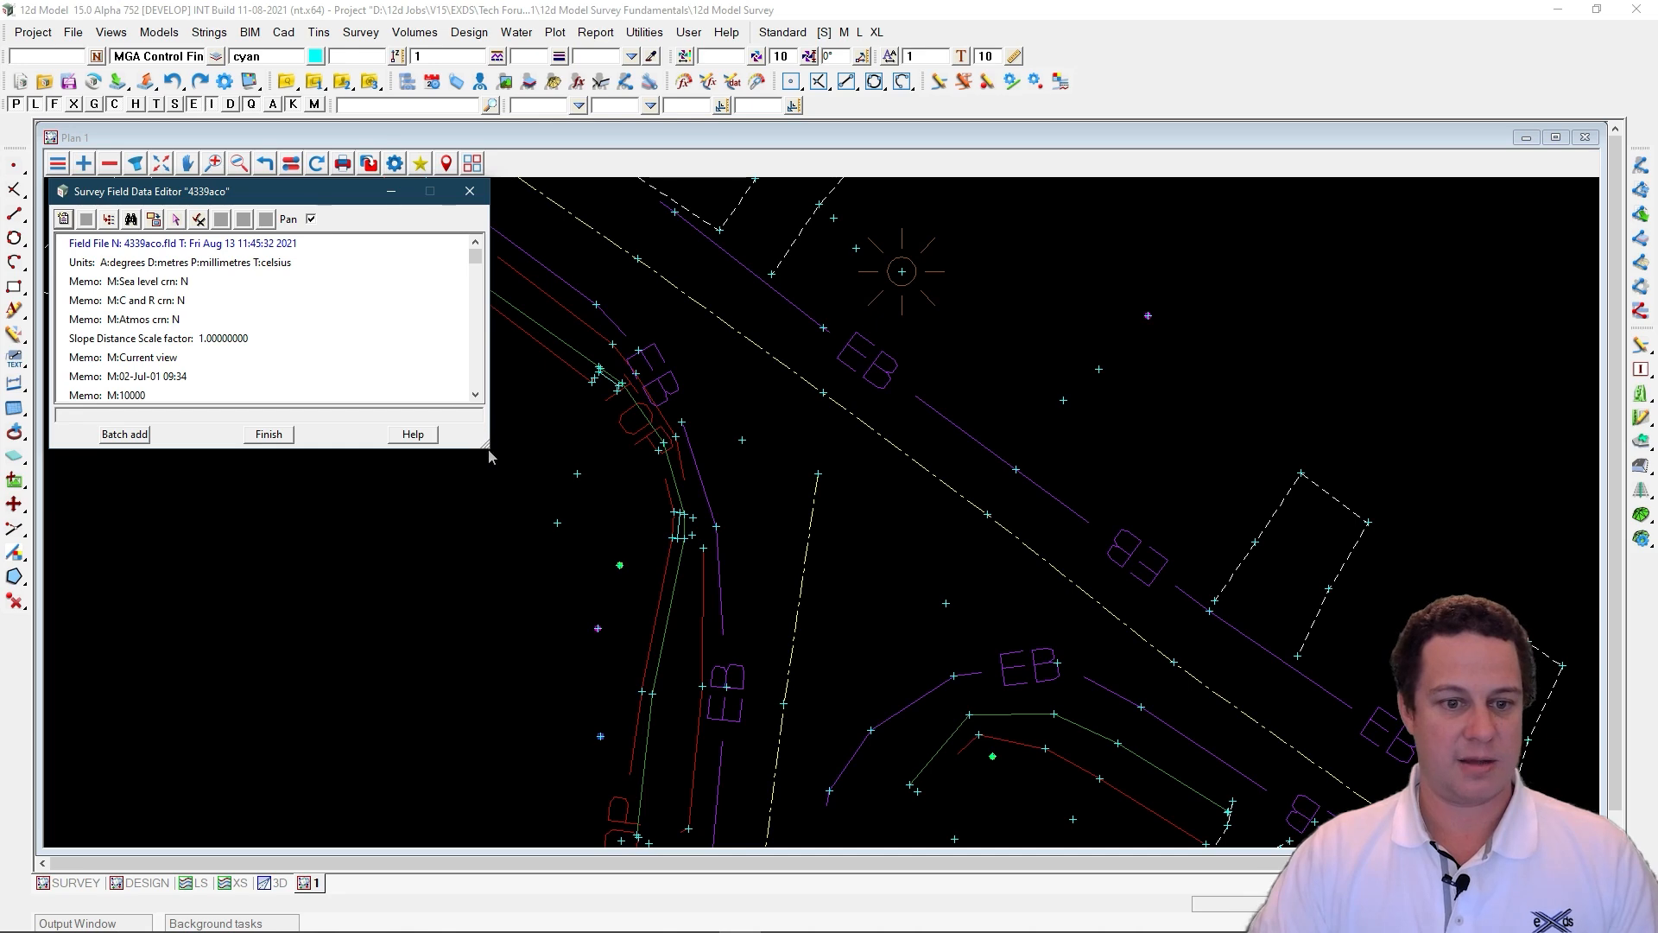
left_click_drag(488, 438, 752, 835)
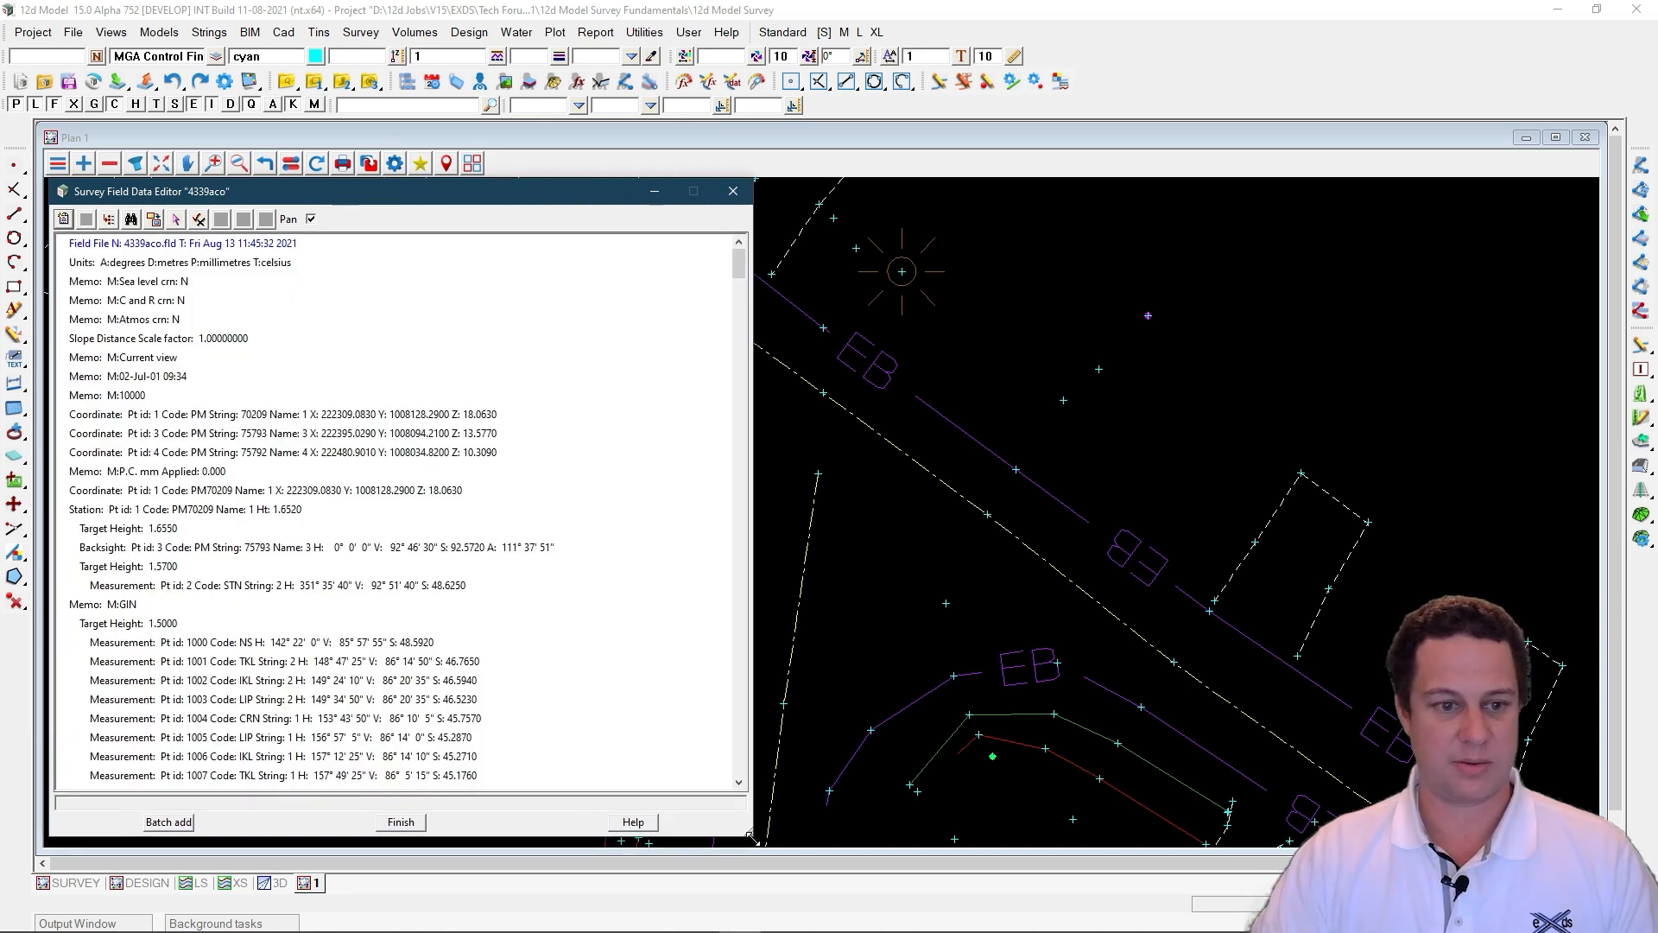
left_click(473, 163)
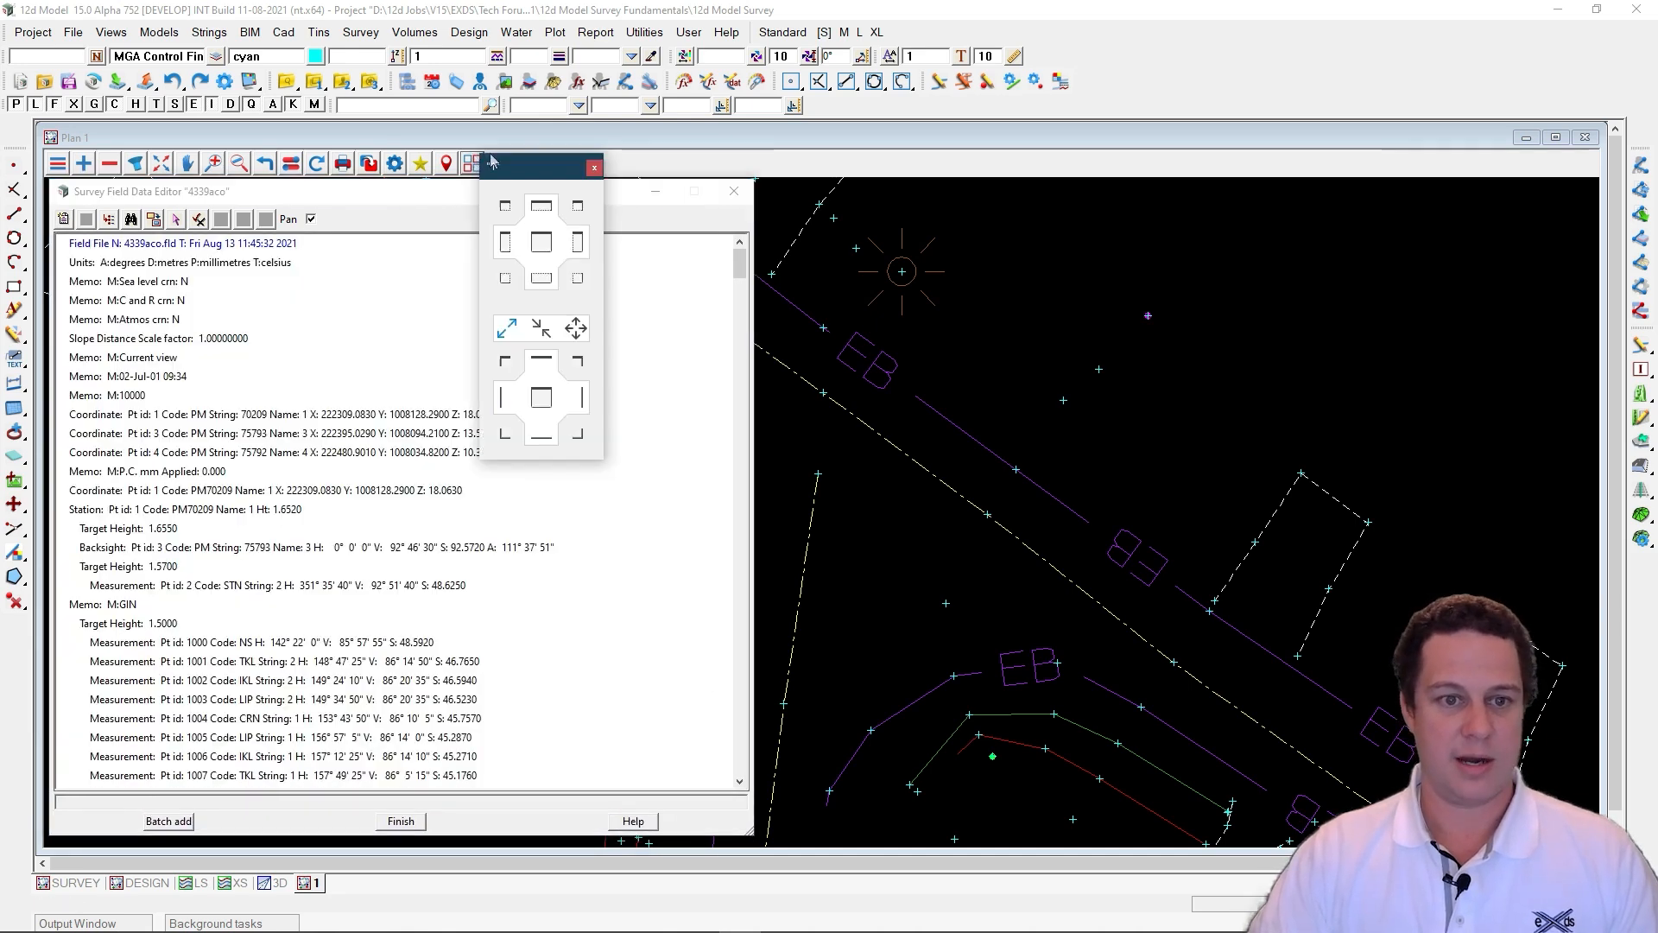
left_click(578, 242)
left_click_drag(753, 179, 817, 125)
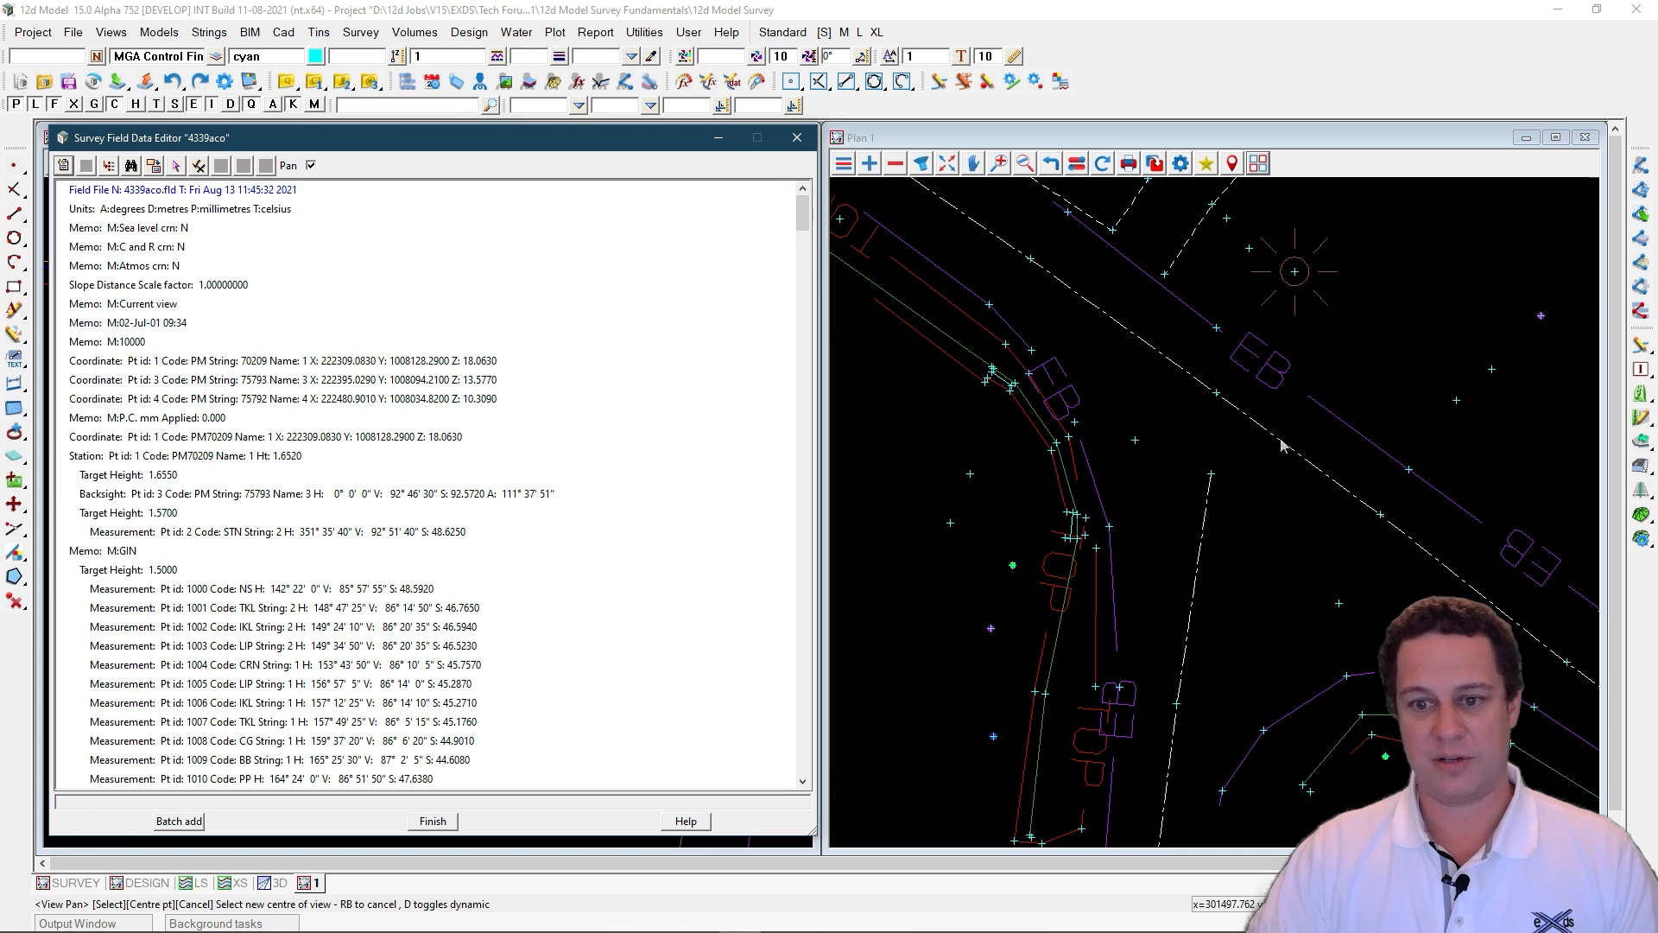
Step: Step through the field measurements from point 1001 to 1030, tracing each in plan, and select LIP point 1026
left_click(249, 611)
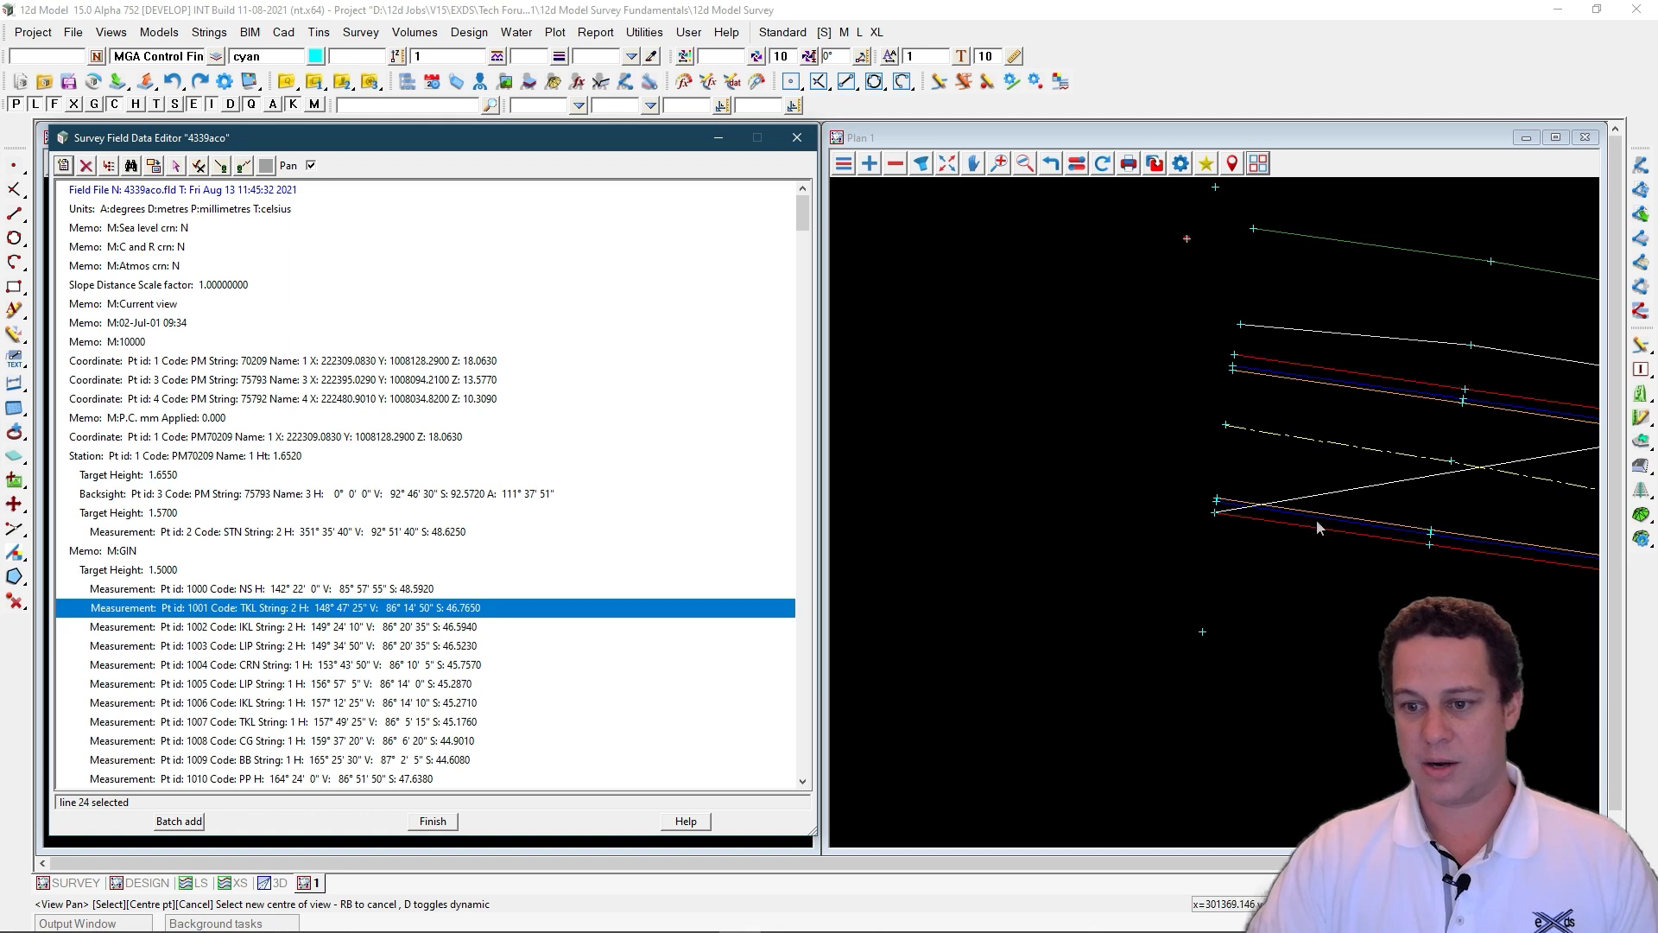
scroll(1092, 516, "down", 5)
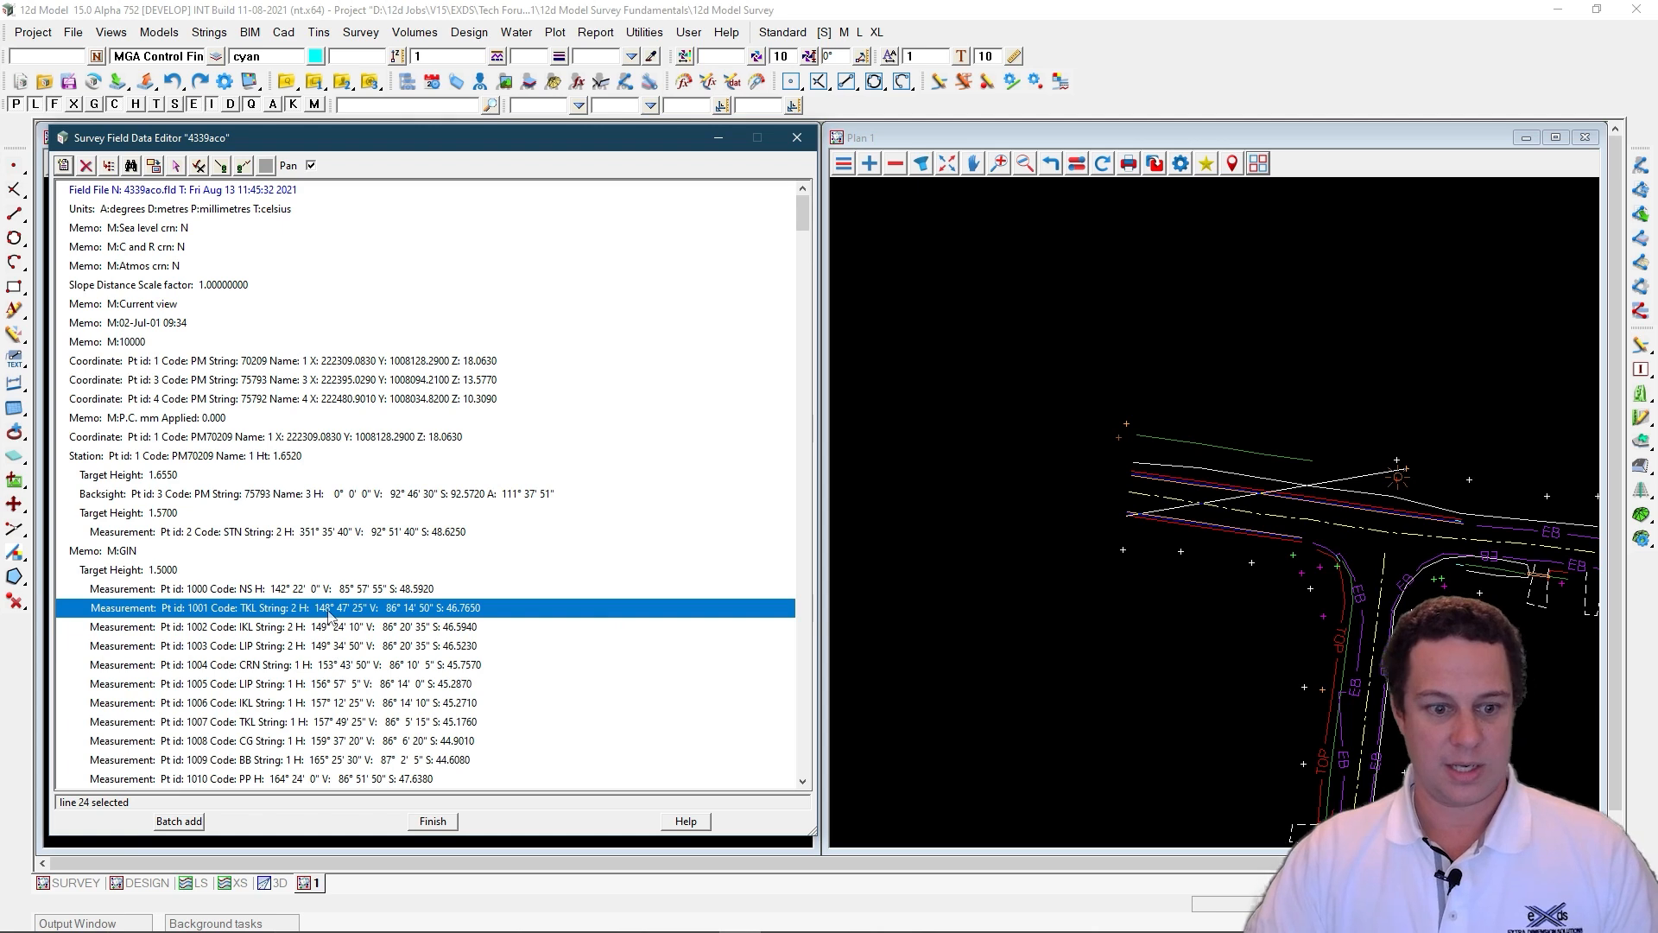
key("Down")
key("Down")
key("Down")
key("Down")
key("Down")
key("Down")
key("Down")
key("Down")
key("Down")
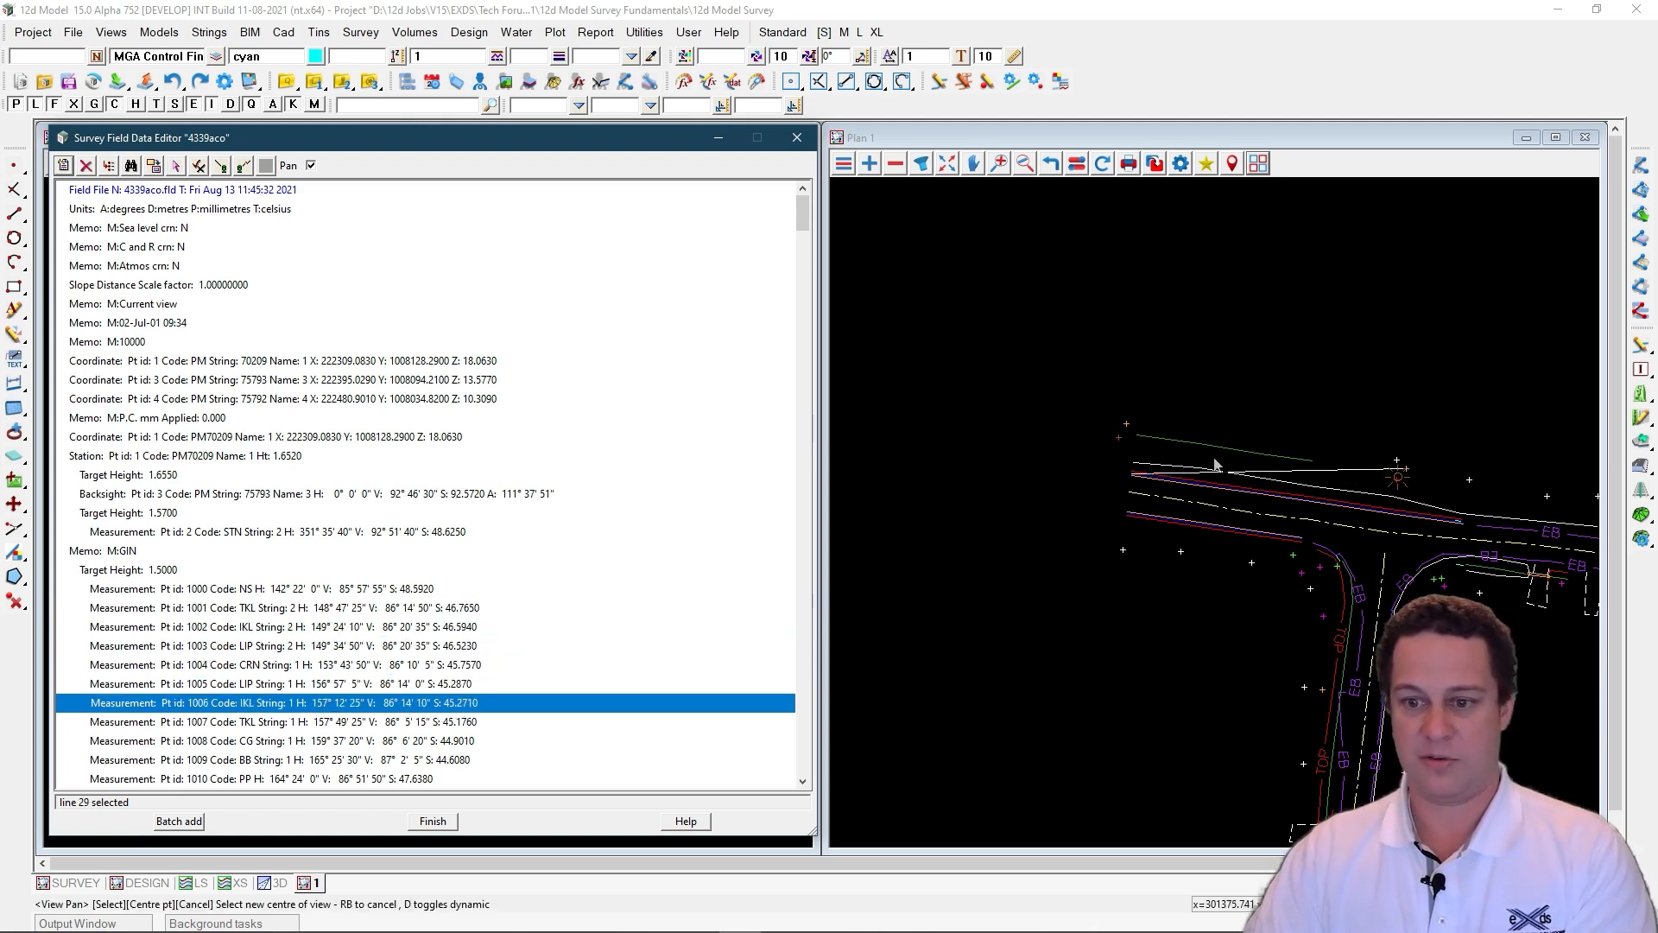
key("Down")
key("Down")
key("Down")
key("Down")
key("Down")
key("Down")
key("Down")
key("Down")
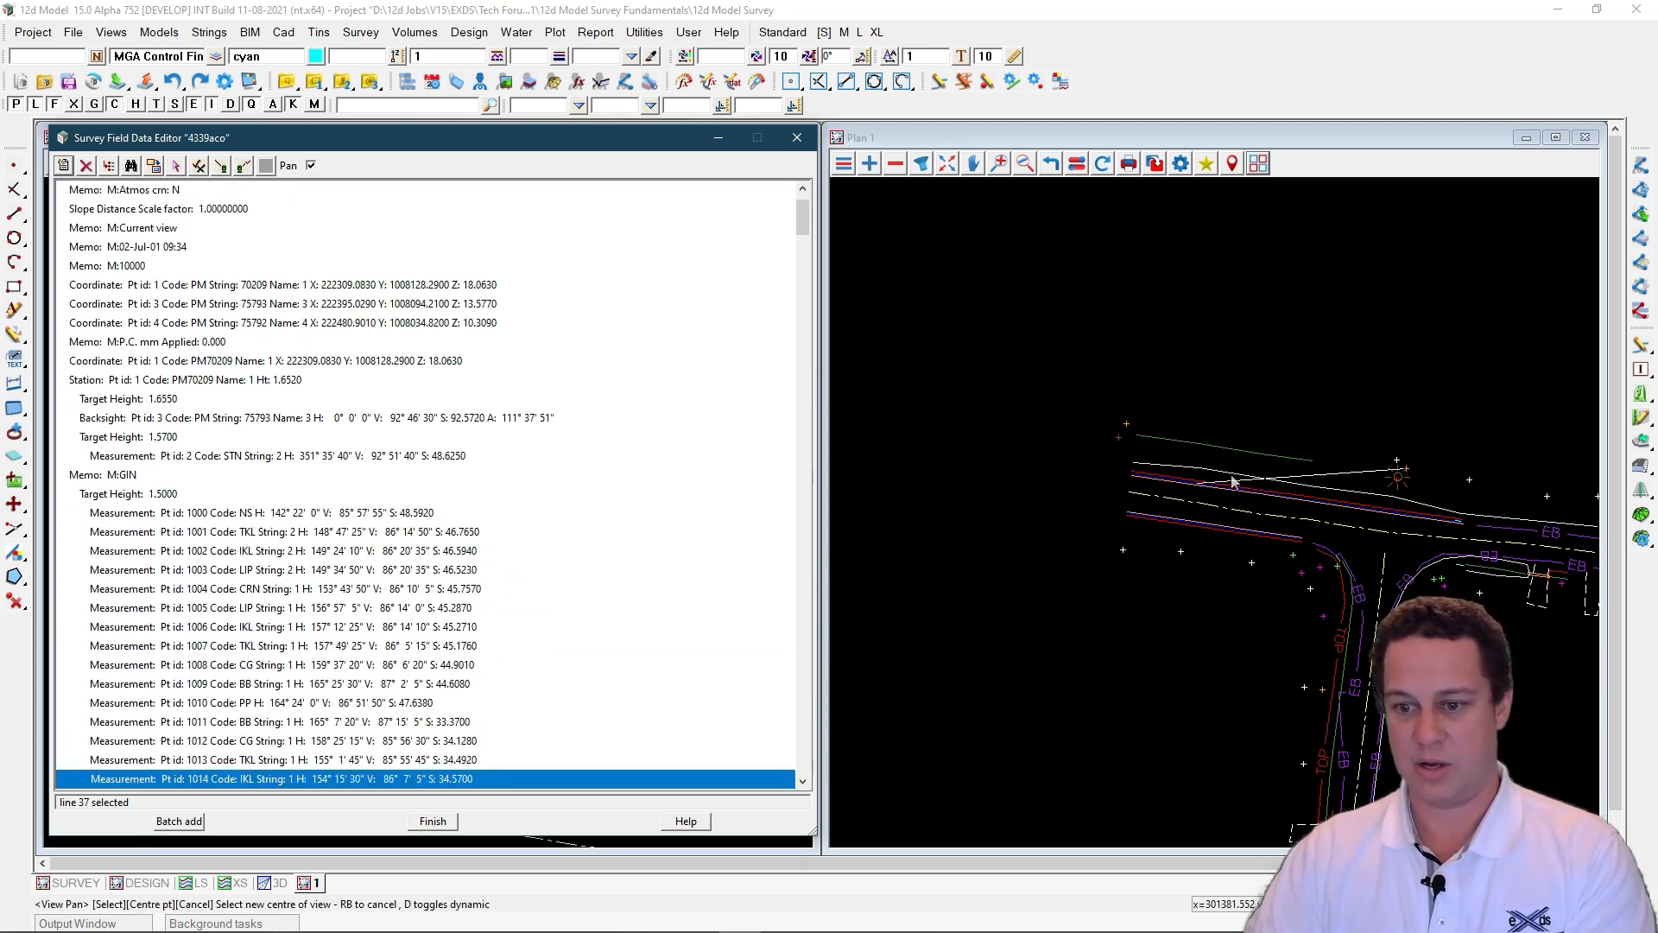
key("Down")
key("Down")
key("Down")
key("Down")
key("Down")
key("Down")
key("Down")
key("Down")
key("Down")
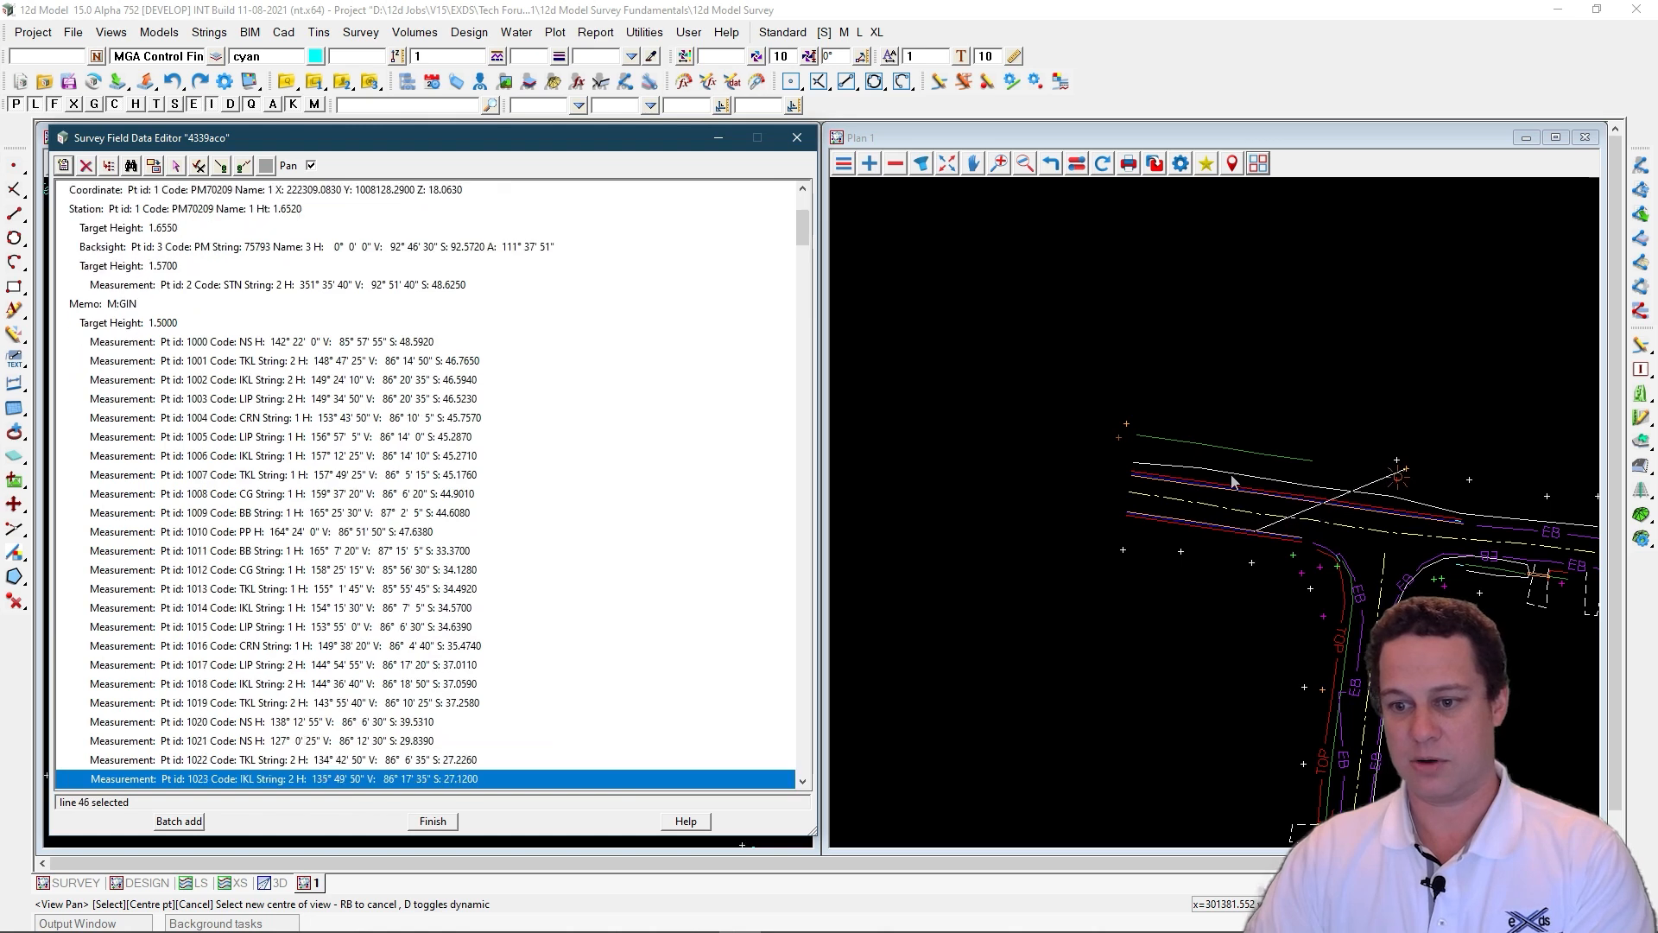
key("Down")
key("Down")
key("Down")
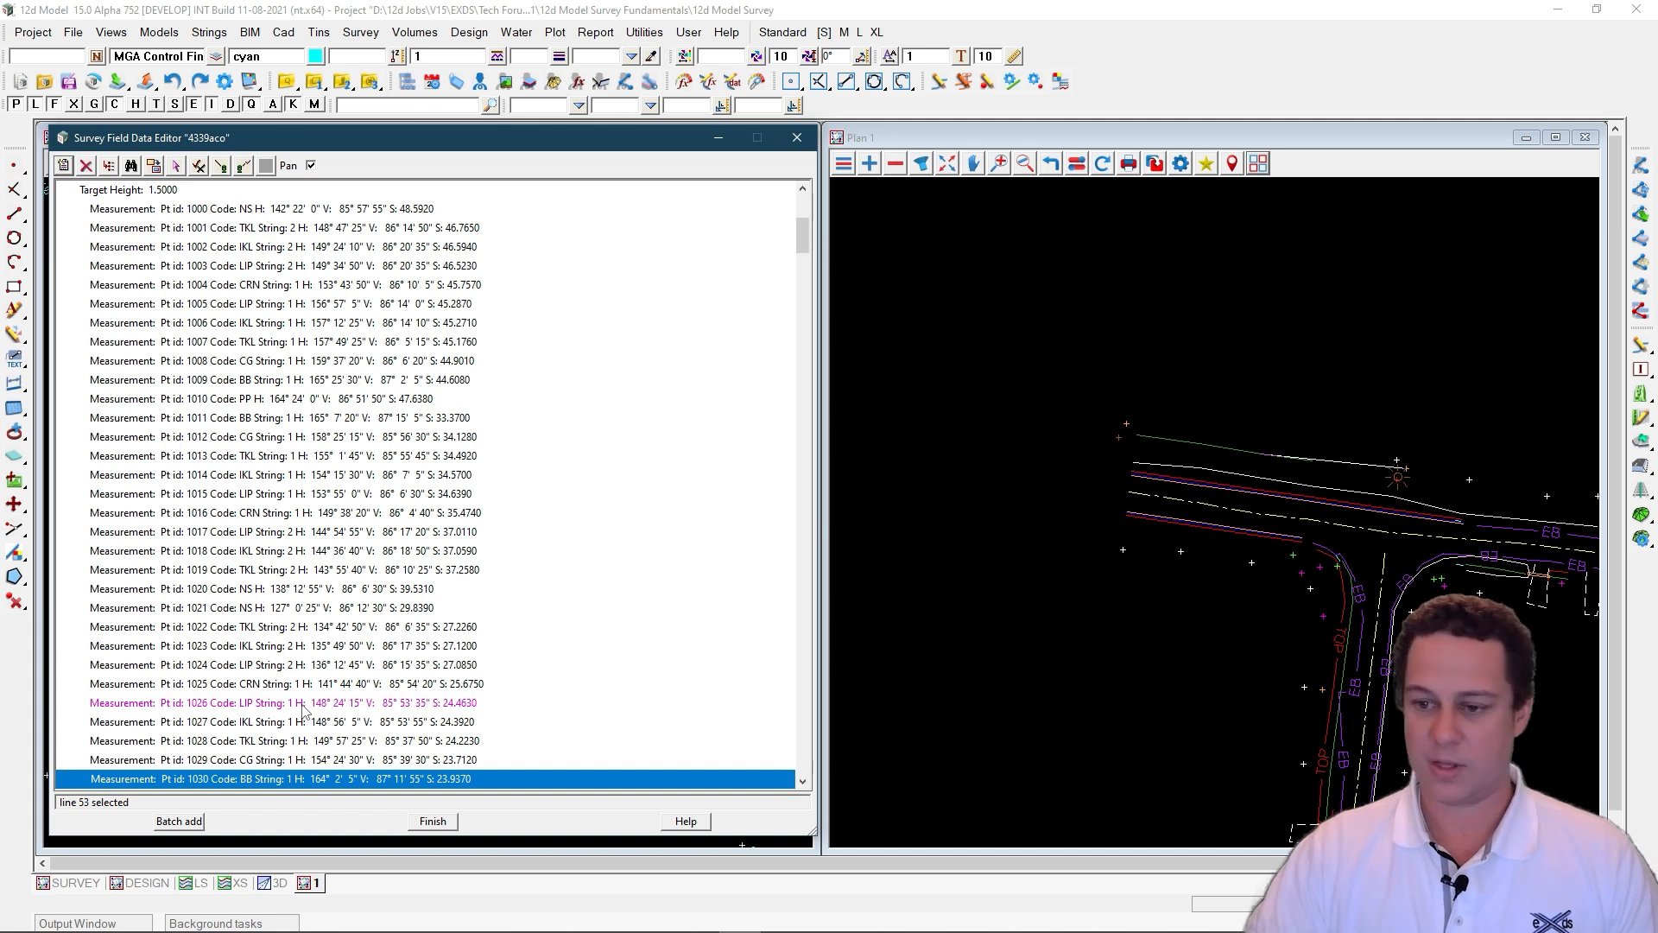
left_click(302, 702)
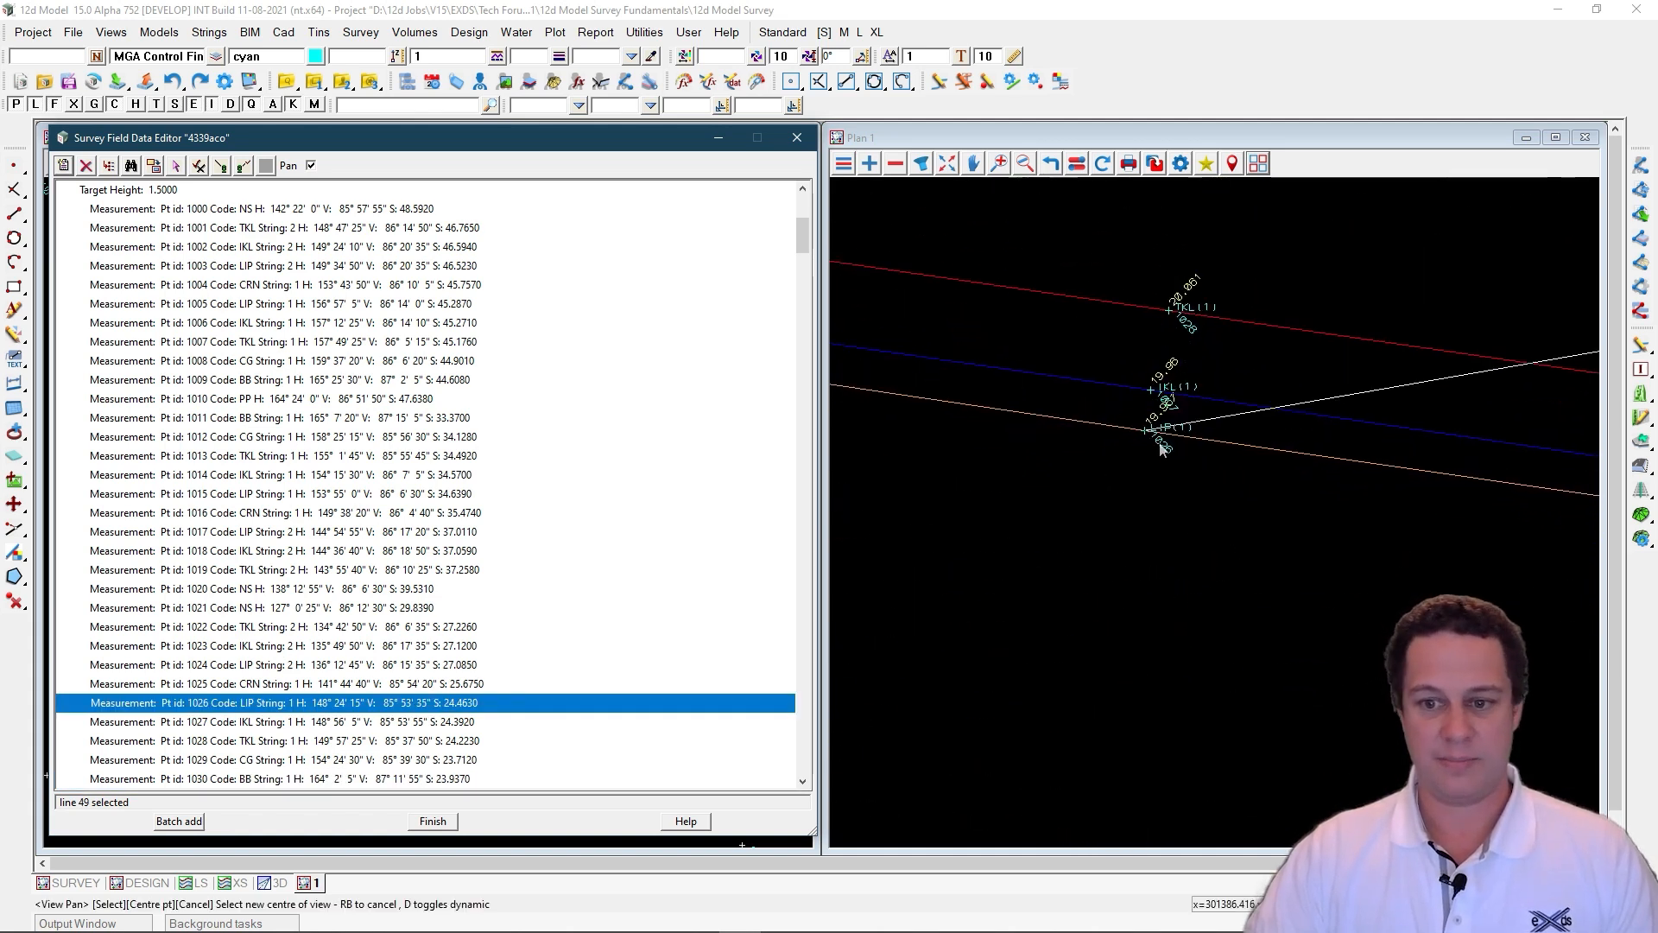
Step: Step through the field measurements from IKL point 1023 to the memo following point 1039, tracing each one in plan
left_click(332, 646)
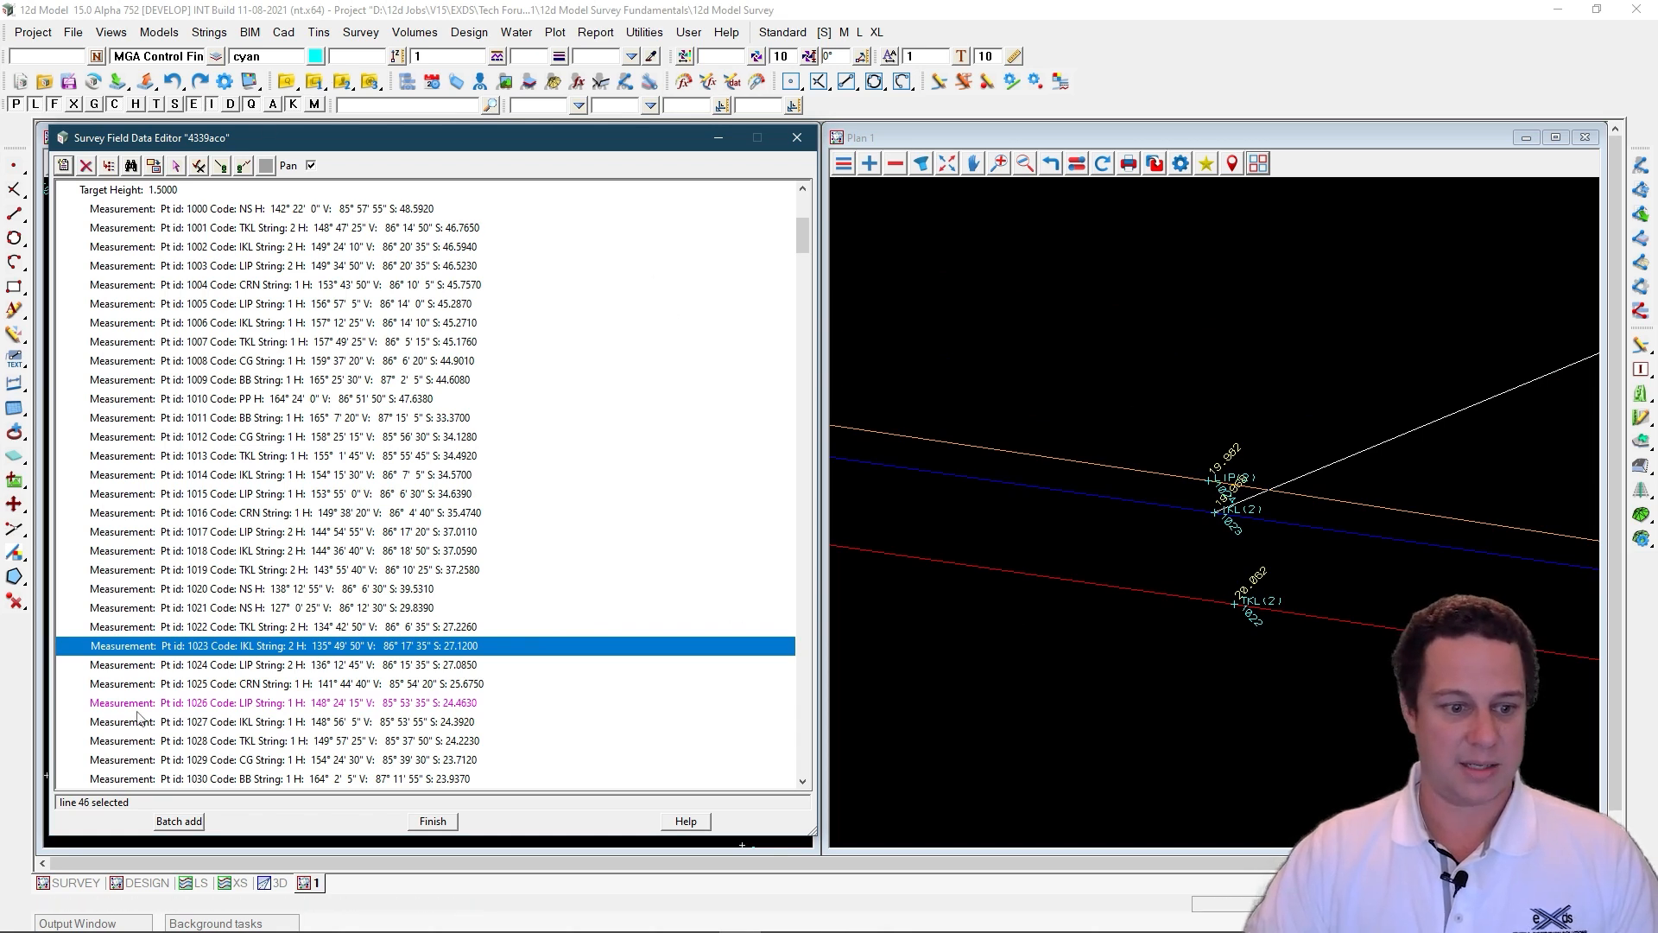
scroll(313, 499, "down", 10)
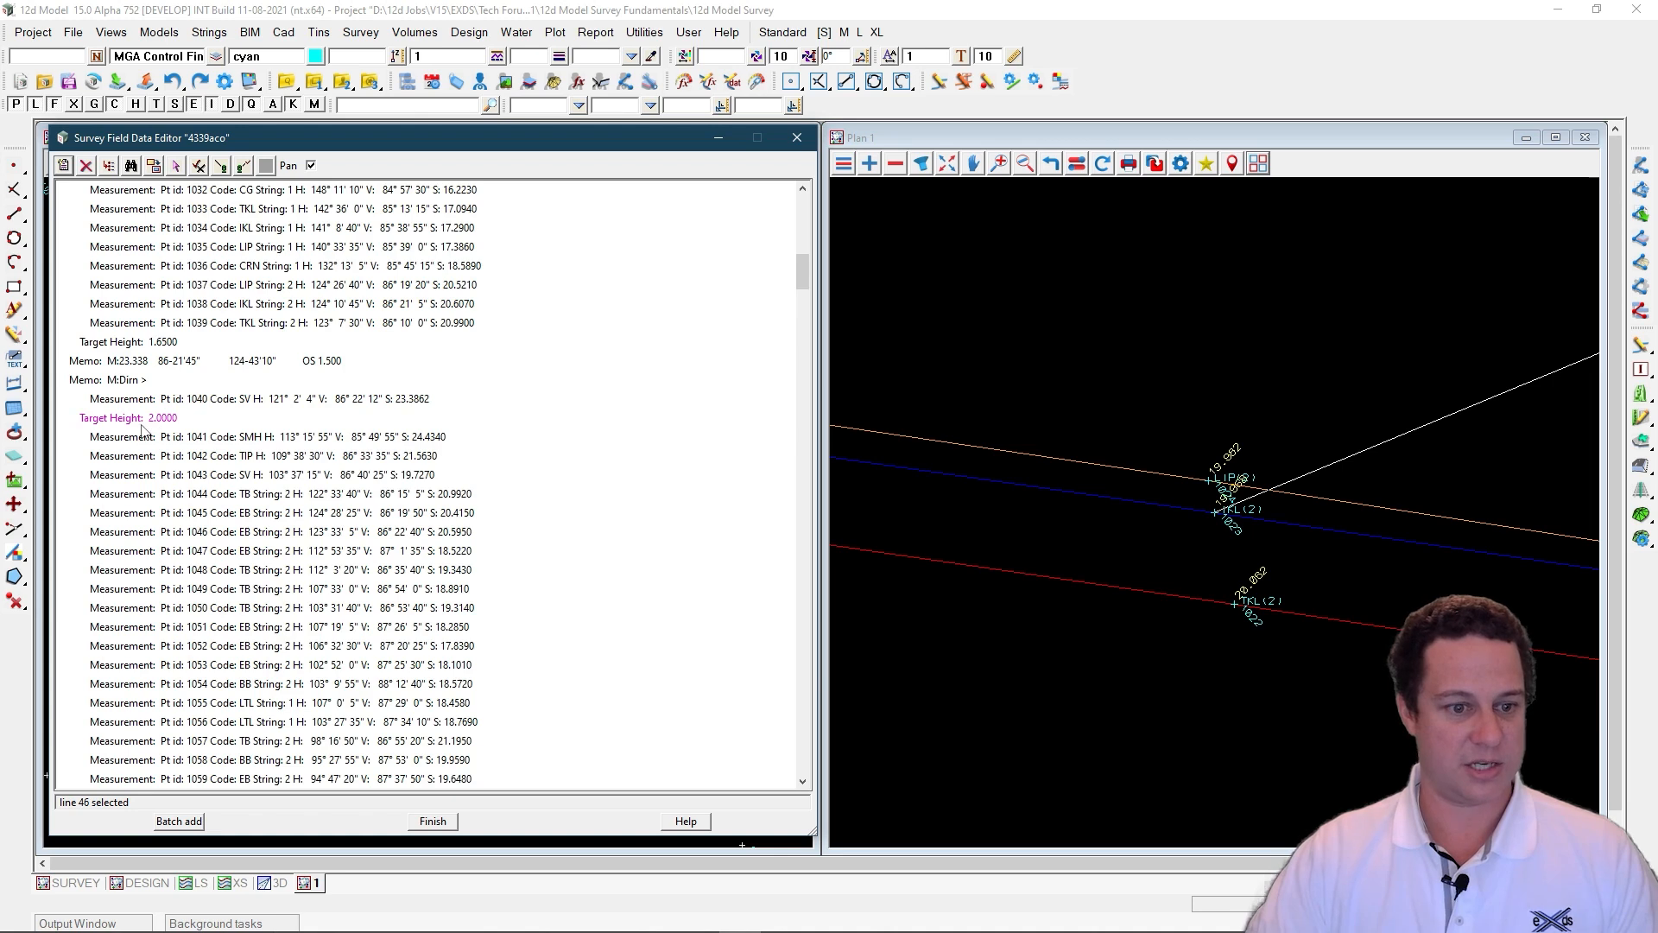
scroll(143, 429, "down", 9)
scroll(251, 361, "up", 12)
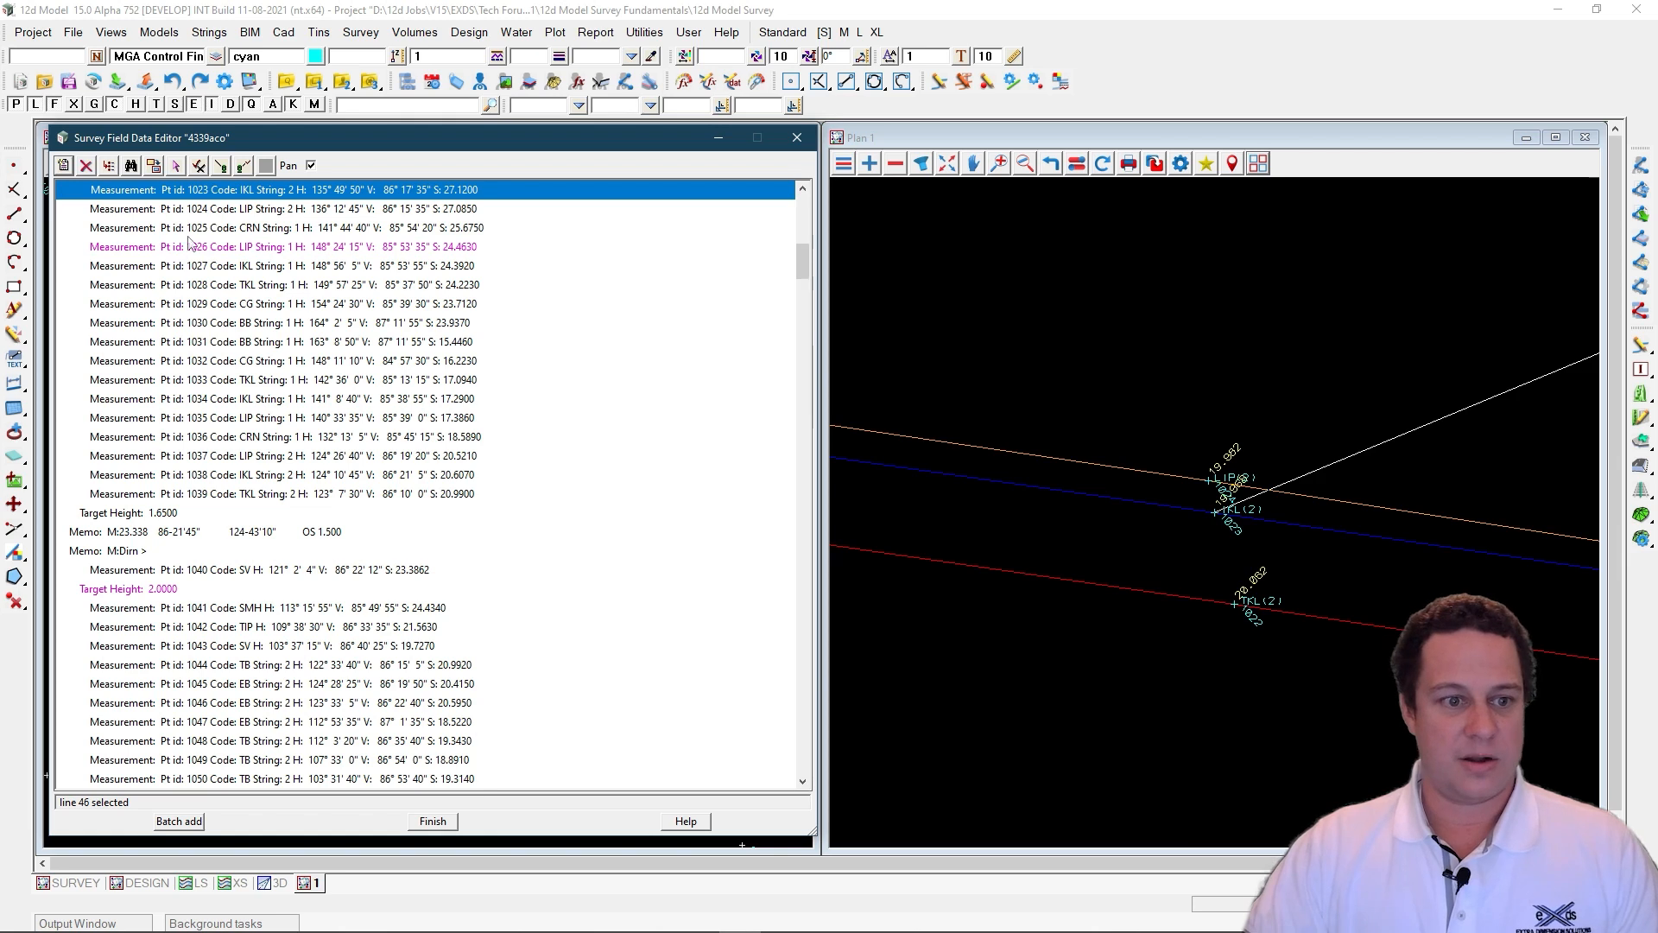
left_click(236, 305)
left_click(250, 342)
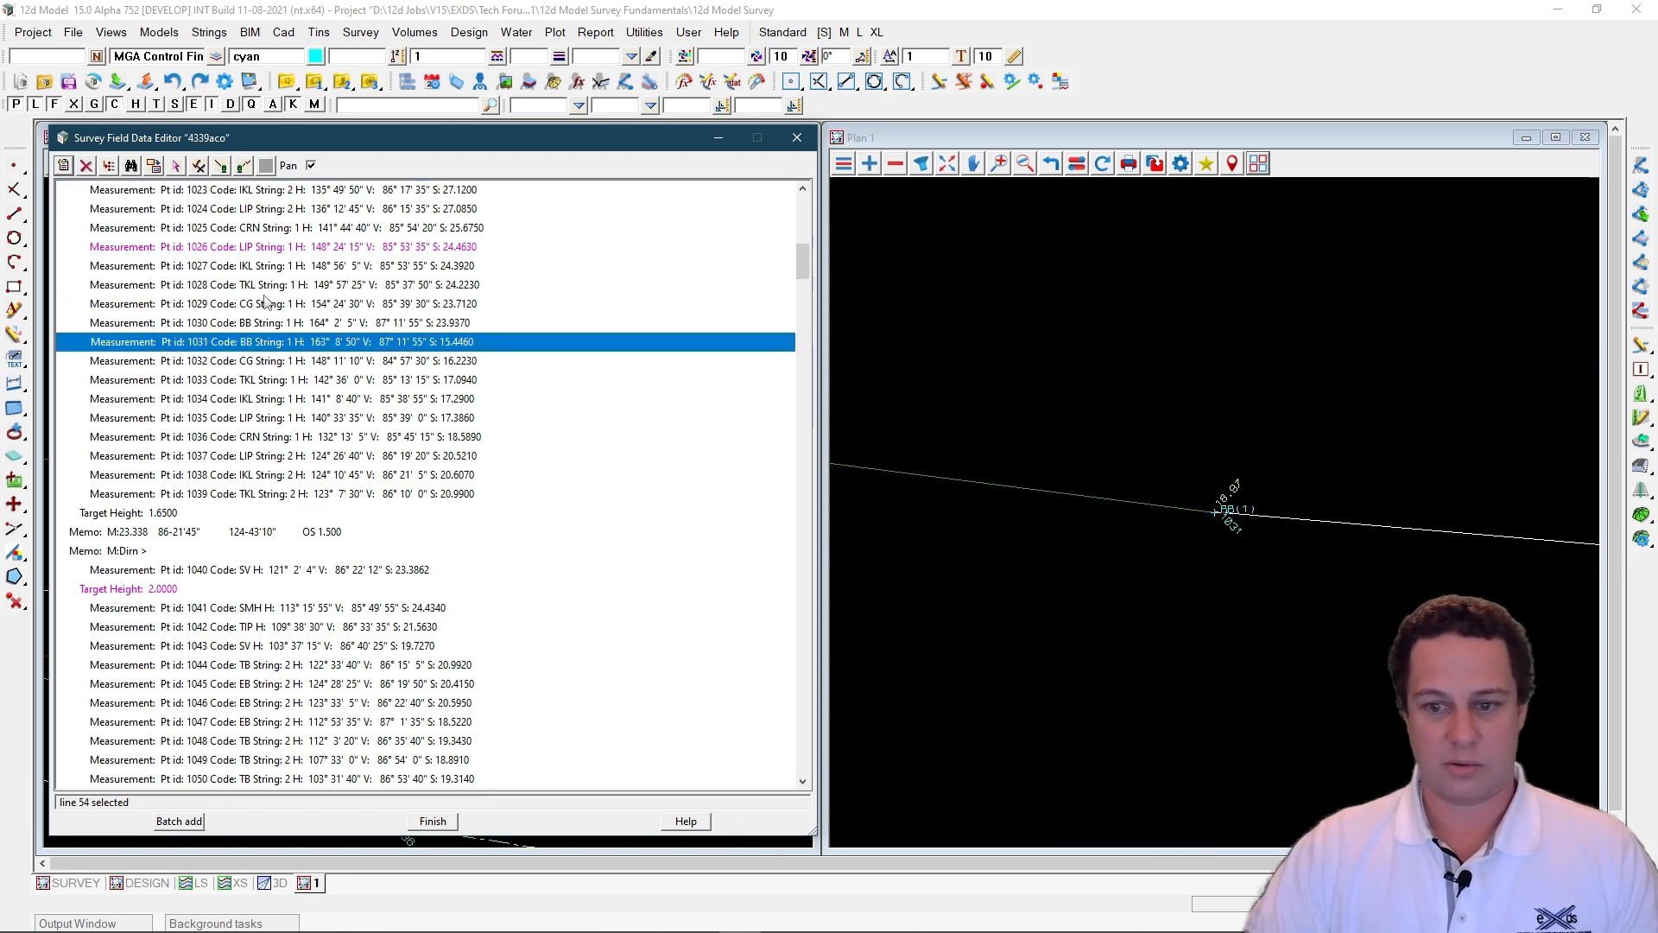
key("Down")
key("Down")
key("Down")
key("Down")
key("Down")
key("Down")
key("Down")
key("Down")
key("Down")
key("Down")
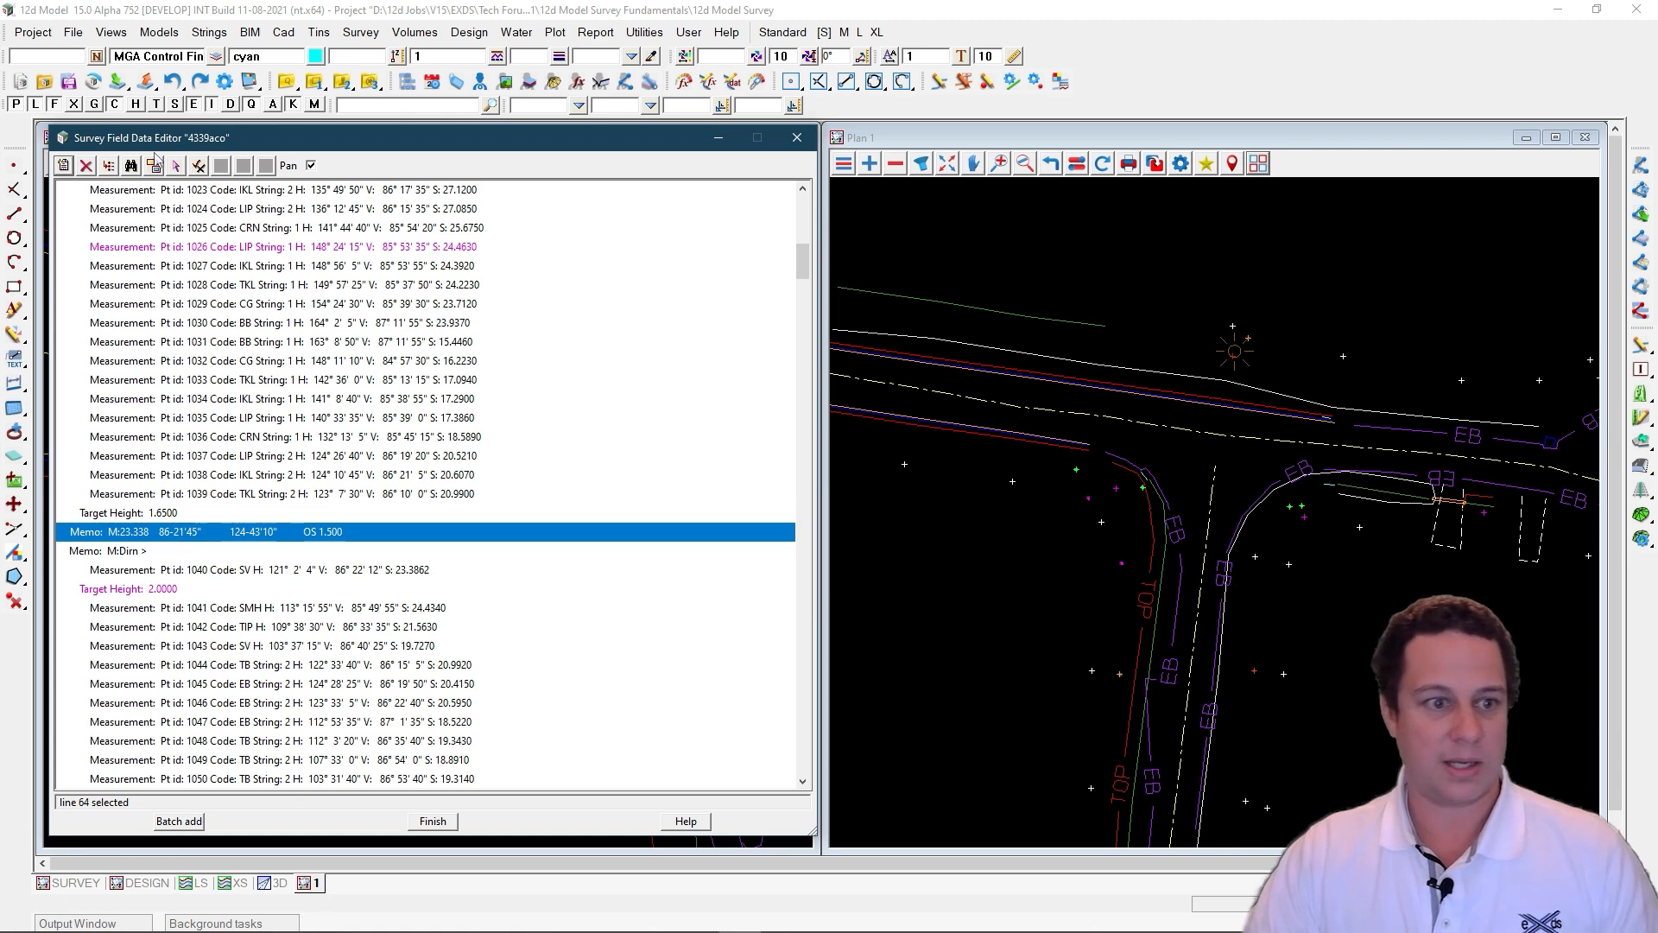
Step: Use Find by pick on NS point 1153 in plan to locate its measurement in the field data
left_click(178, 166)
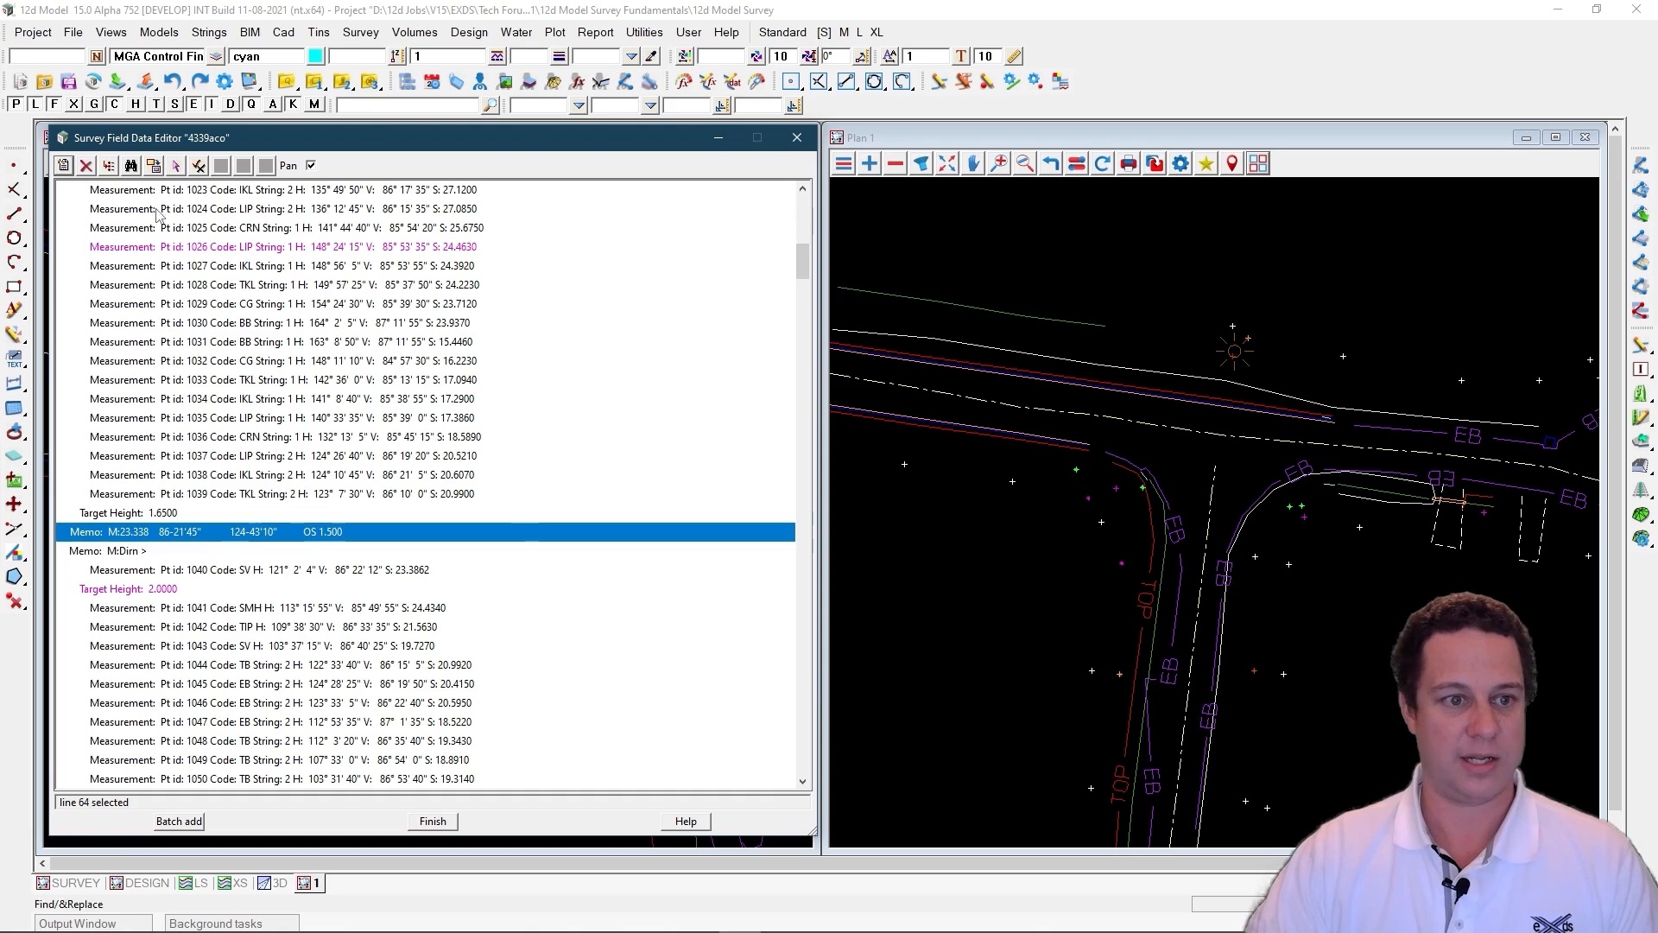
left_click(177, 167)
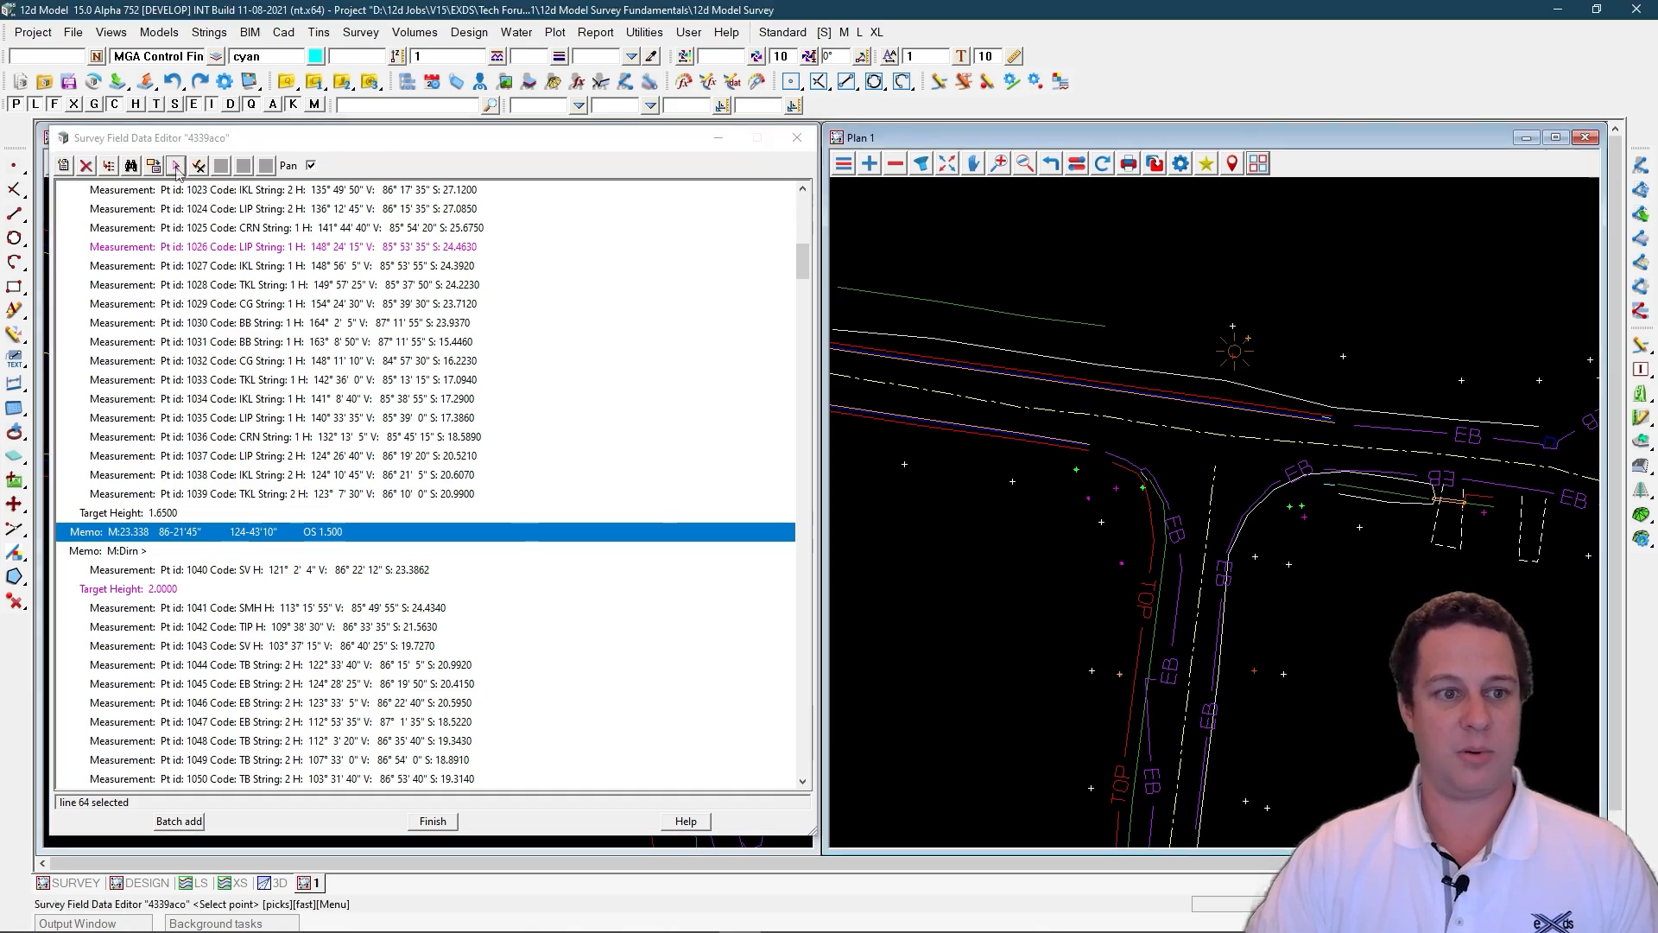
left_click(1360, 528)
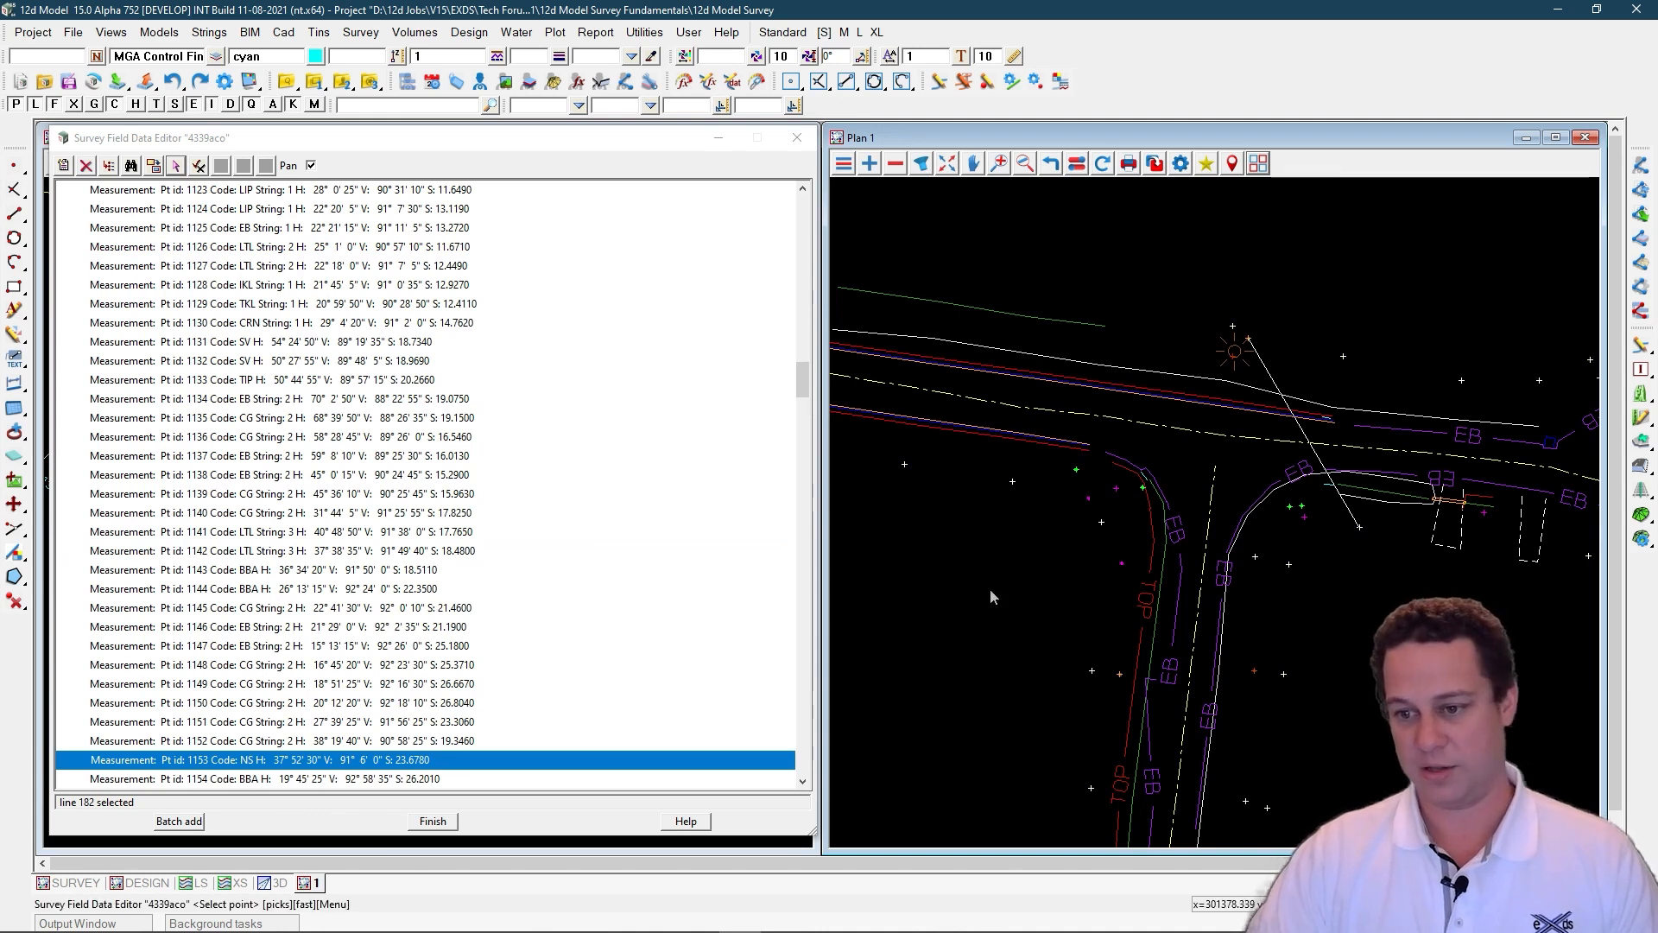
Step: Locate the field measurement of SWP point 1182 by picking that corner of the open SWP shape in plan
scroll(1028, 469, "down", 3)
scroll(1111, 469, "down", 1)
scroll(1349, 488, "up", 3)
scroll(1307, 458, "up", 5)
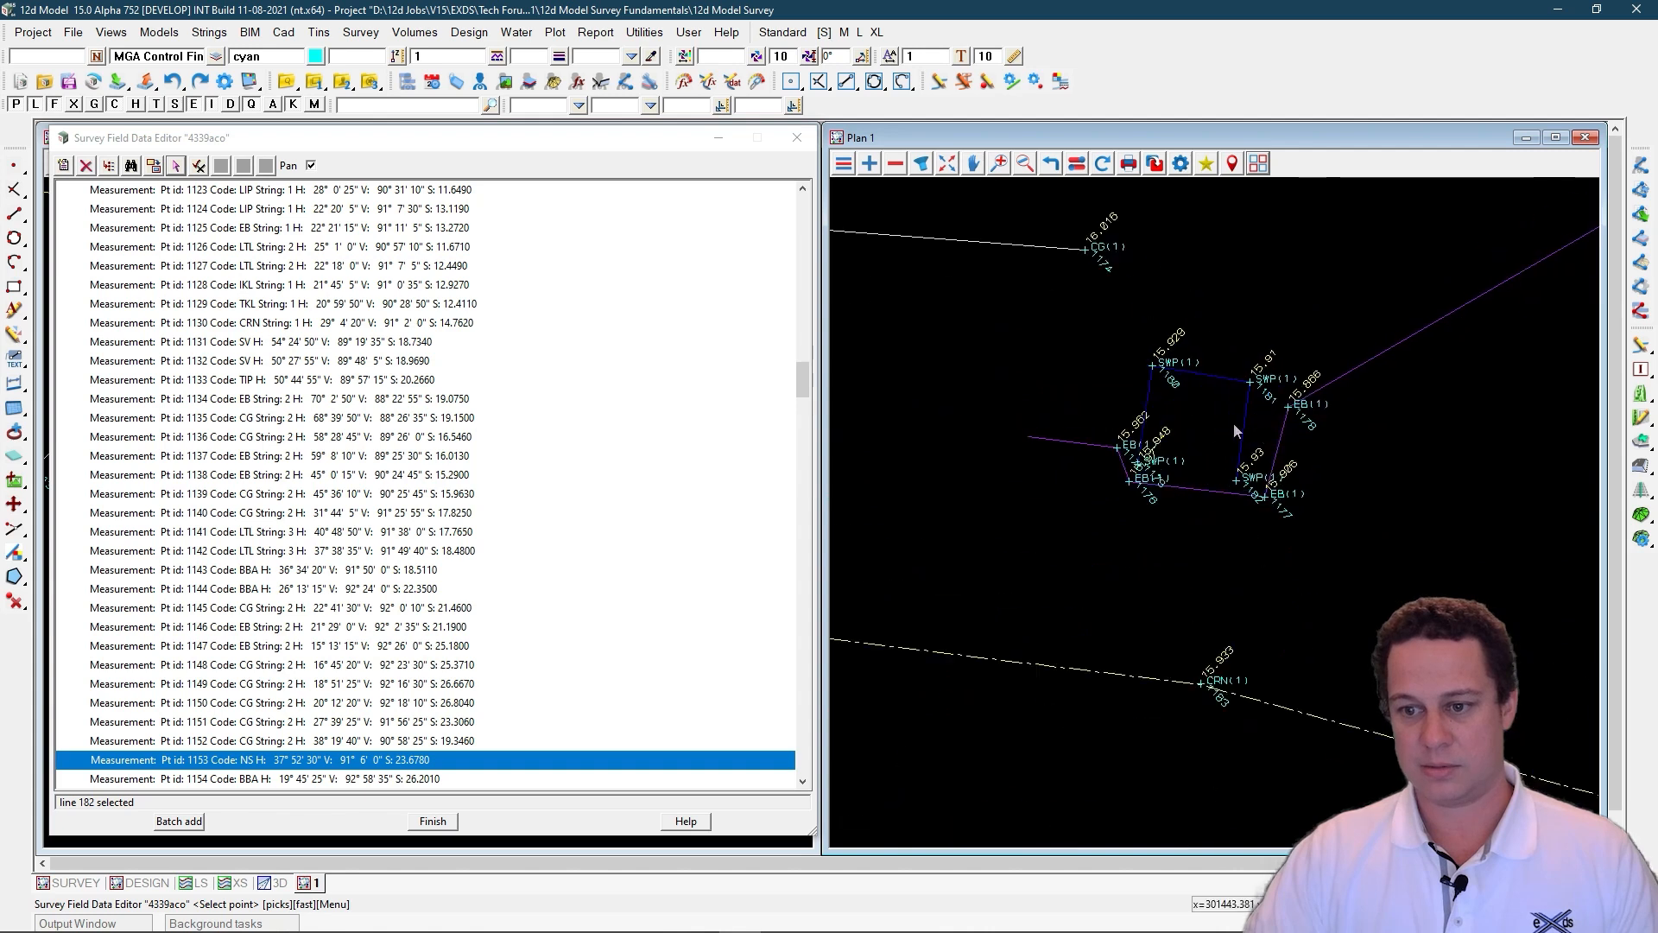
scroll(1101, 397, "up", 2)
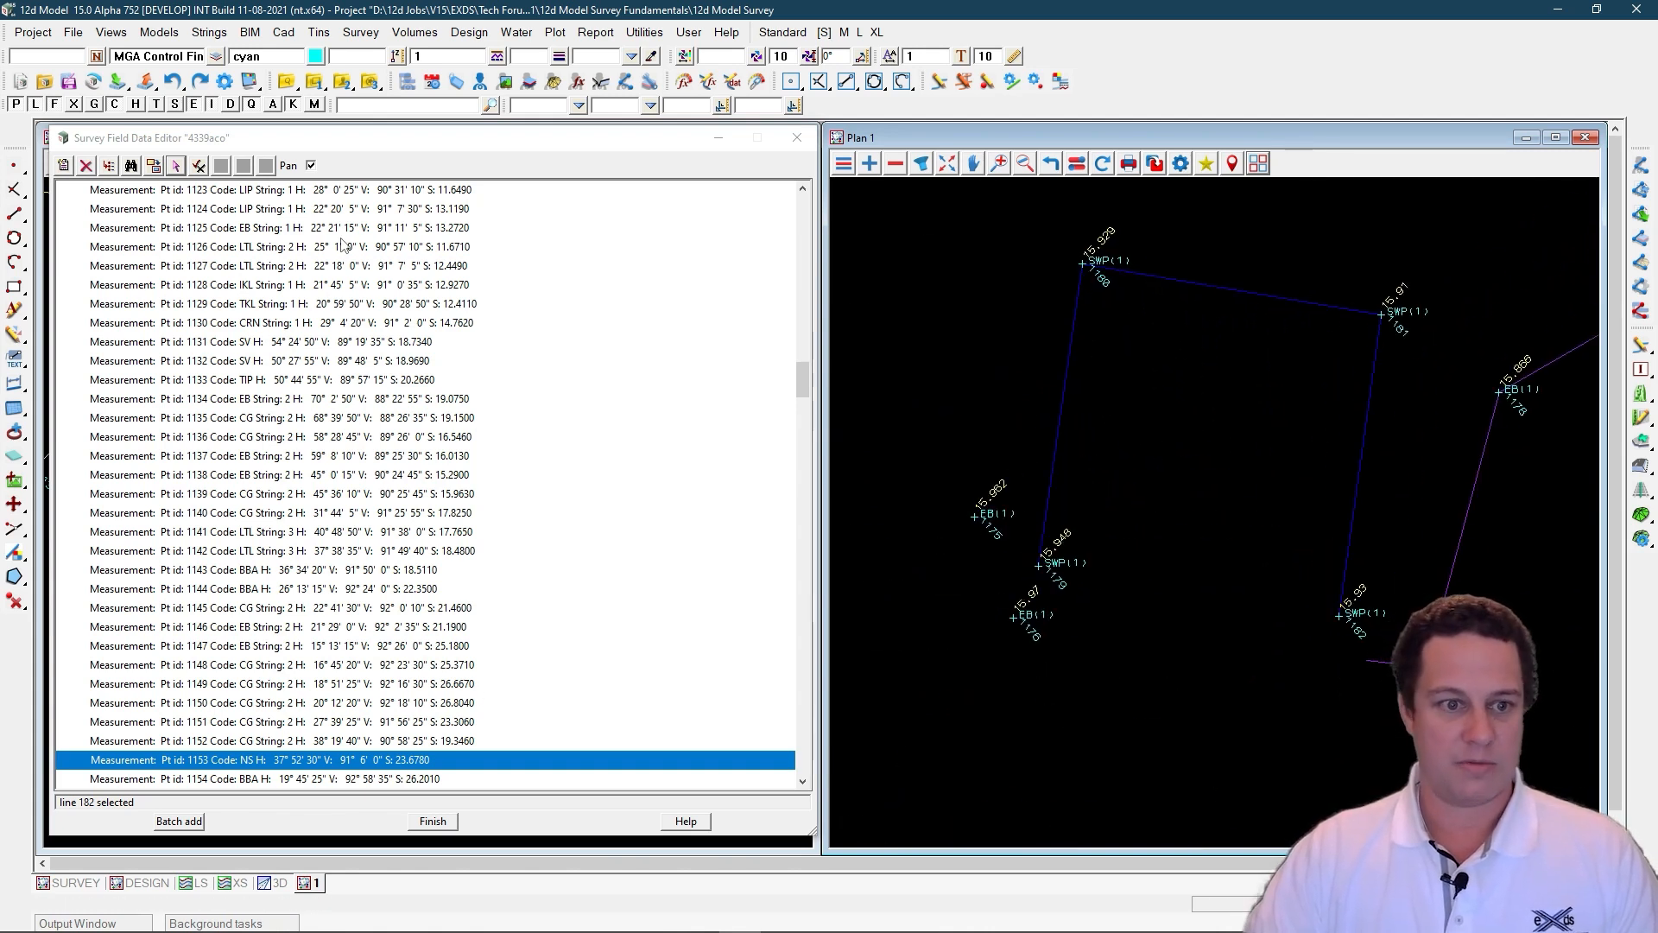
left_click(176, 166)
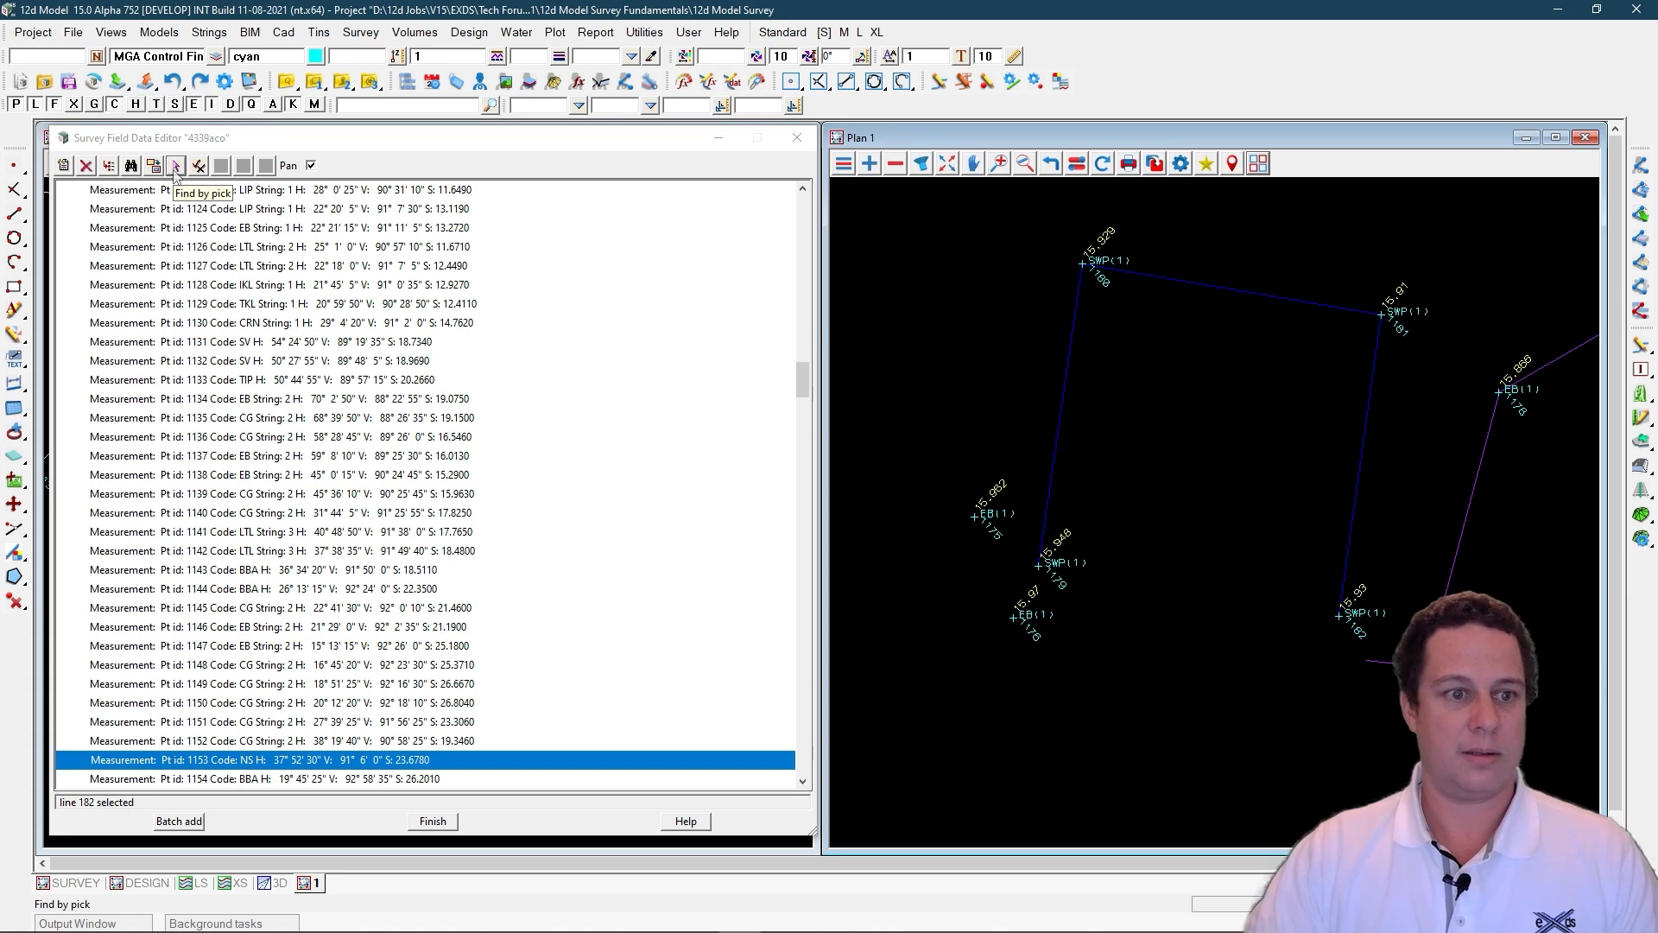
left_click(1339, 621)
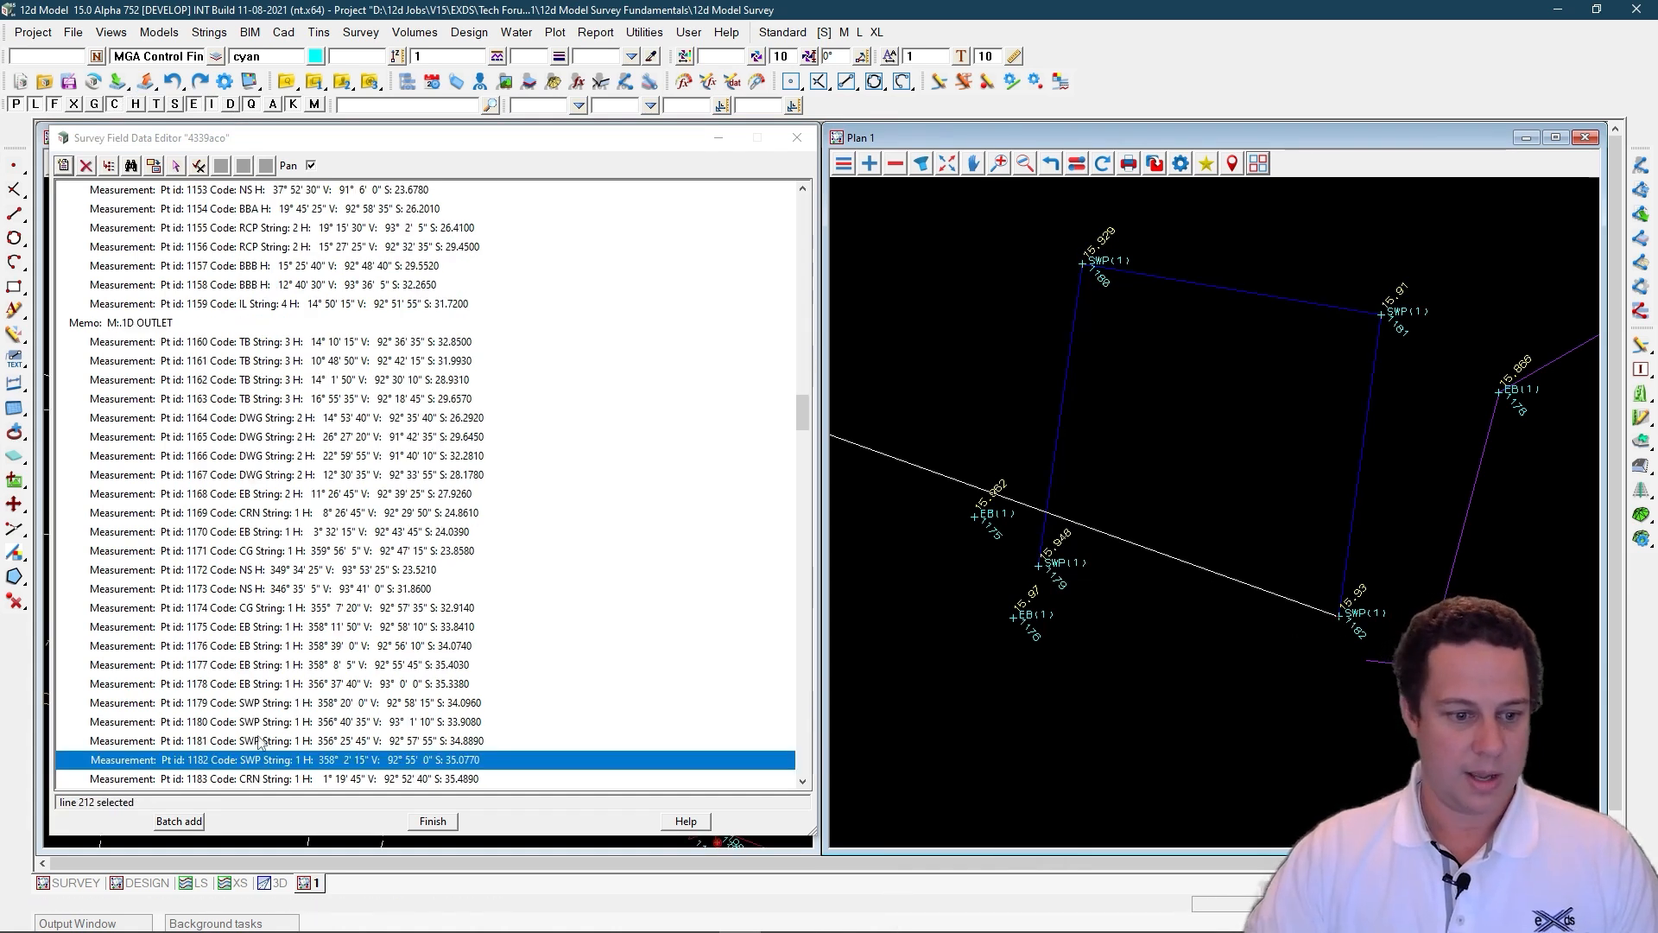
Step: Trace the SWP string 1 measurements from point 1179 to 1182 in plan to check the order of its corners
left_click(251, 701)
left_click(251, 722)
left_click(253, 741)
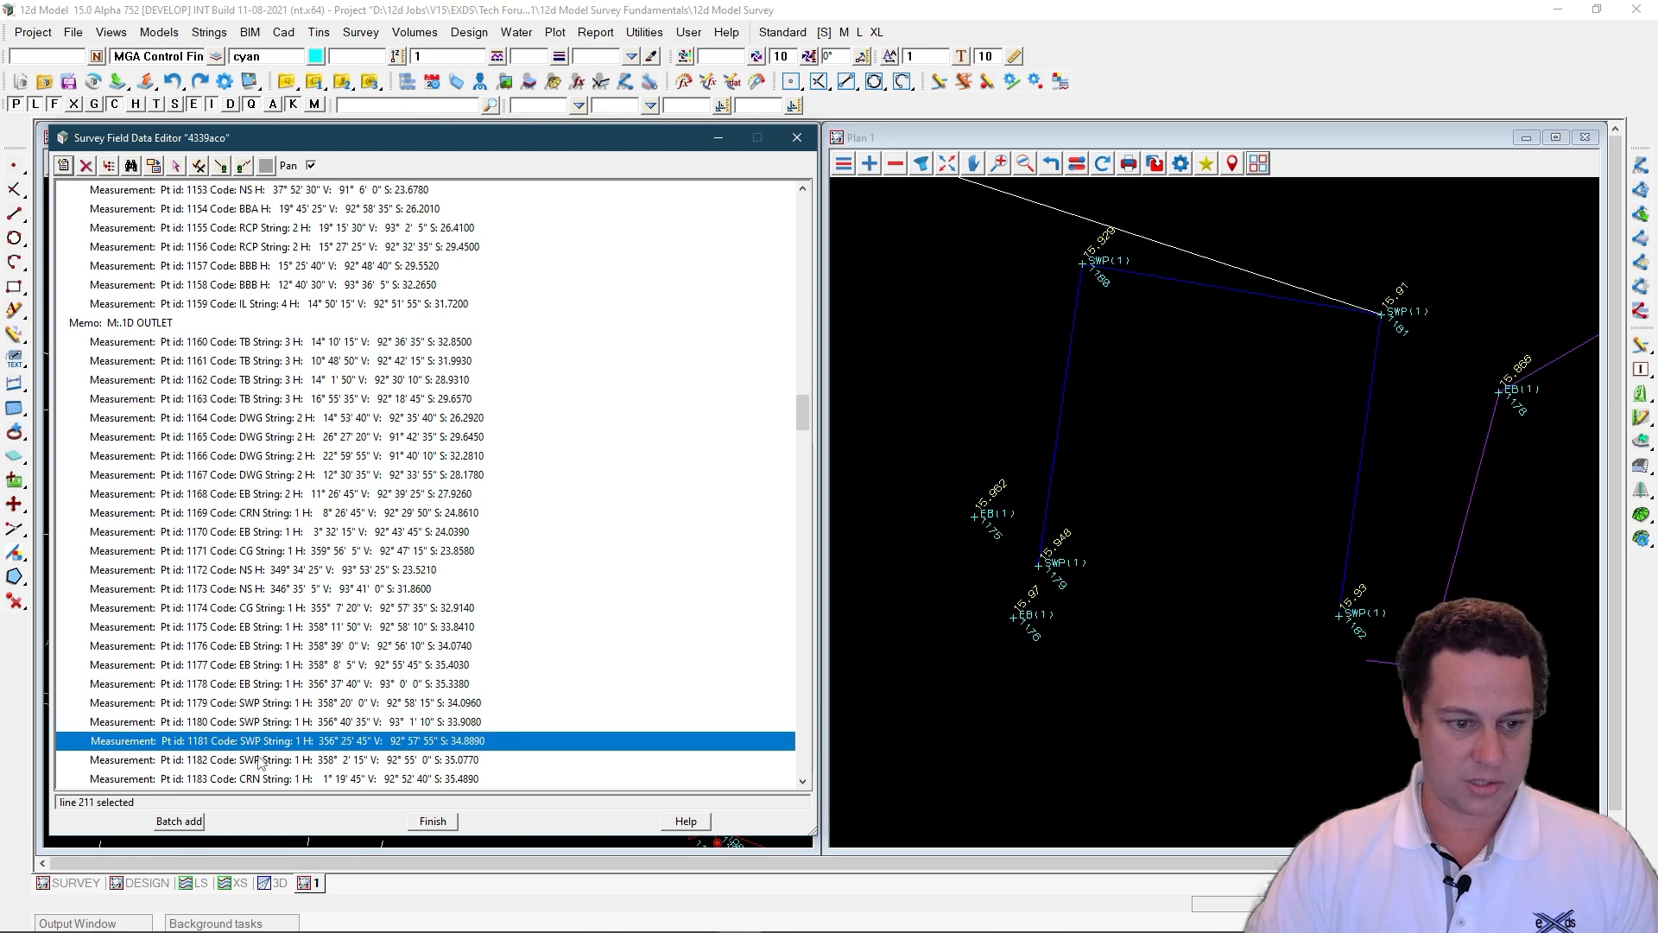
left_click(259, 759)
left_click(271, 725)
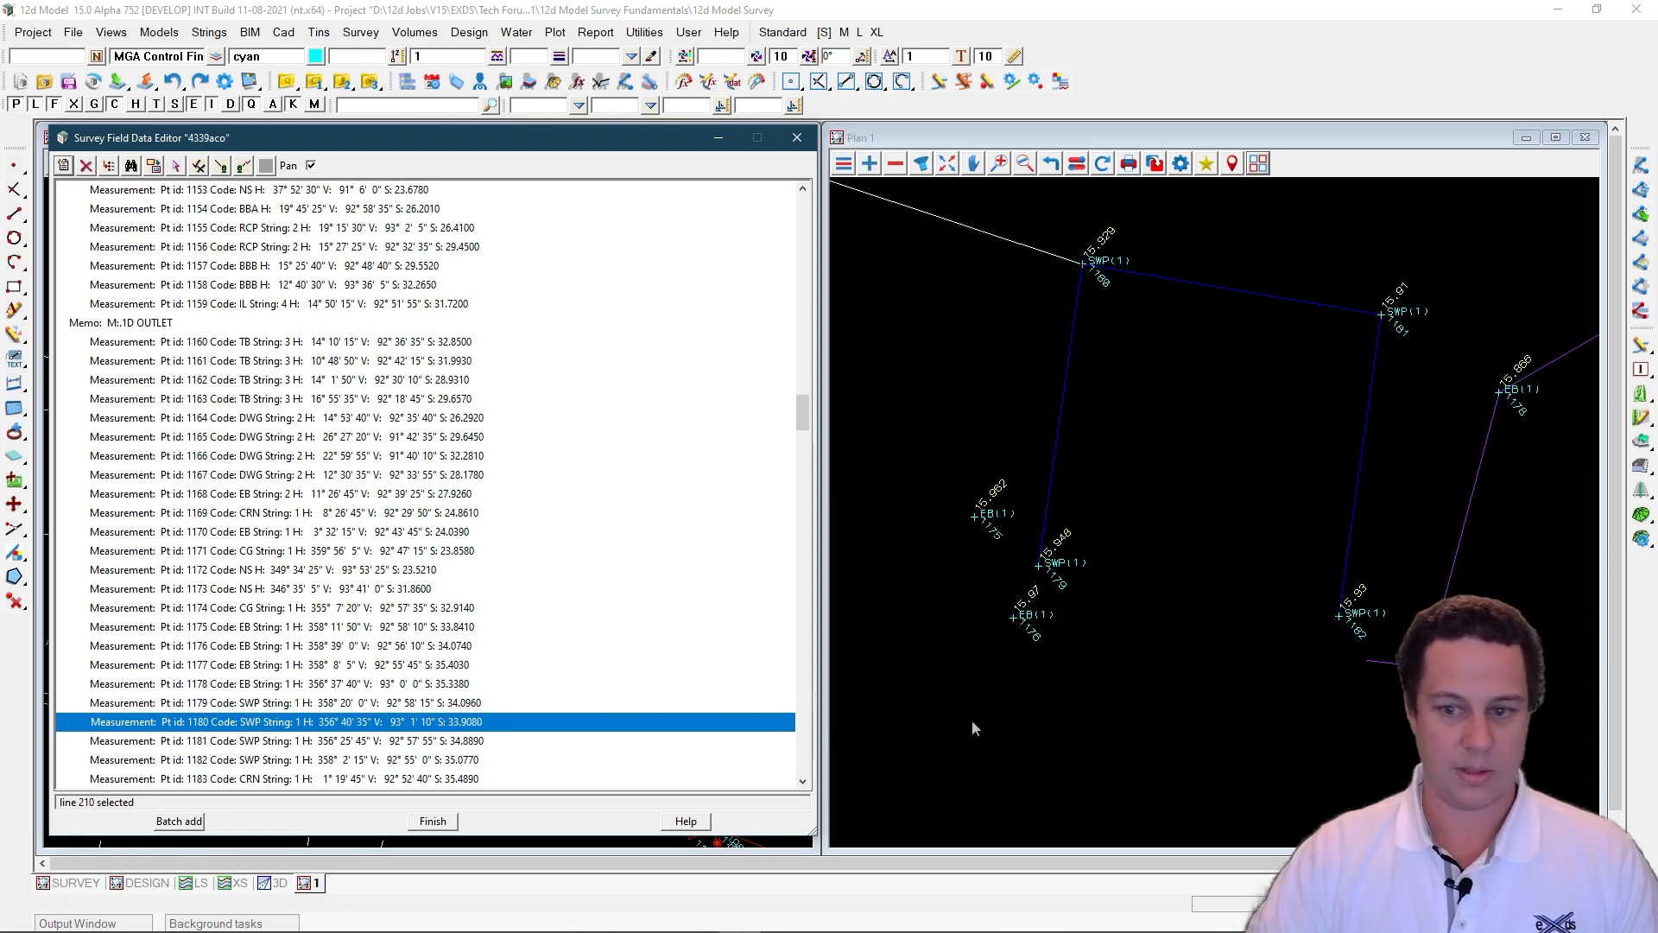
left_click(321, 760)
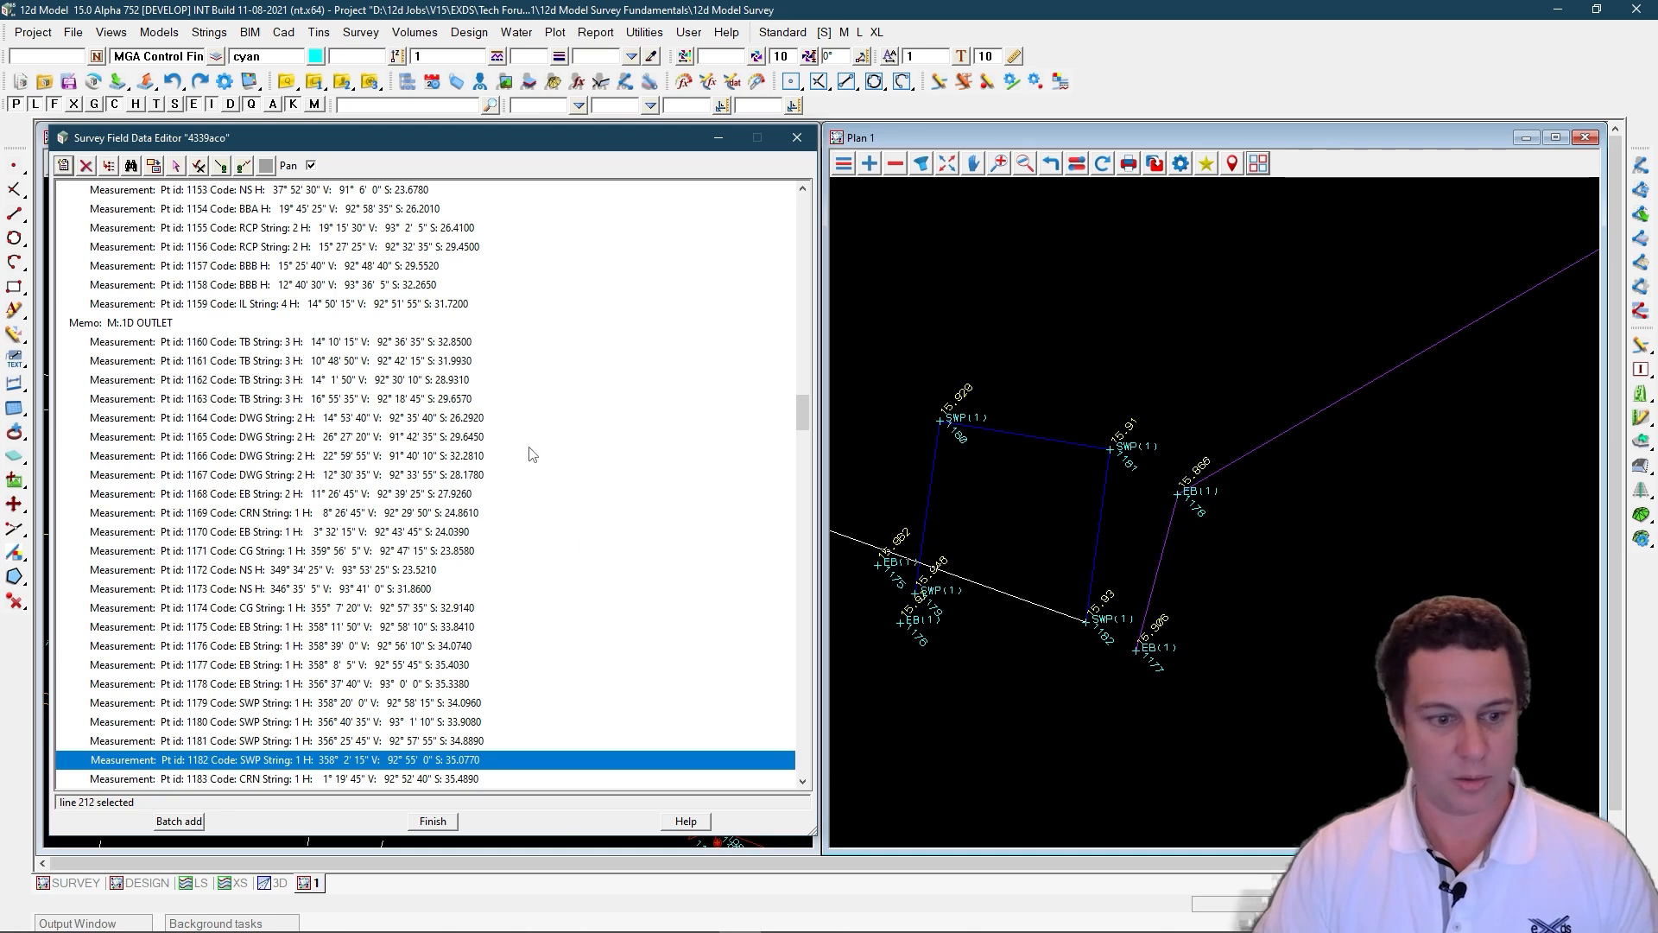
Step: Insert a new field data line ahead of point 1183 and choose String close (opcode 20) as its command
left_click(265, 779)
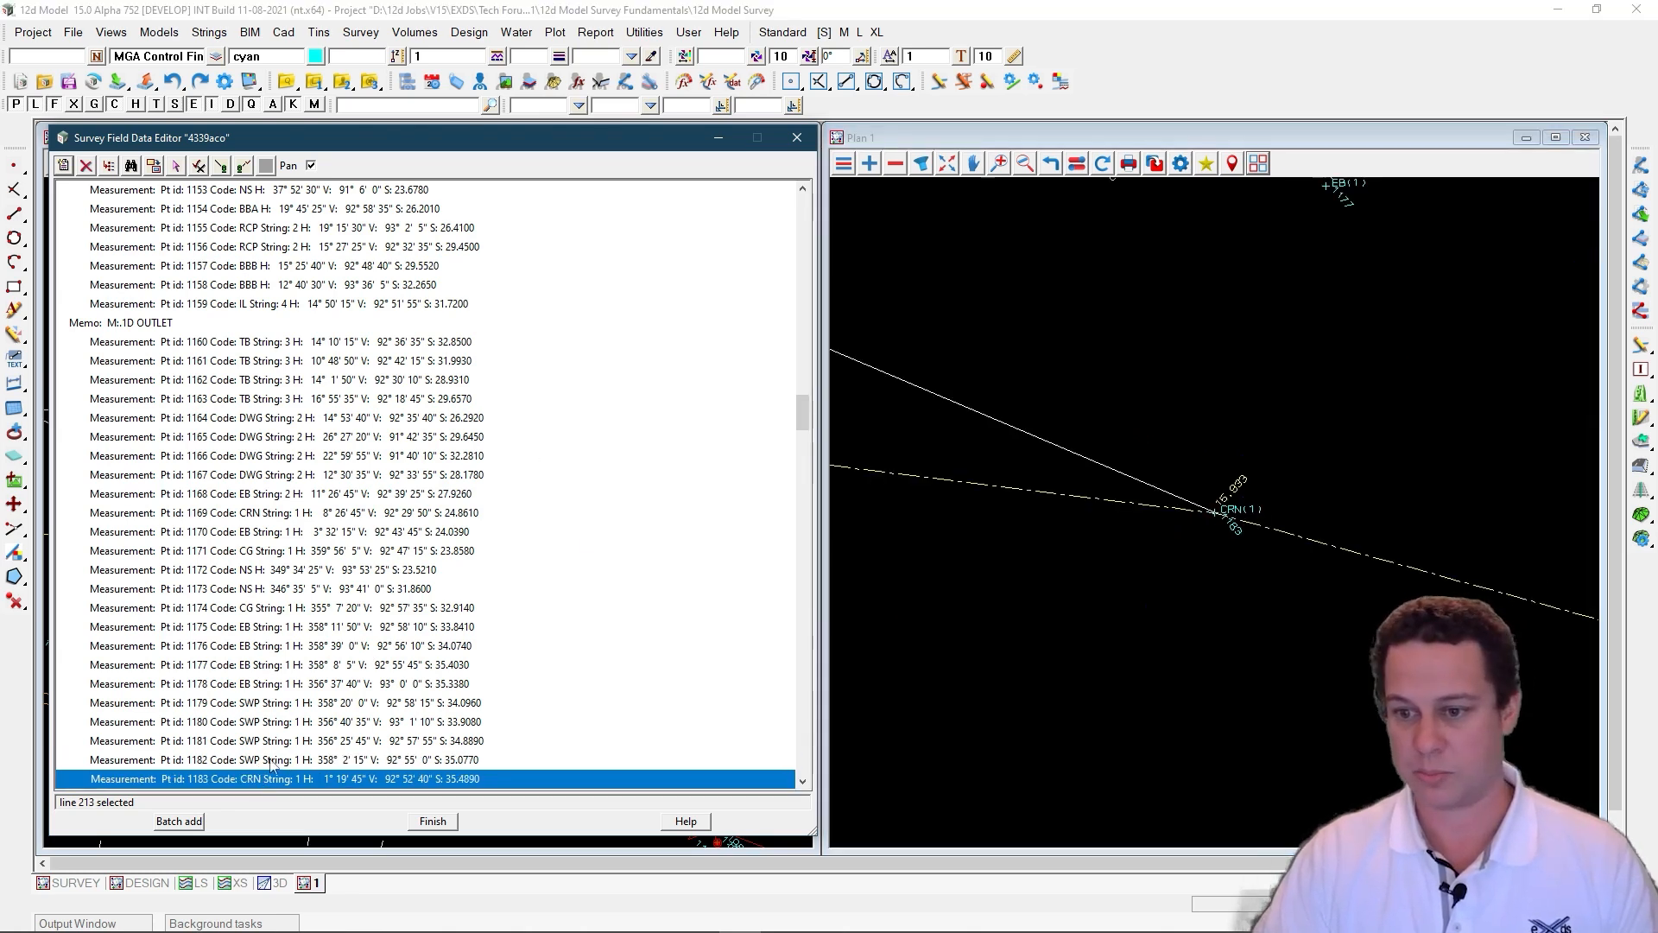
left_click(64, 166)
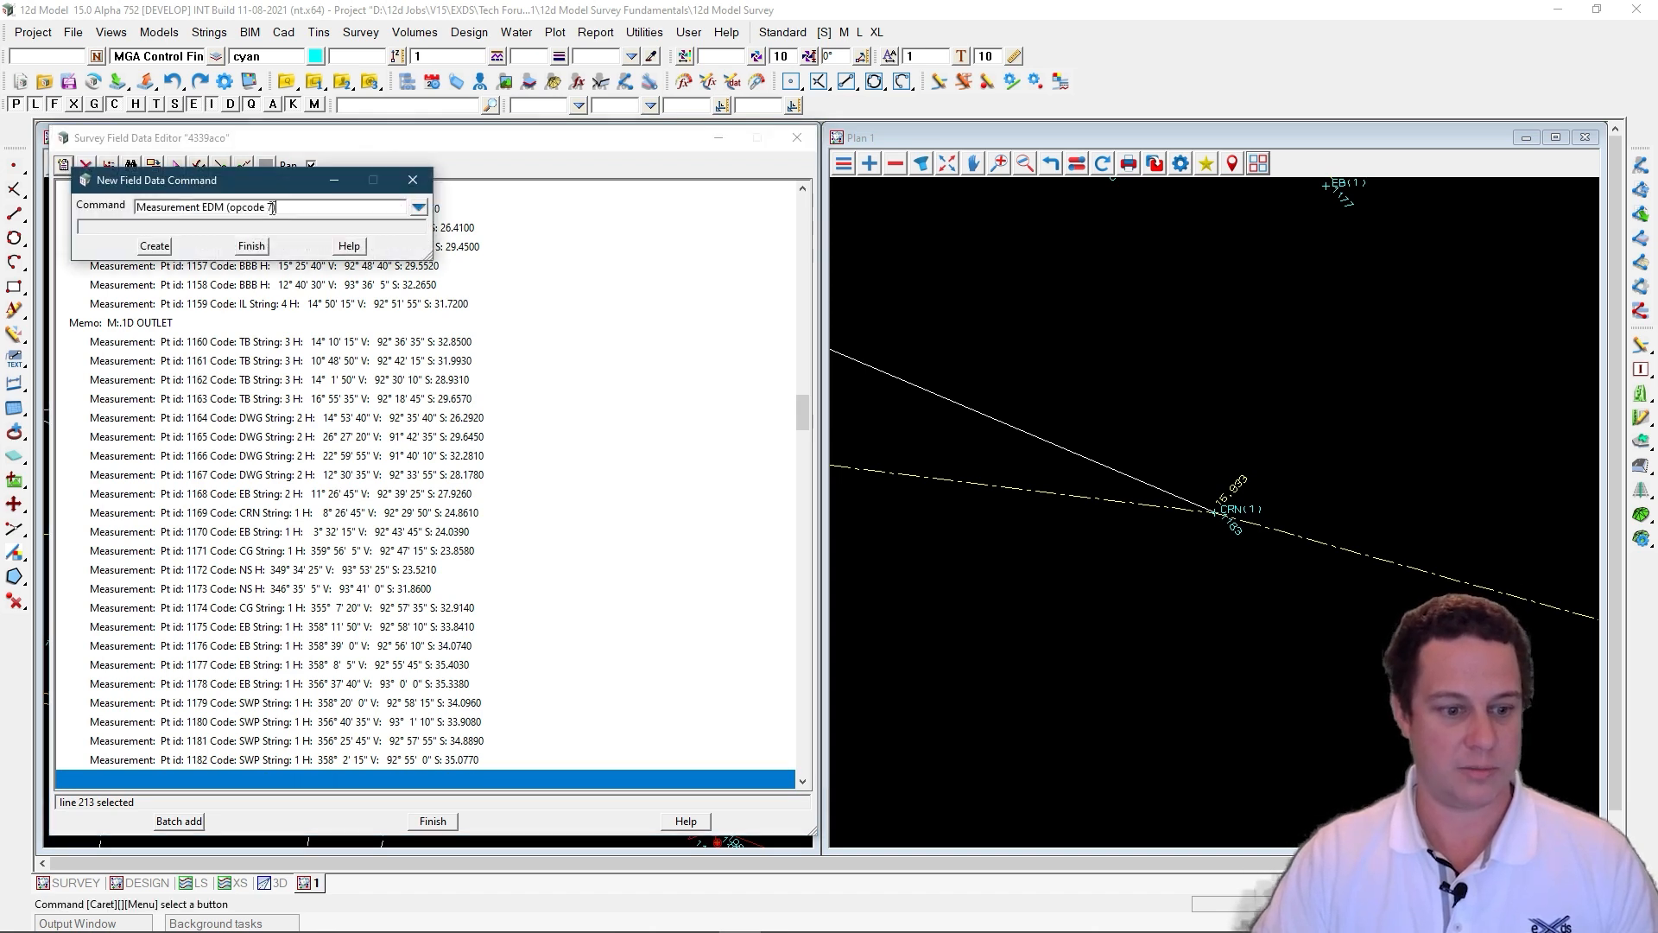
left_click_drag(257, 187, 333, 219)
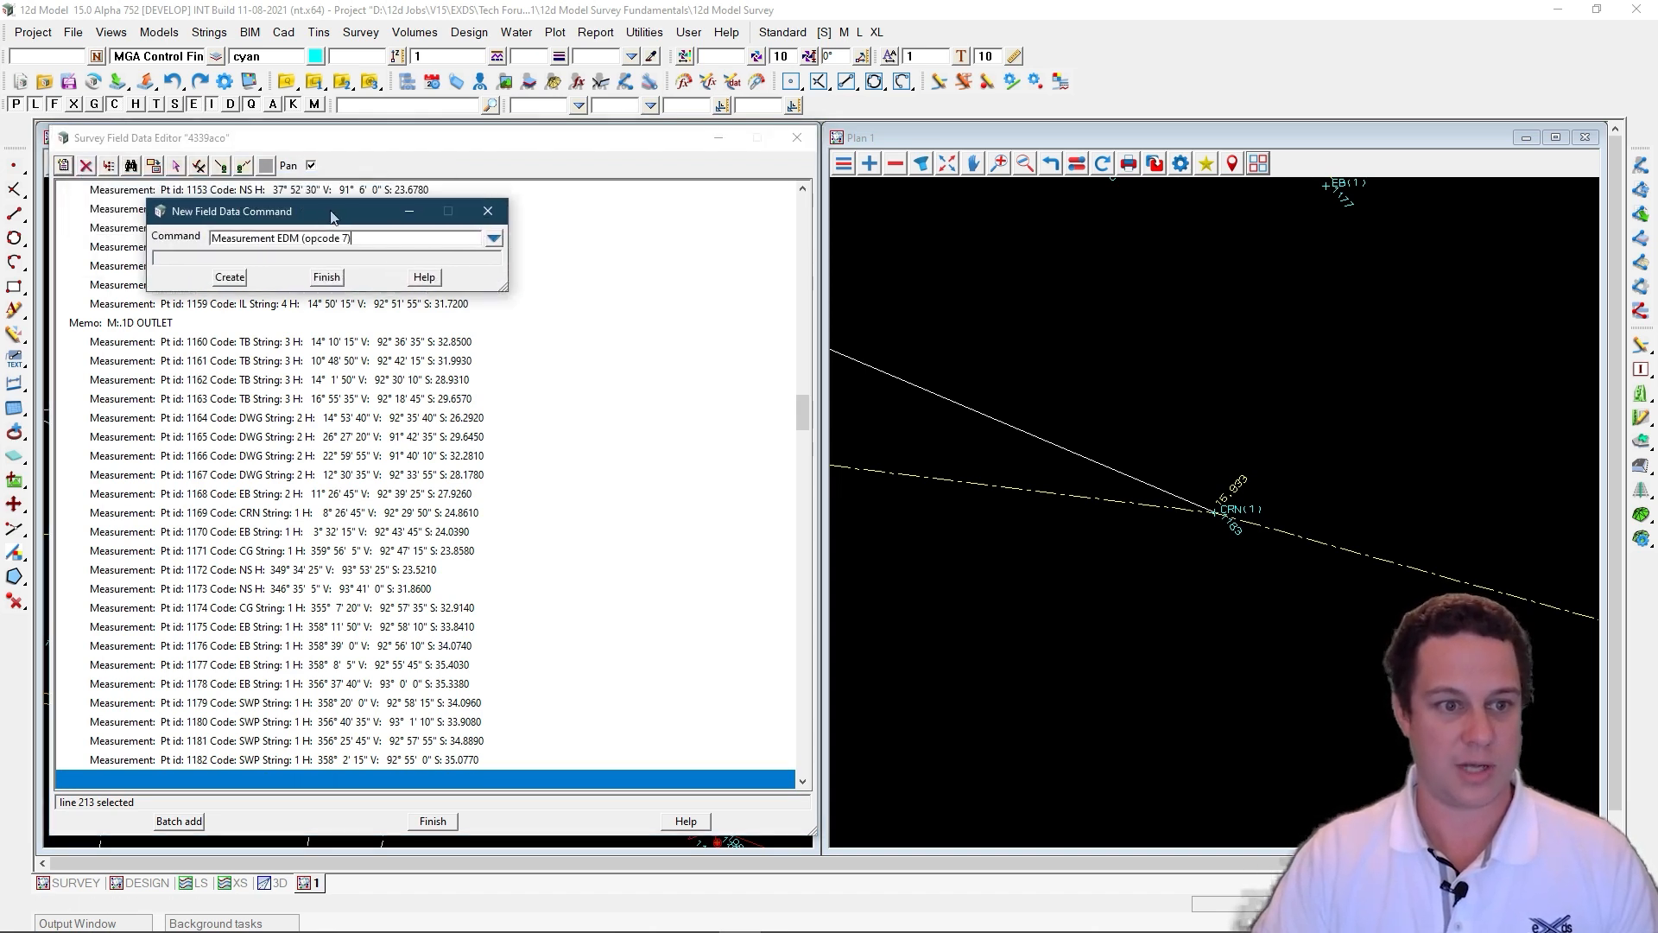
left_click(493, 238)
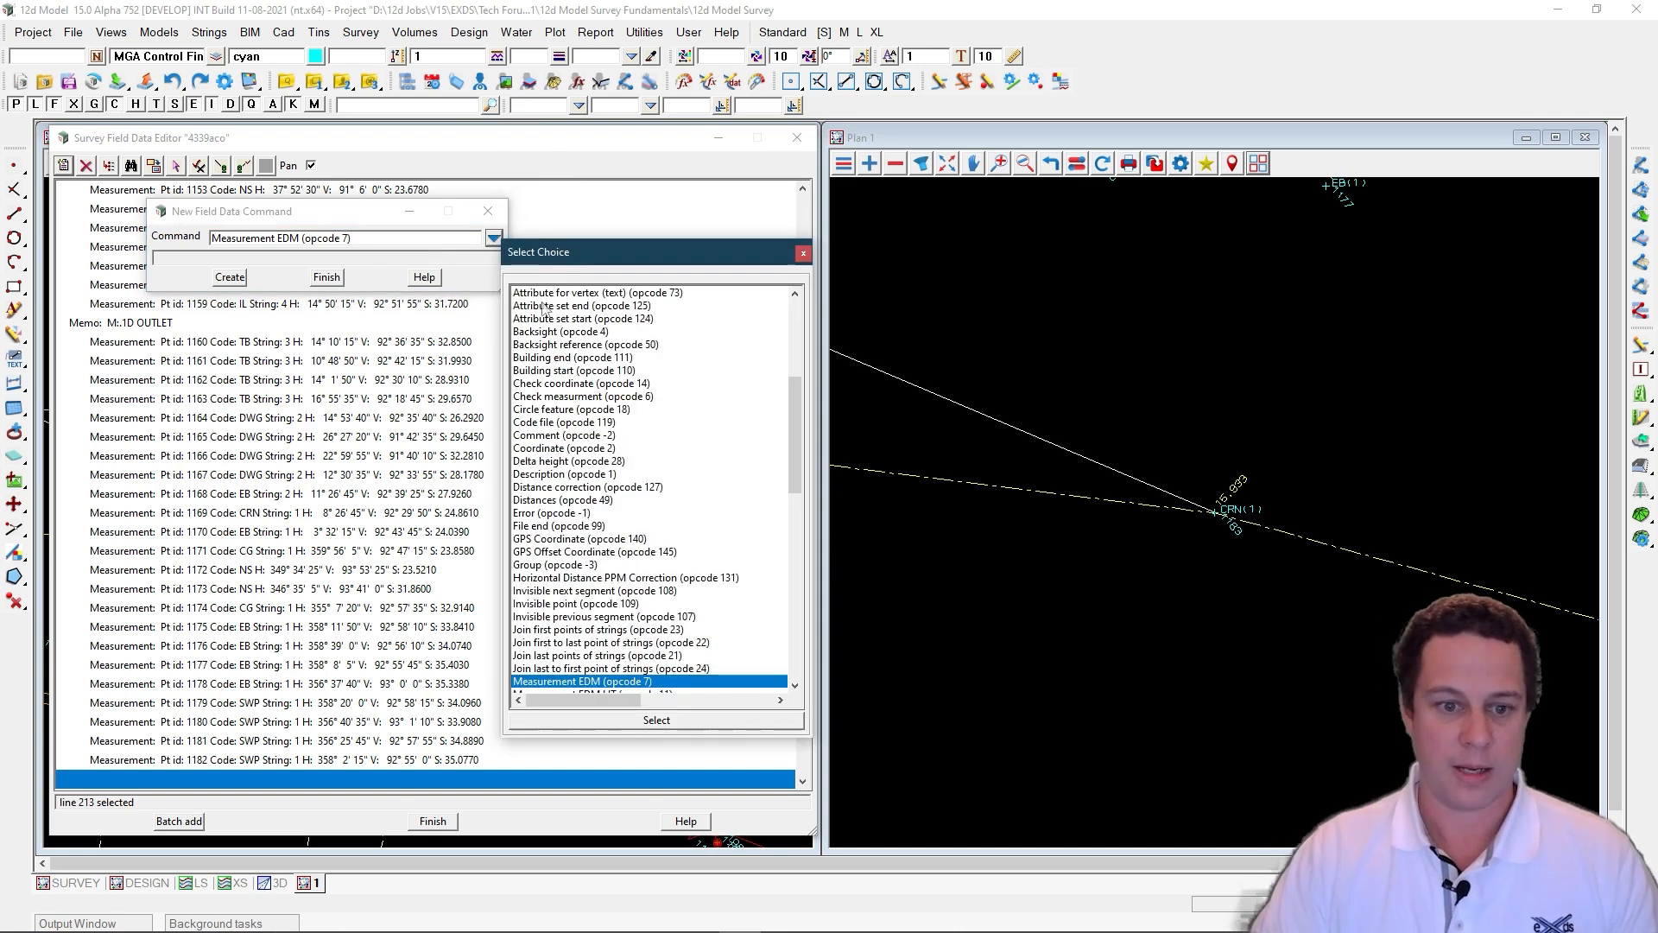
scroll(592, 477, "down", 12)
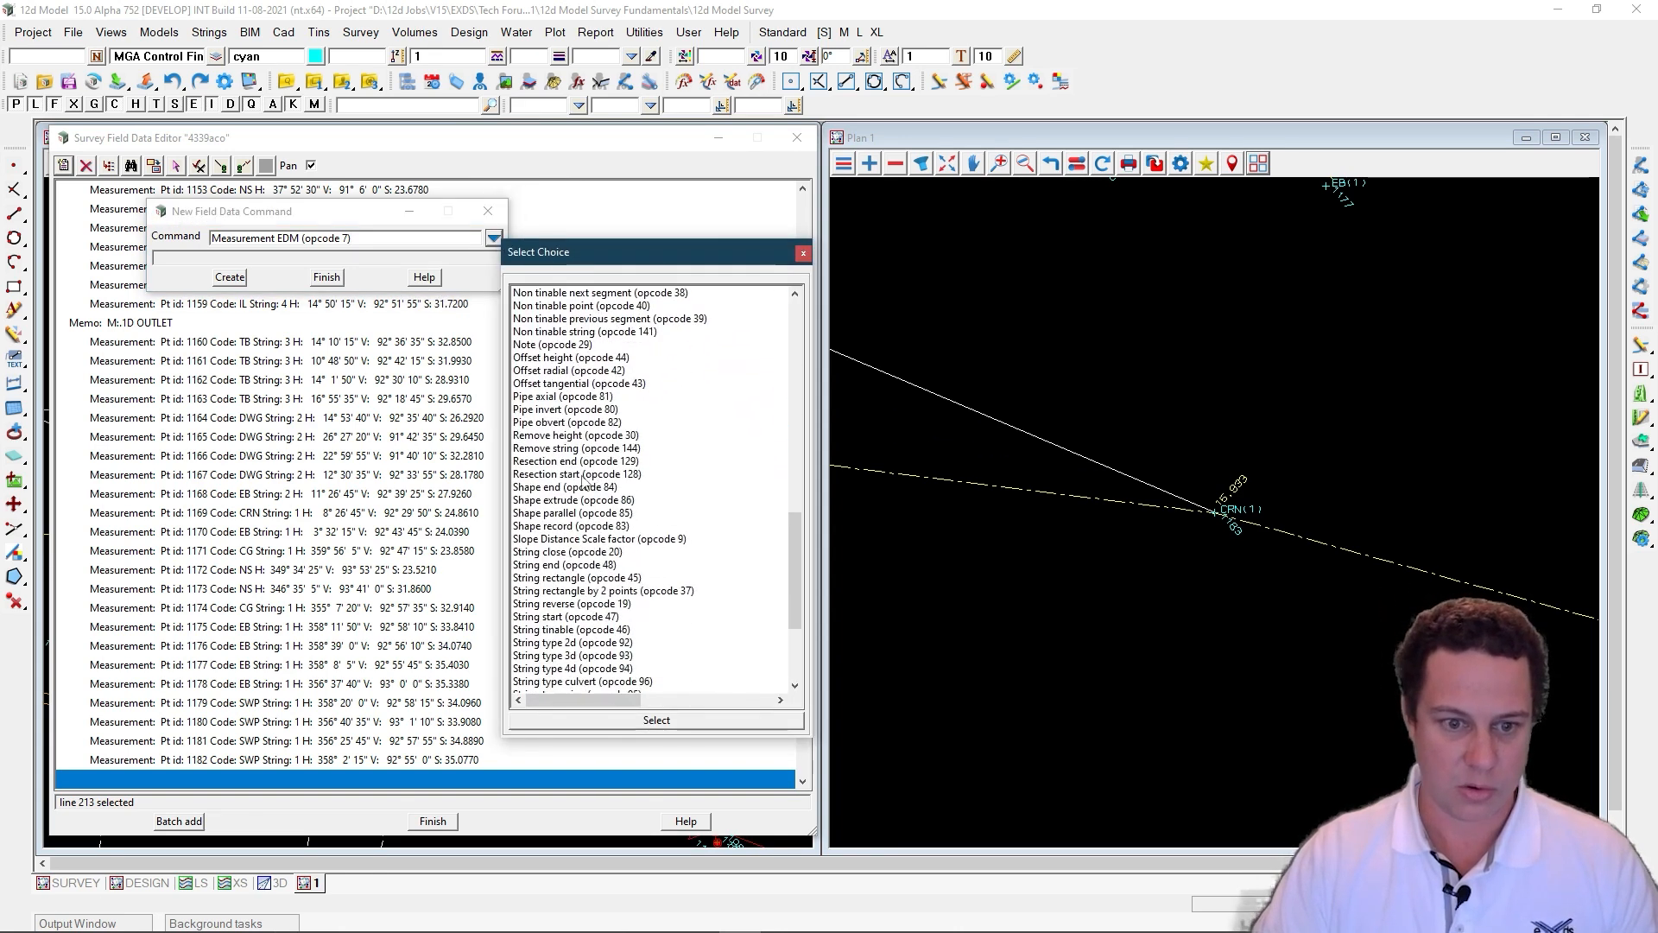
scroll(562, 540, "down", 4)
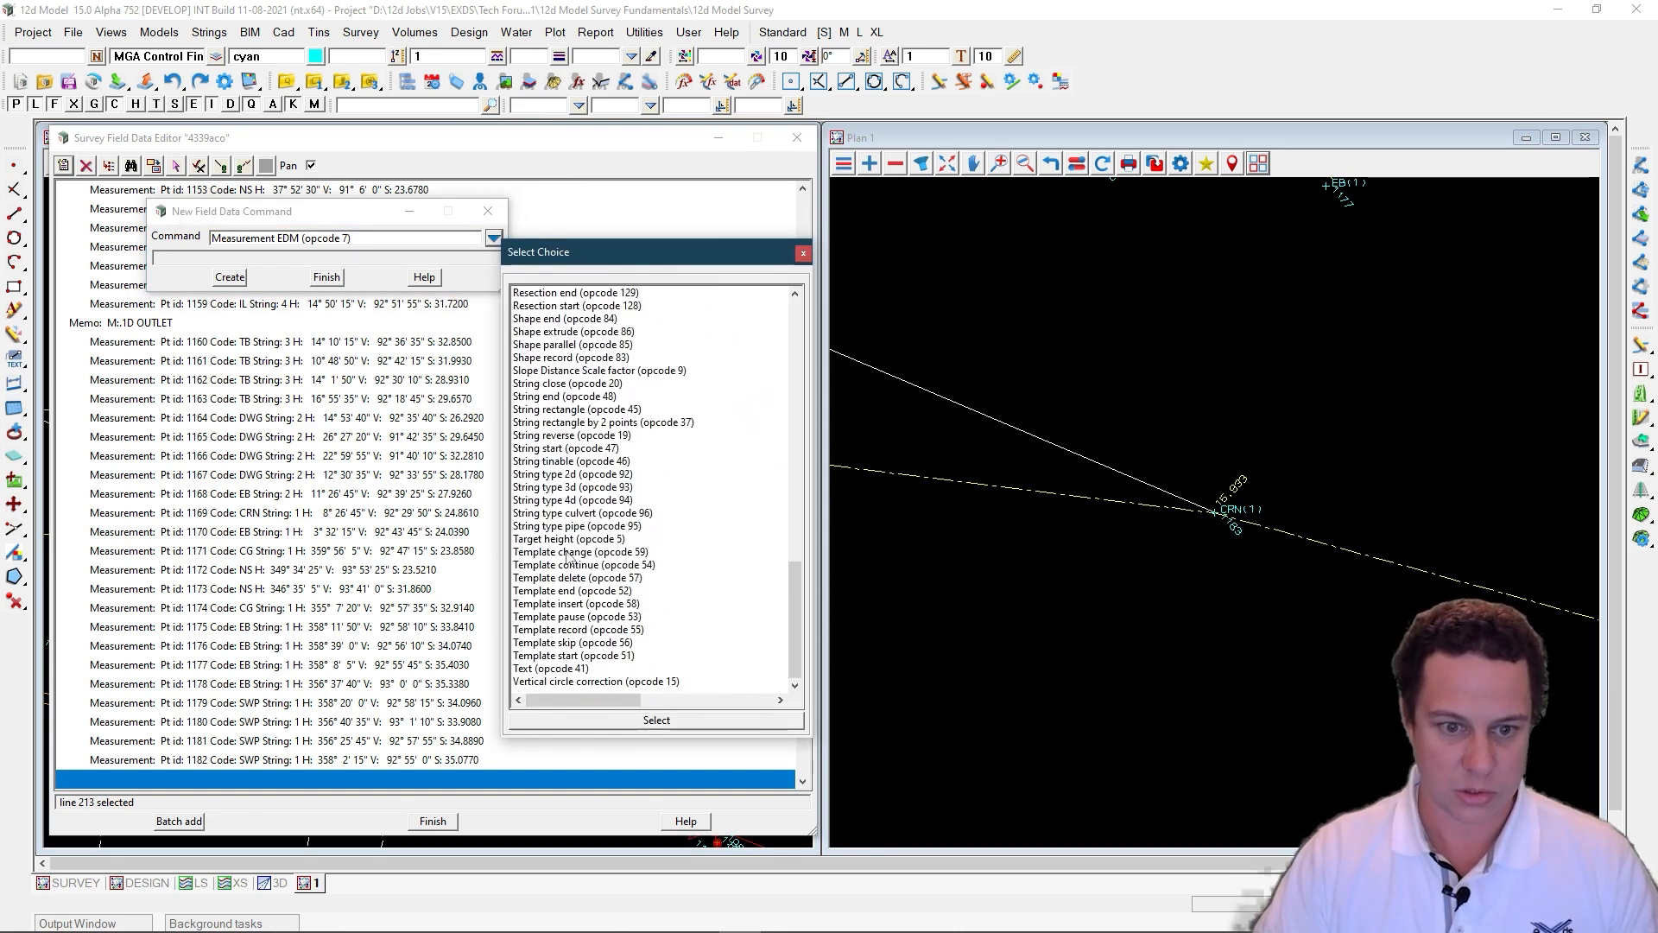
left_click(547, 385)
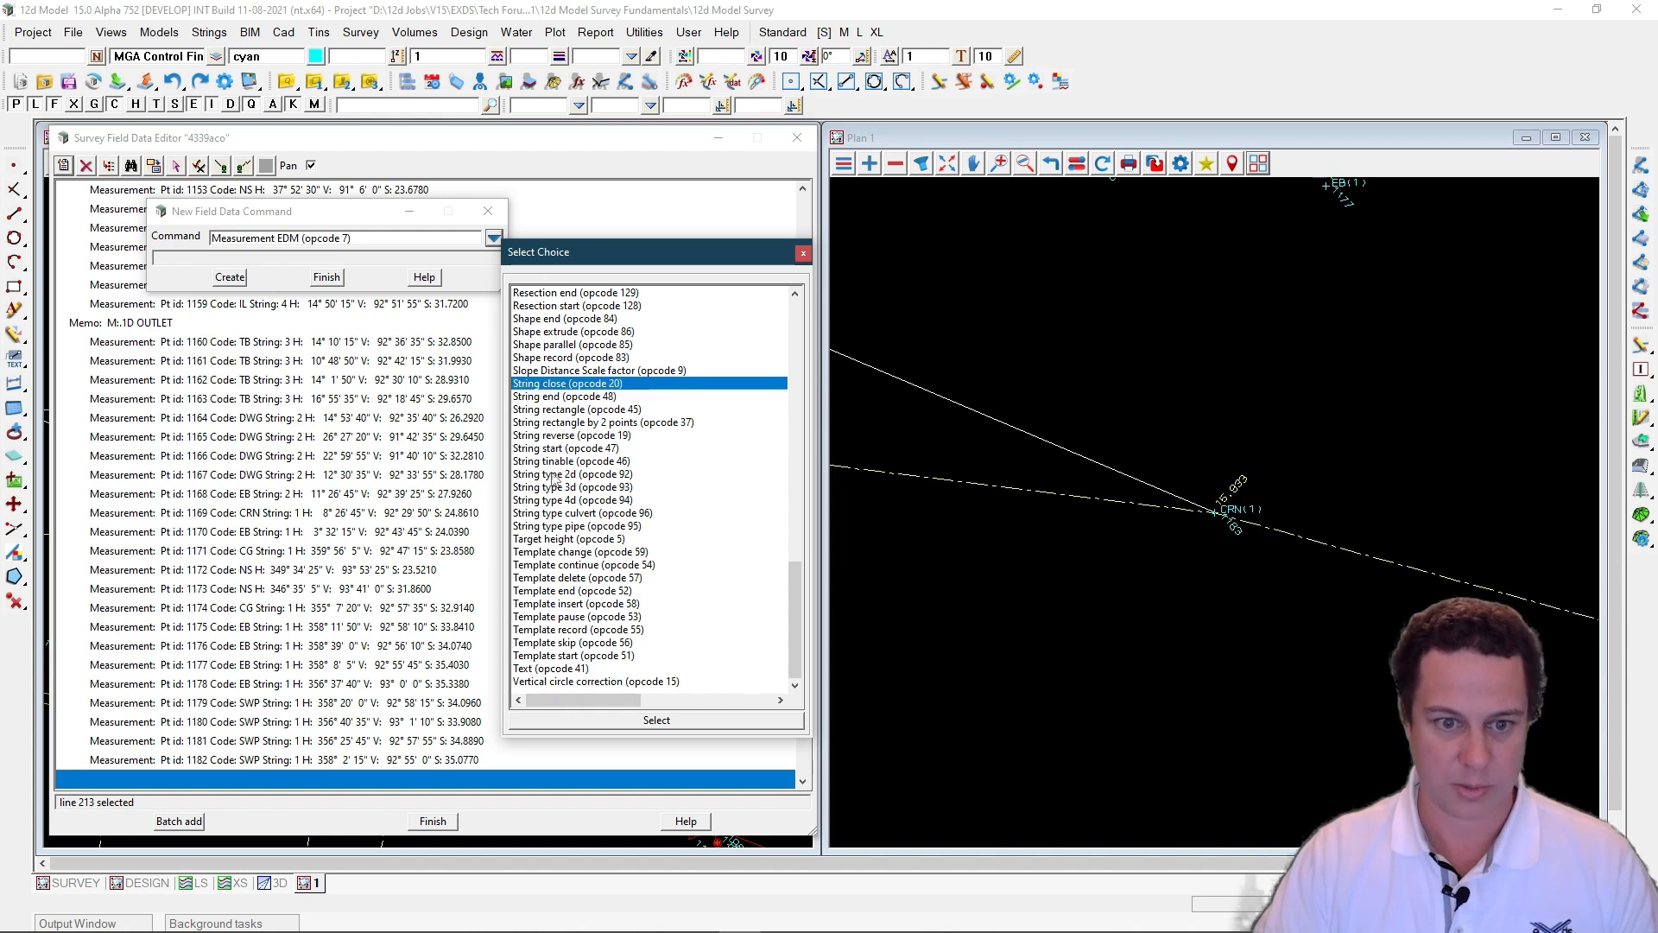
left_click(657, 720)
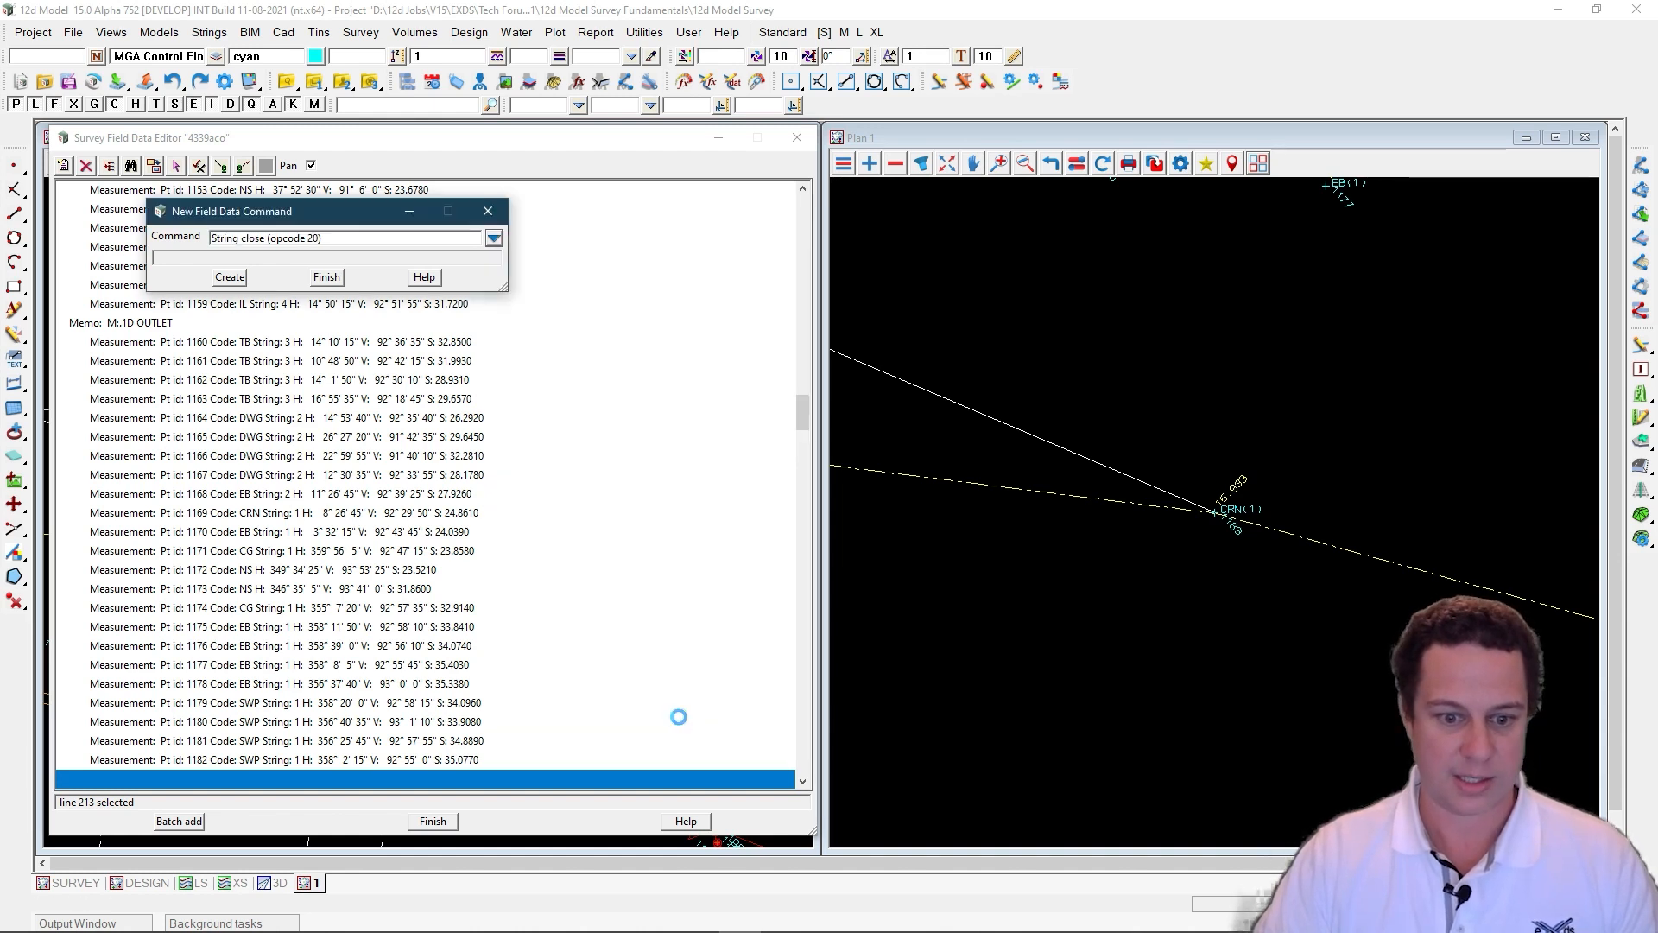
Step: Create and apply the String close command with its fields blank, check the SWP shape in plan, and close its settings
left_click(230, 277)
left_click(308, 544)
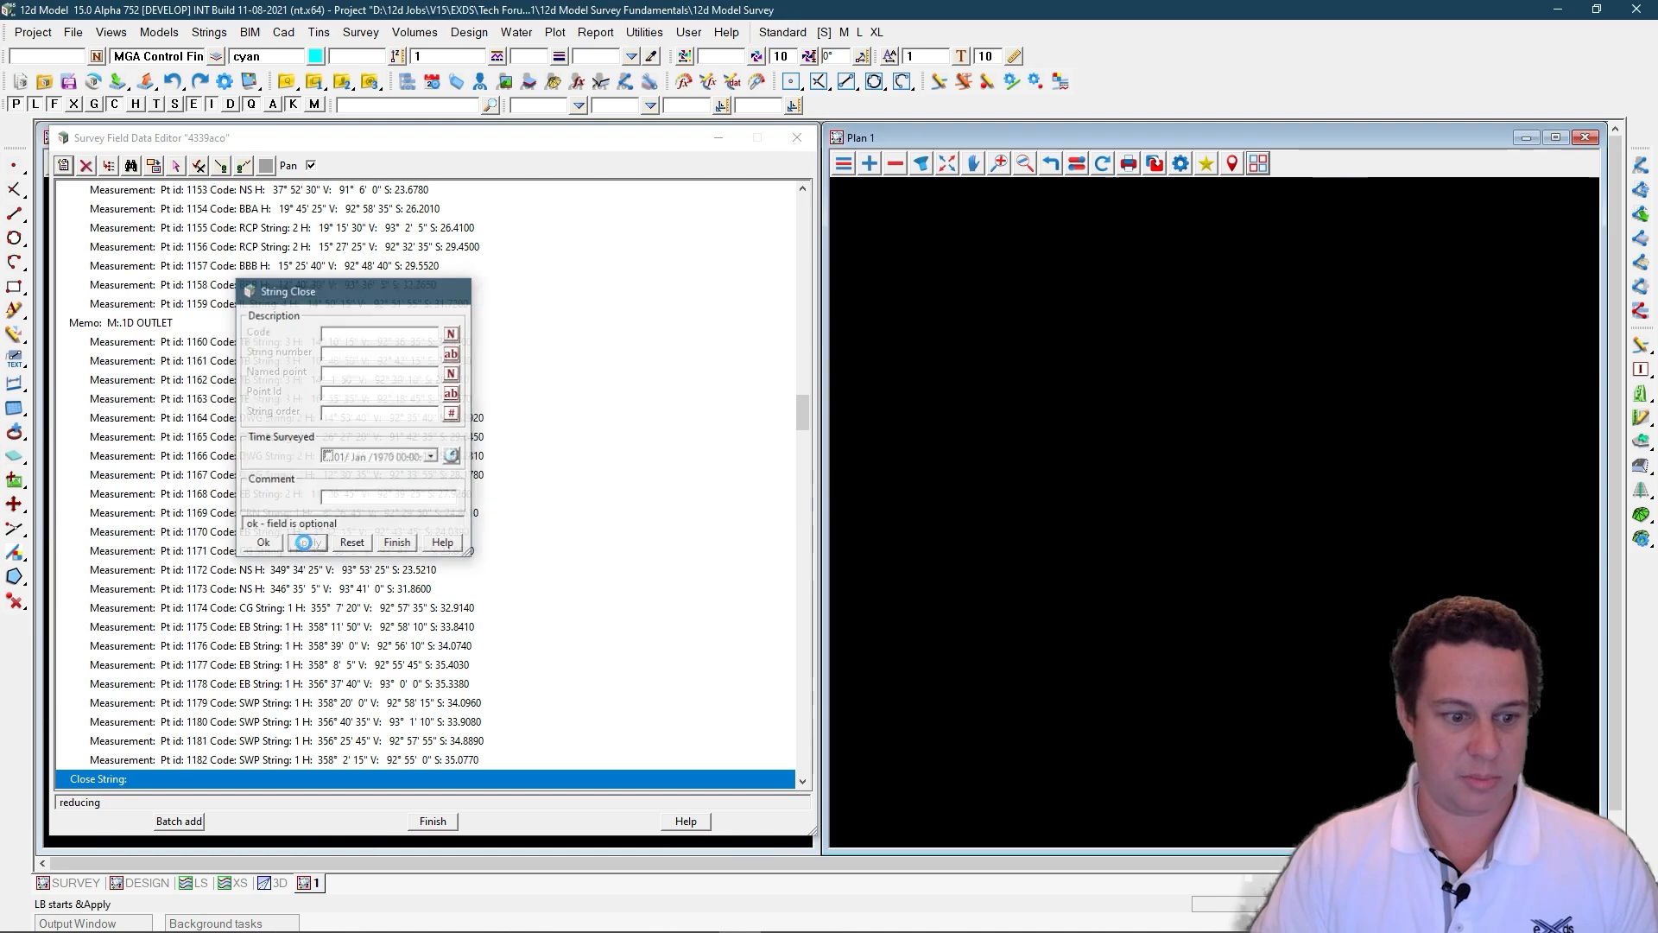
left_click(176, 763)
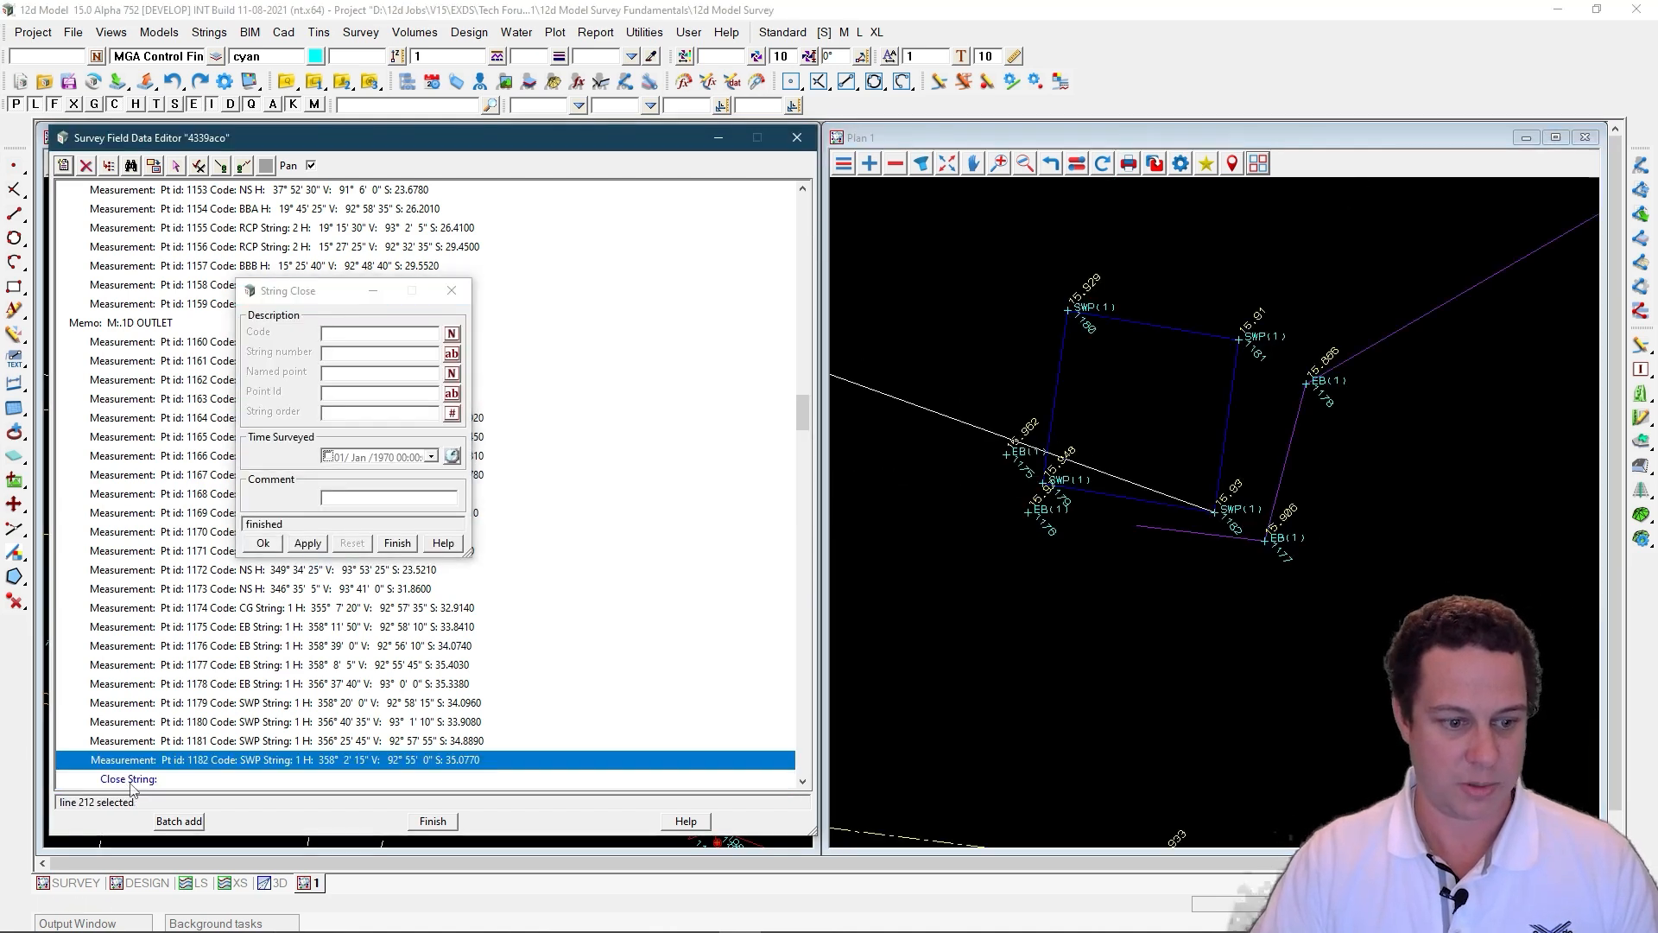
left_click(129, 780)
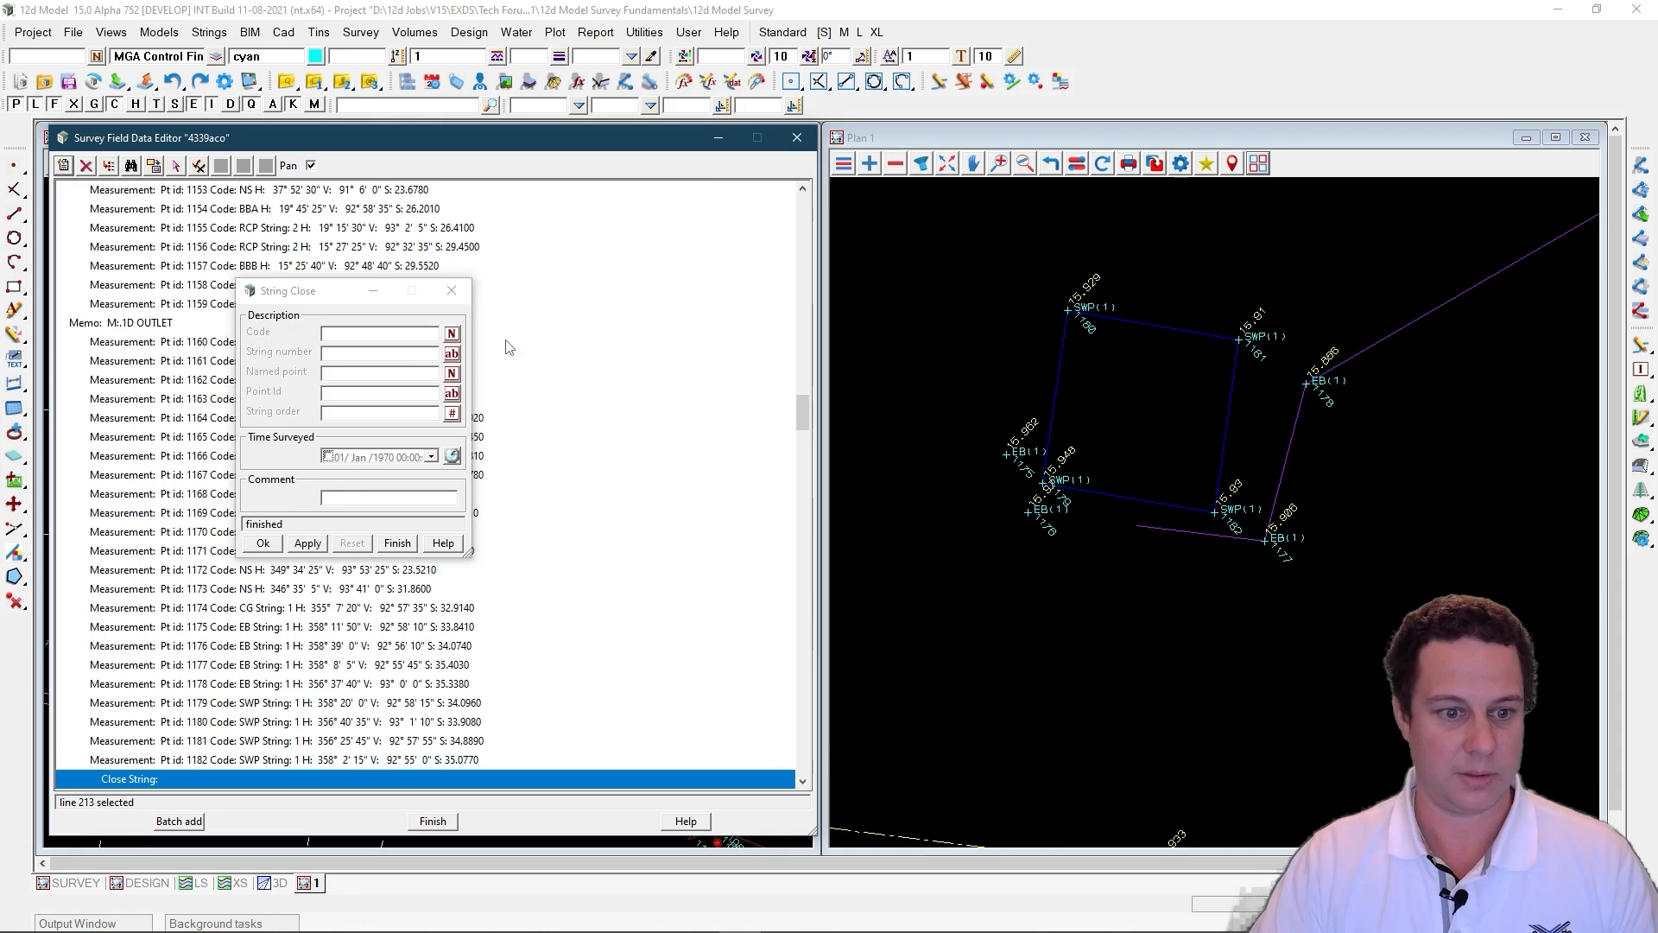
left_click(451, 290)
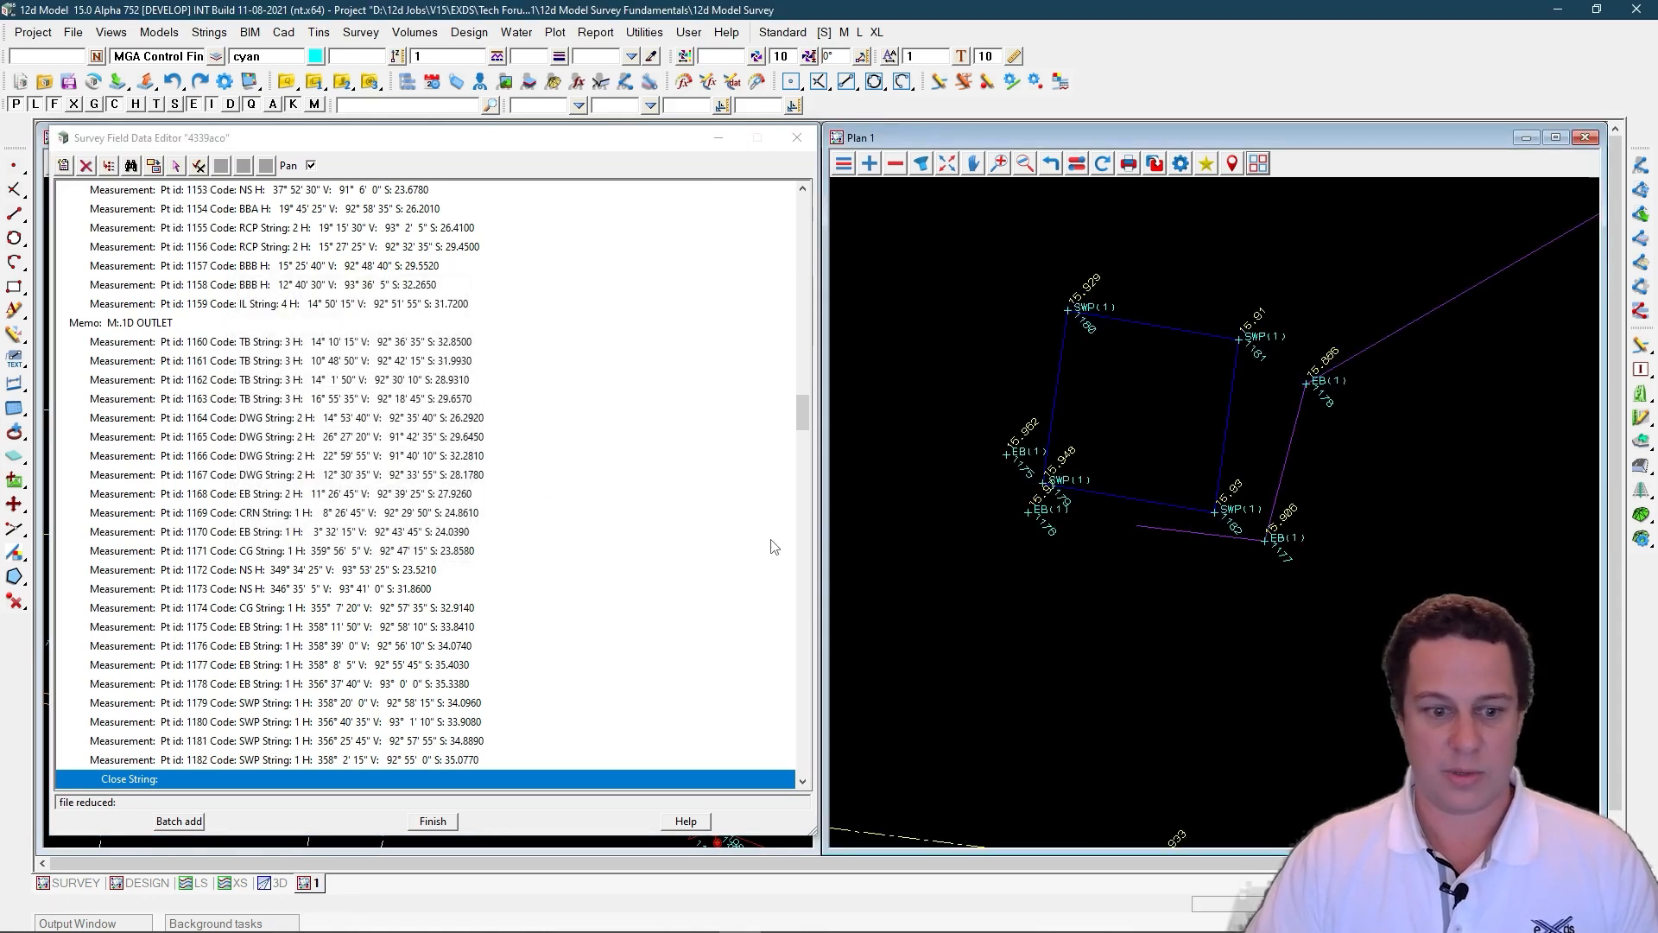
Step: Find CG point 1174 by picking it in plan and deactivate its measurement in the field data
scroll(1209, 512, "down", 2)
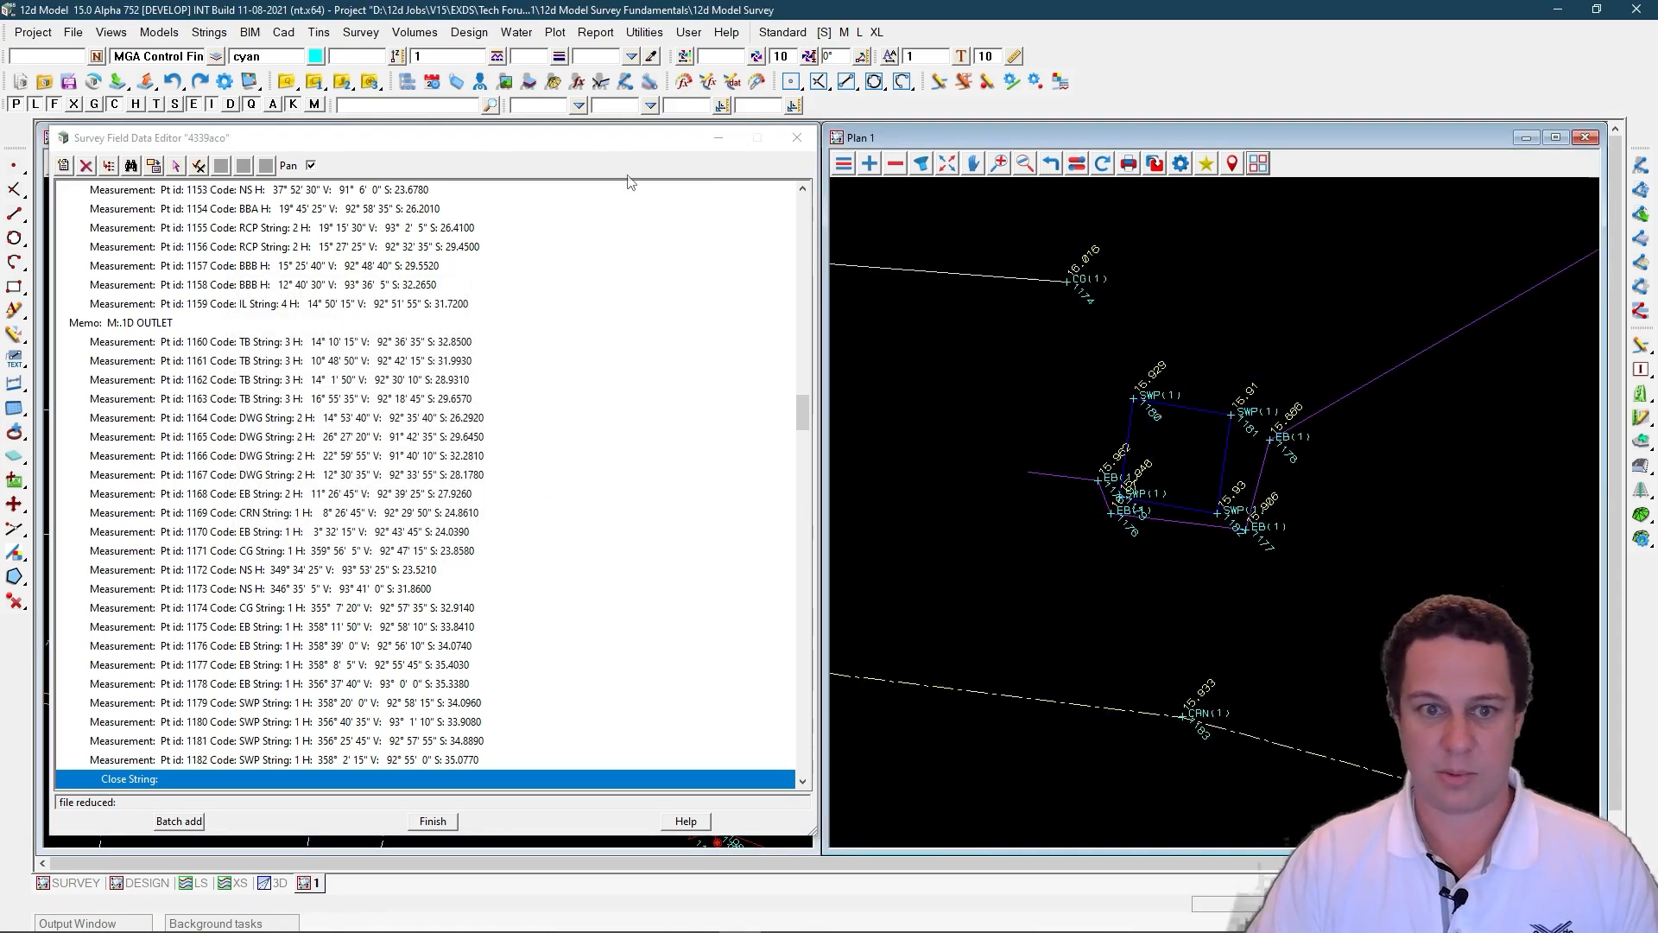
left_click(173, 166)
left_click(1072, 303)
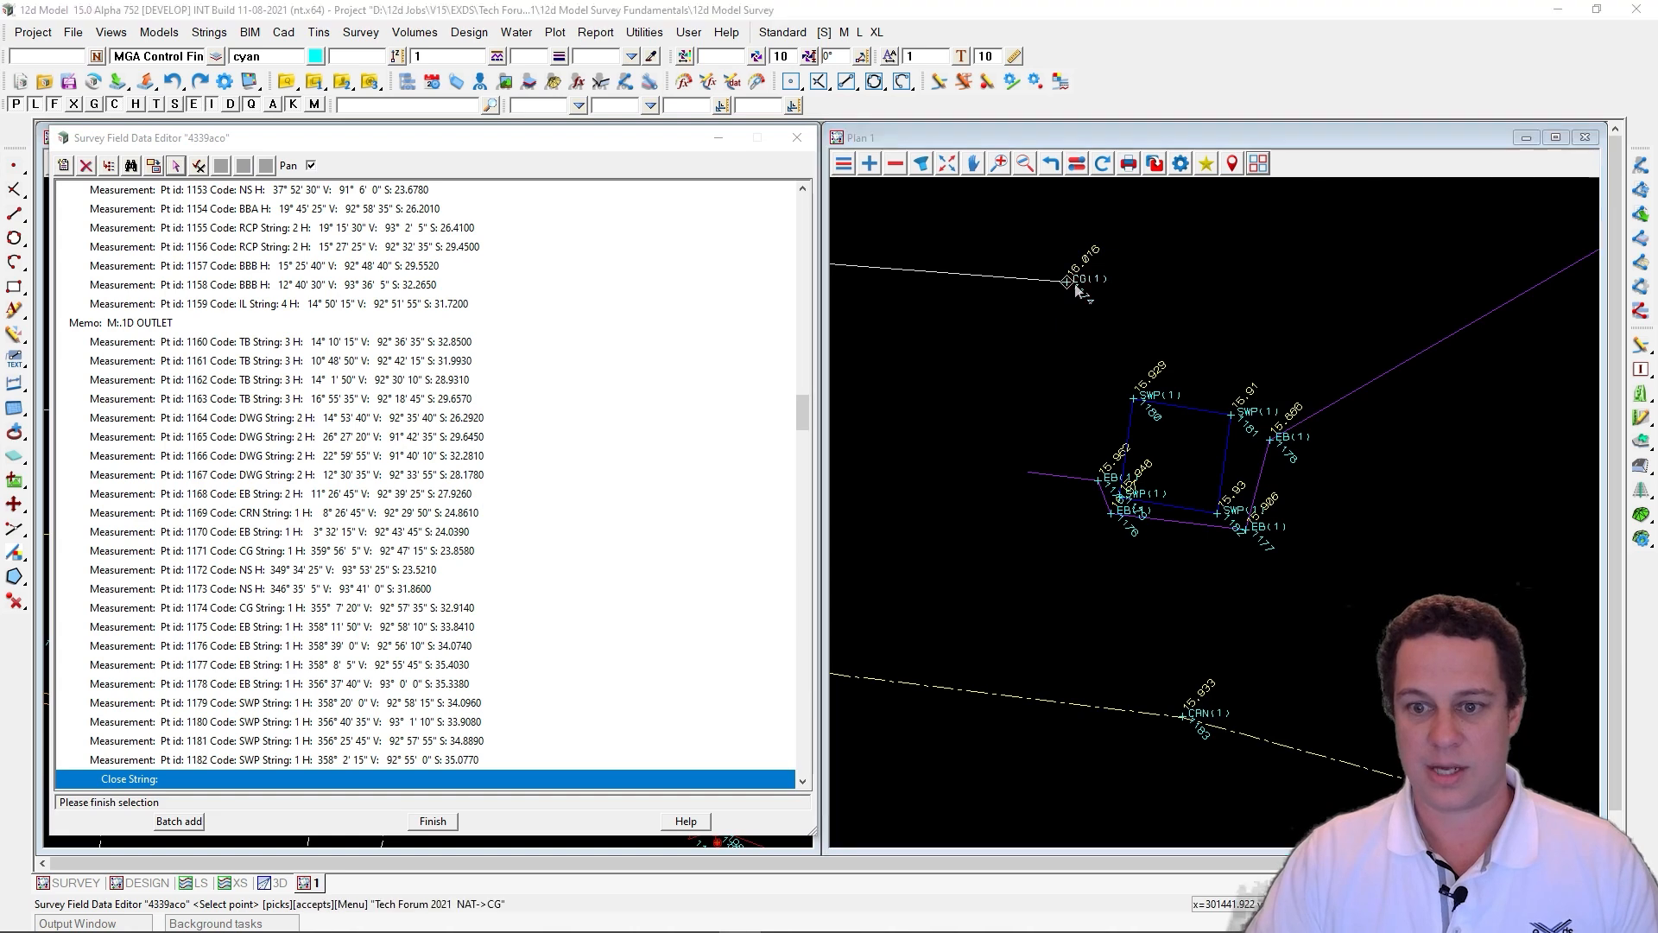
left_click(86, 166)
scroll(1122, 304, "down", 1)
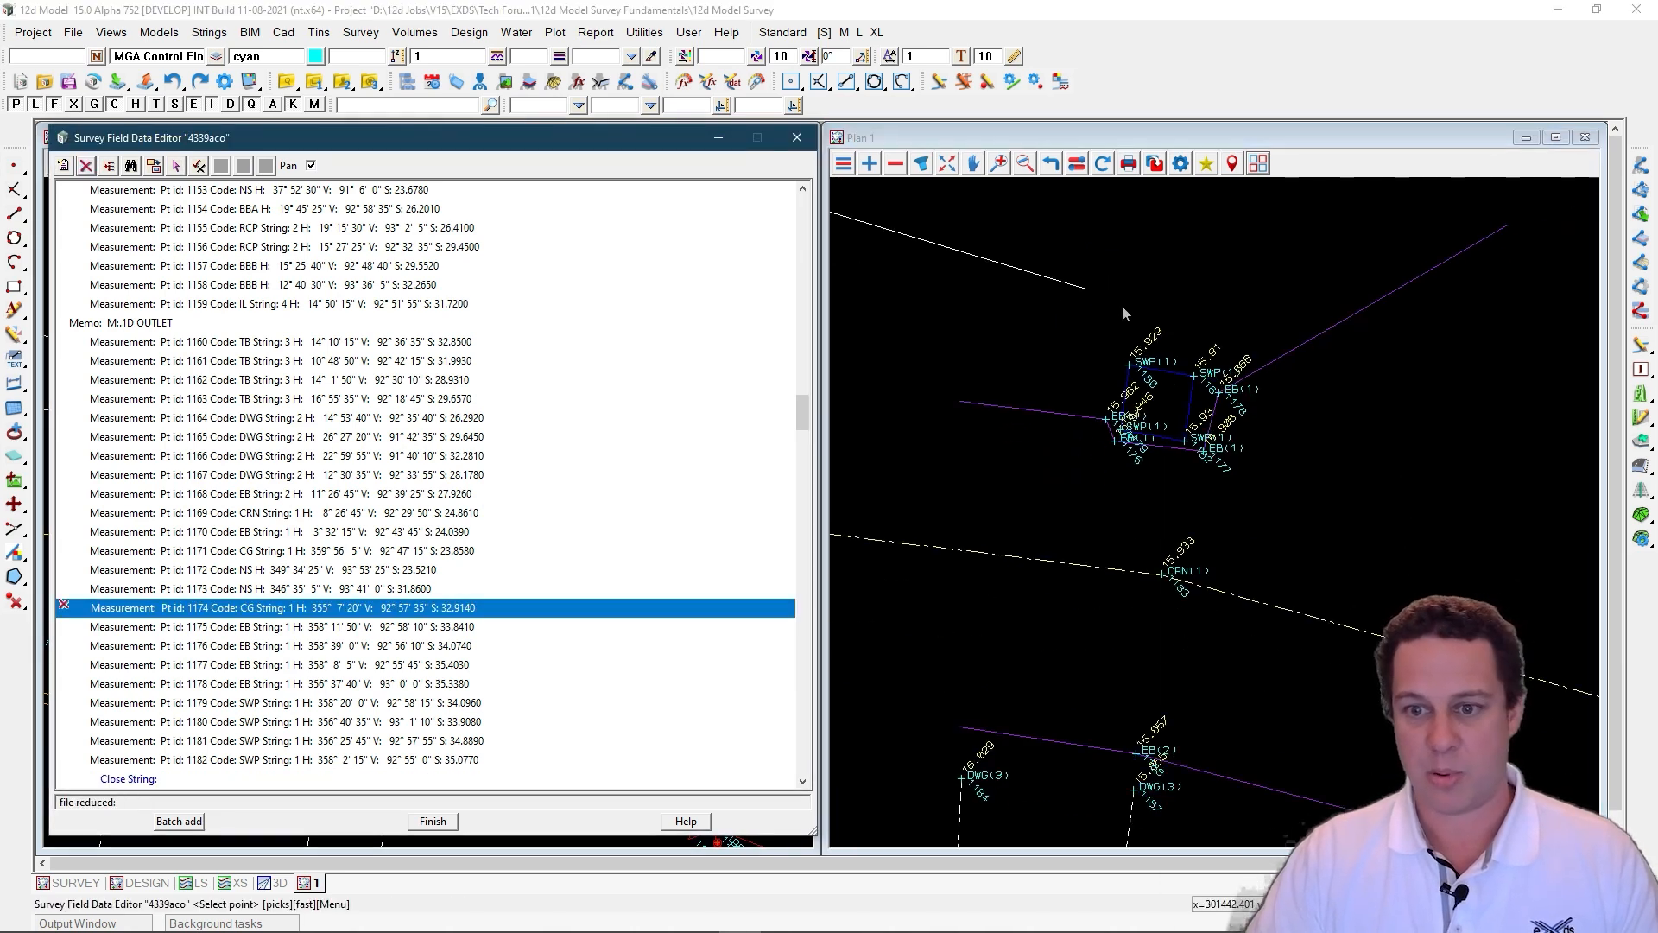
Step: Reactivate the measurement of CG point 1174 and check the restored CG linework in plan
left_click(128, 588)
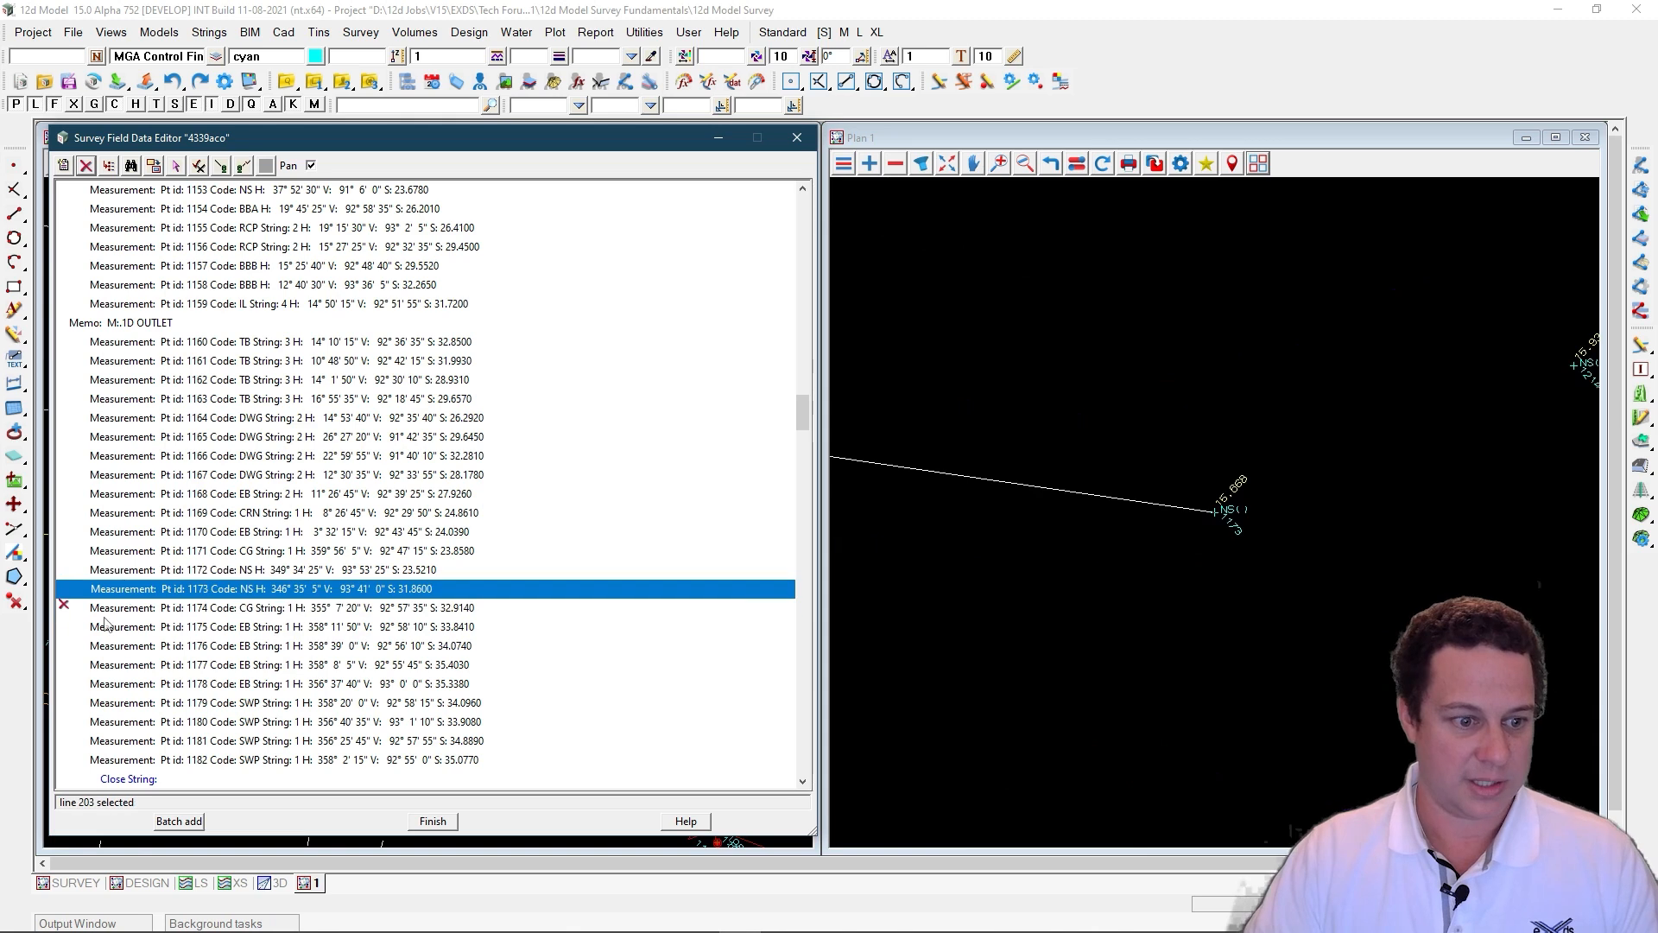
left_click(200, 608)
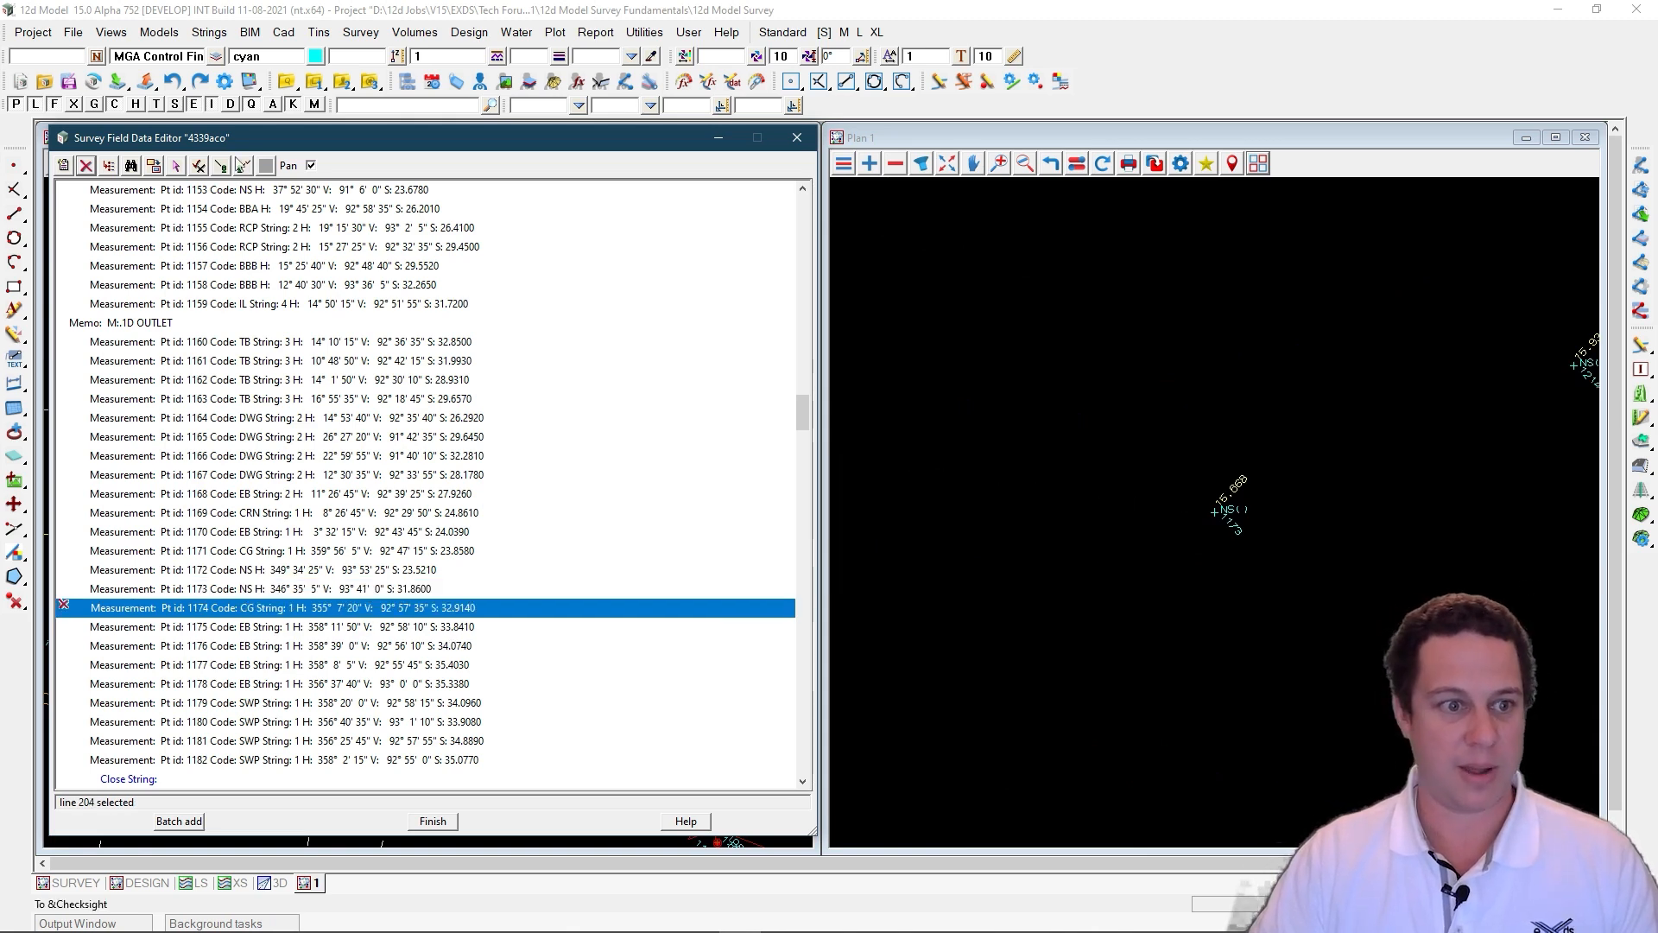
left_click(87, 168)
scroll(1334, 508, "down", 5)
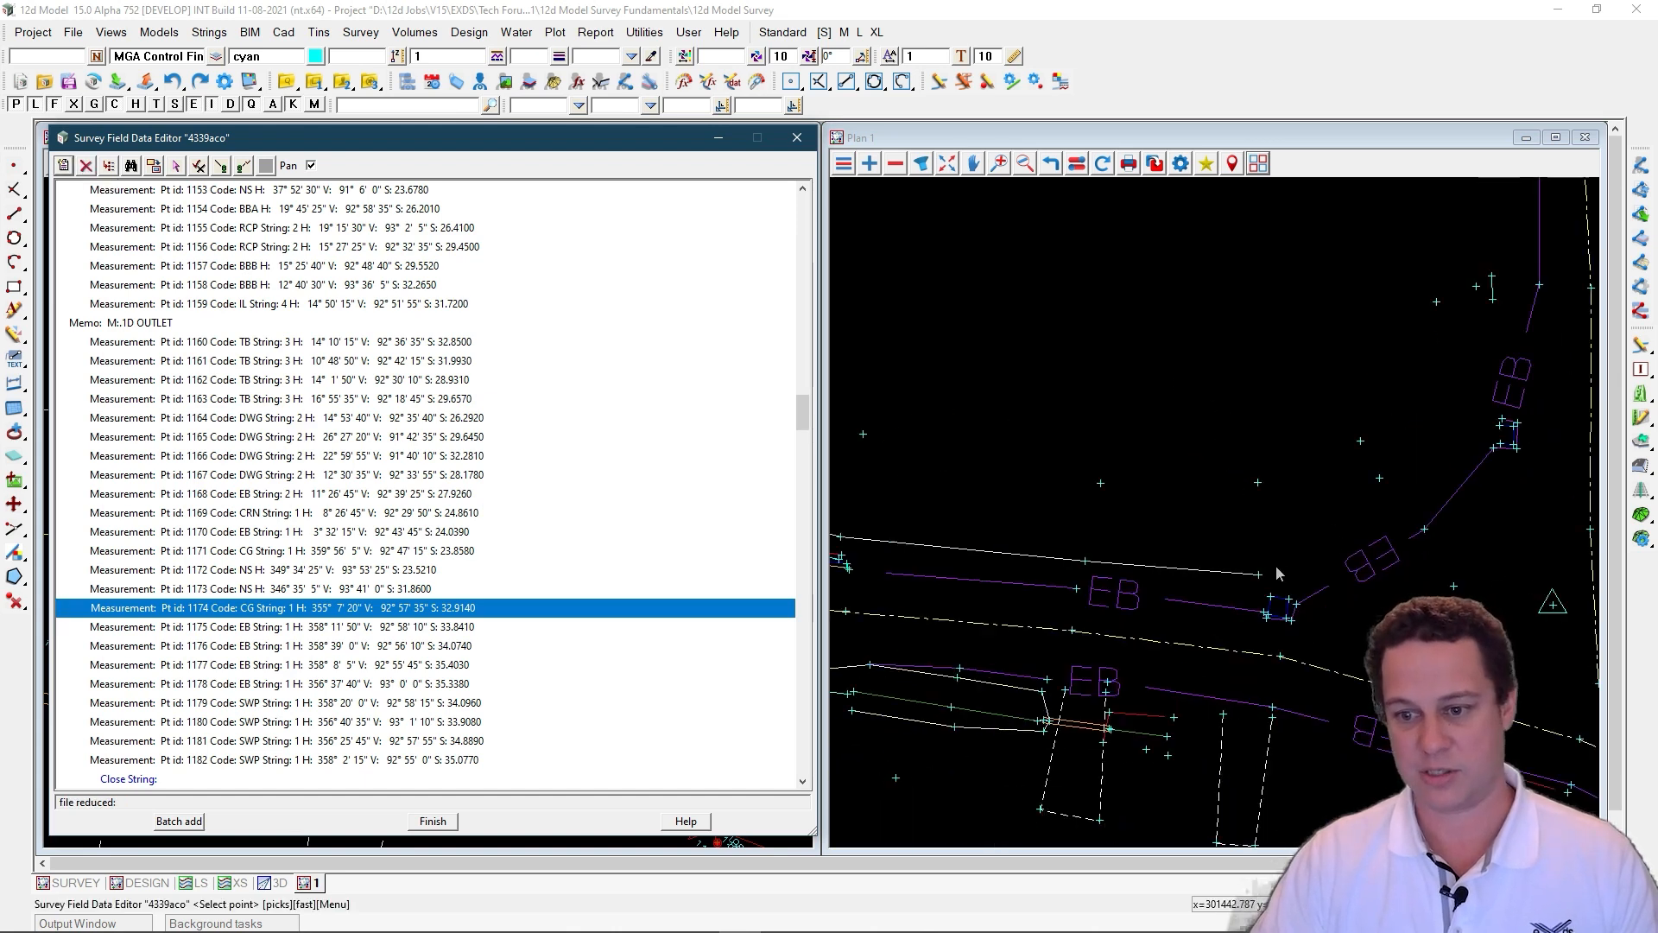
scroll(1330, 513, "up", 2)
left_click(276, 607)
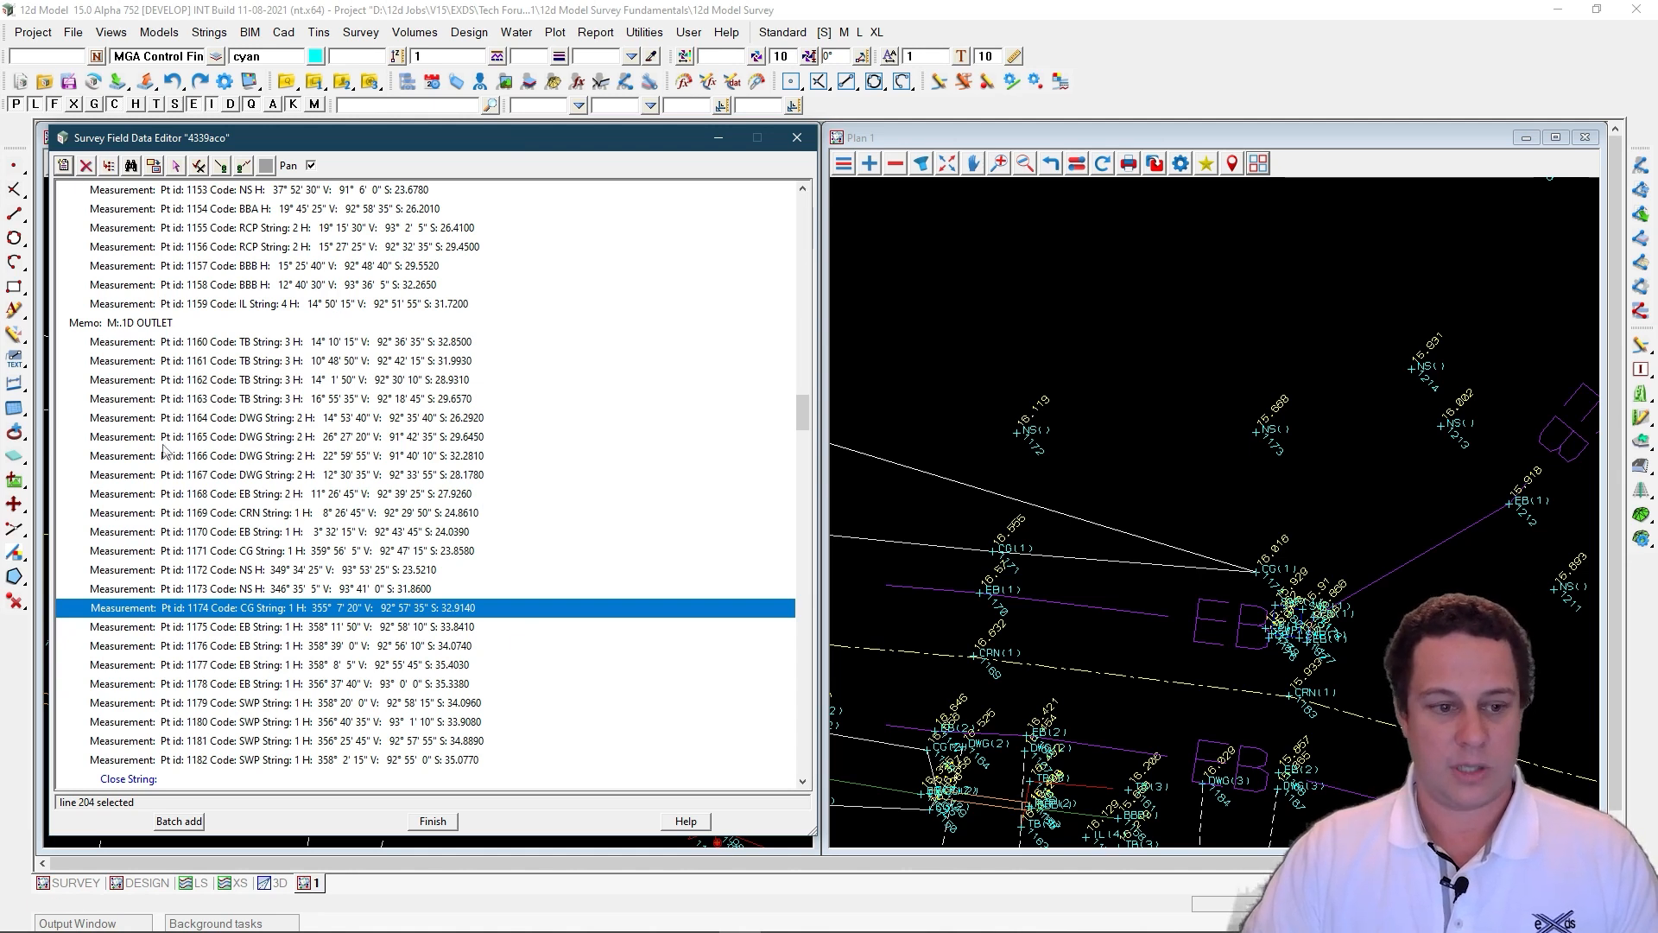
left_click(360, 32)
left_click(577, 134)
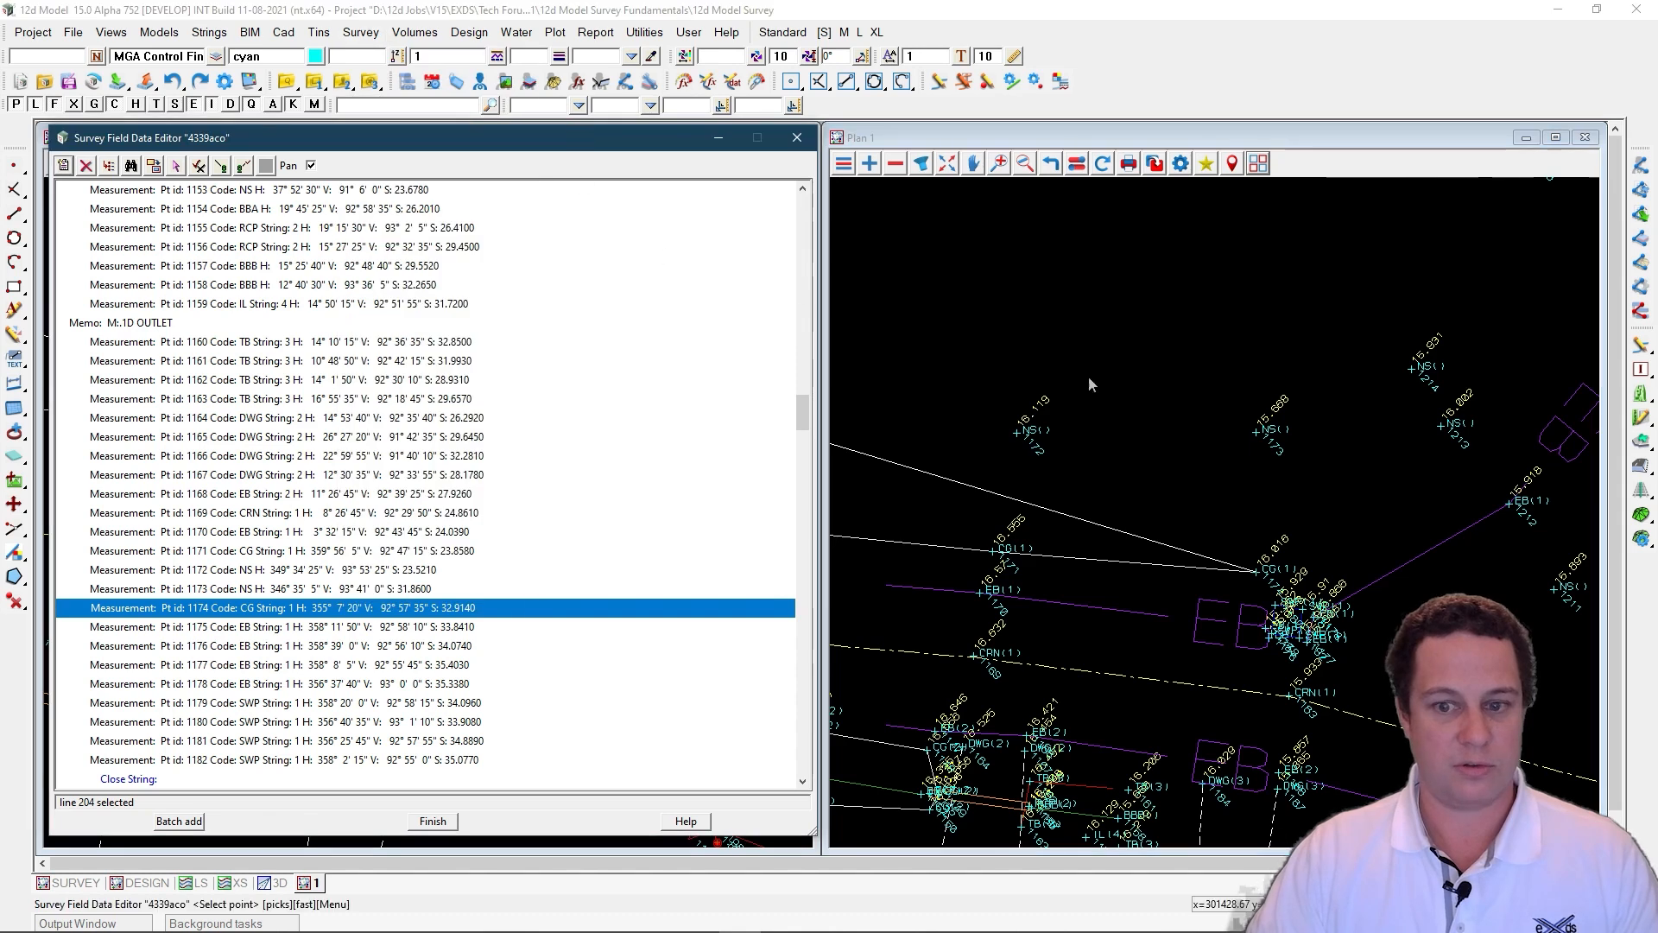
scroll(1060, 375, "down", 3)
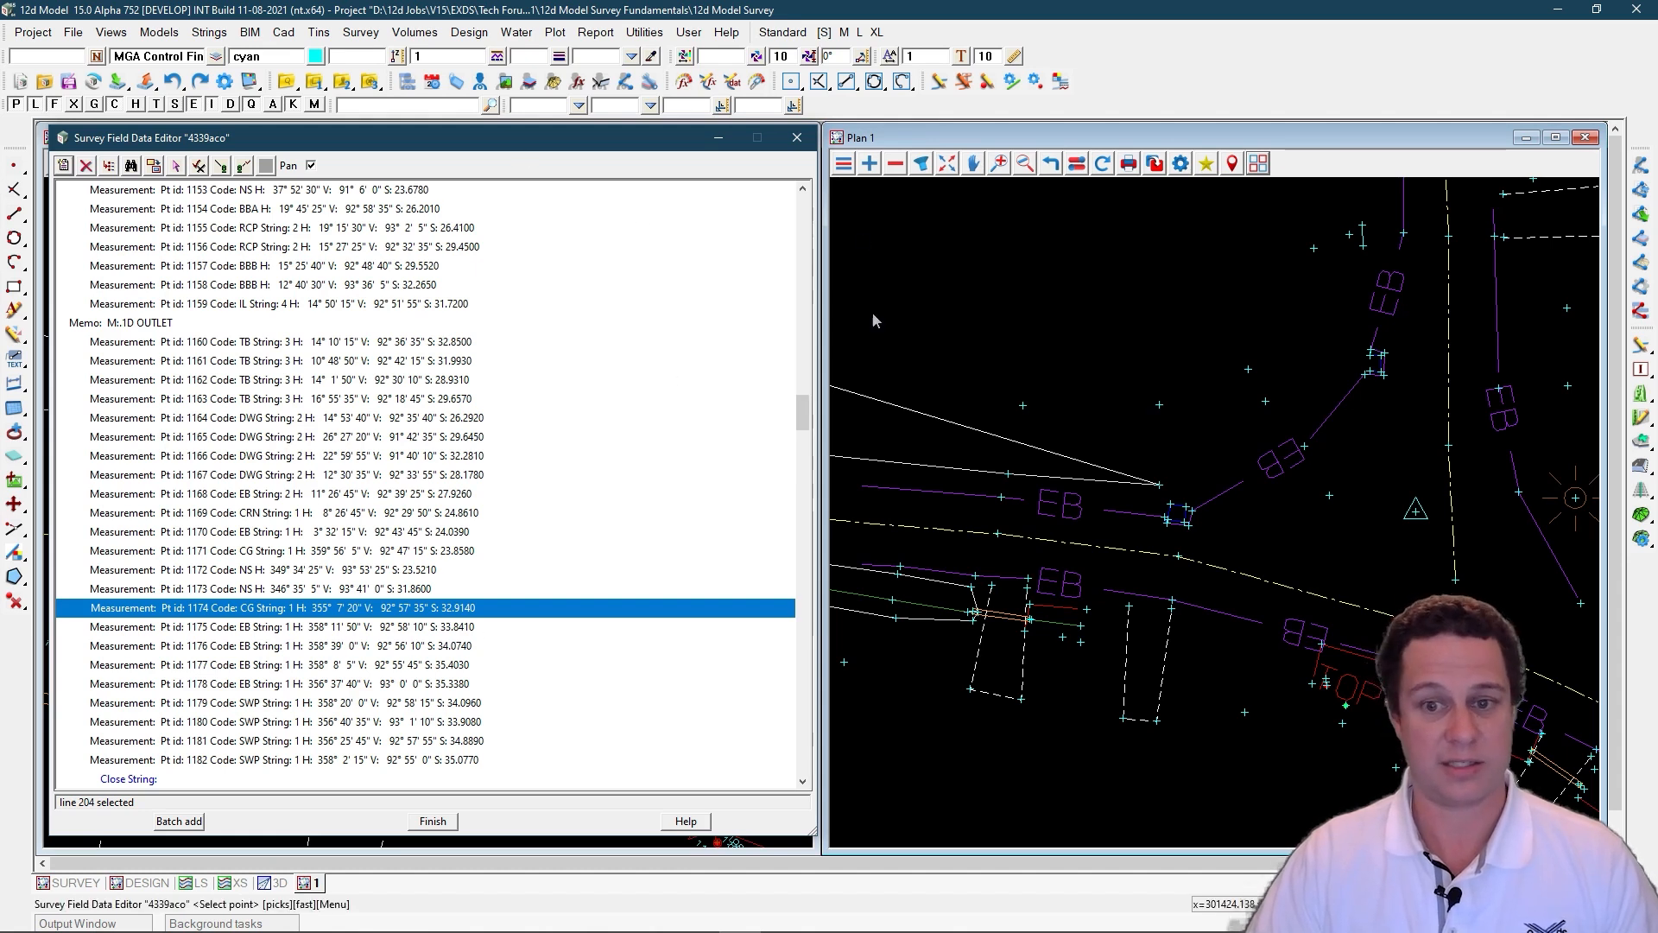
left_click(361, 32)
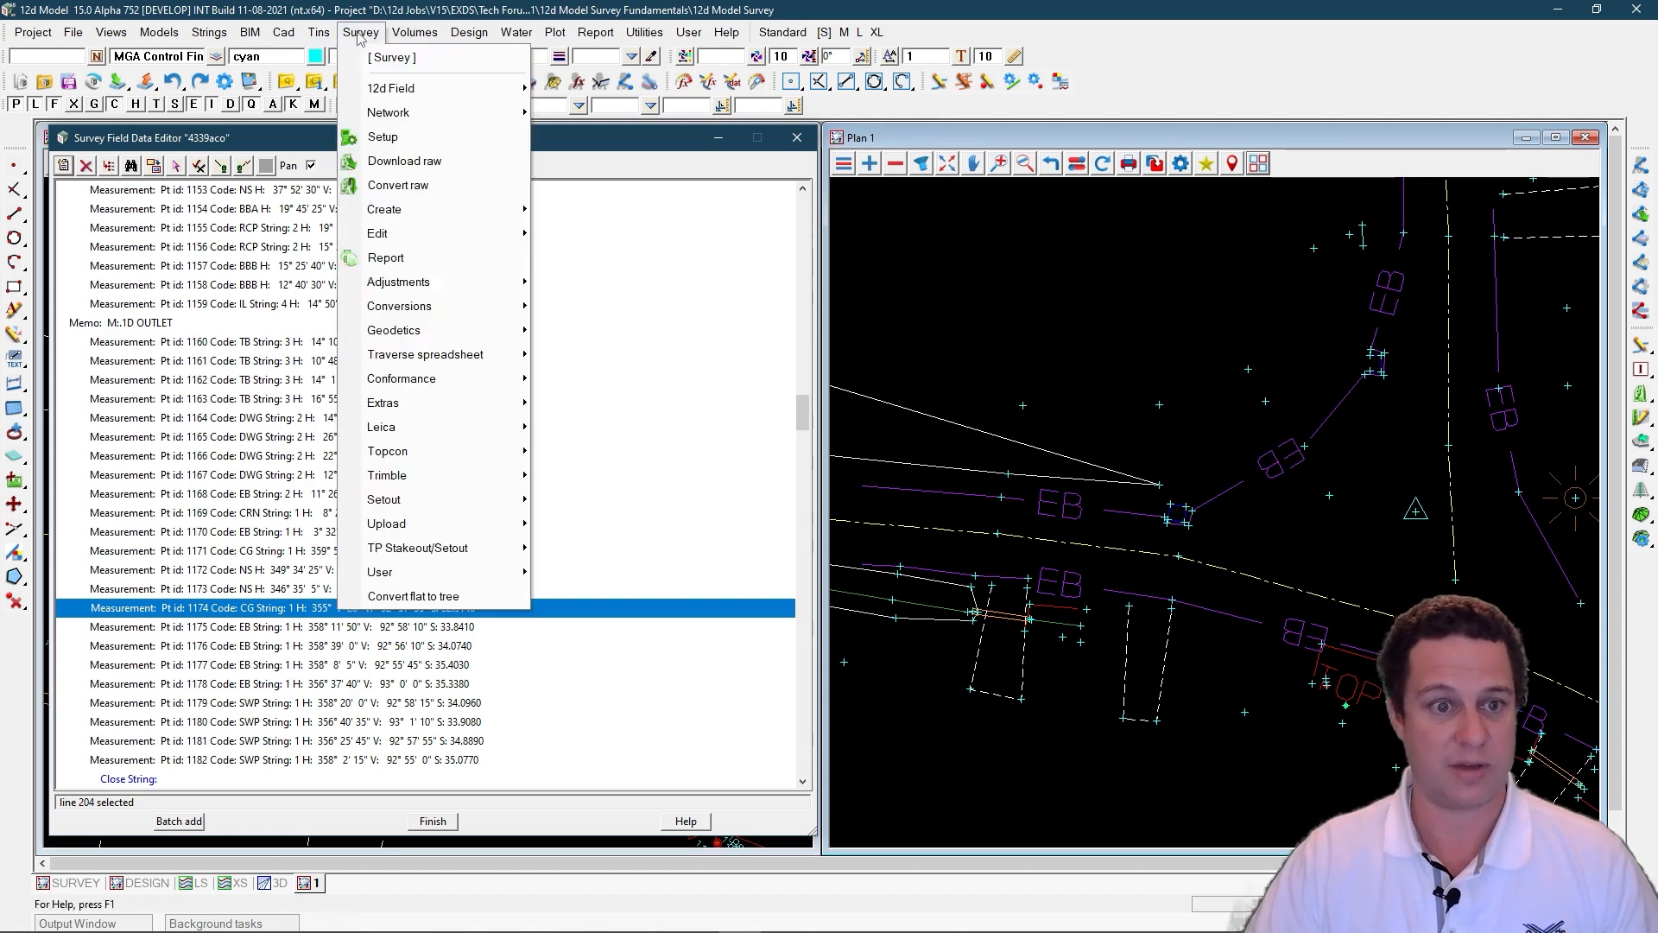
left_click(947, 304)
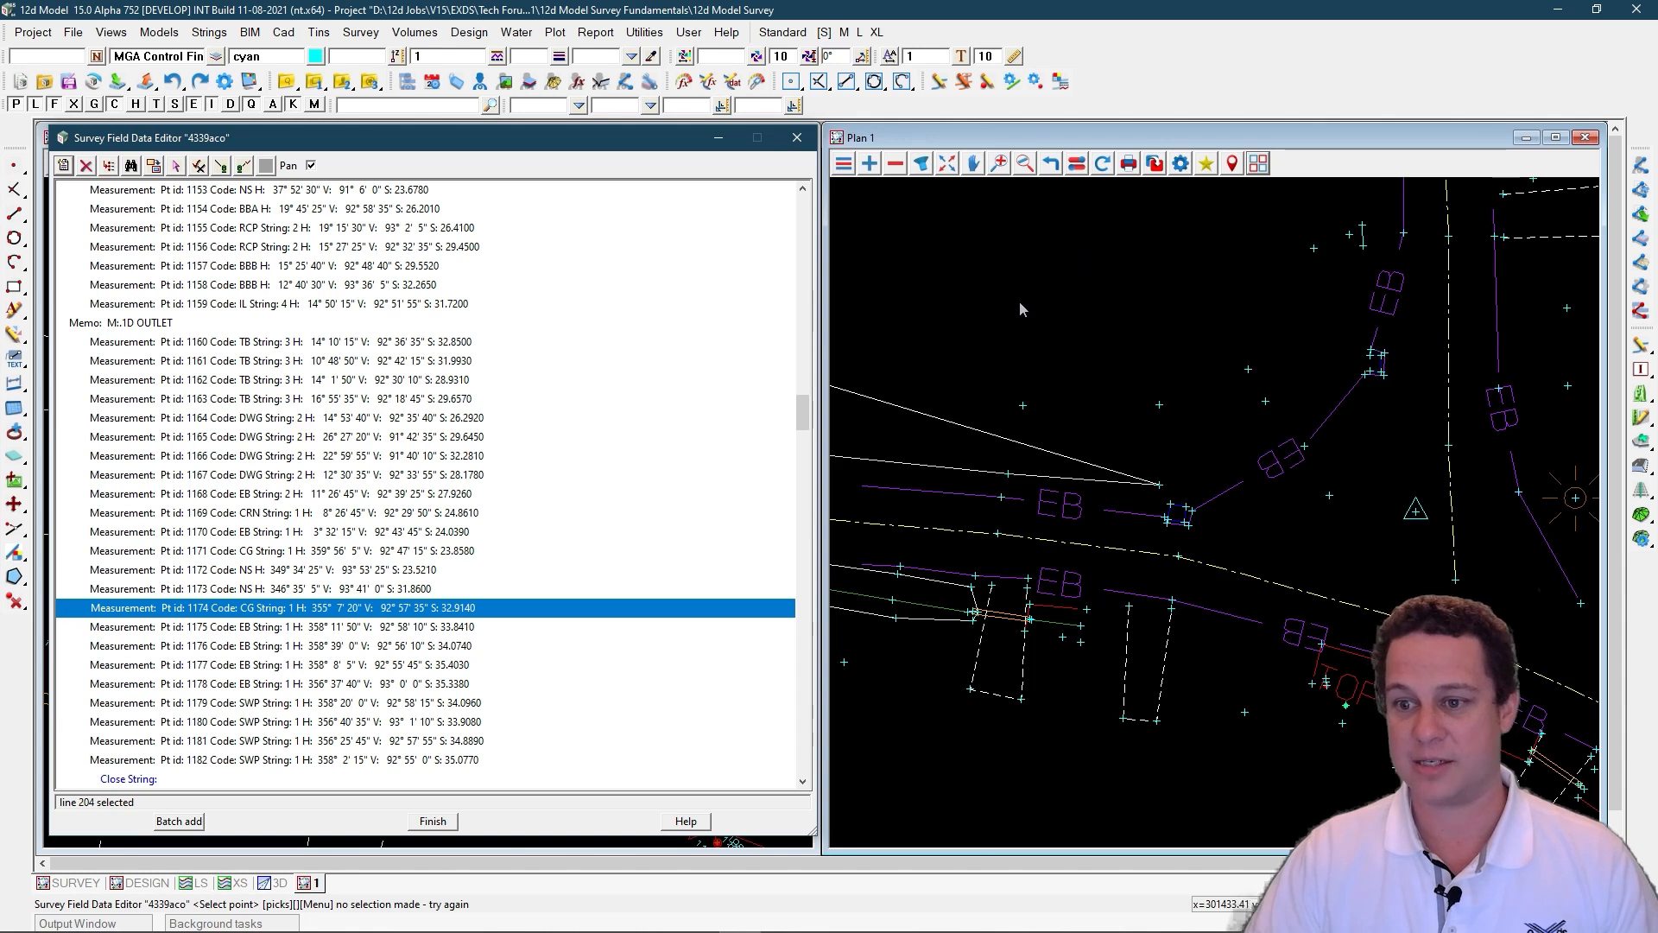
scroll(1020, 302, "down", 3)
scroll(1312, 263, "up", 2)
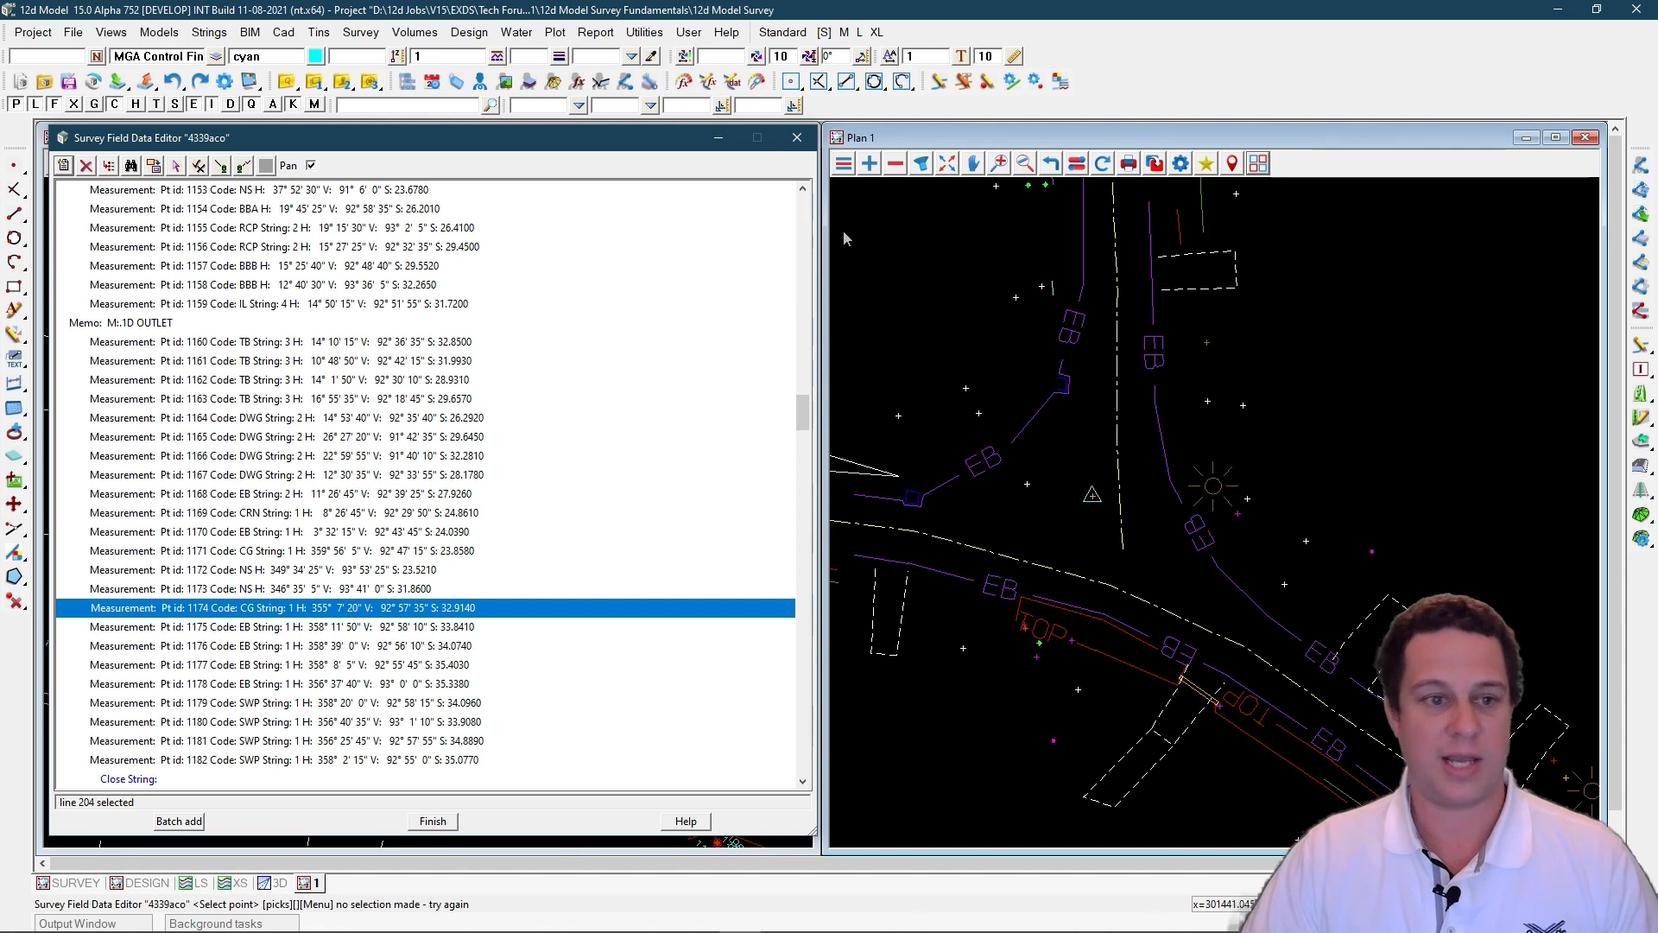
Step: Close the survey field data editor and maximise the Plan 1 view
left_click(797, 138)
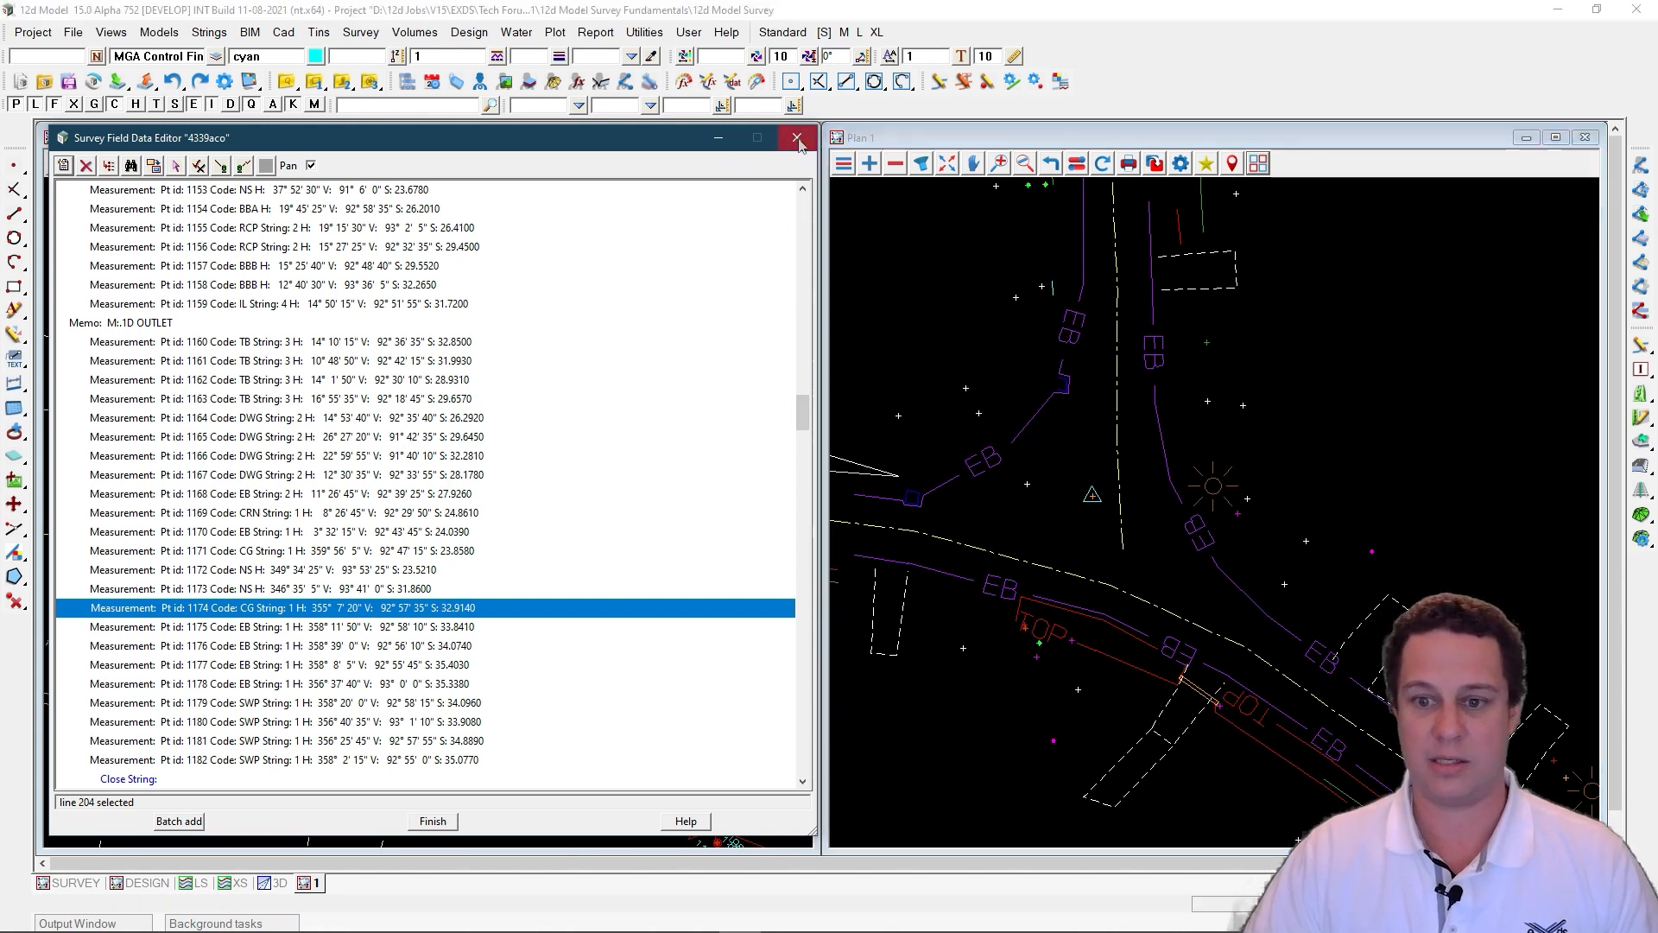
left_click(1257, 163)
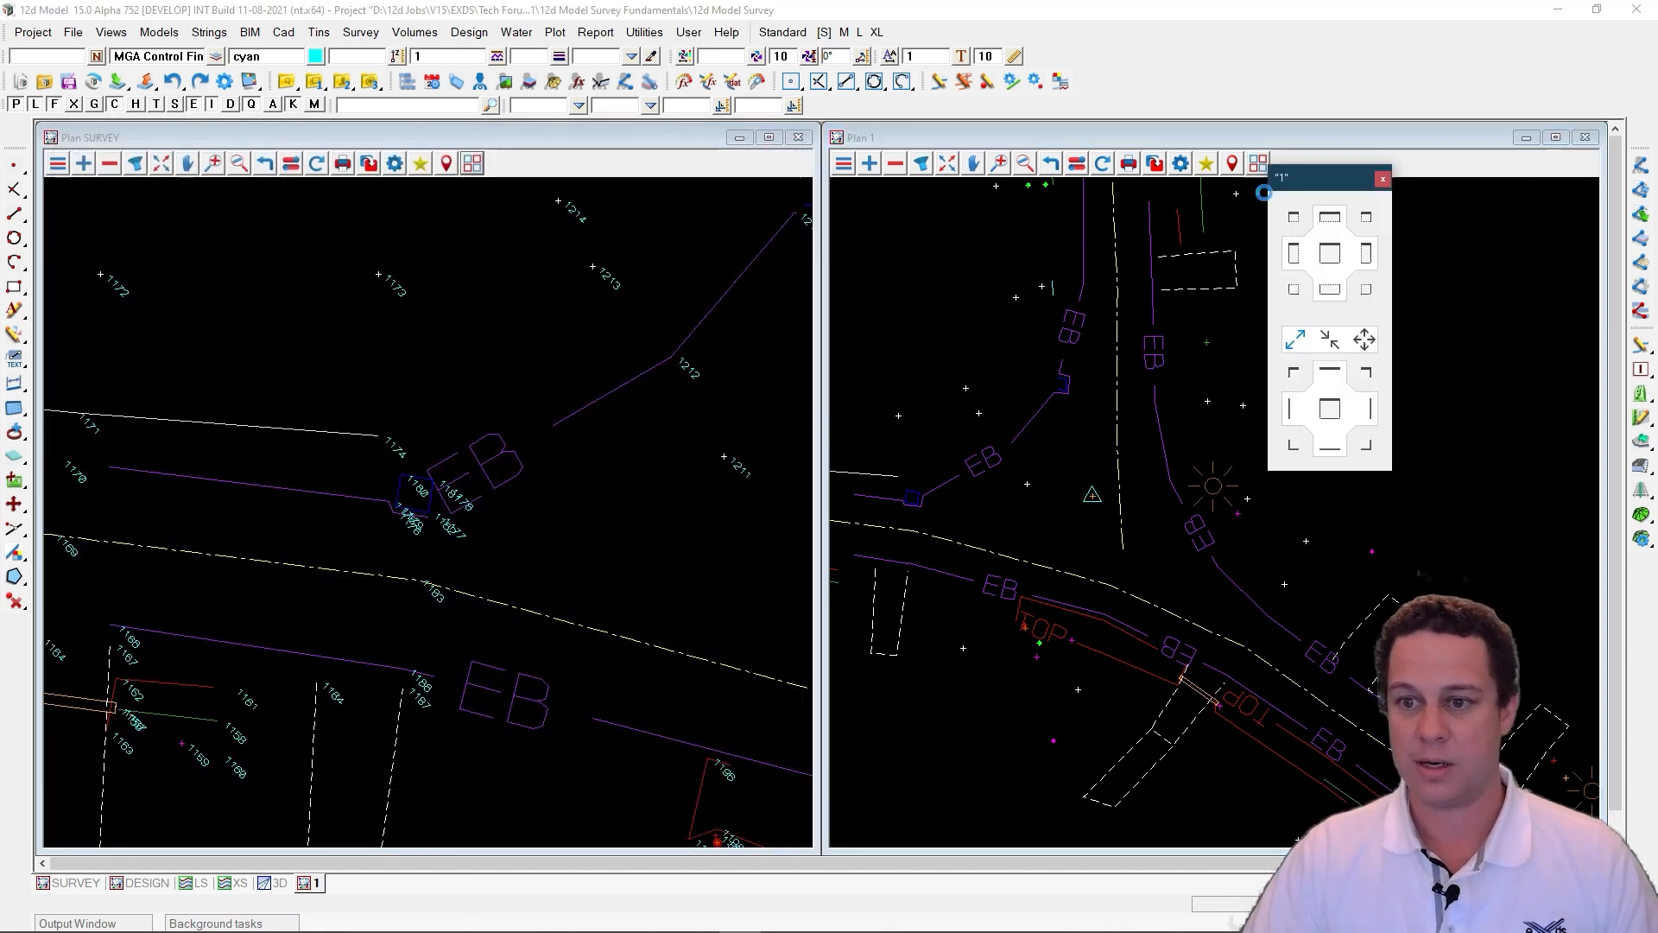
left_click(1332, 262)
left_click(1554, 138)
Step: Close the open SWP(2) string through points 1219 to 1222 in plan with the CAD String Close tool
scroll(719, 390, "up", 6)
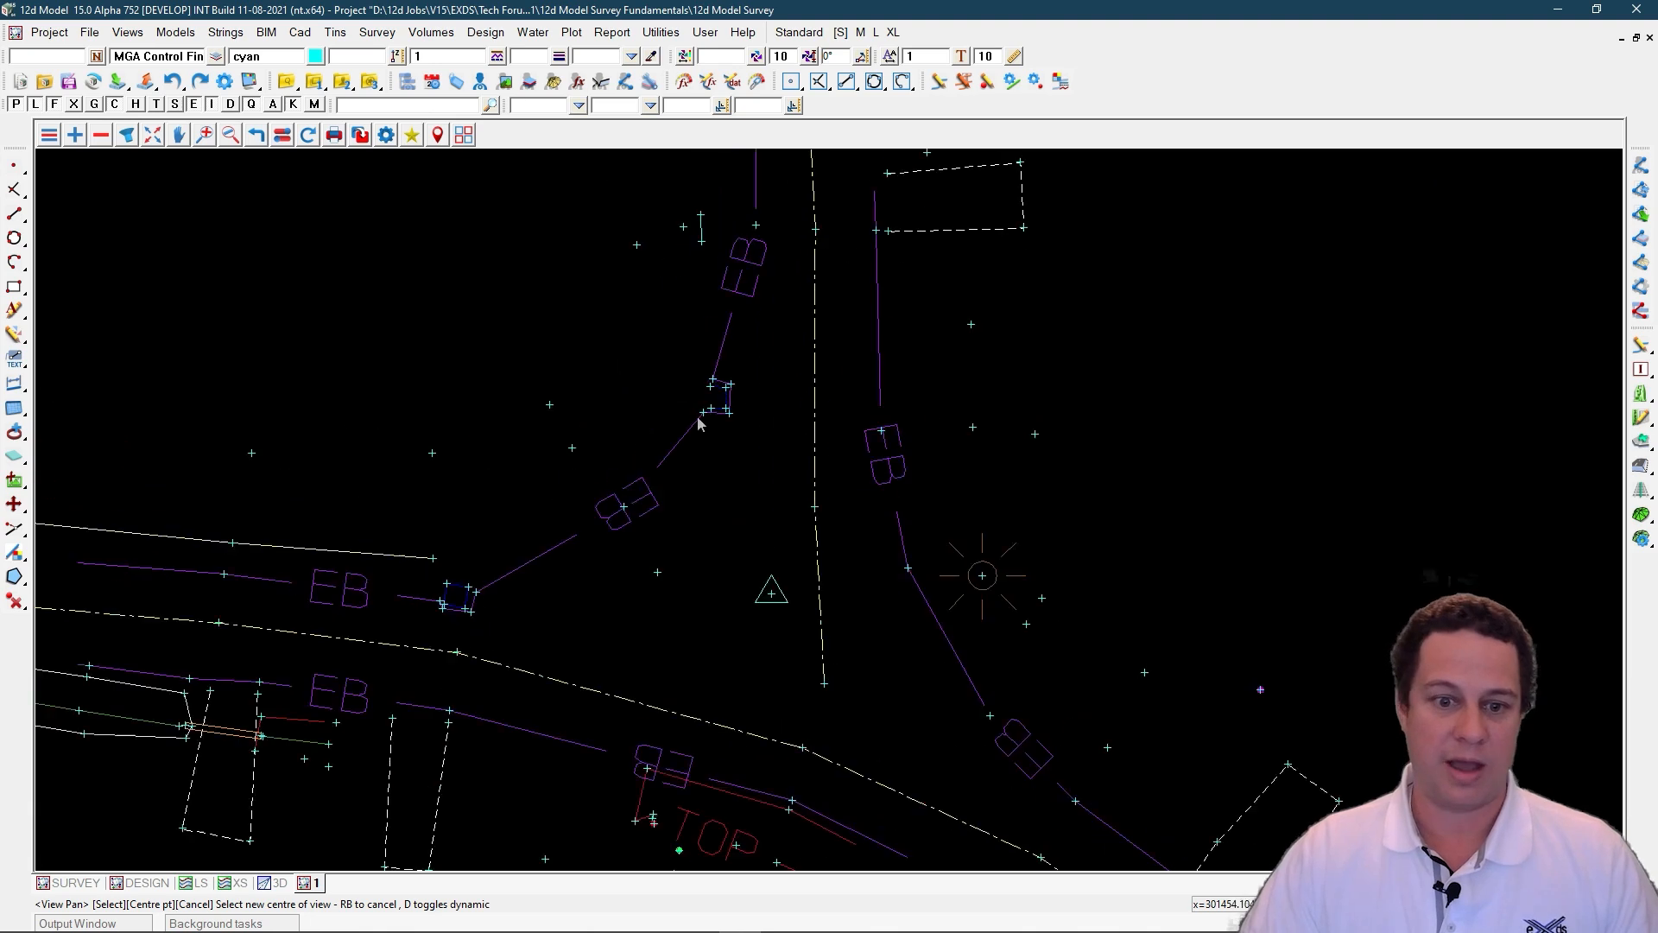
scroll(678, 369, "up", 2)
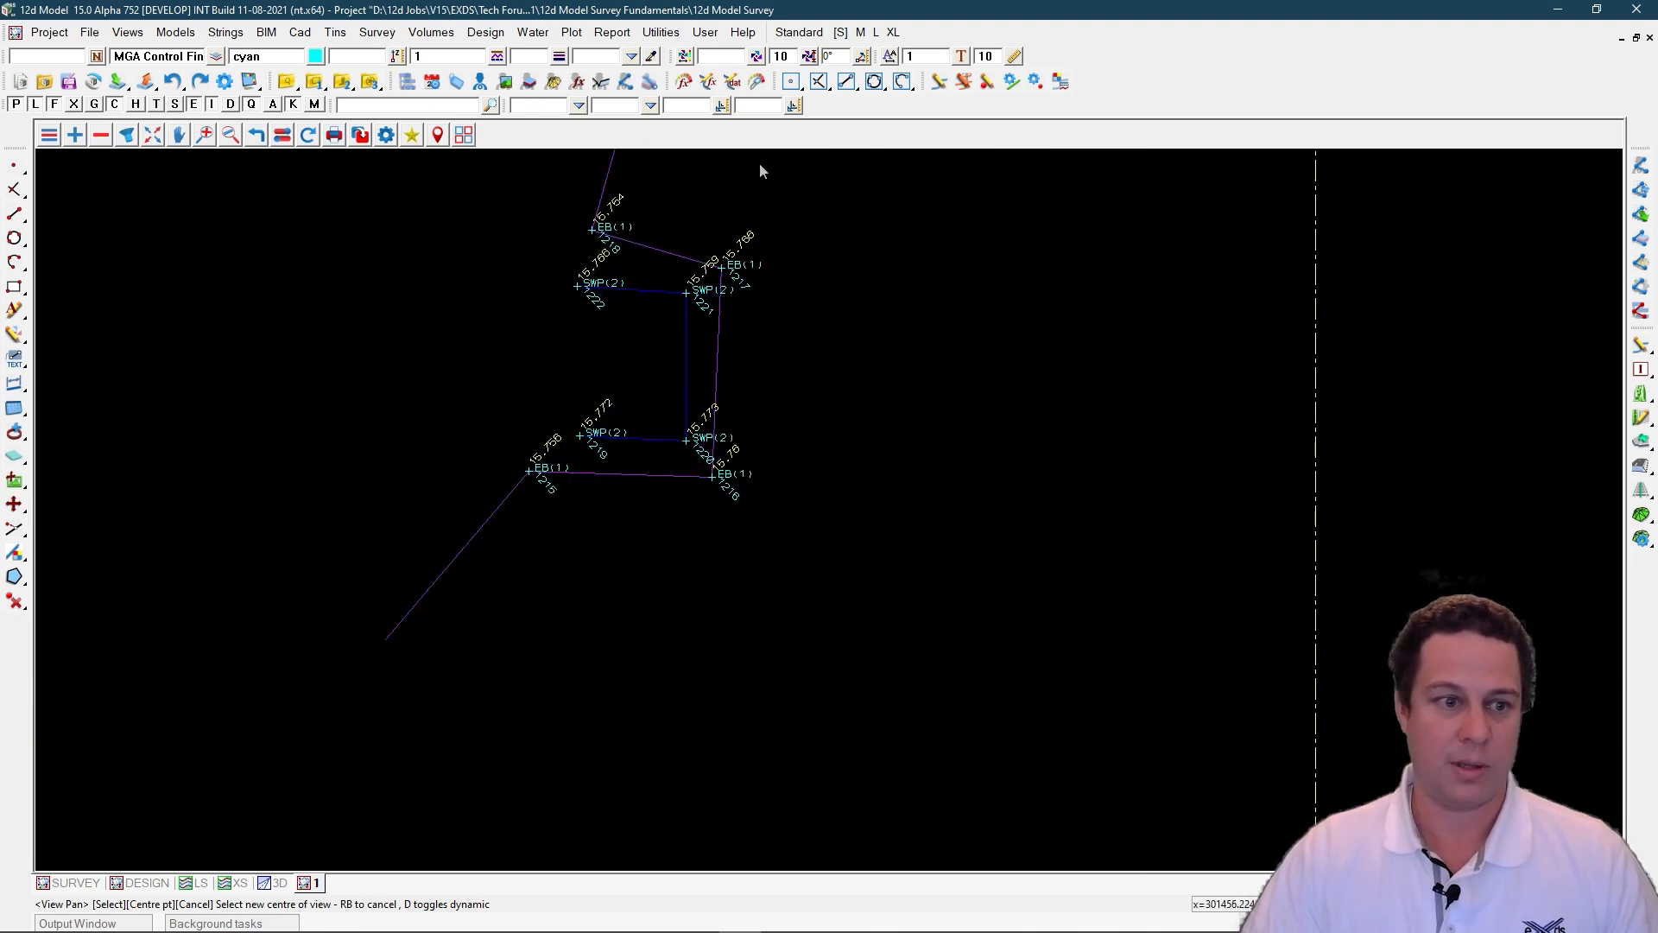
left_click(14, 577)
left_click(14, 577)
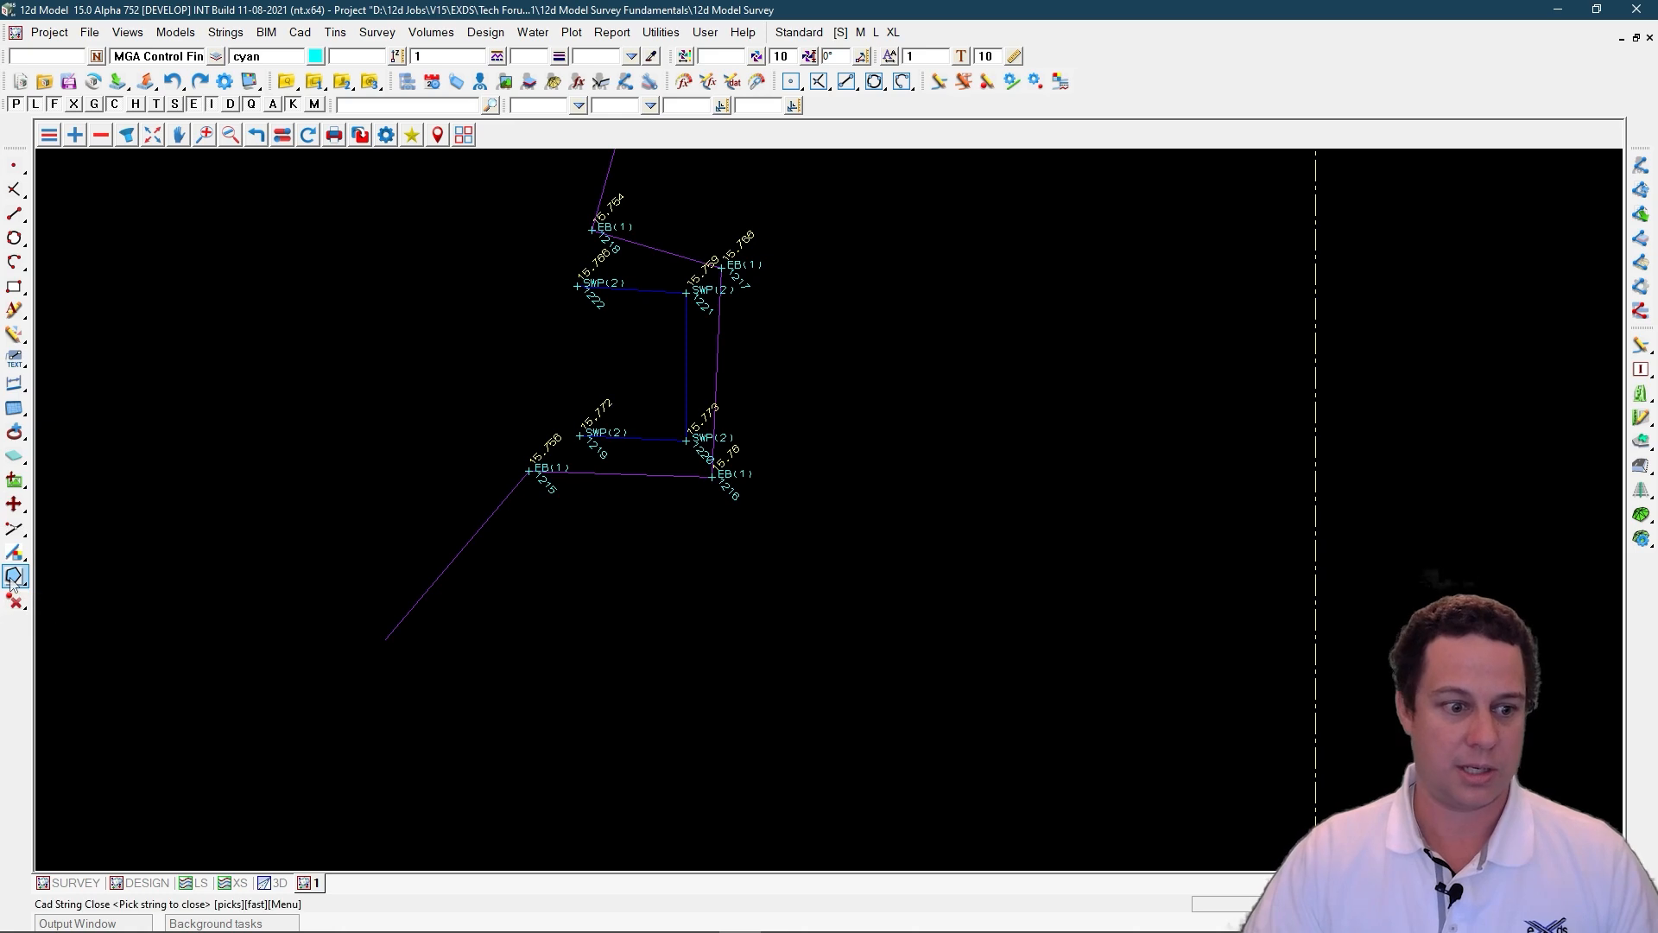
left_click(689, 352)
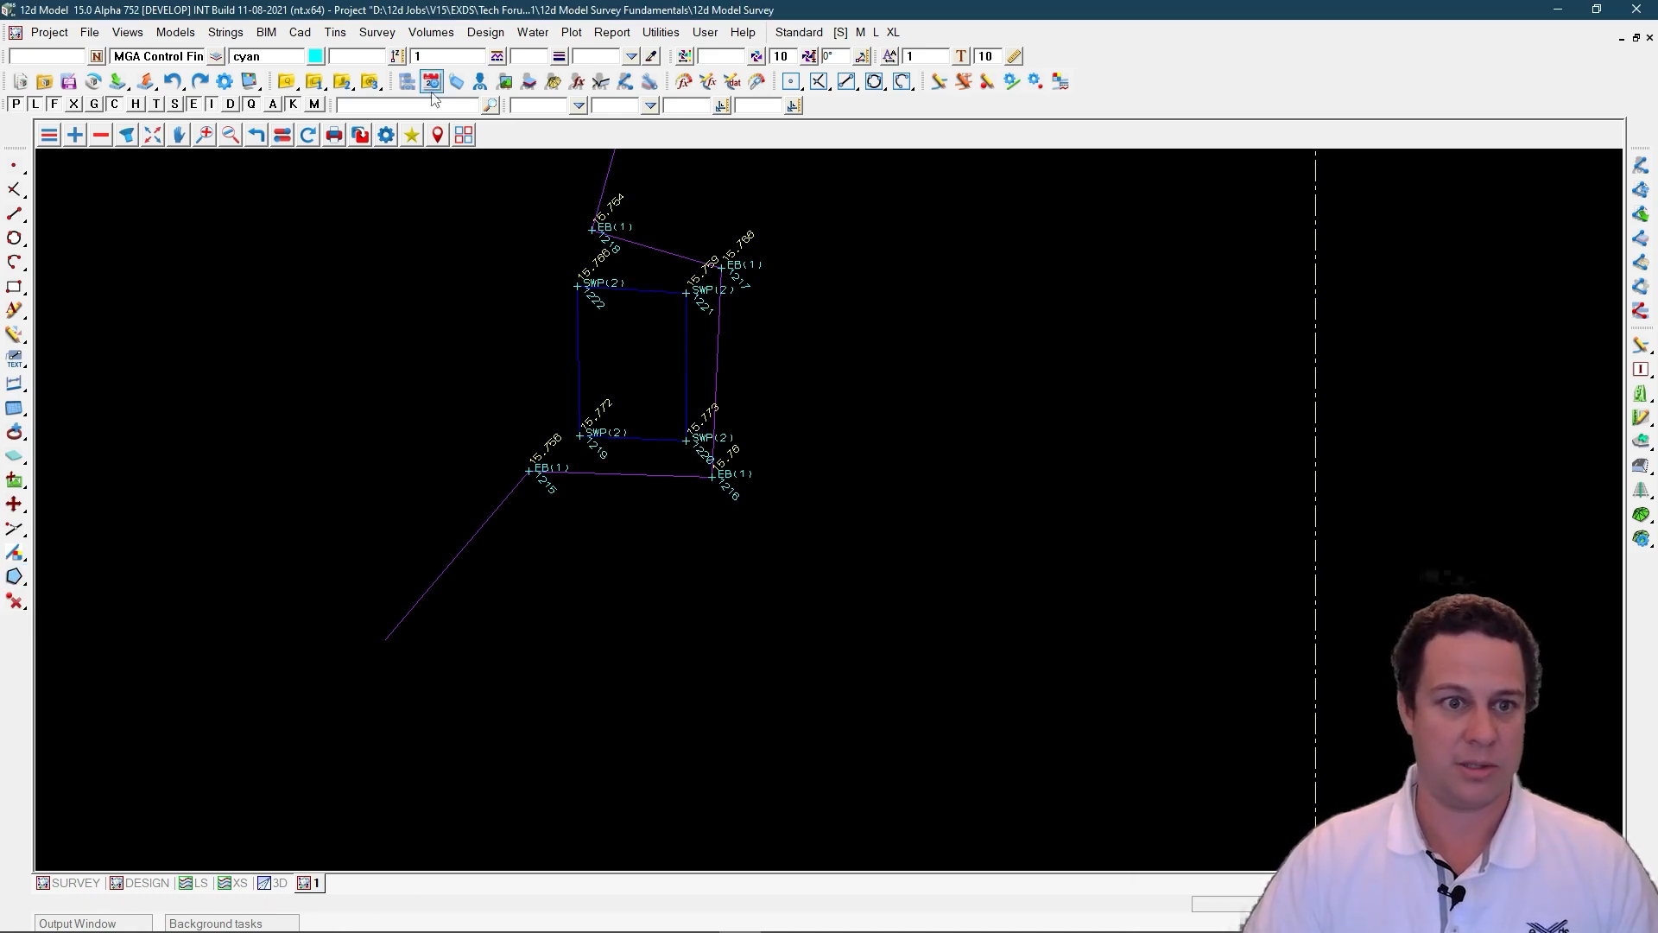
Step: Load the 4339aco survey data reduction function and reduce its field file again
left_click(378, 32)
mouse_move(438, 222)
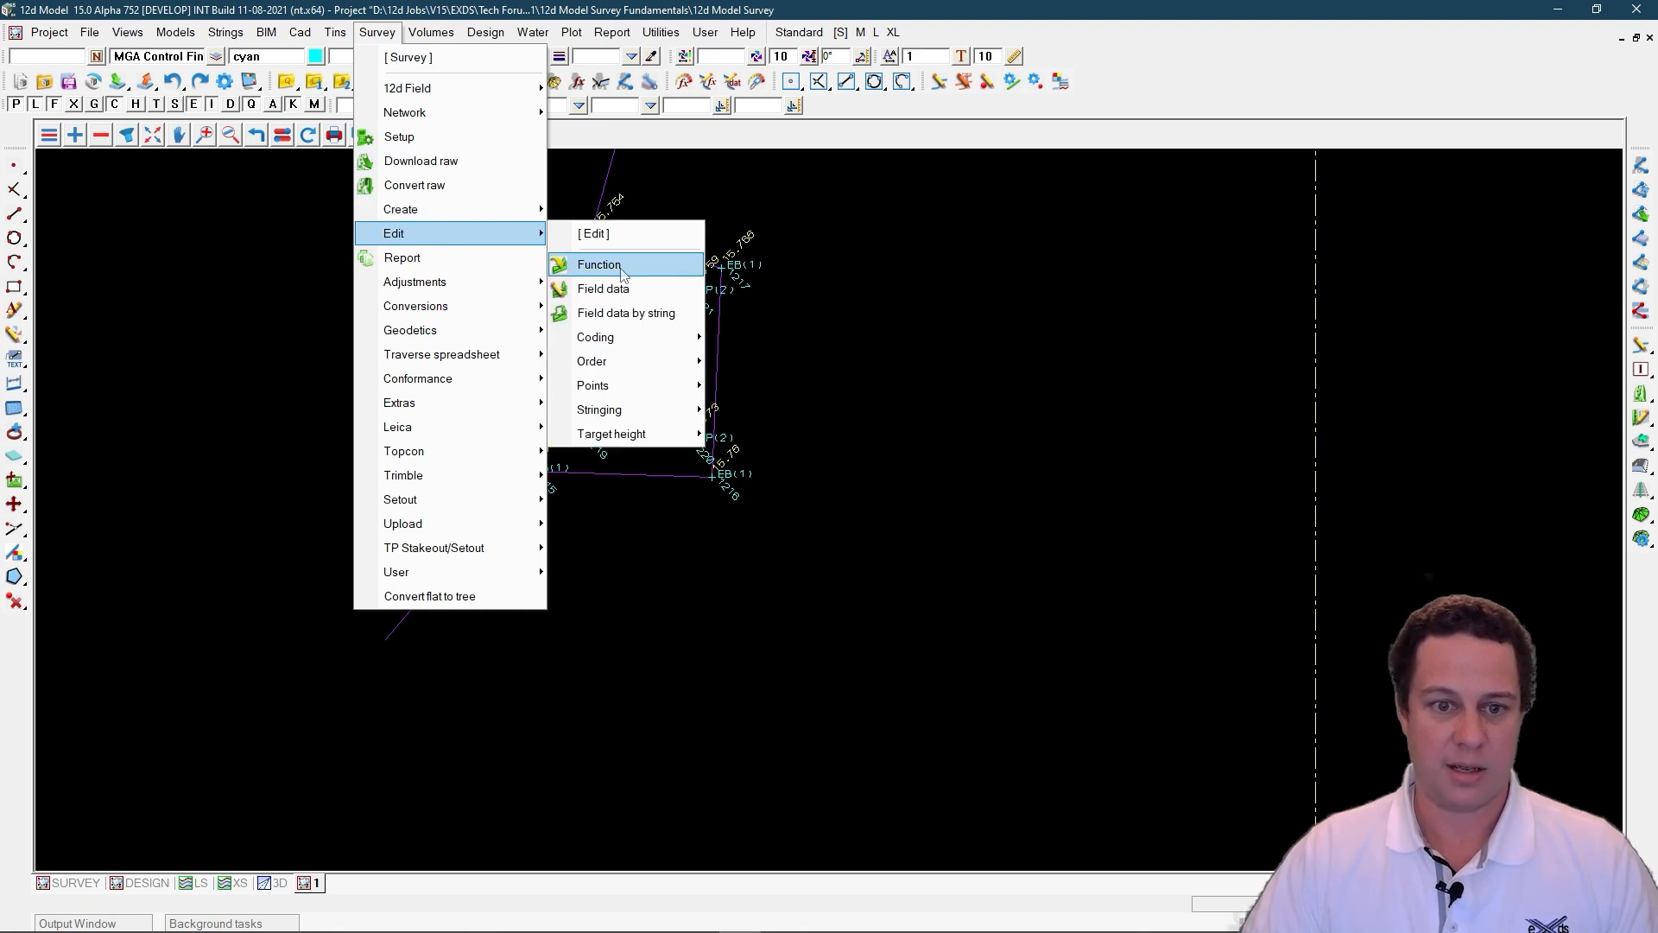
left_click(622, 269)
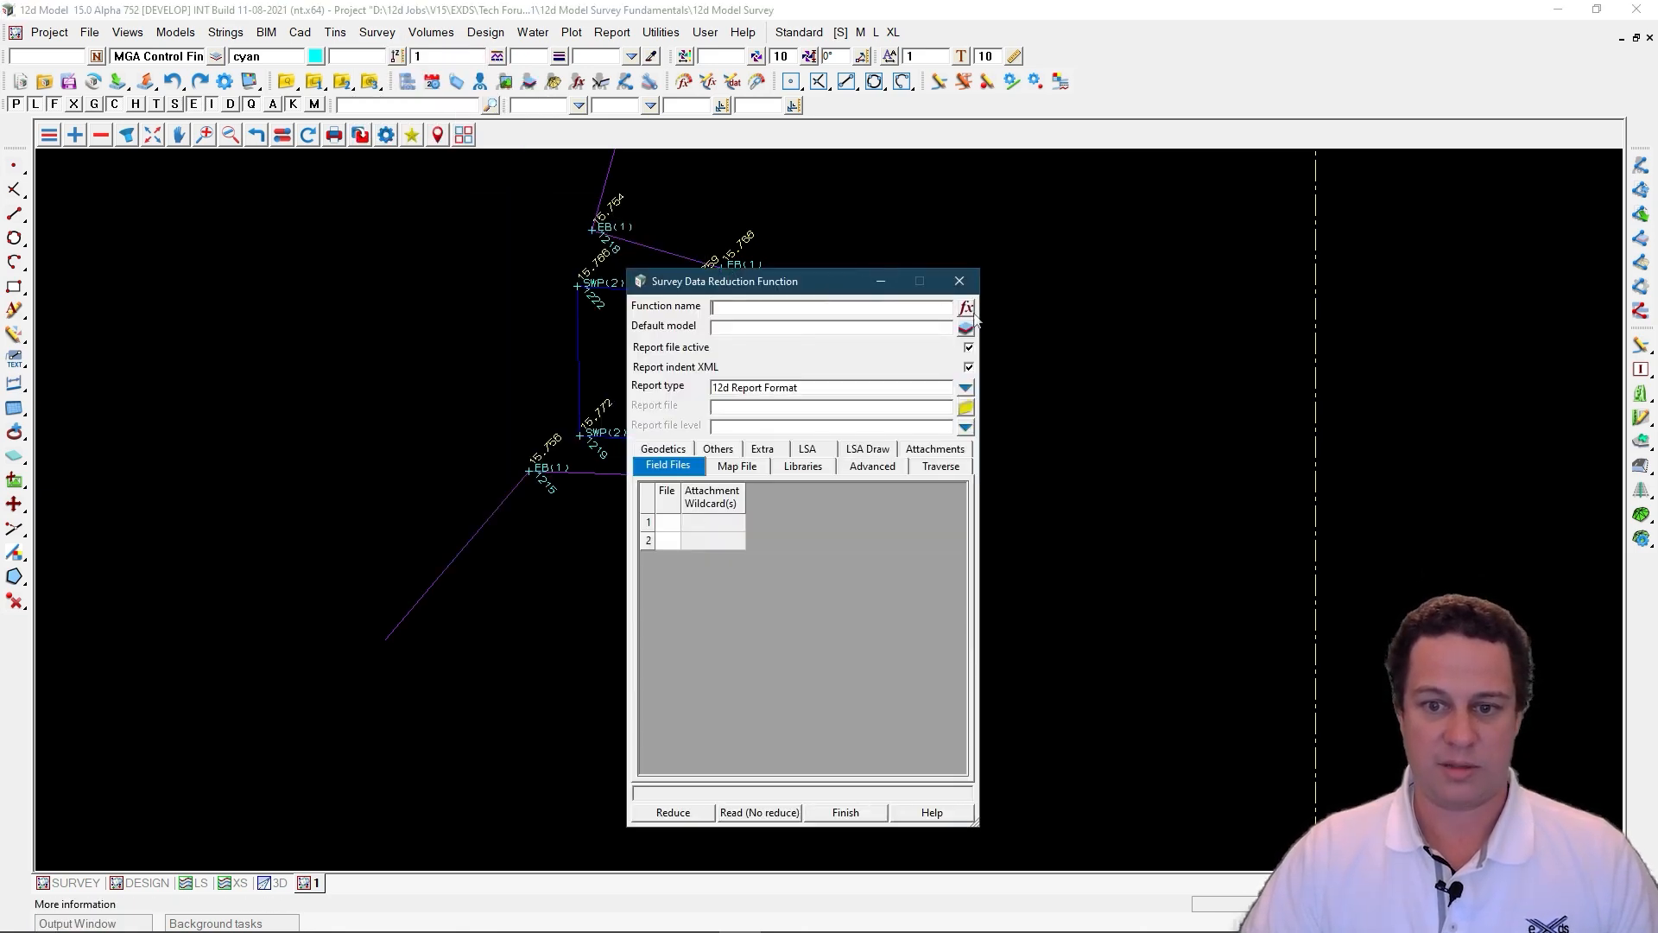
left_click(966, 307)
double_click(1023, 344)
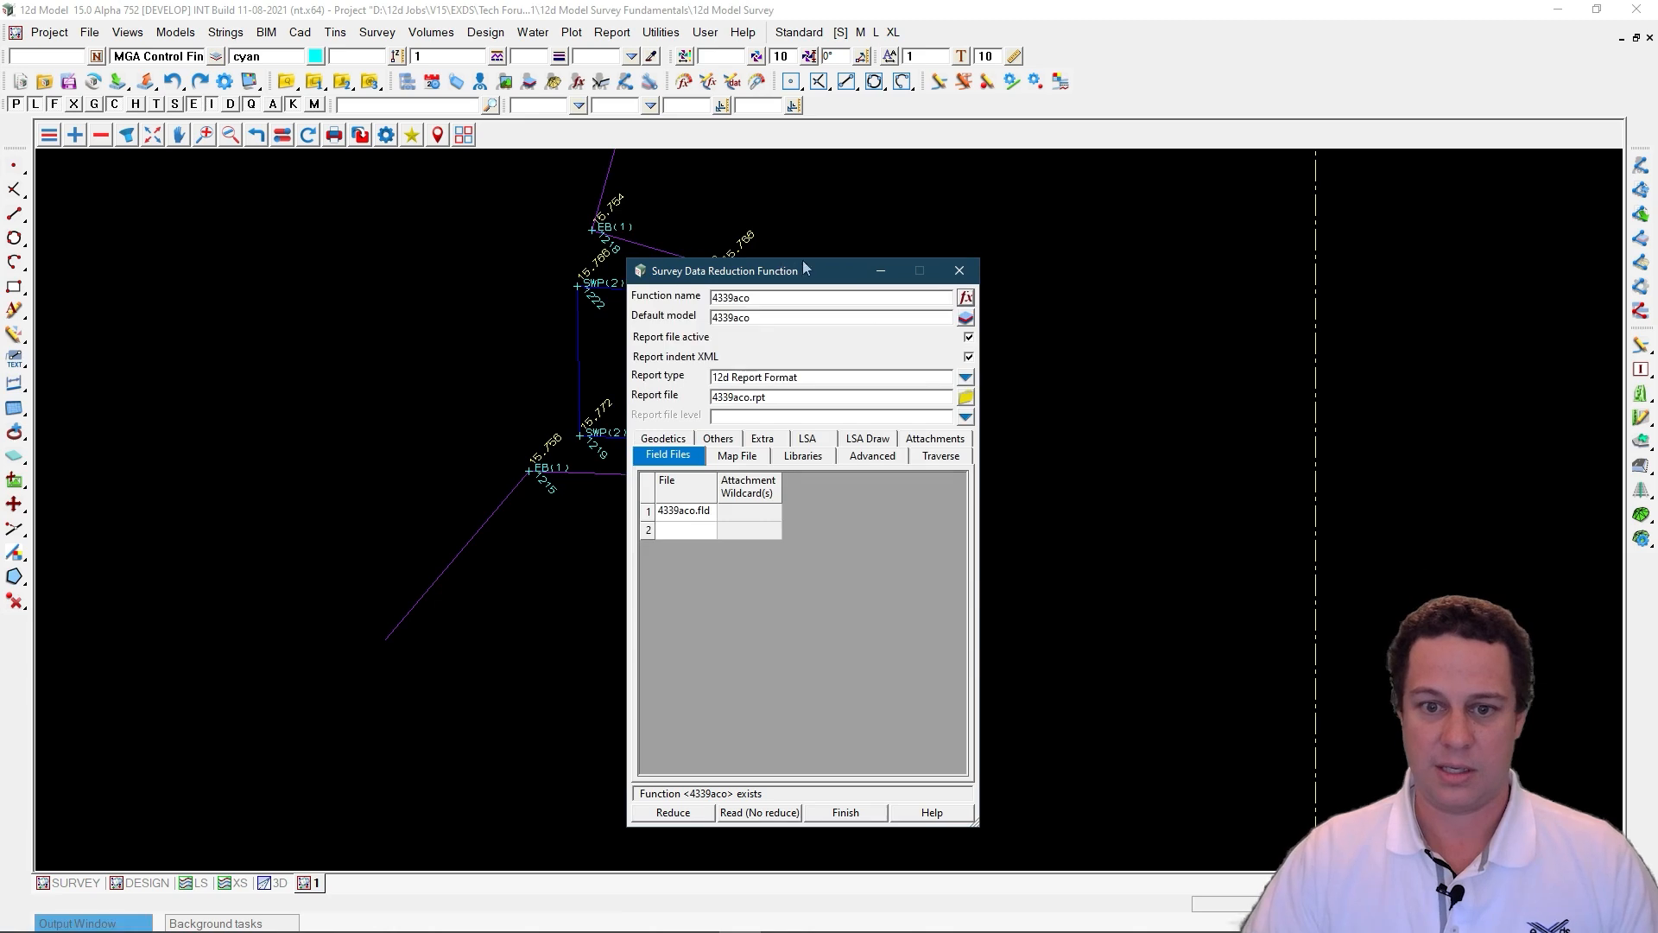
left_click_drag(844, 275, 1279, 228)
left_click(1075, 760)
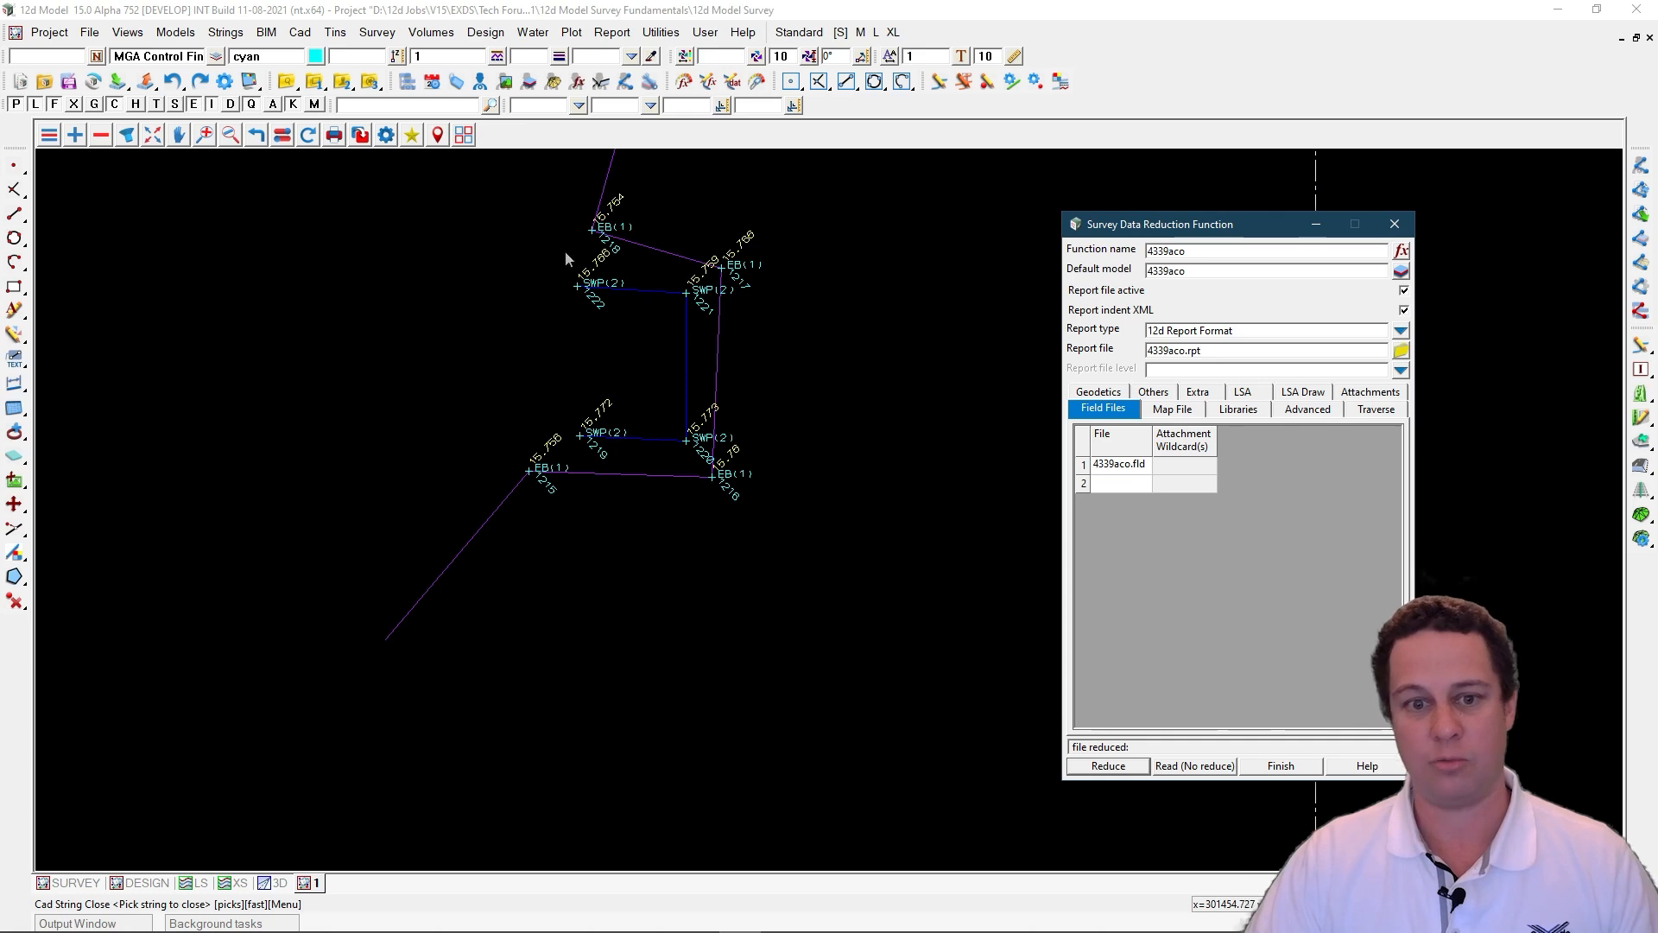
Step: Compare the linework of the SWP(2) and SWP(1) strings in plan and close the reduction function settings
left_click_drag(1218, 229, 1218, 196)
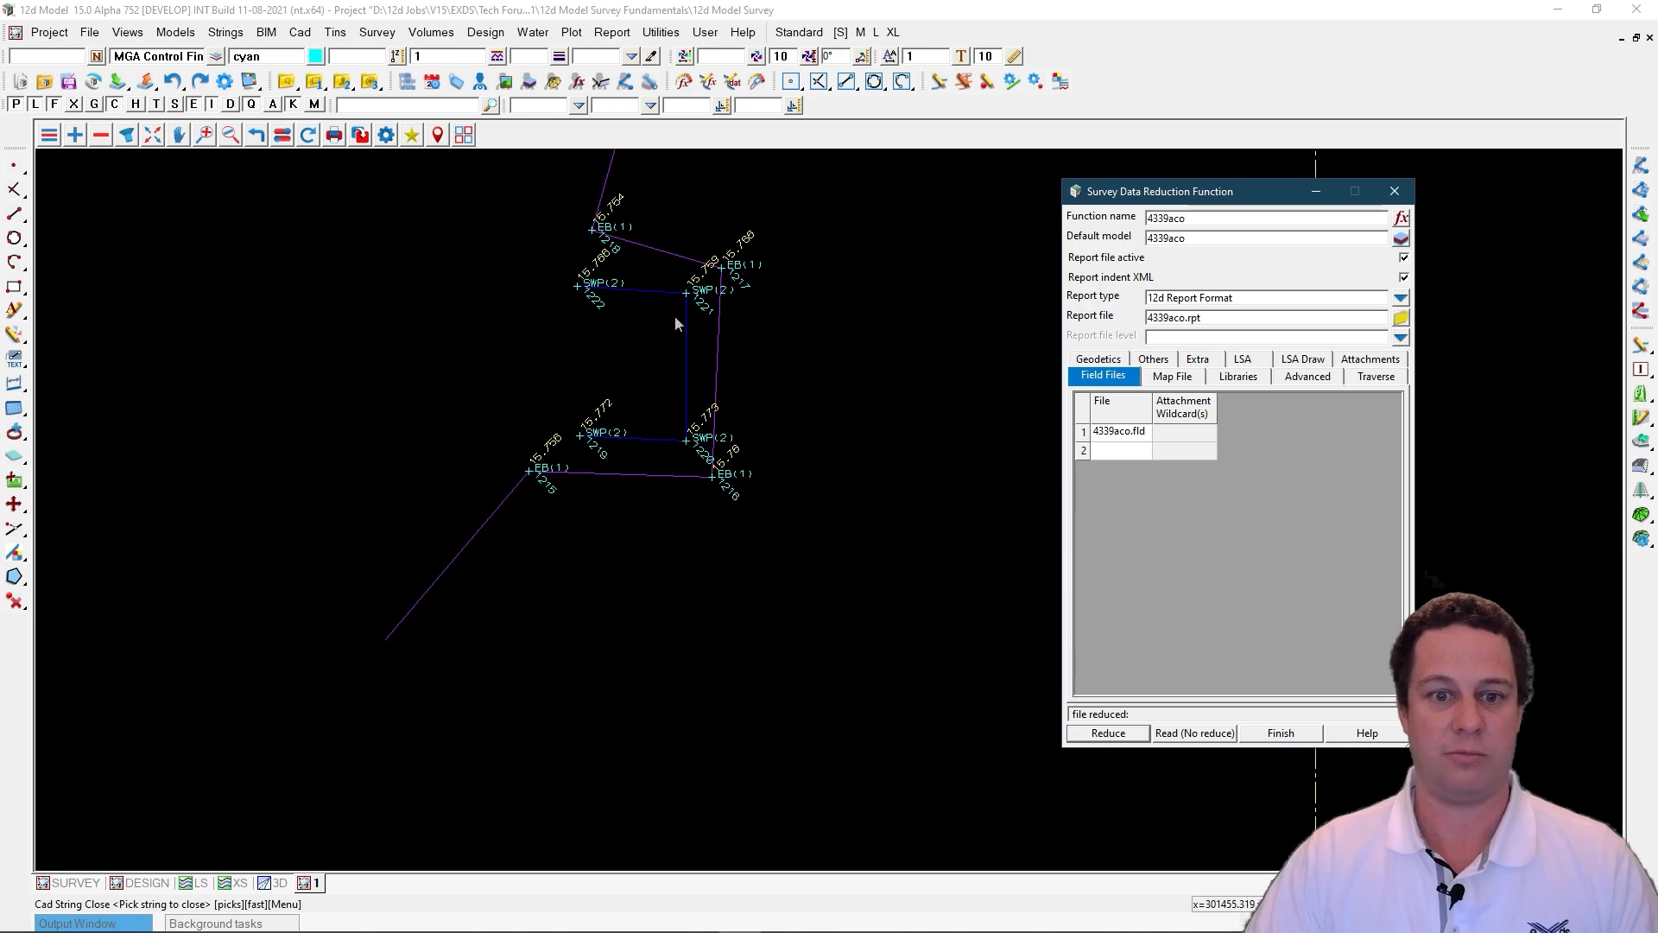
scroll(680, 332, "down", 6)
scroll(456, 552, "up", 5)
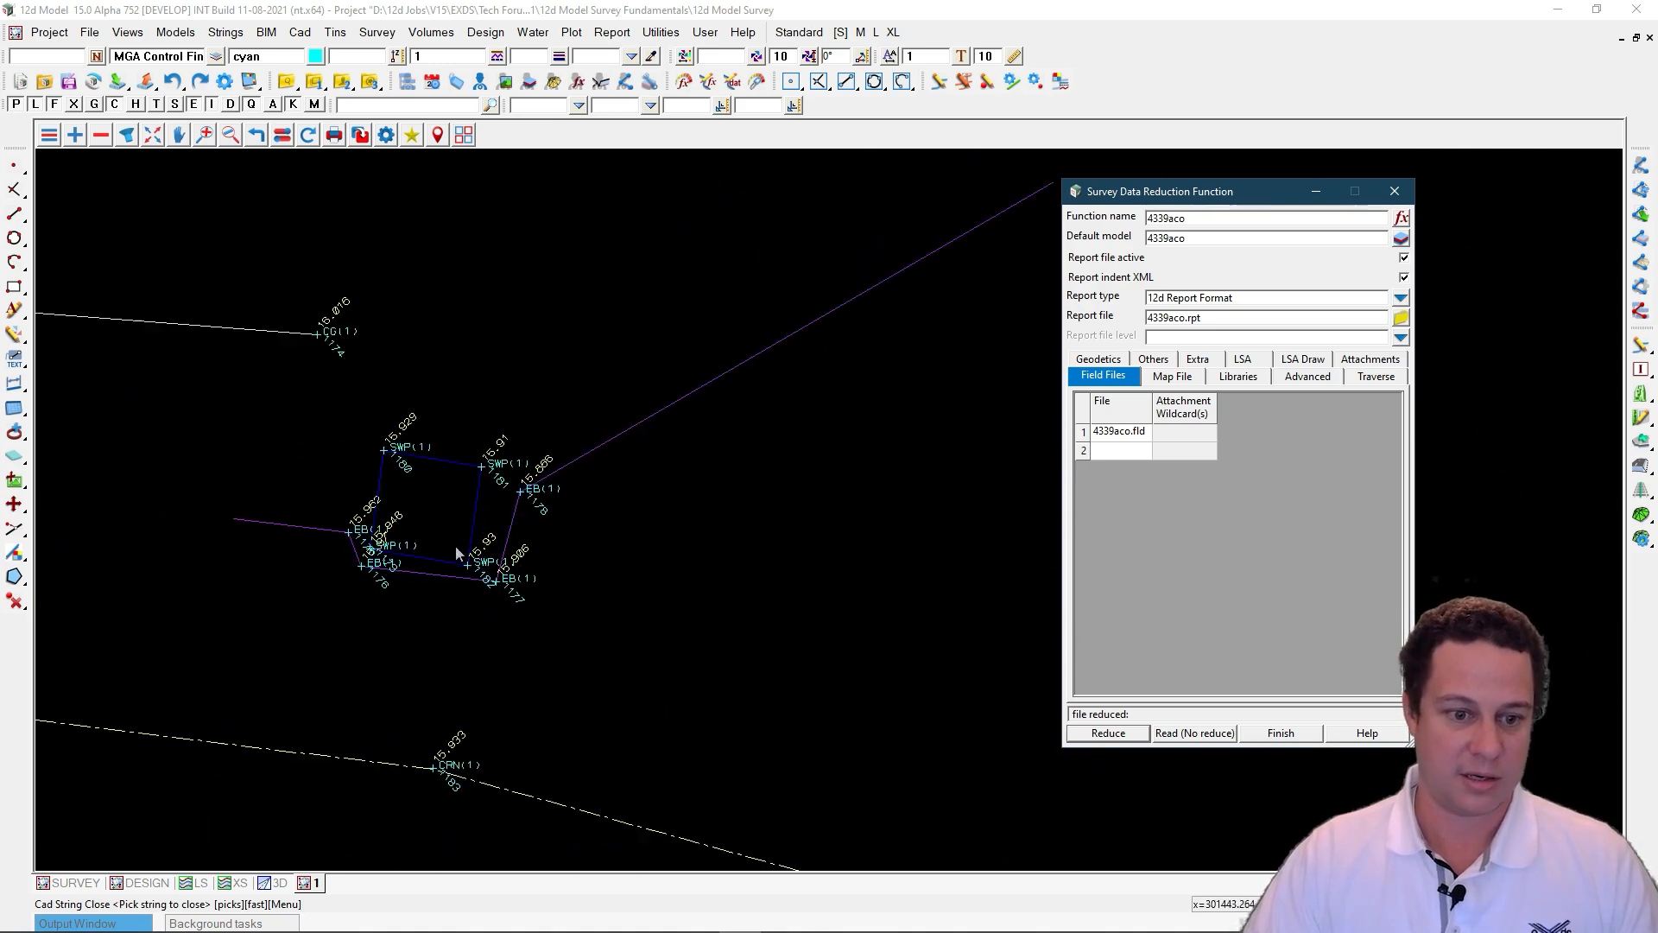
scroll(456, 553, "up", 2)
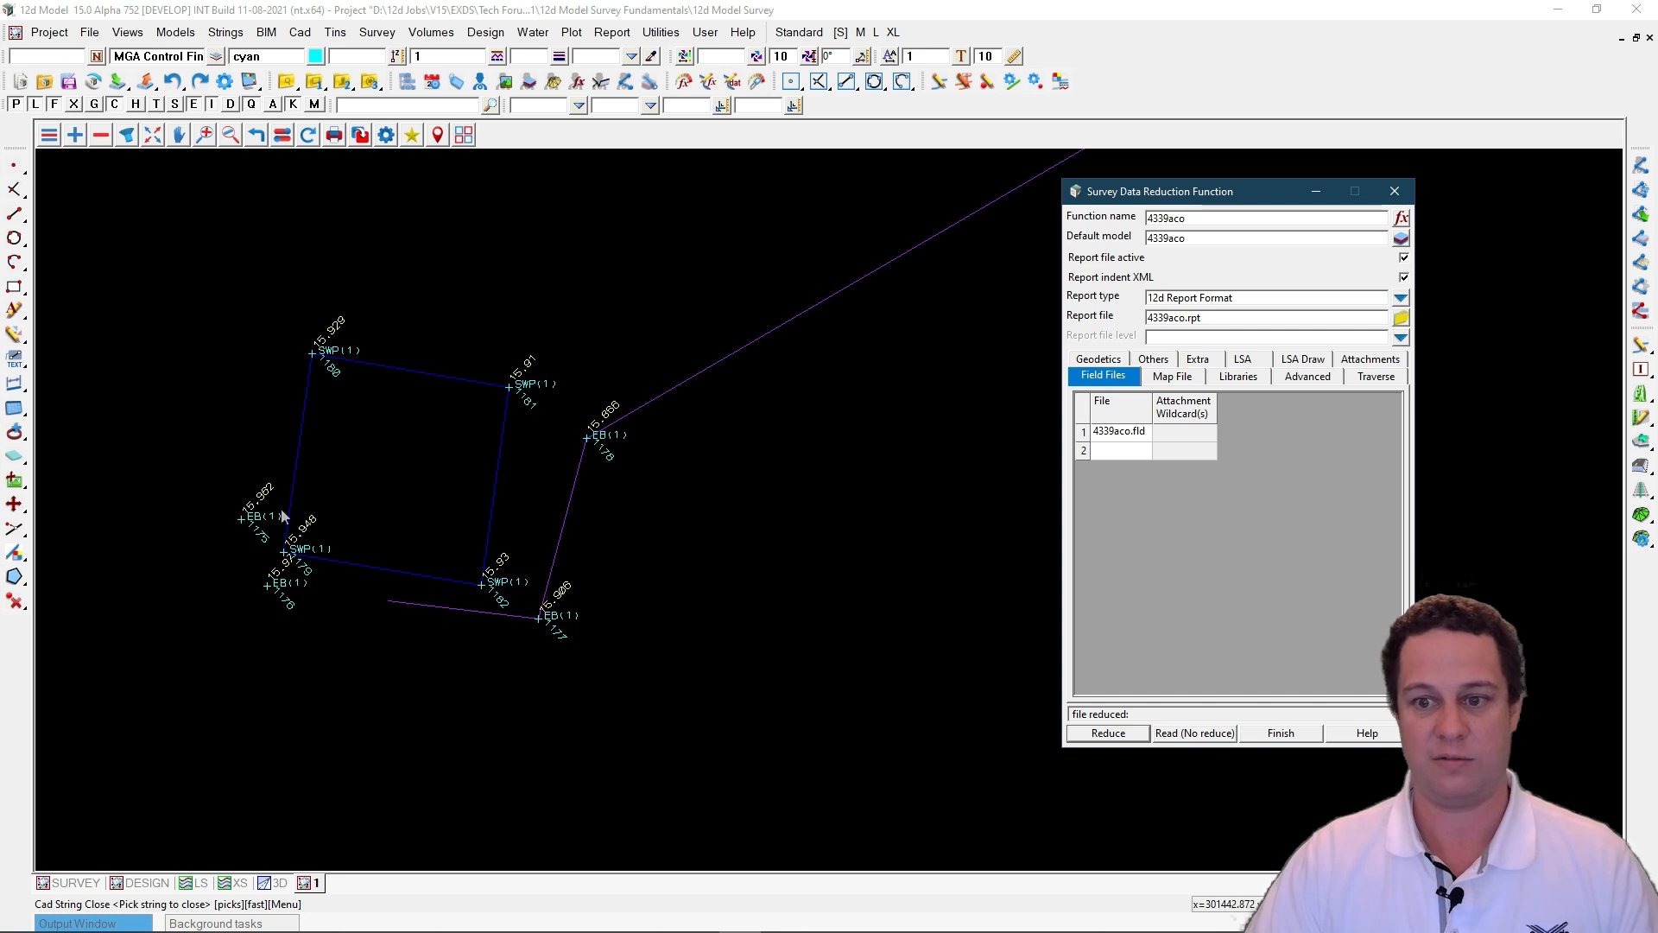
scroll(467, 432, "down", 6)
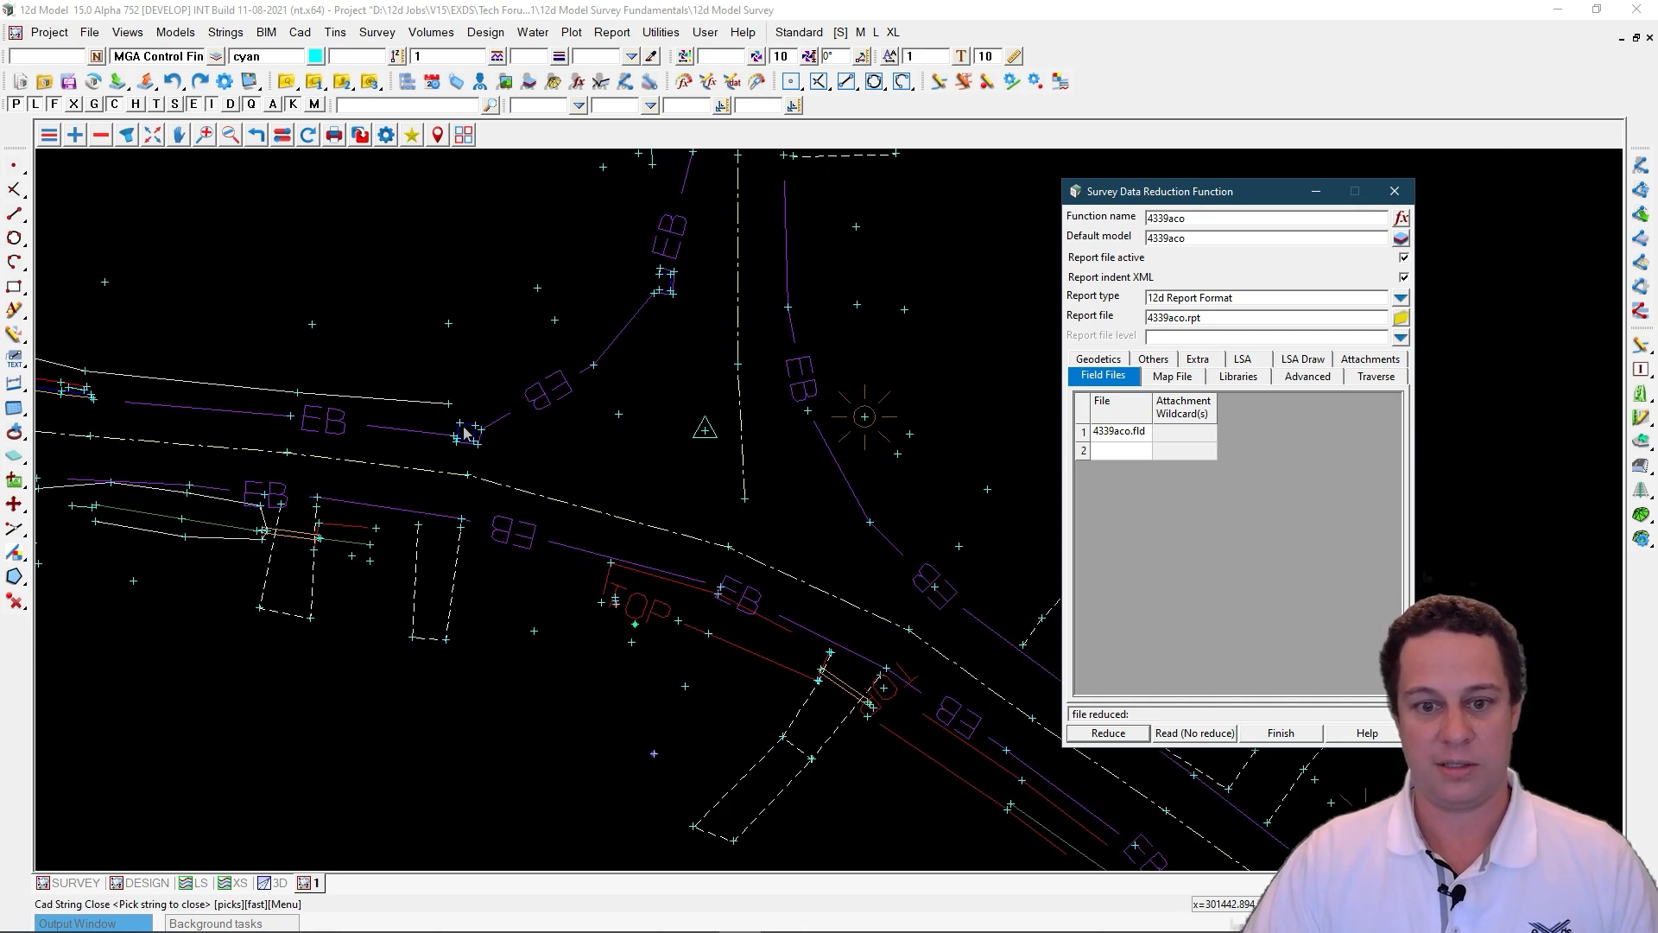
scroll(700, 238, "up", 4)
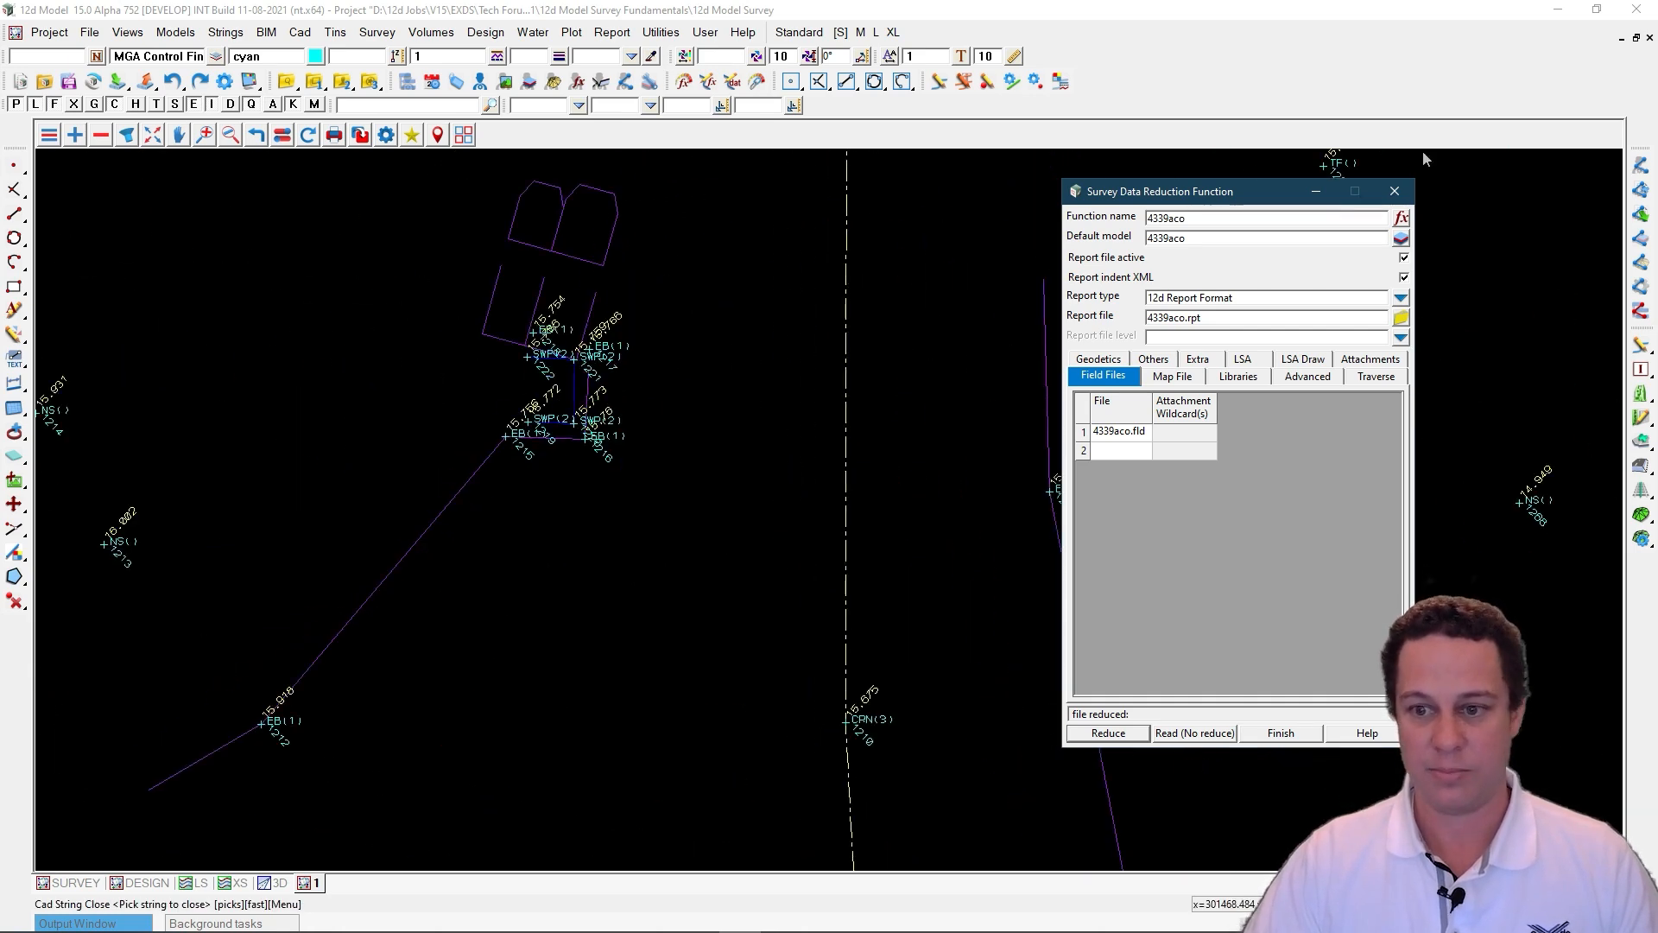
left_click(1394, 191)
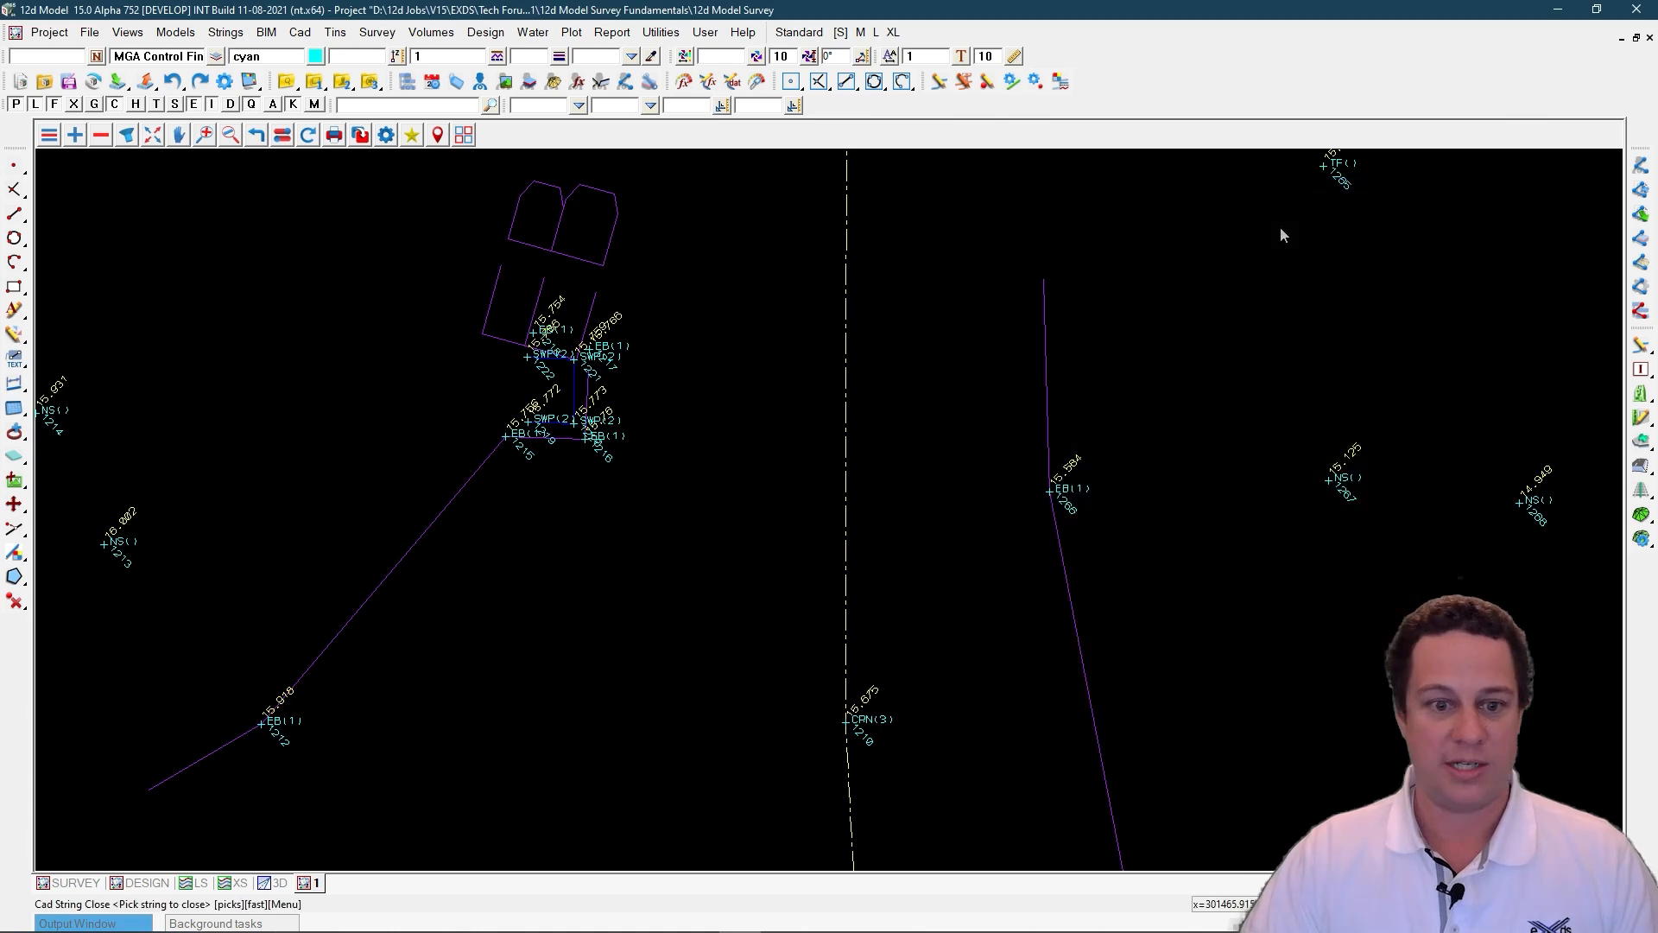
Step: Turn on lock mode for the 4339aco function and close the function lock settings
scroll(630, 358, "up", 2)
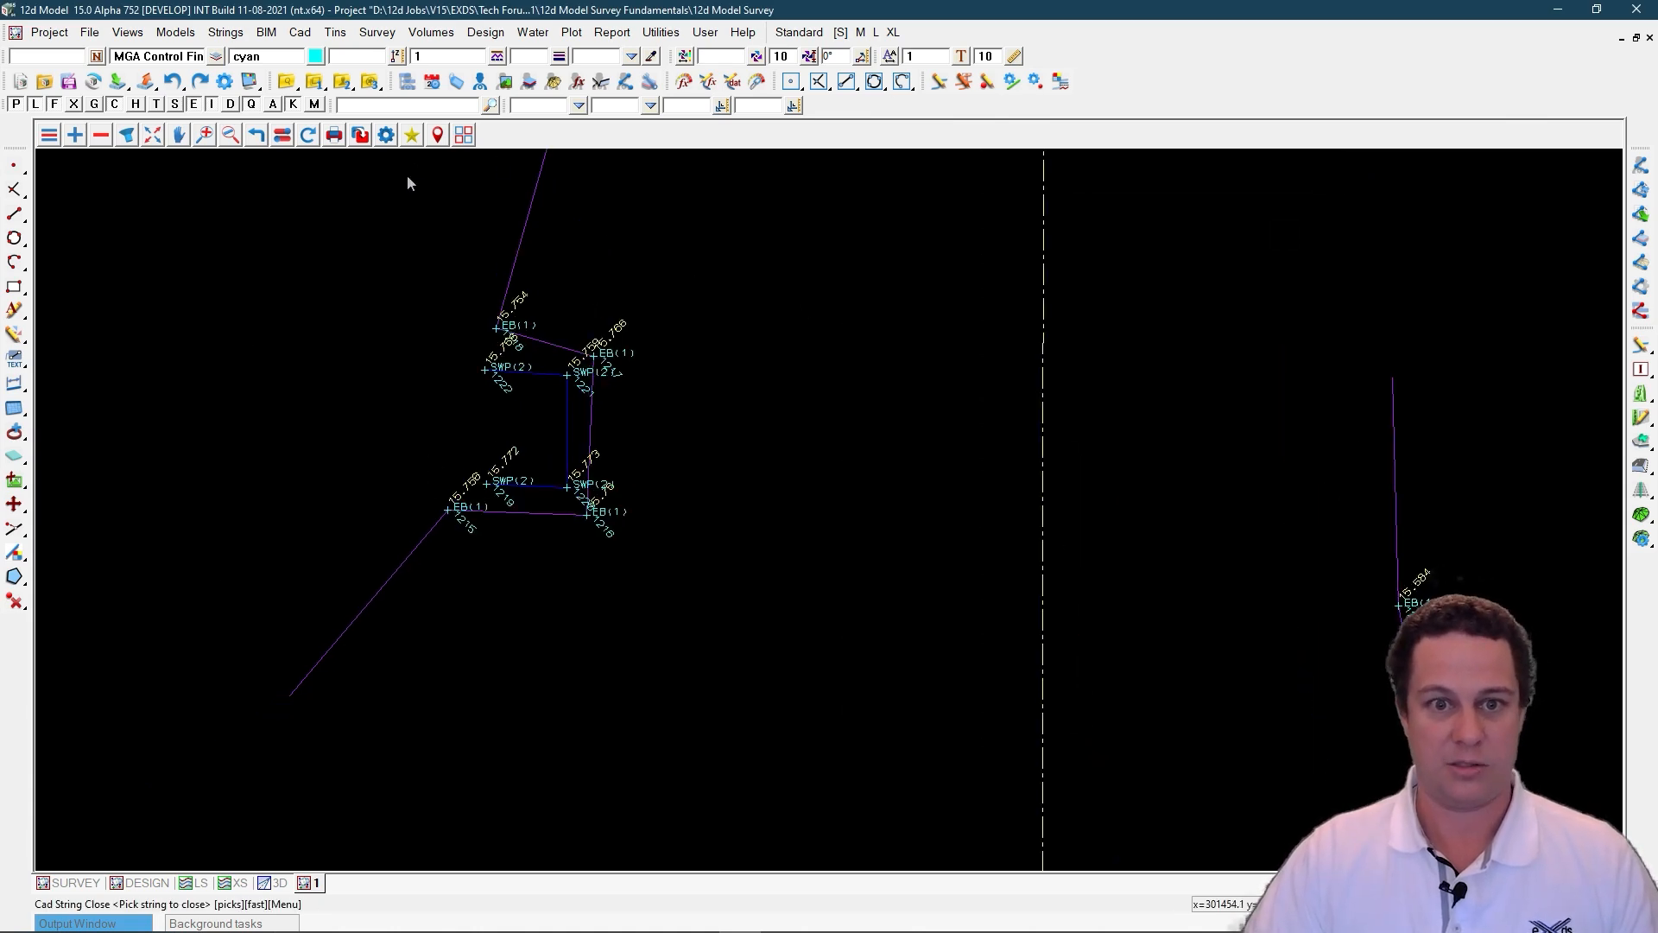
left_click(661, 32)
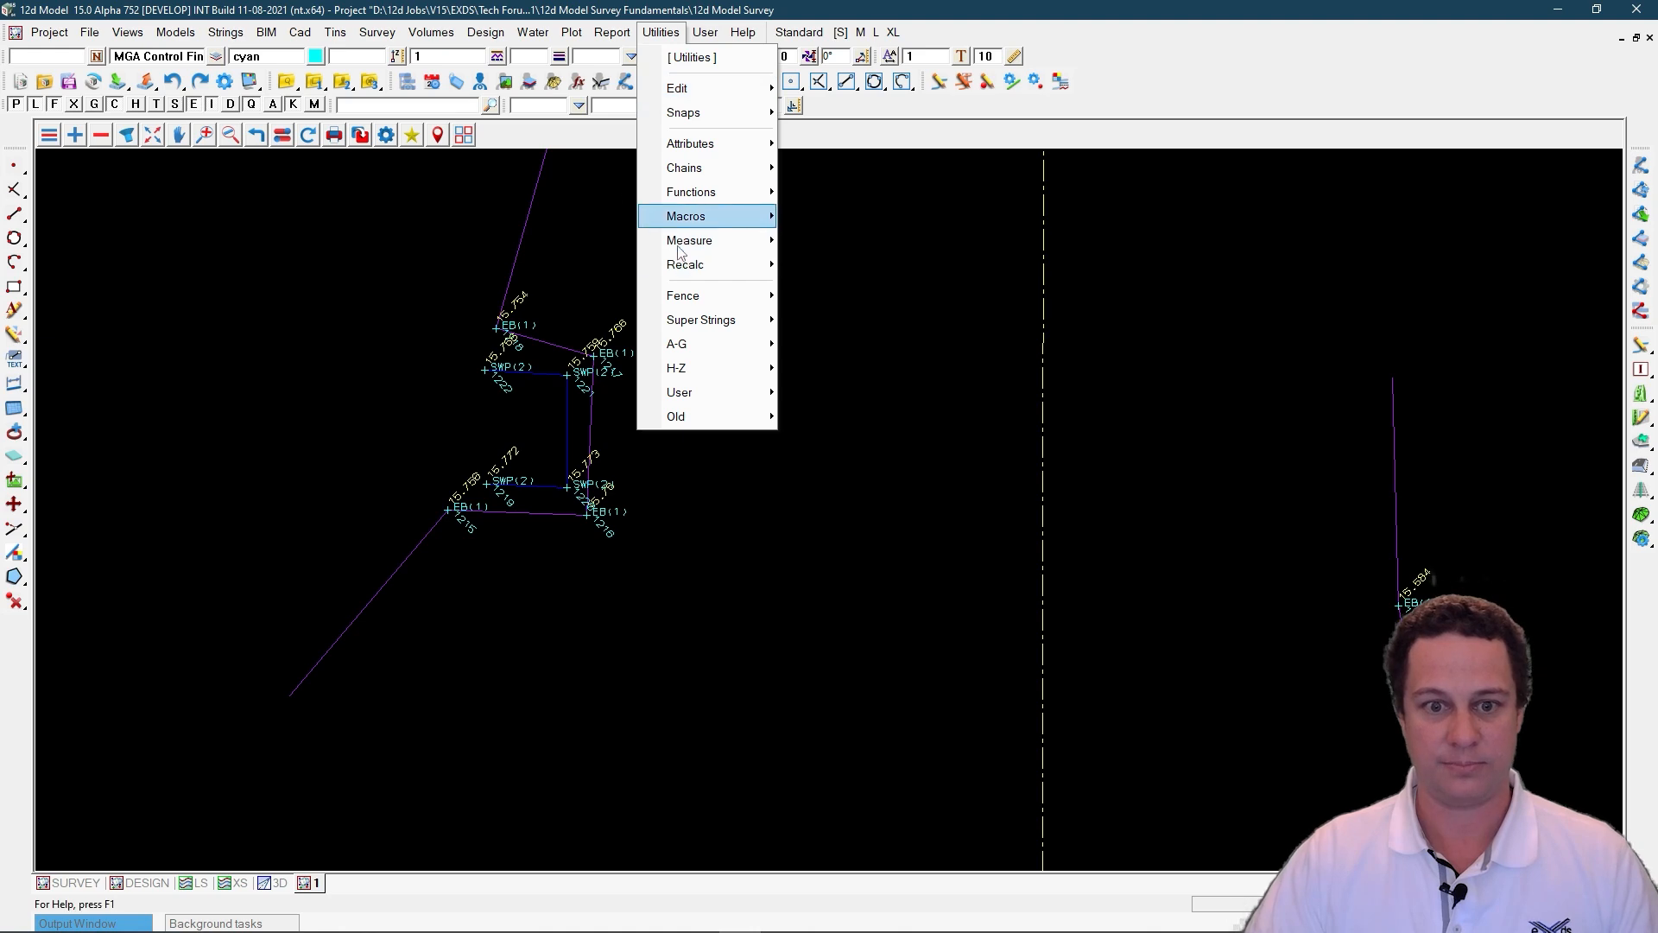
mouse_move(718, 193)
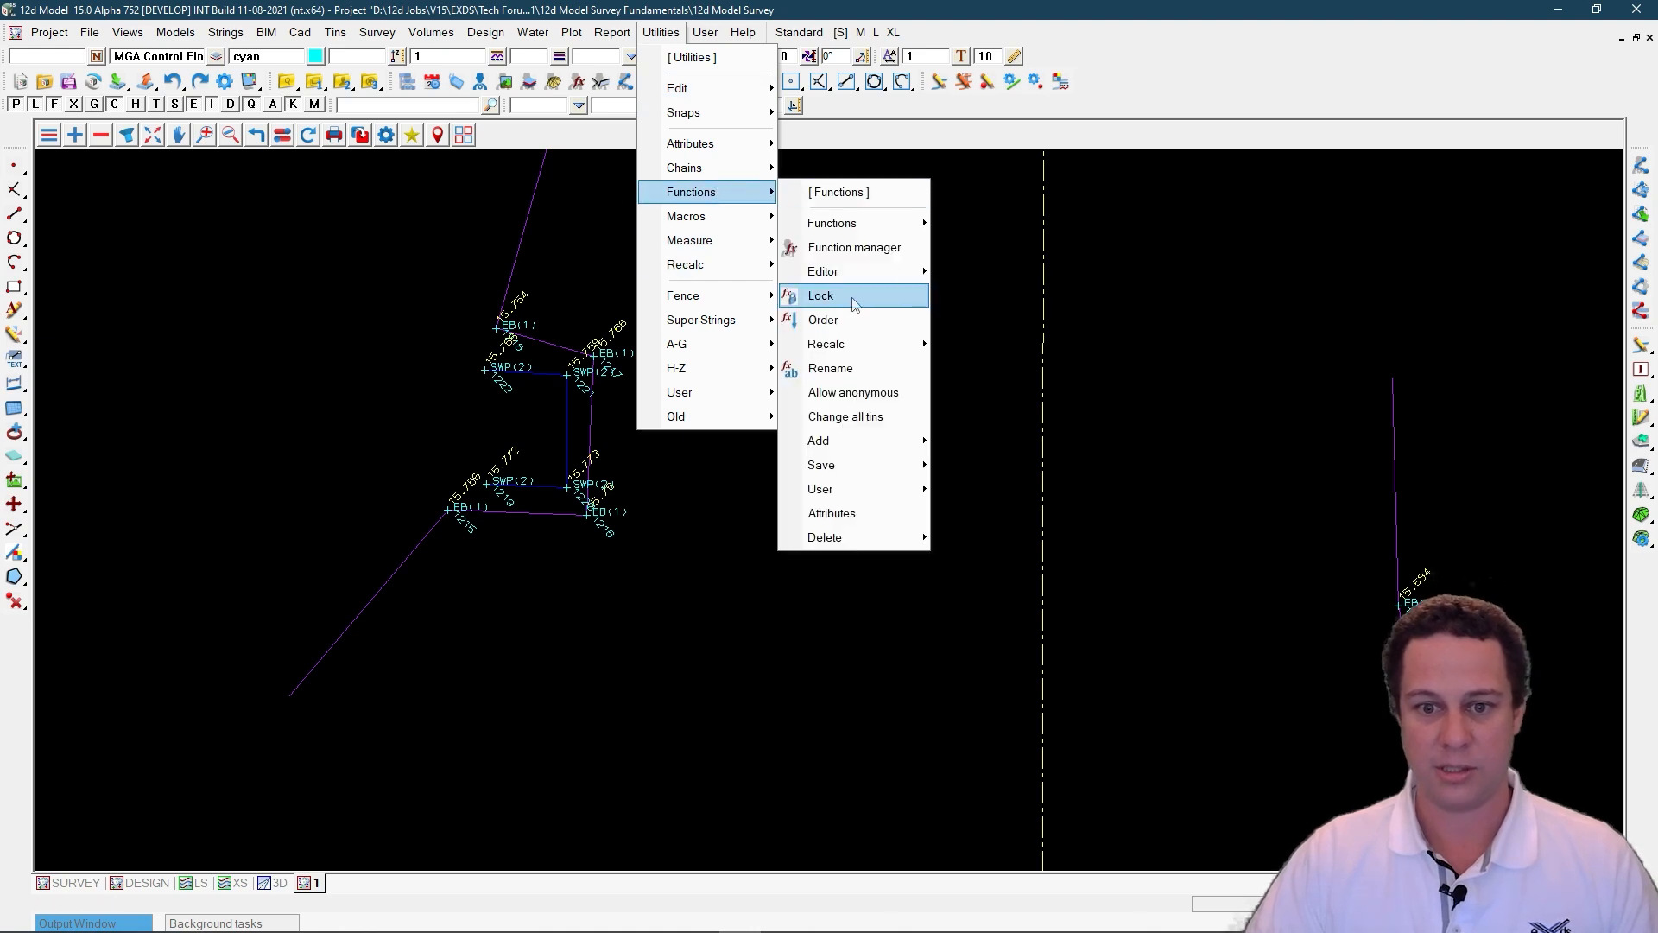
left_click(821, 296)
left_click(1111, 337)
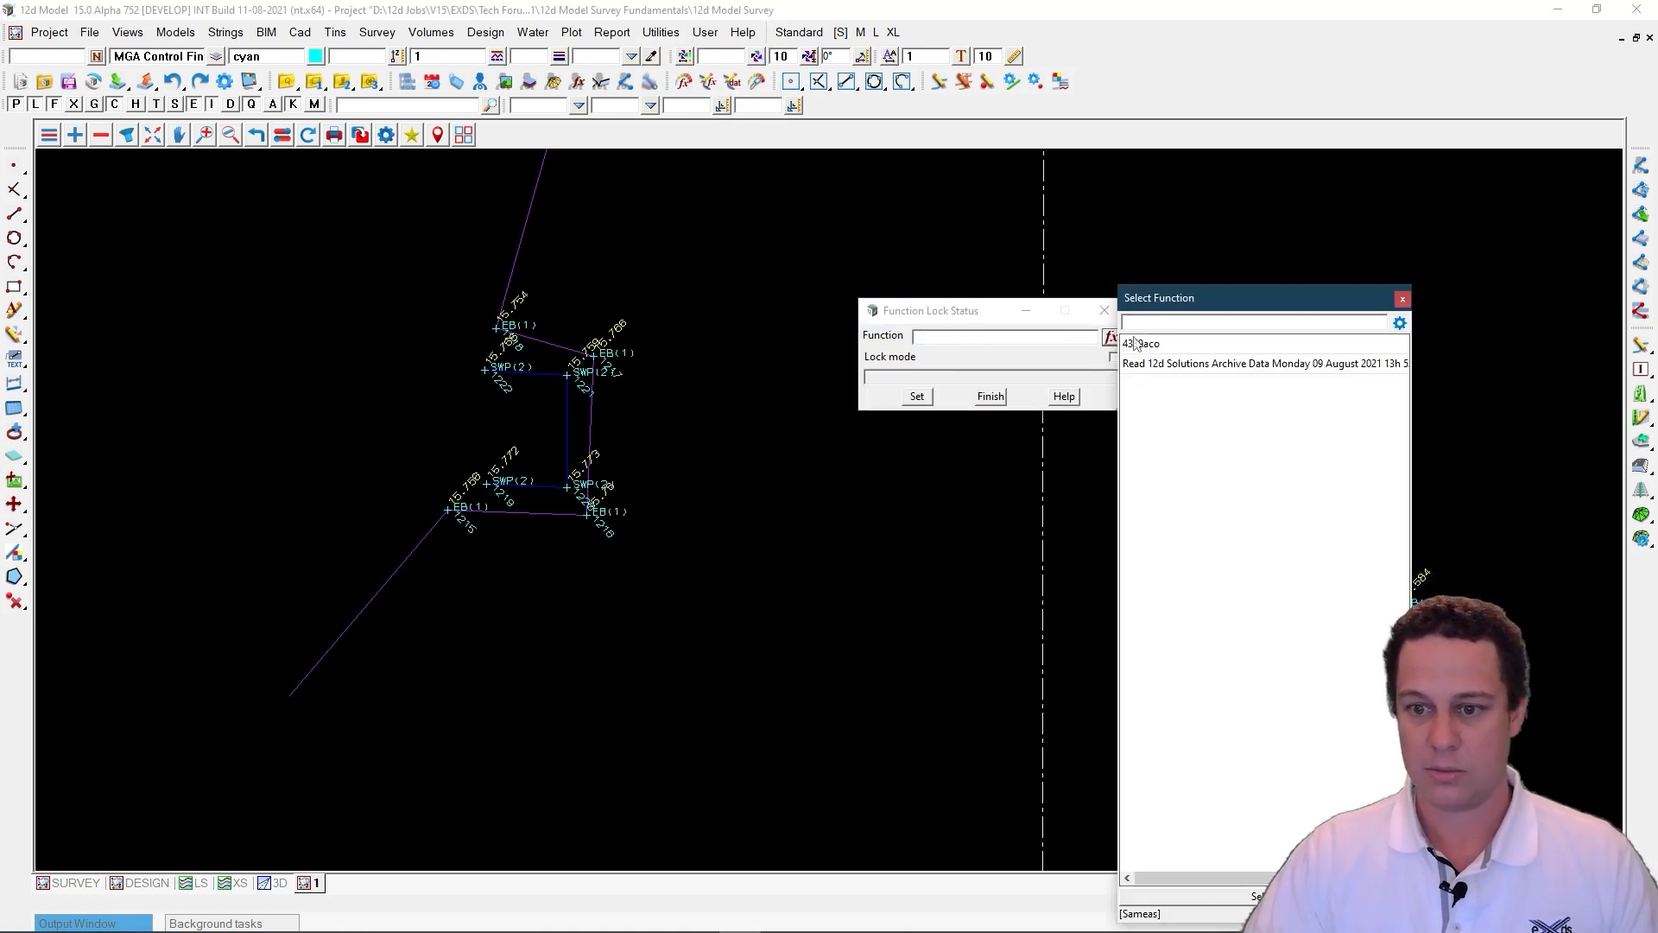
double_click(1136, 344)
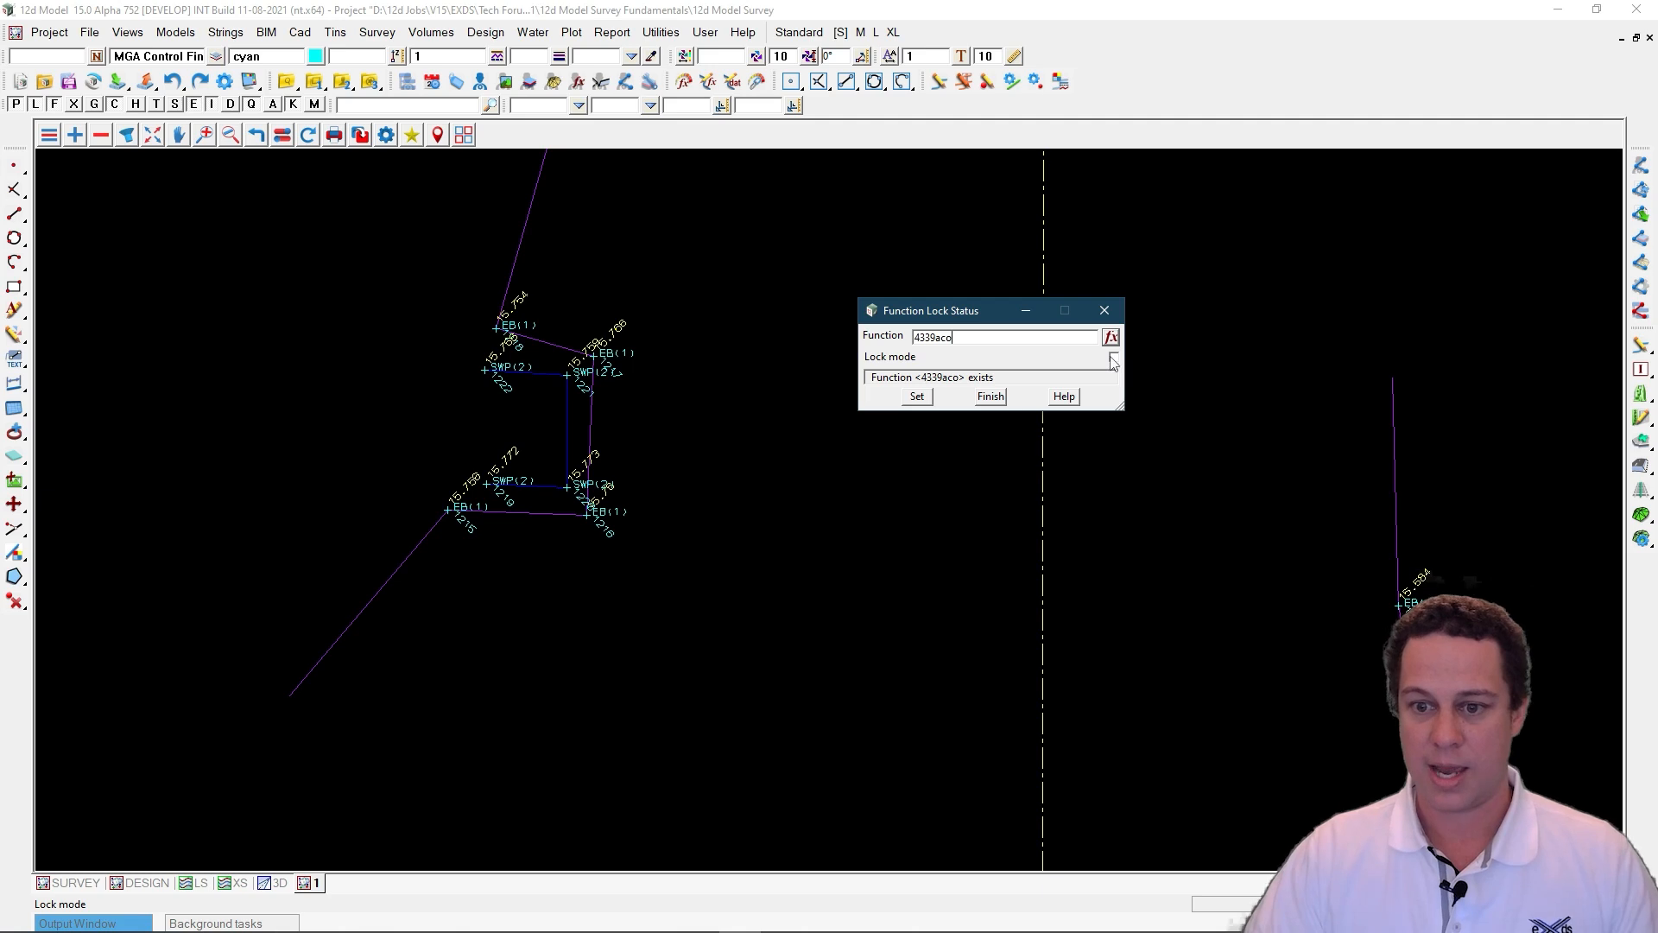
left_click(917, 398)
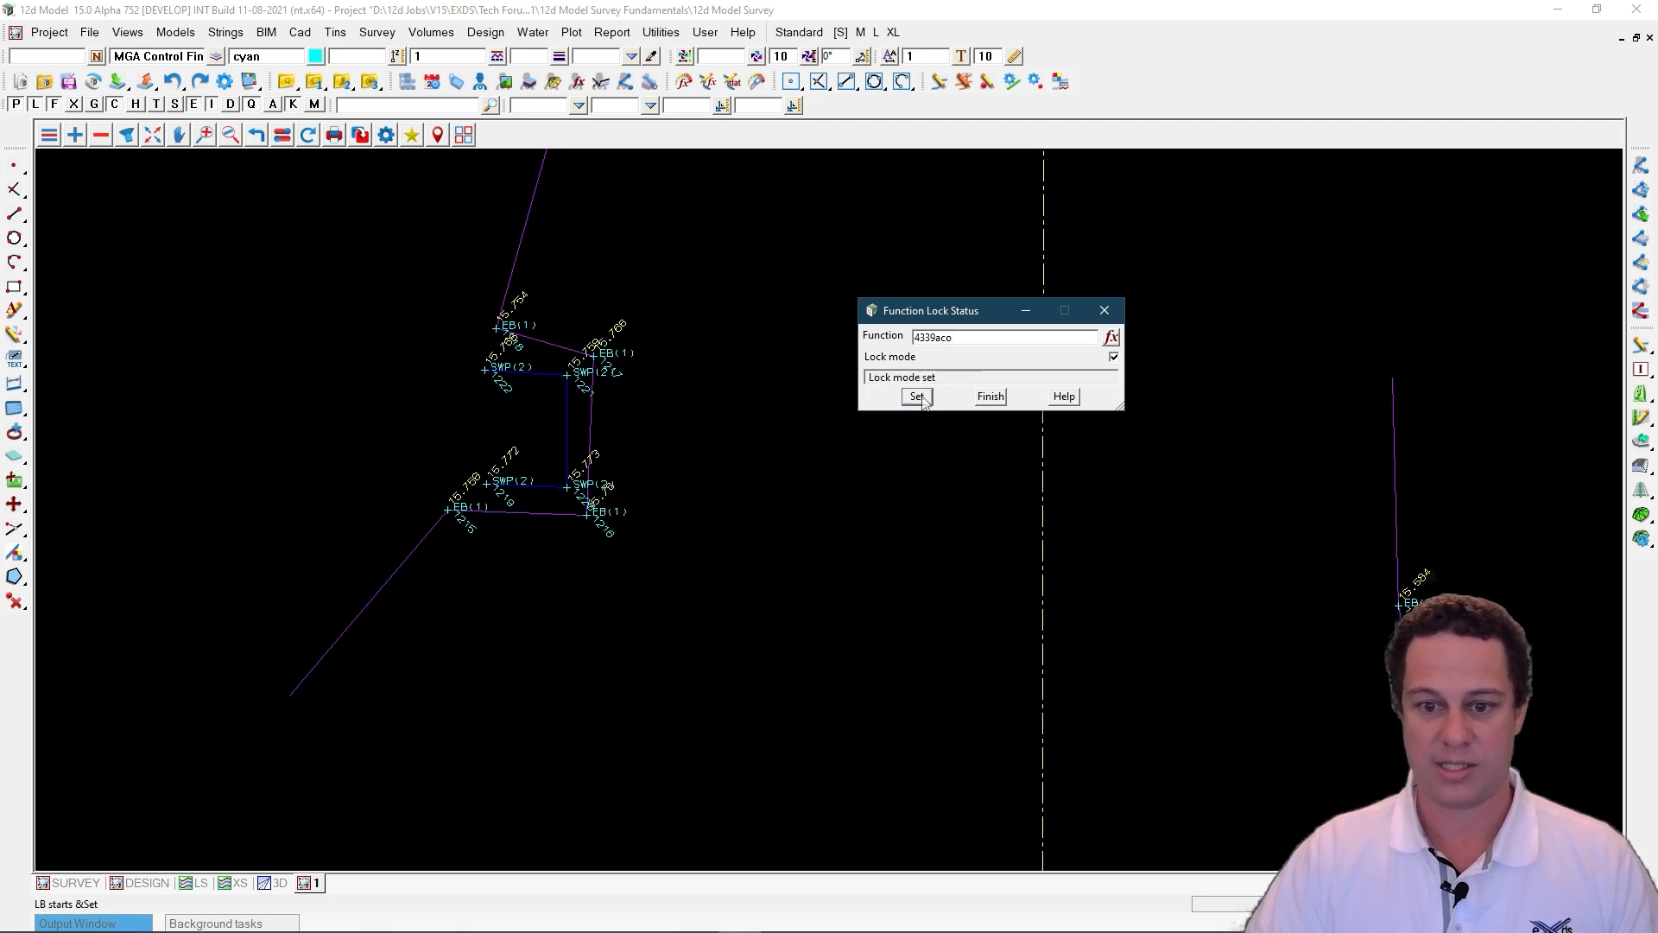
left_click(987, 401)
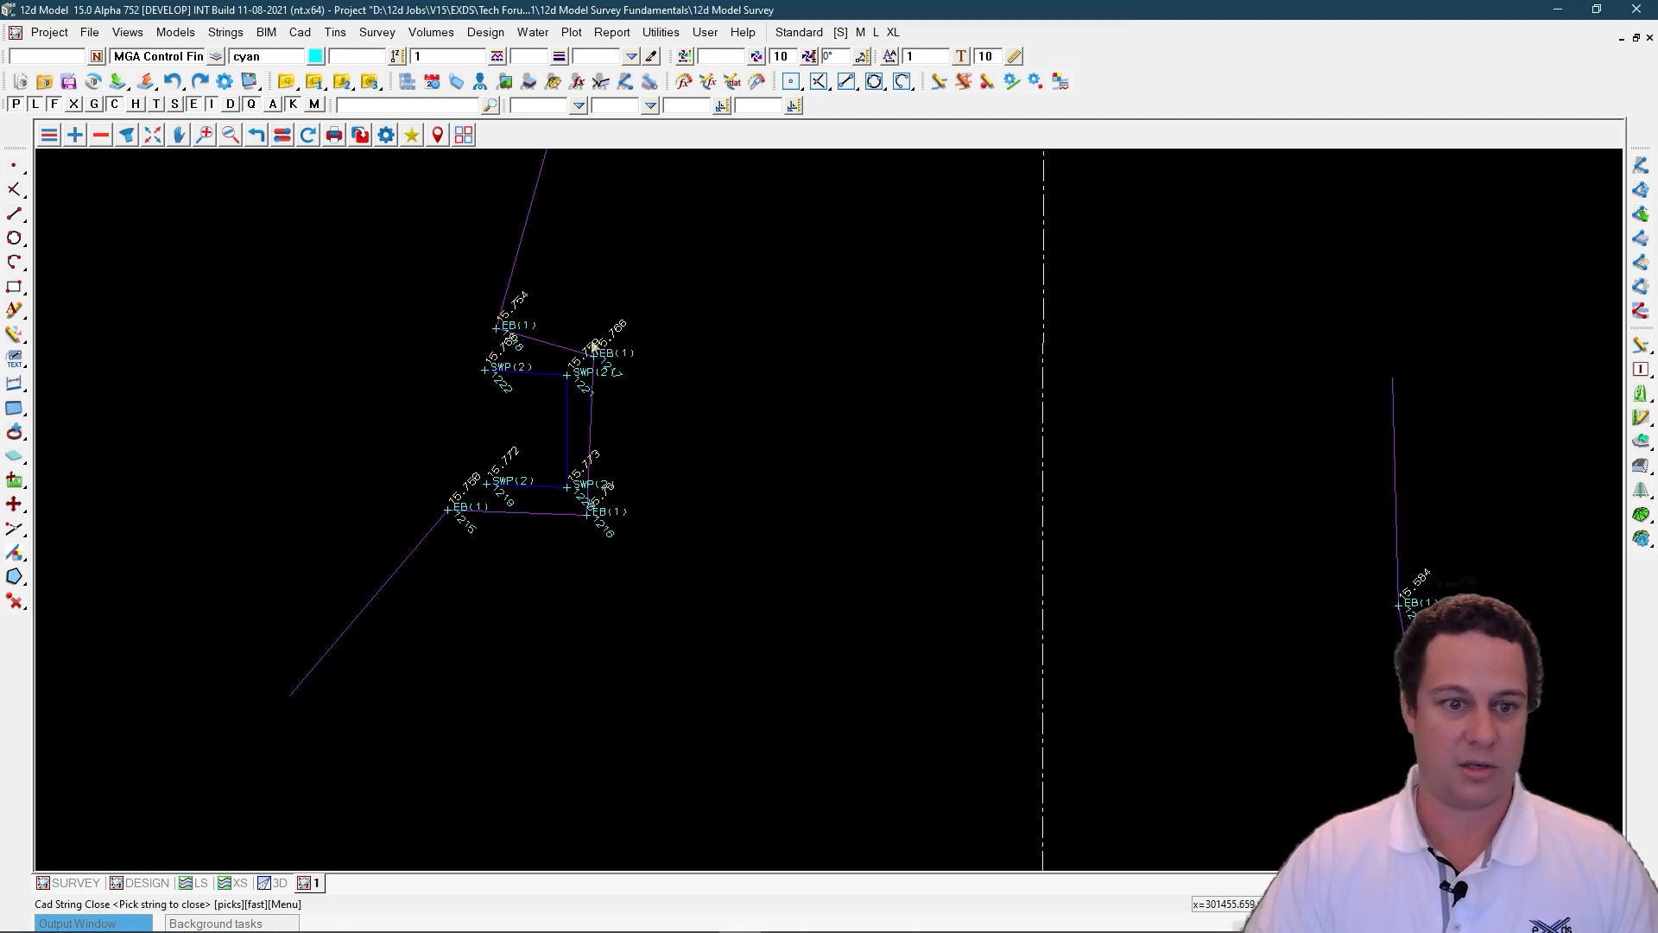
Step: Close the SWP(2) string again with the CAD String Close tool and check its shape in plan
left_click(15, 577)
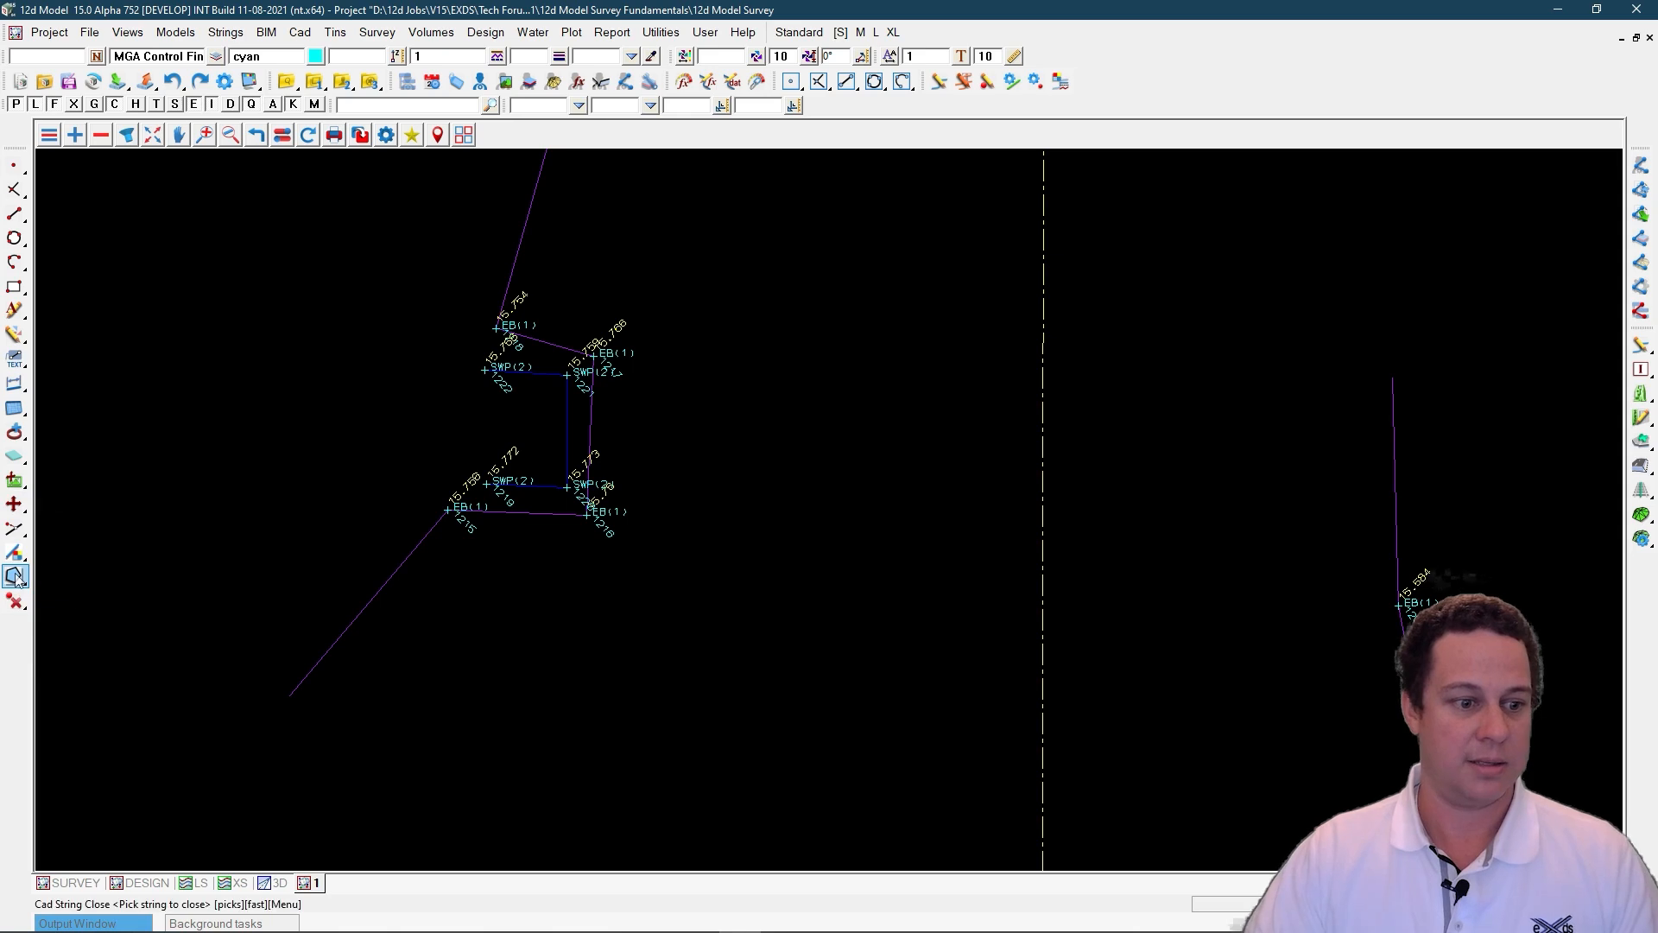
left_click(541, 487)
scroll(888, 432, "down", 2)
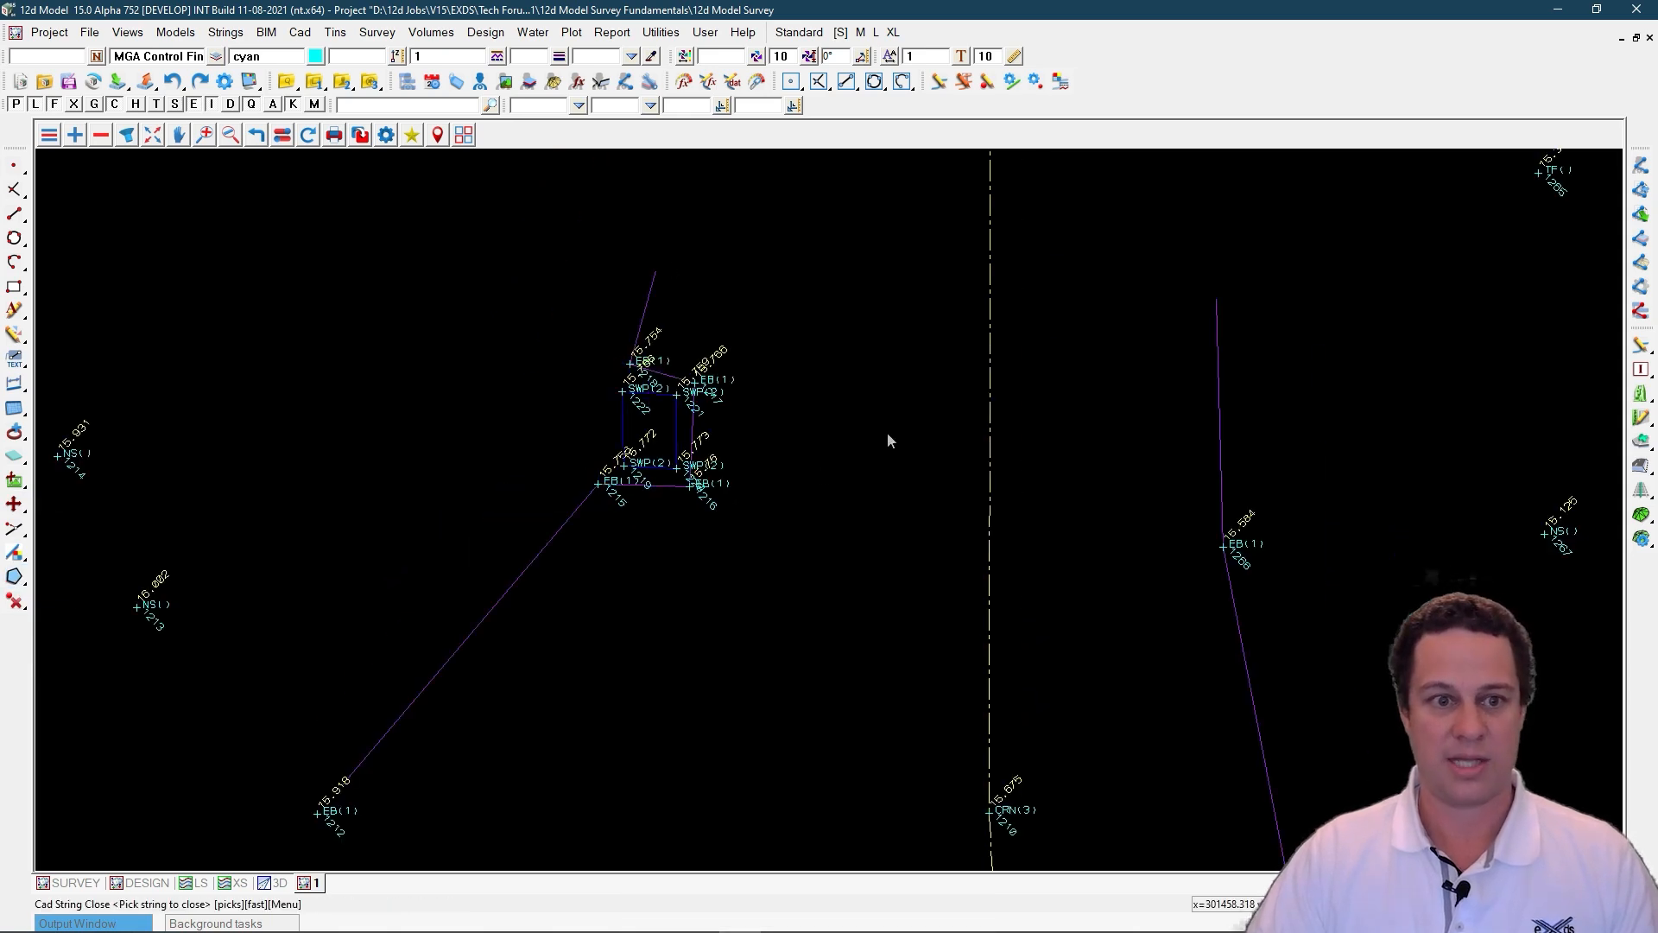
Step: Try to reduce the locked 4339aco function and examine the message in its settings
left_click(378, 32)
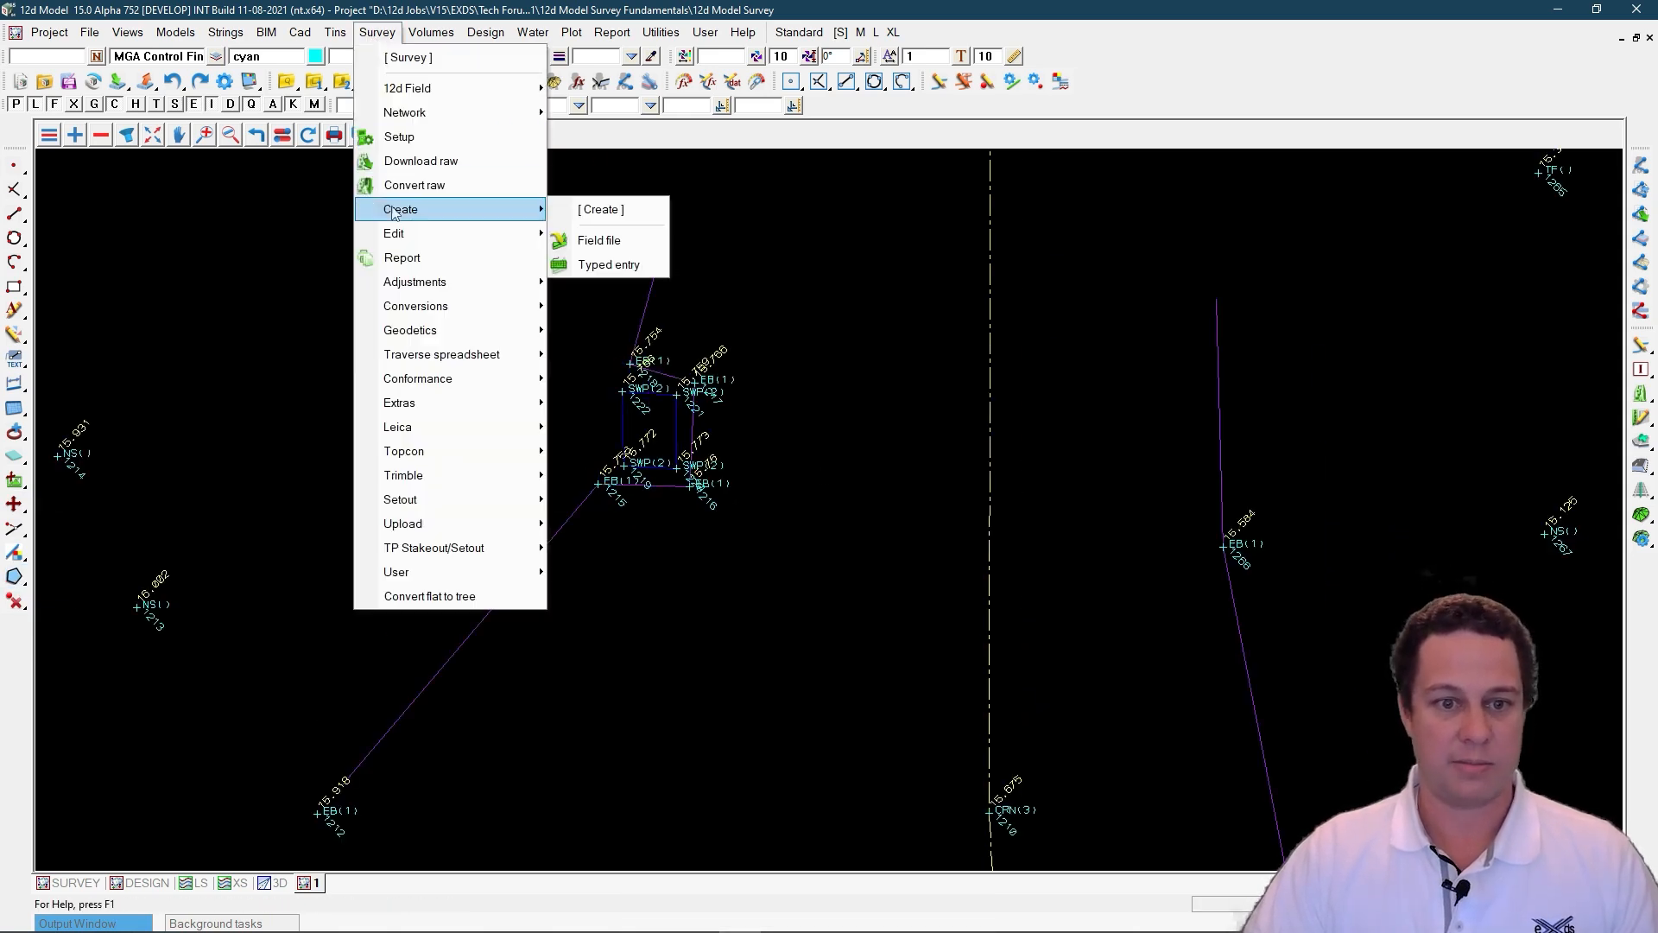
mouse_move(402, 236)
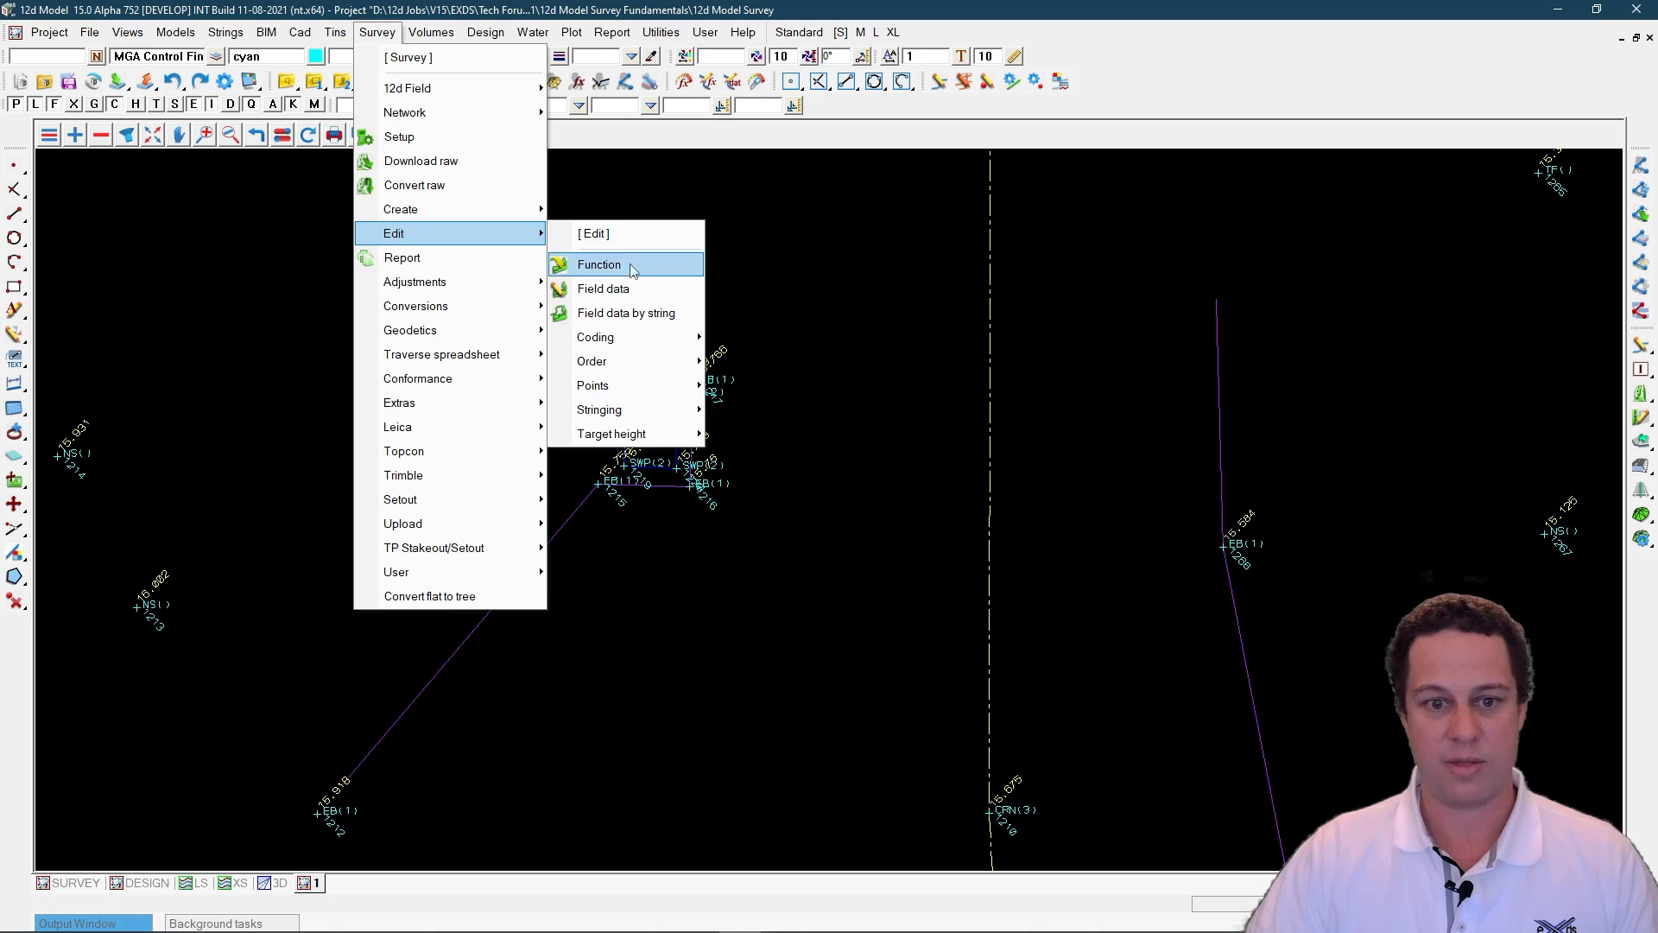
left_click(598, 264)
left_click(1239, 255)
left_click(1276, 316)
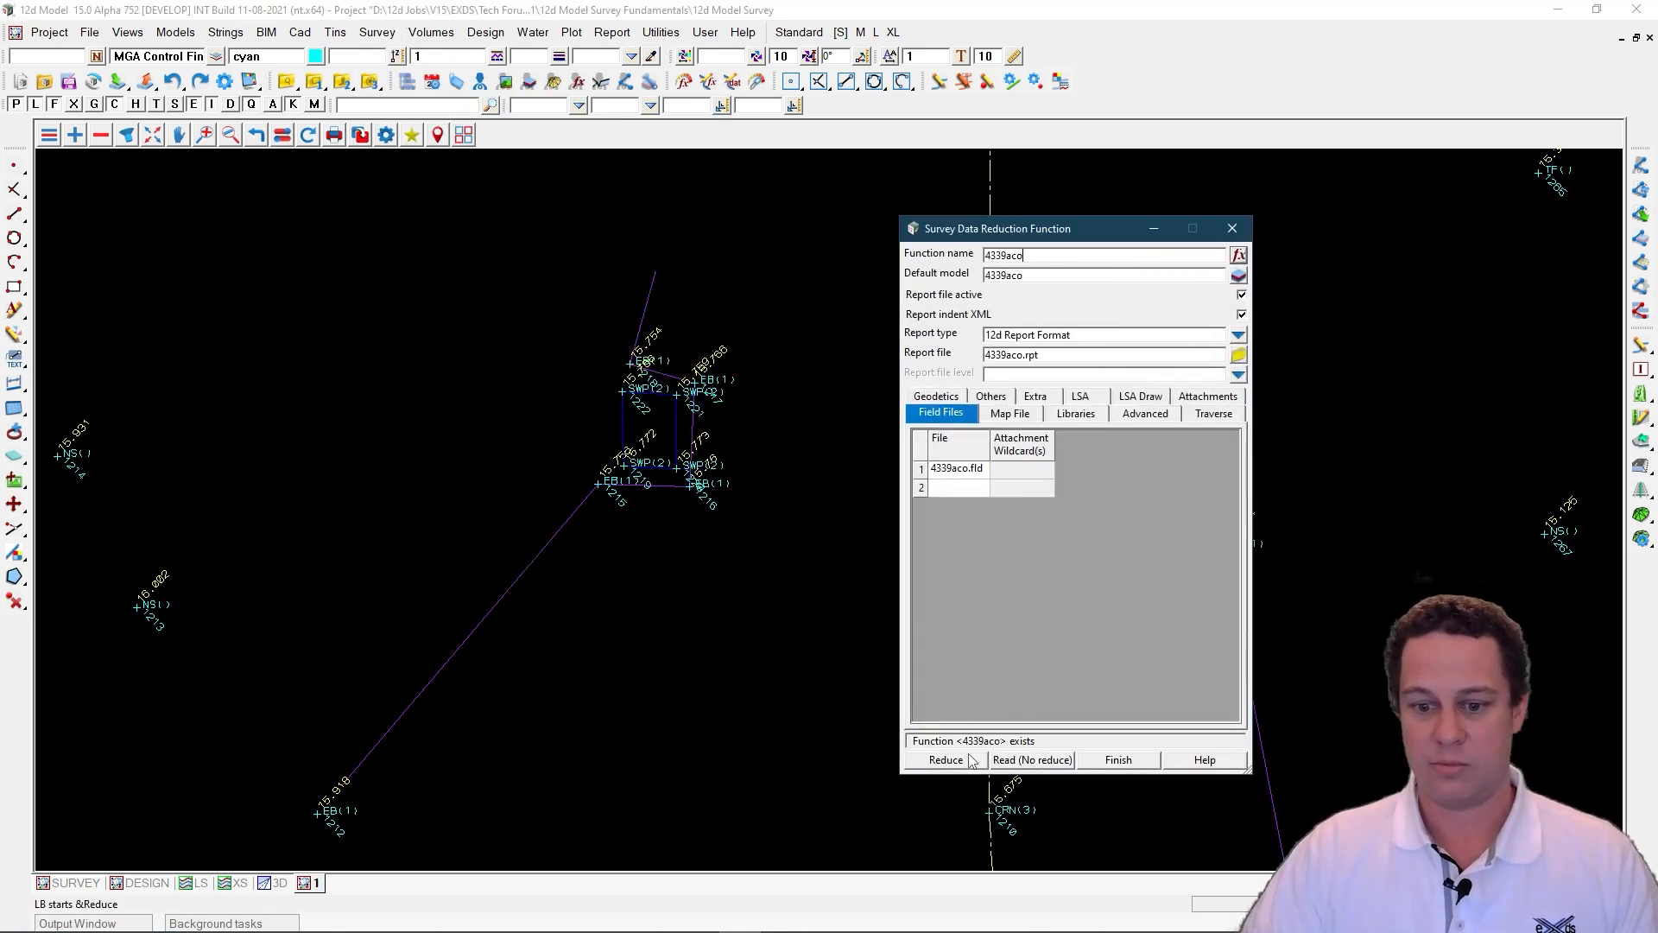
double_click(1069, 257)
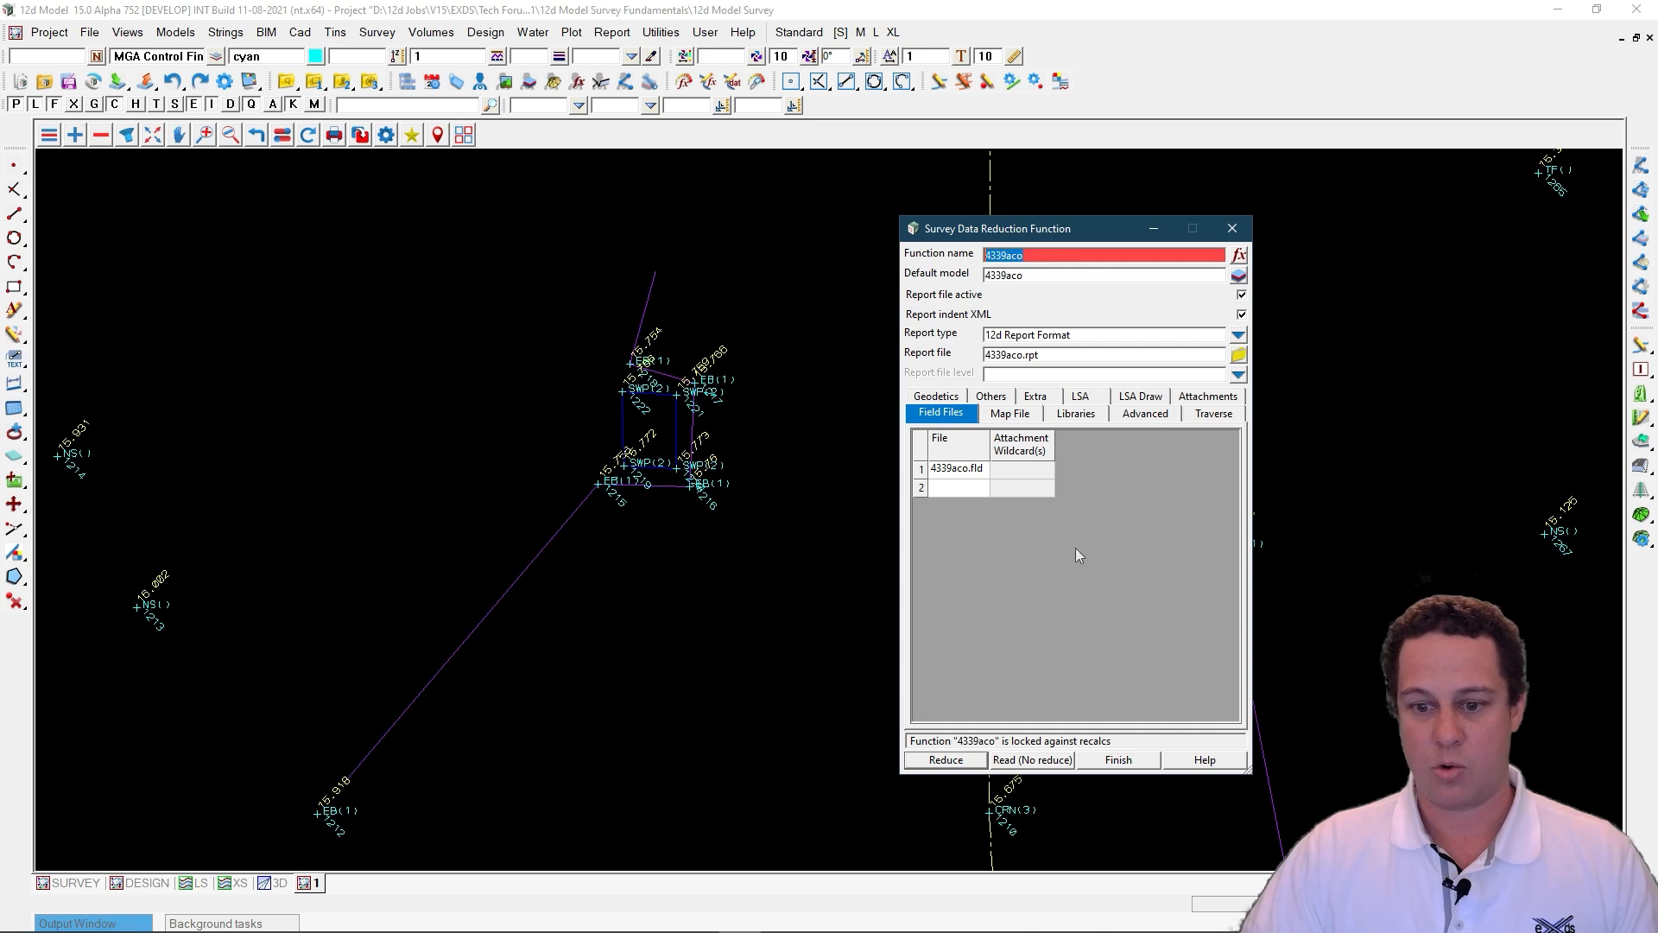
left_click_drag(1123, 743, 908, 742)
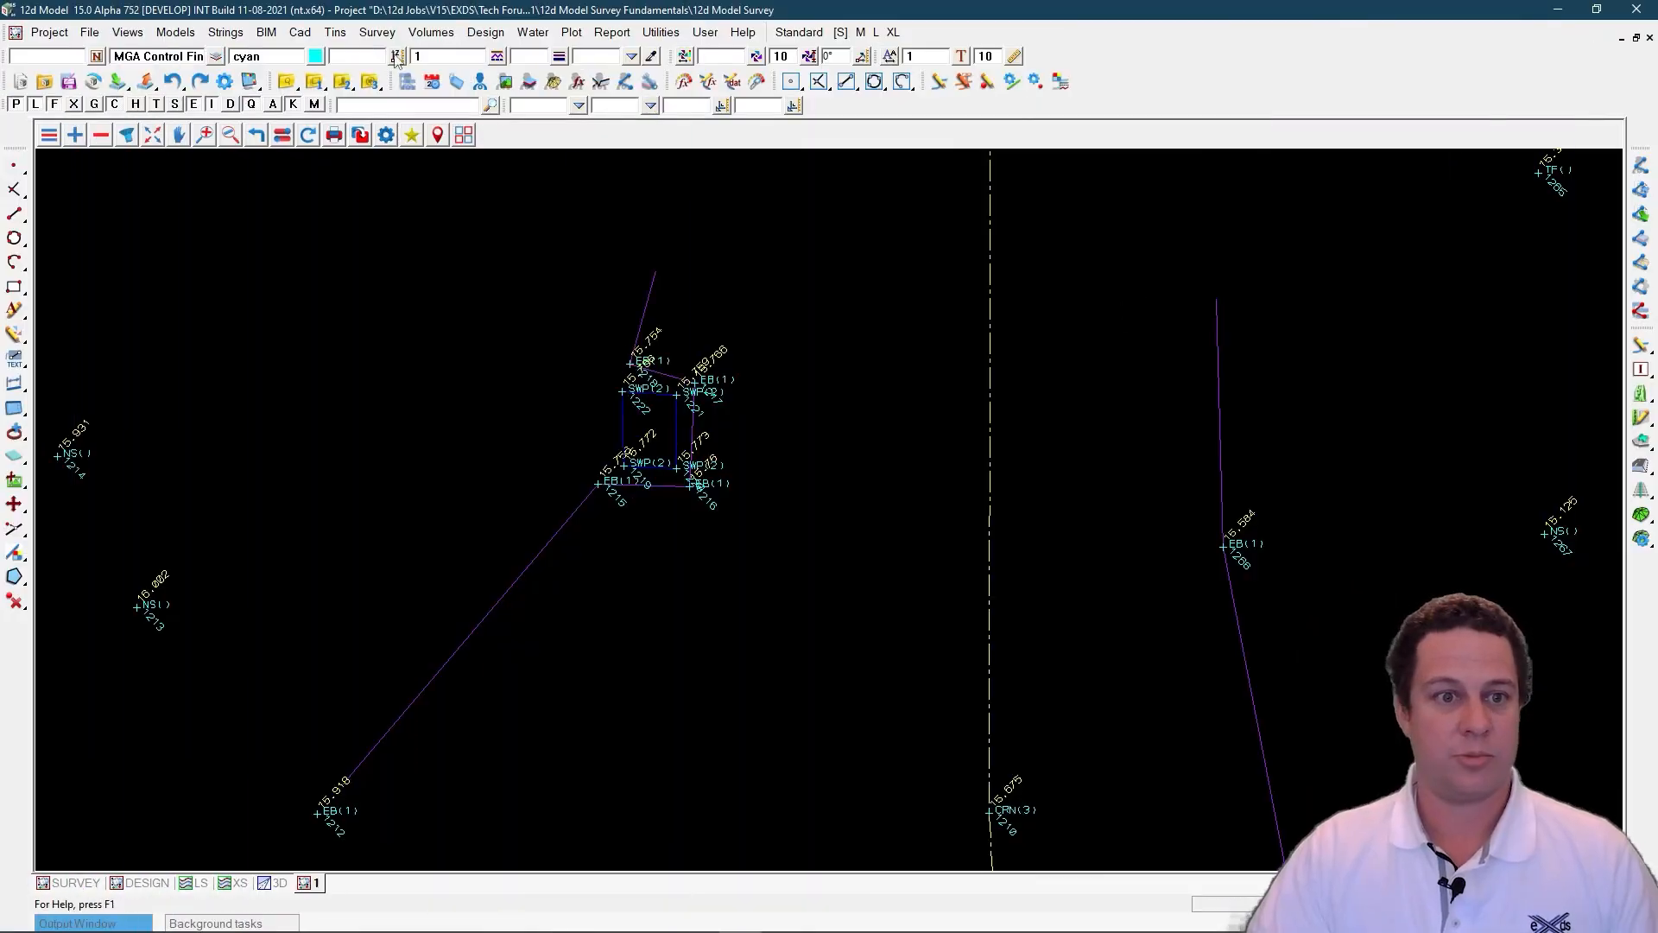
Step: Produce a survey reduction report for the 4339aco function with the report file named 4339aco Final
left_click(378, 31)
left_click(448, 258)
left_click(728, 299)
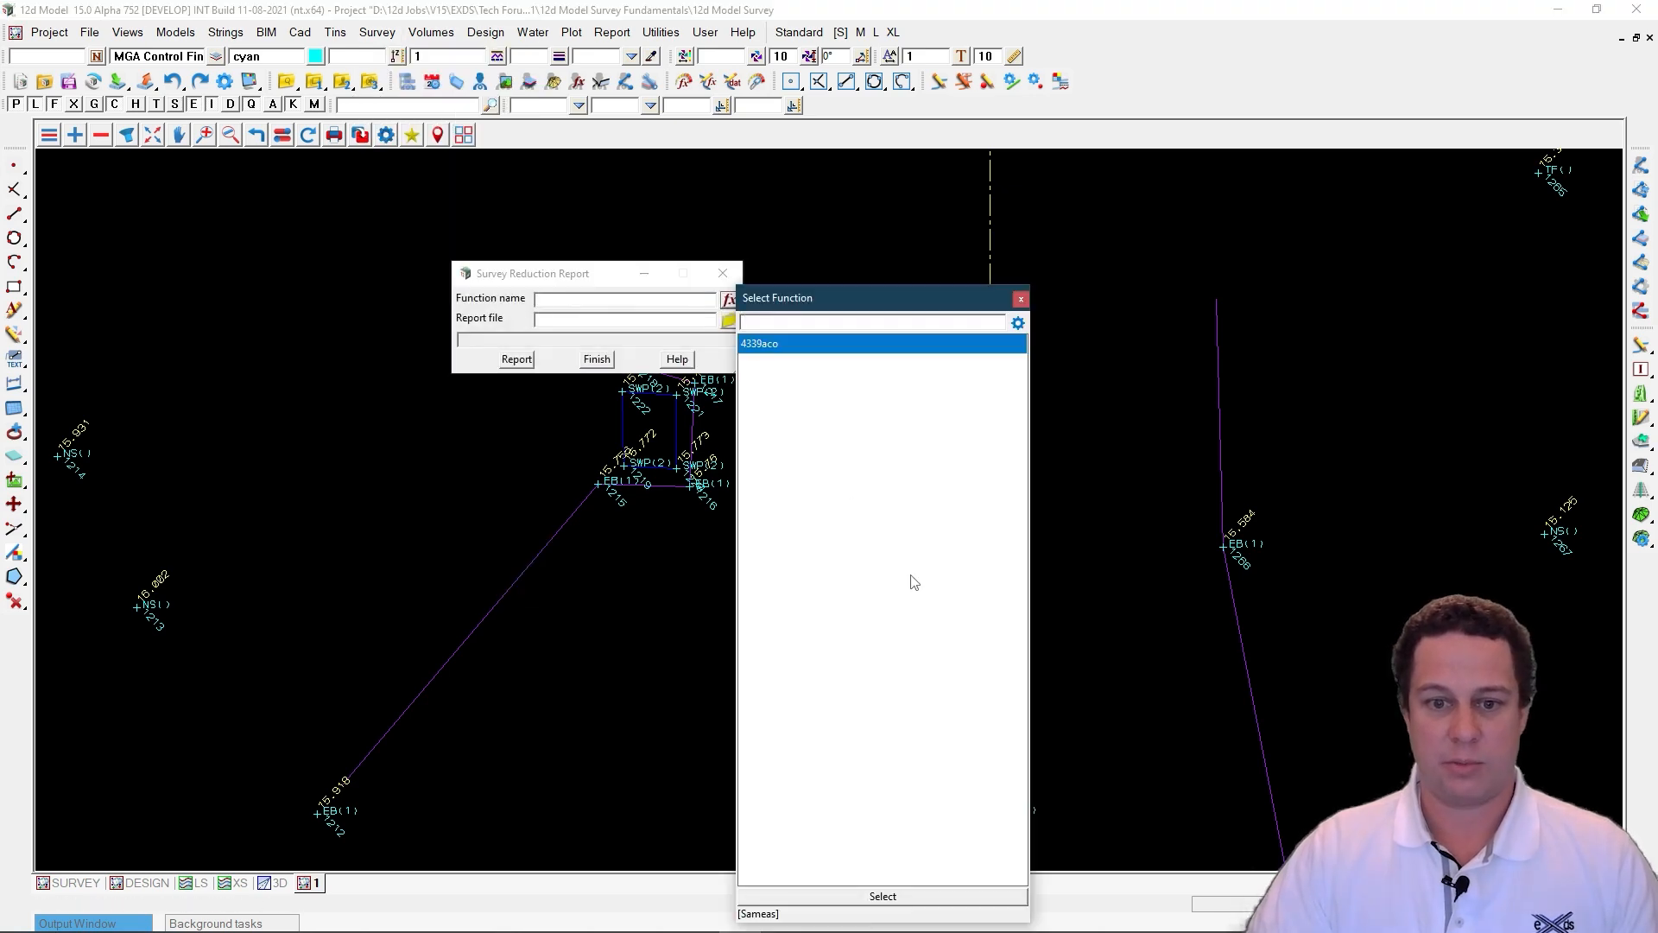
left_click(865, 895)
left_click_drag(615, 306, 425, 301)
key("ctrl+c")
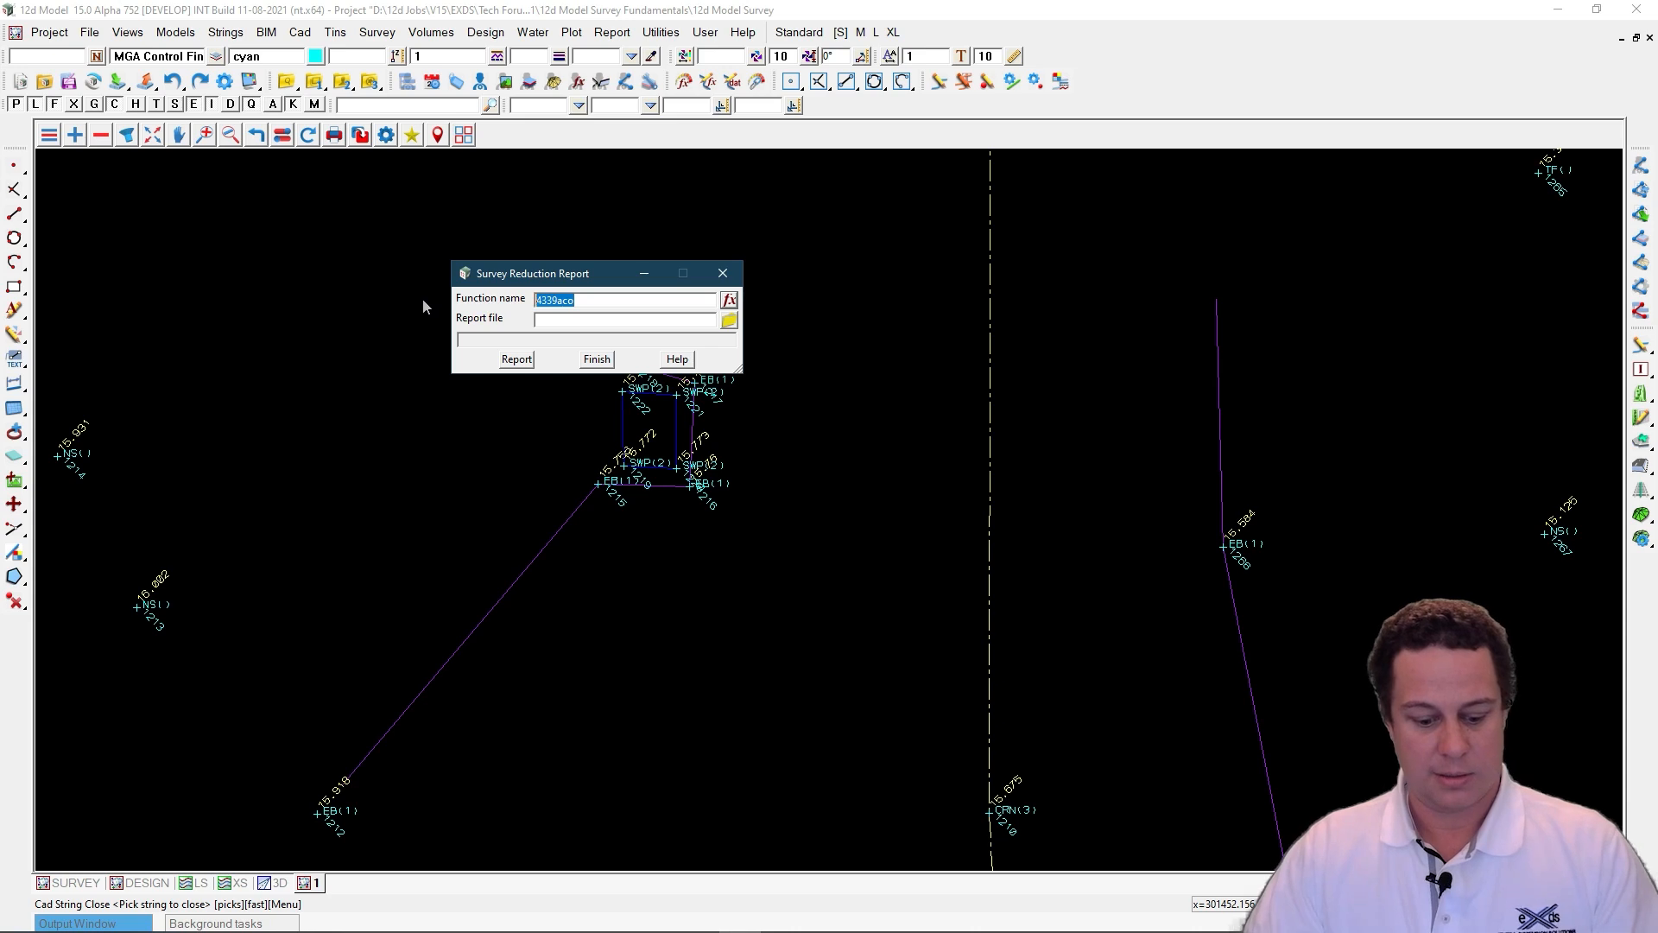
left_click(586, 320)
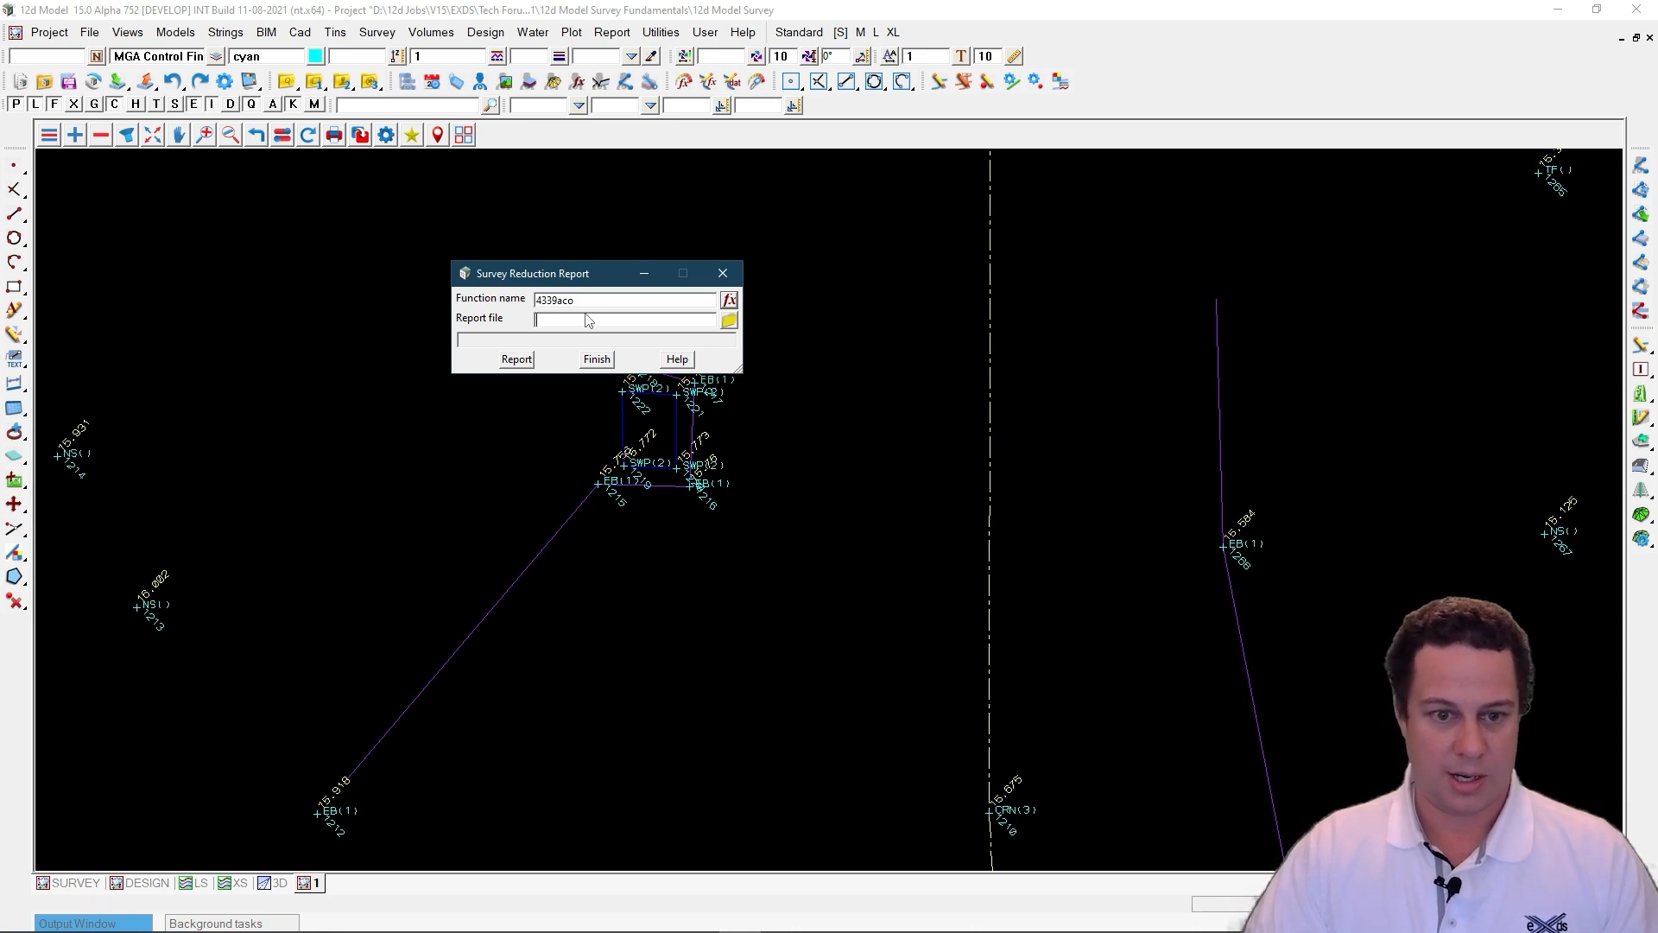
key("ctrl+v")
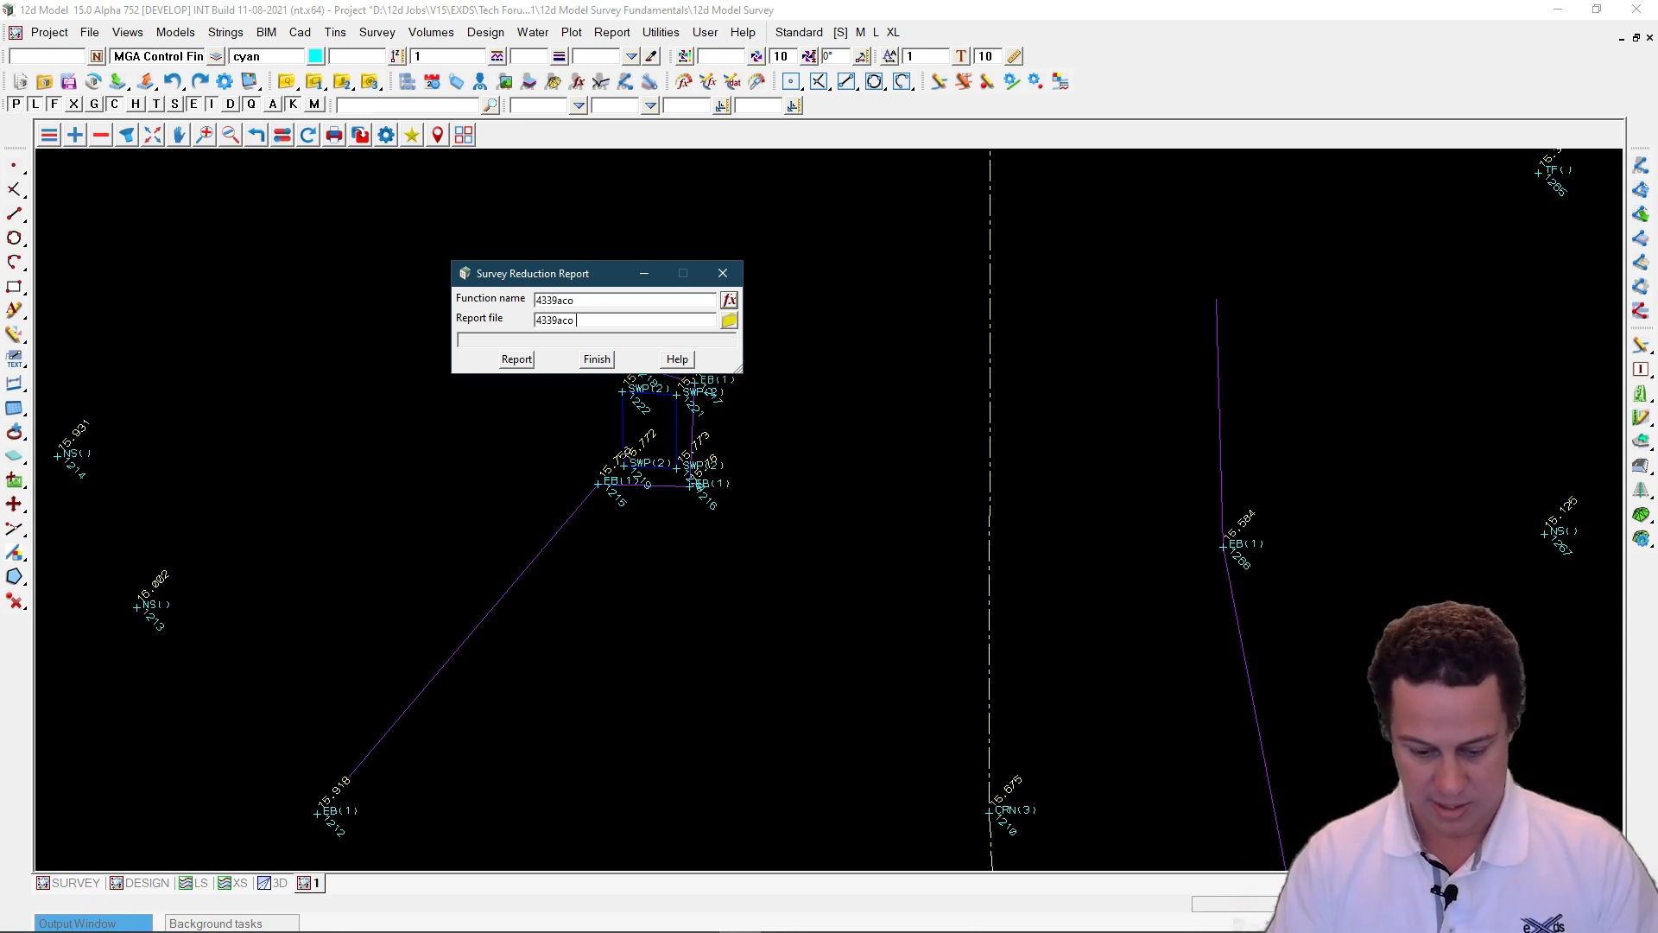
type("Final")
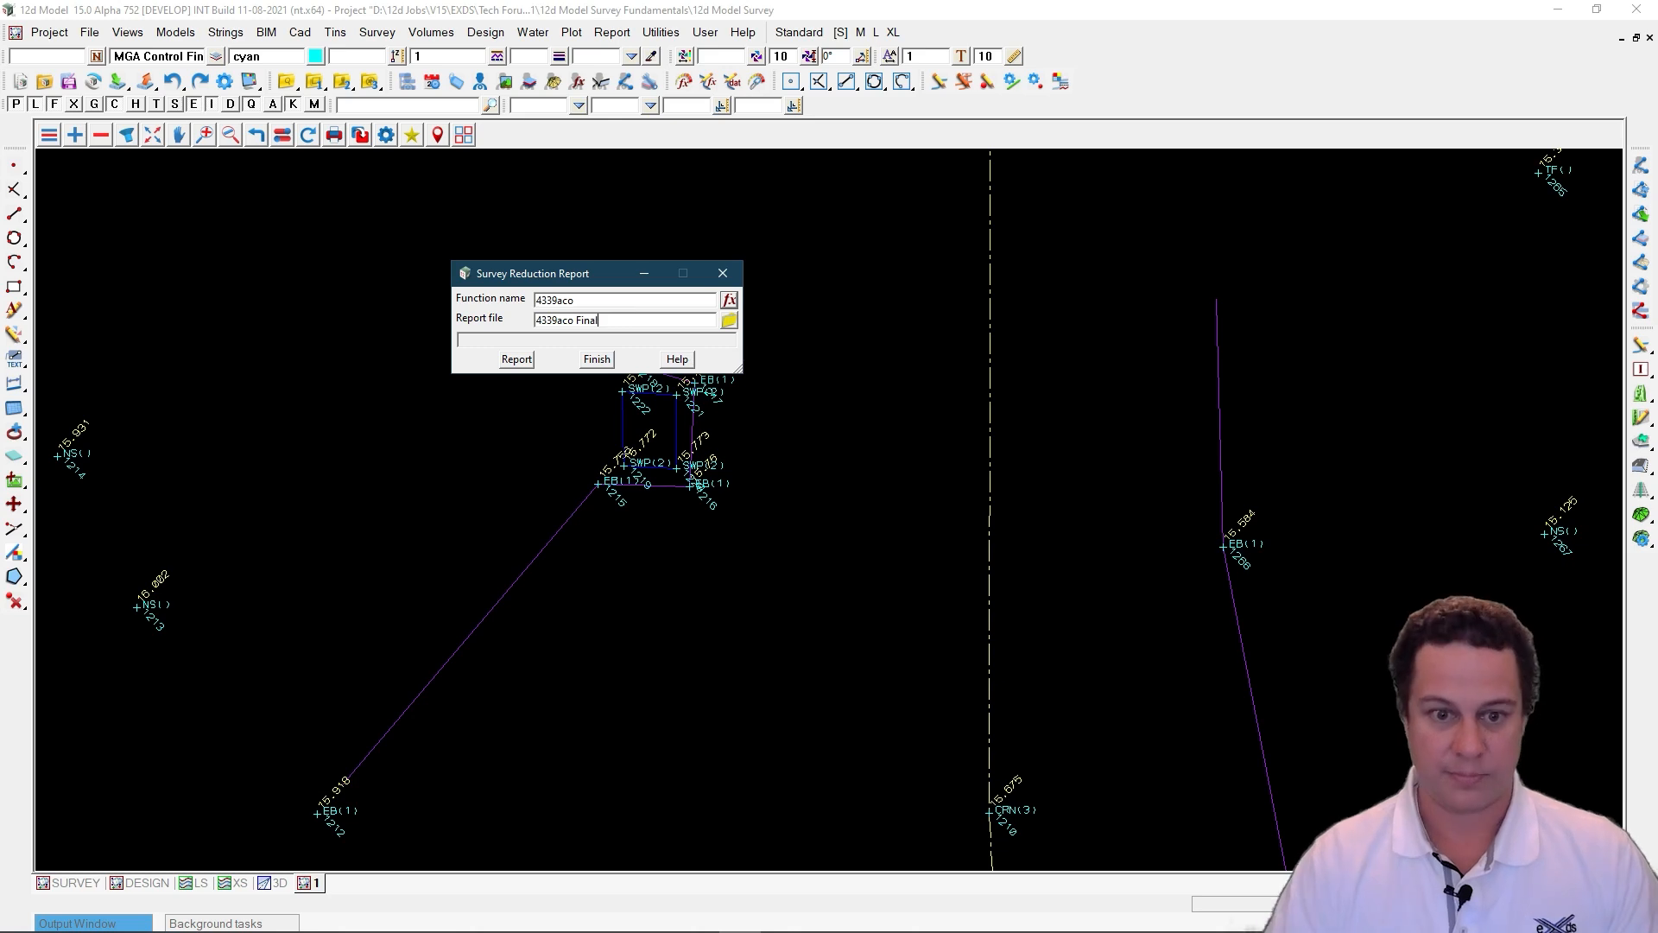
left_click(516, 358)
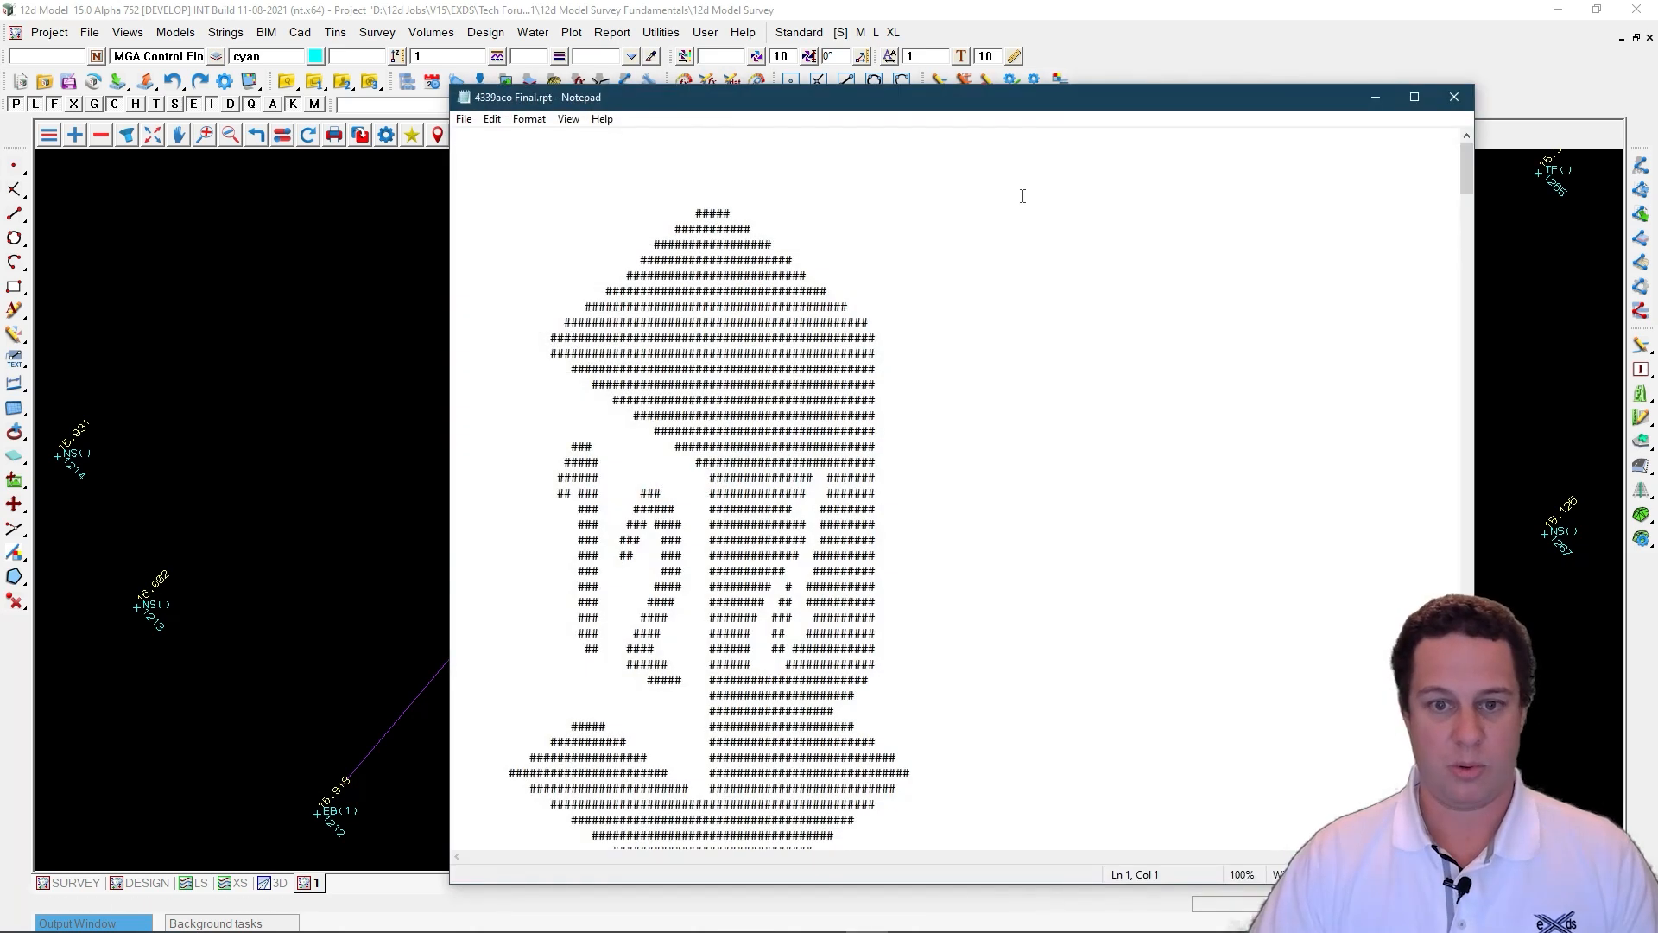
Step: Examine the reduction report for field records flagged as changed or added, including measurements, target height and string closure, and close the report
scroll(690, 271, "down", 20)
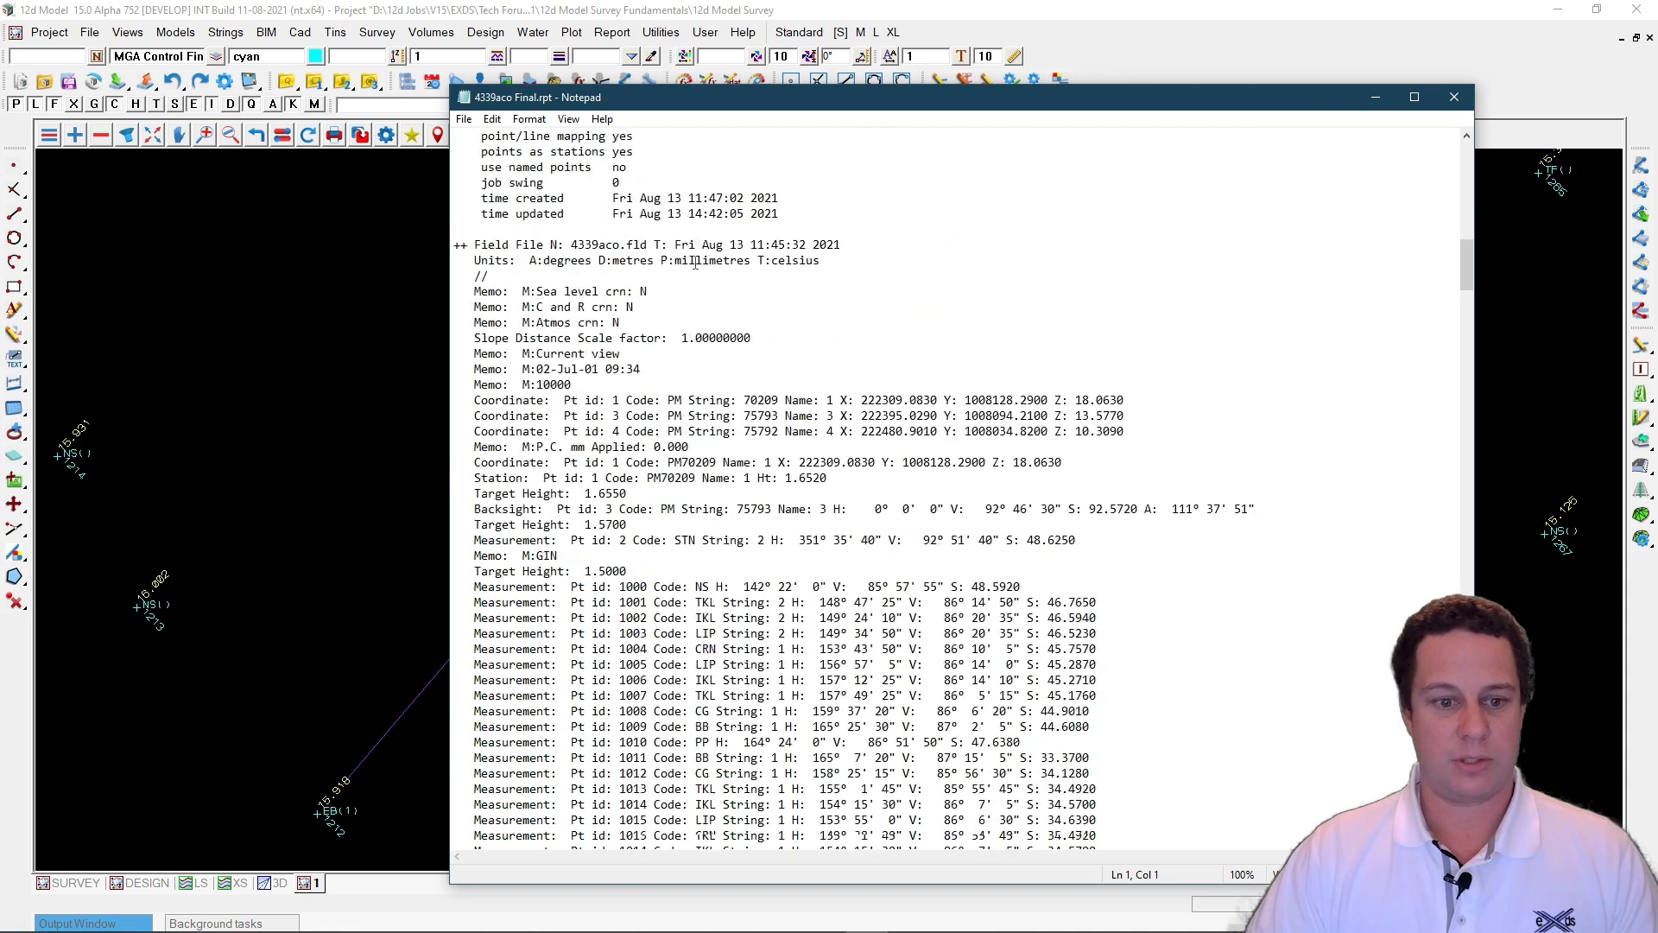
scroll(695, 262, "down", 13)
left_click(462, 386)
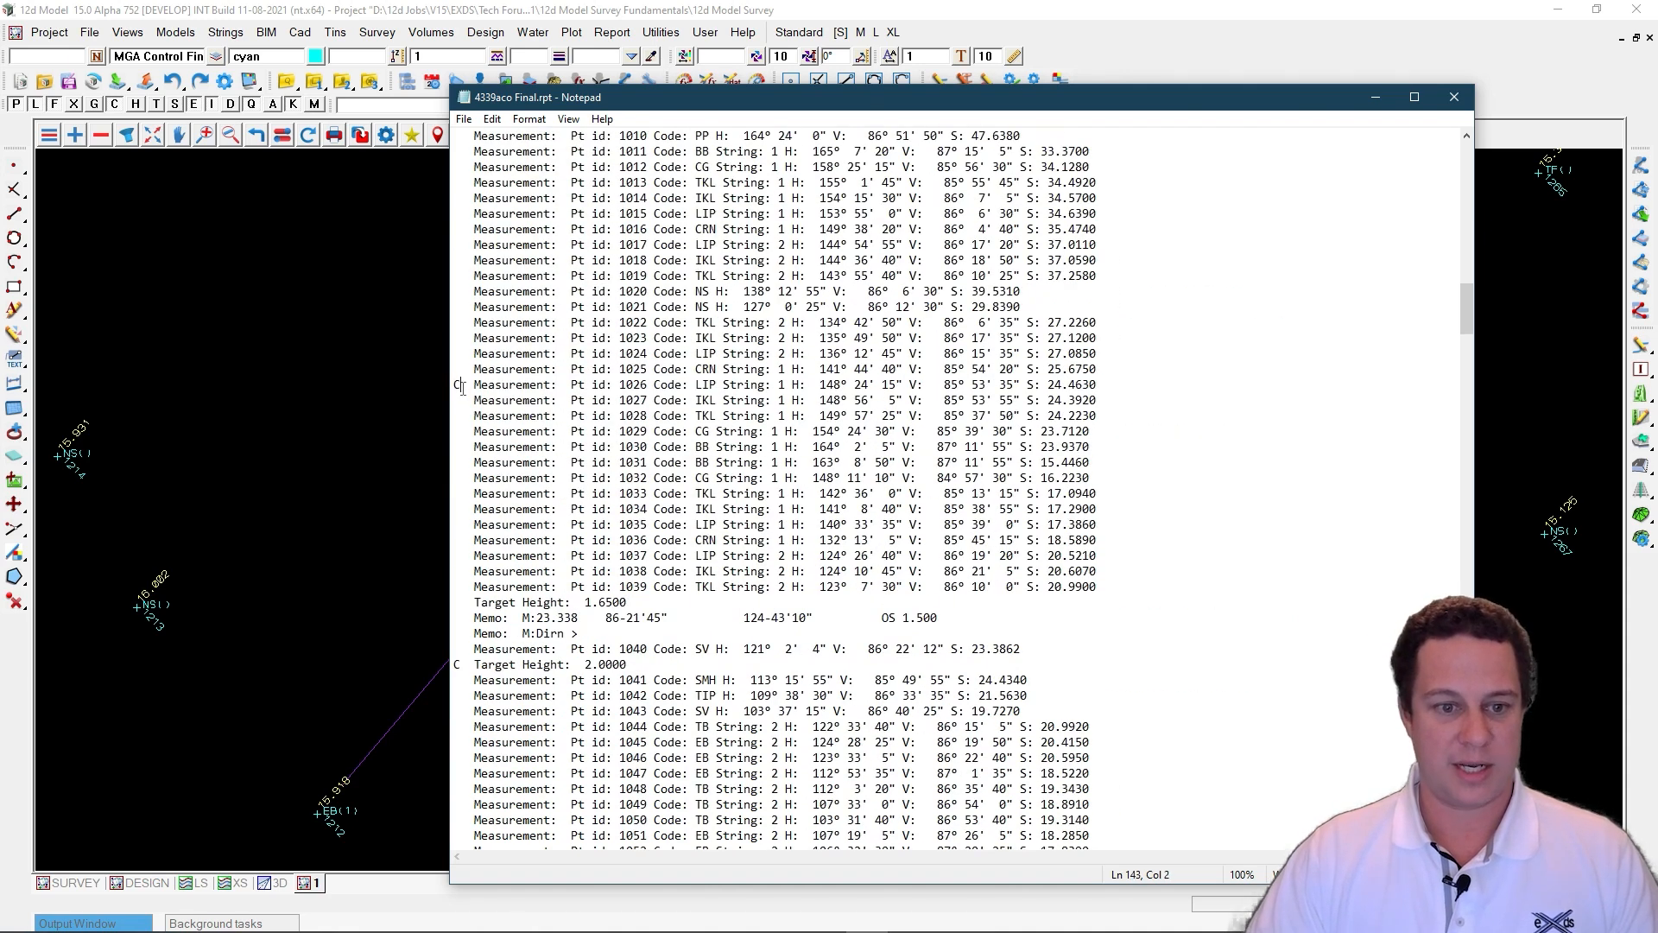
left_click_drag(1099, 390, 495, 400)
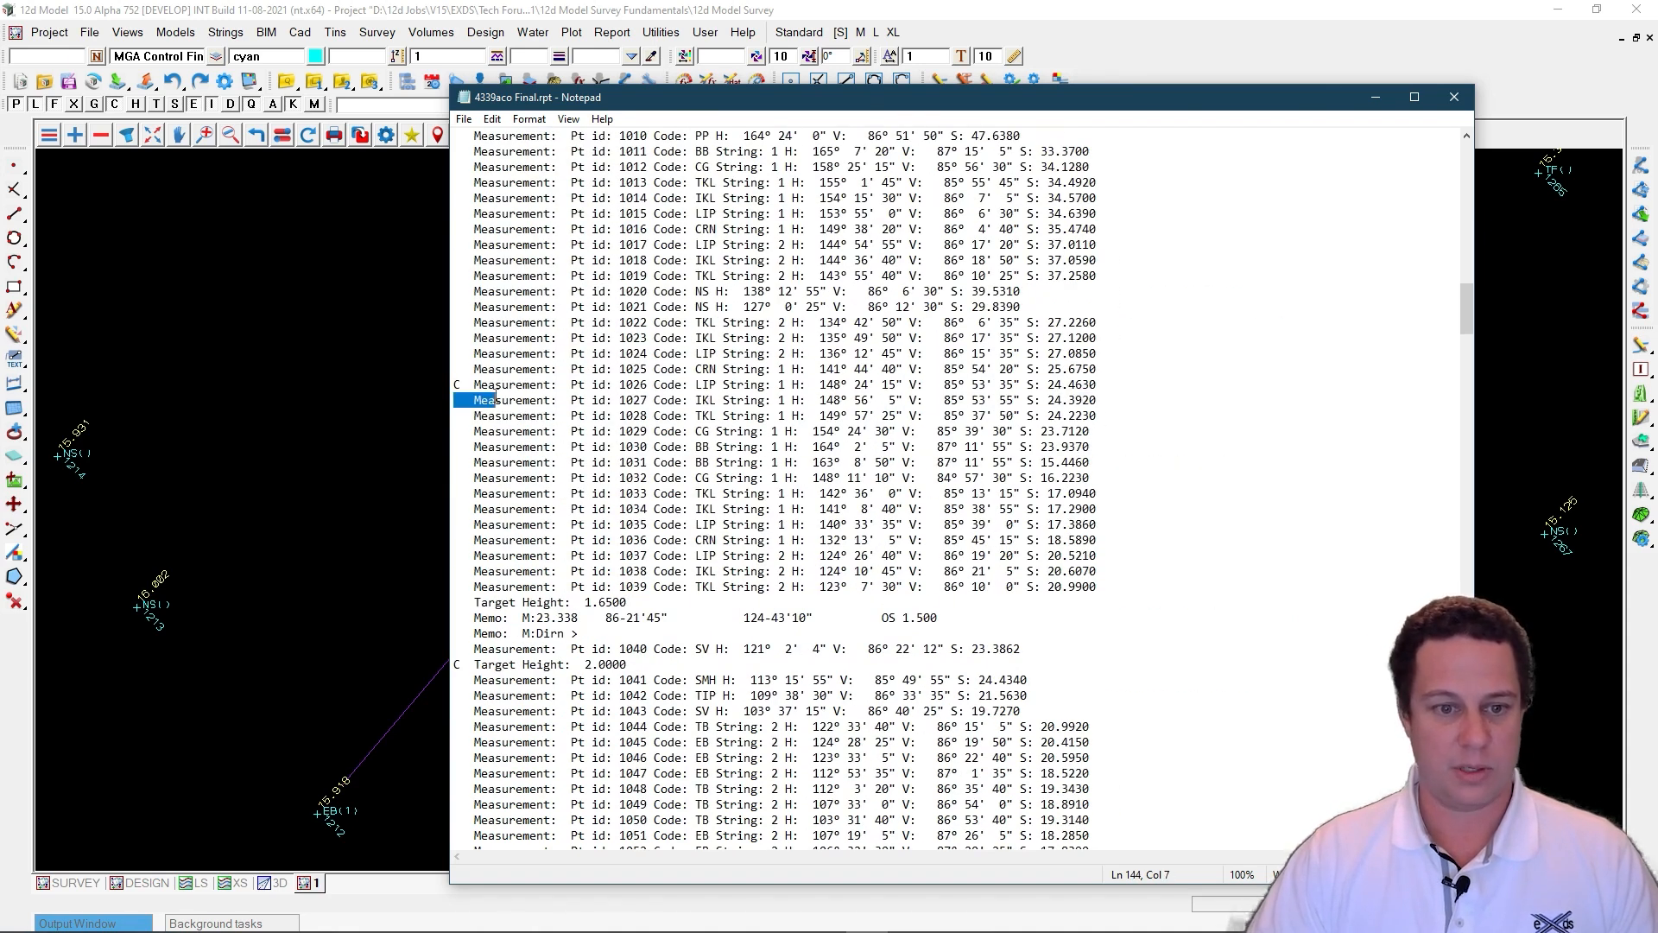
left_click_drag(630, 665, 455, 665)
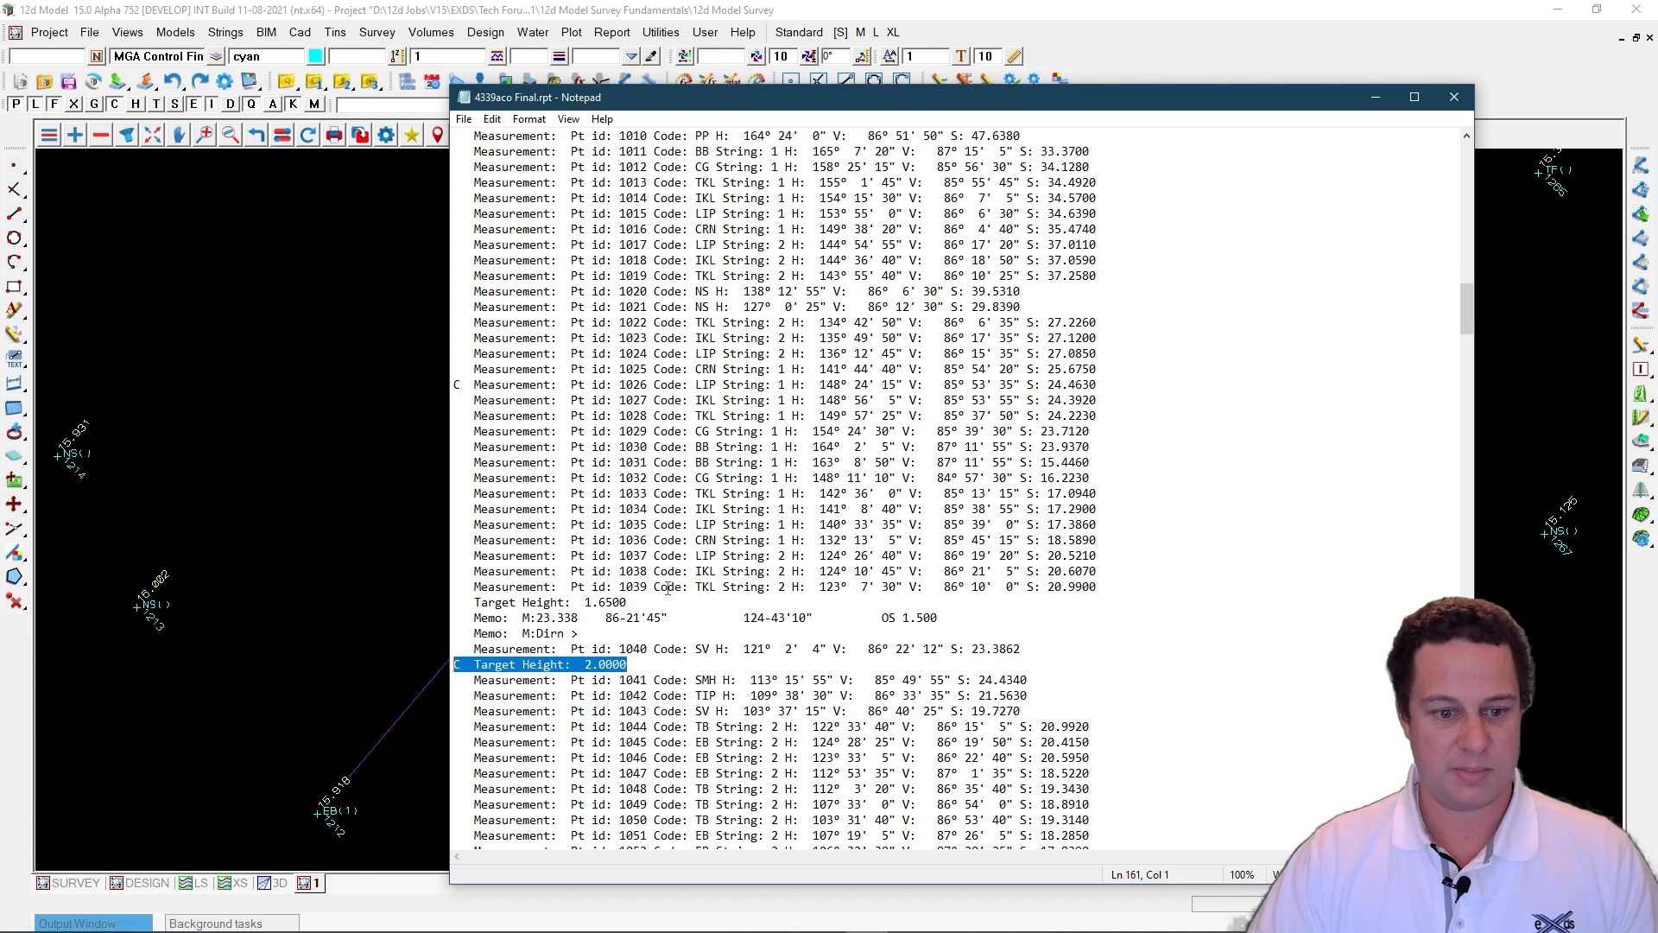
scroll(603, 401, "down", 13)
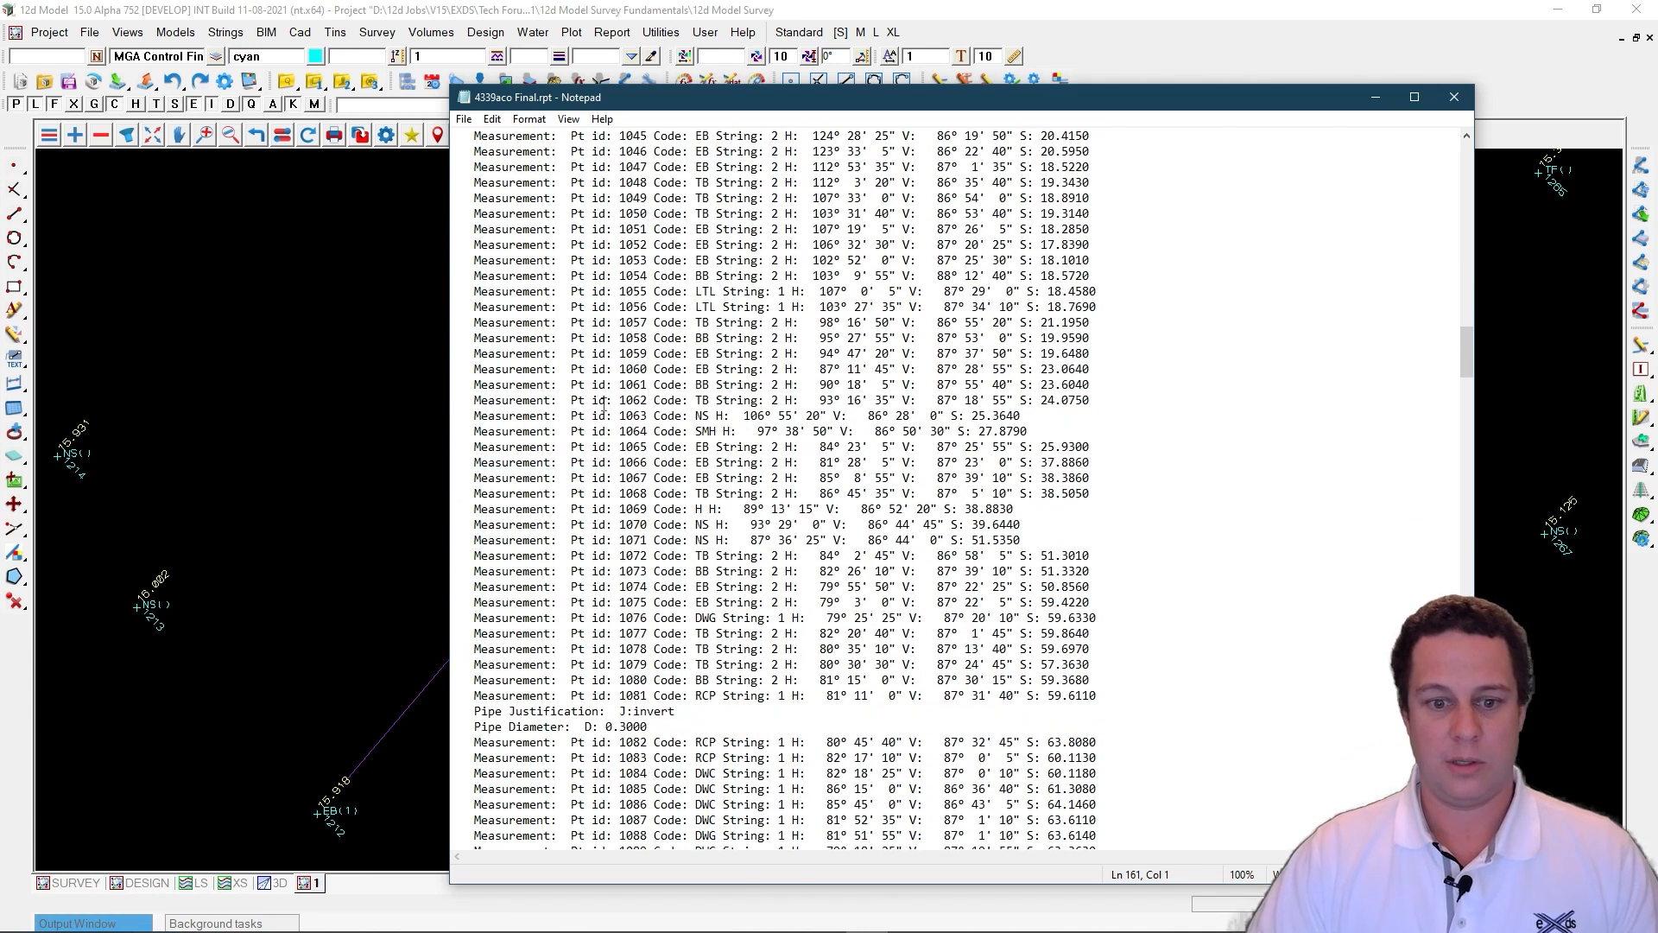
scroll(604, 402, "down", 3)
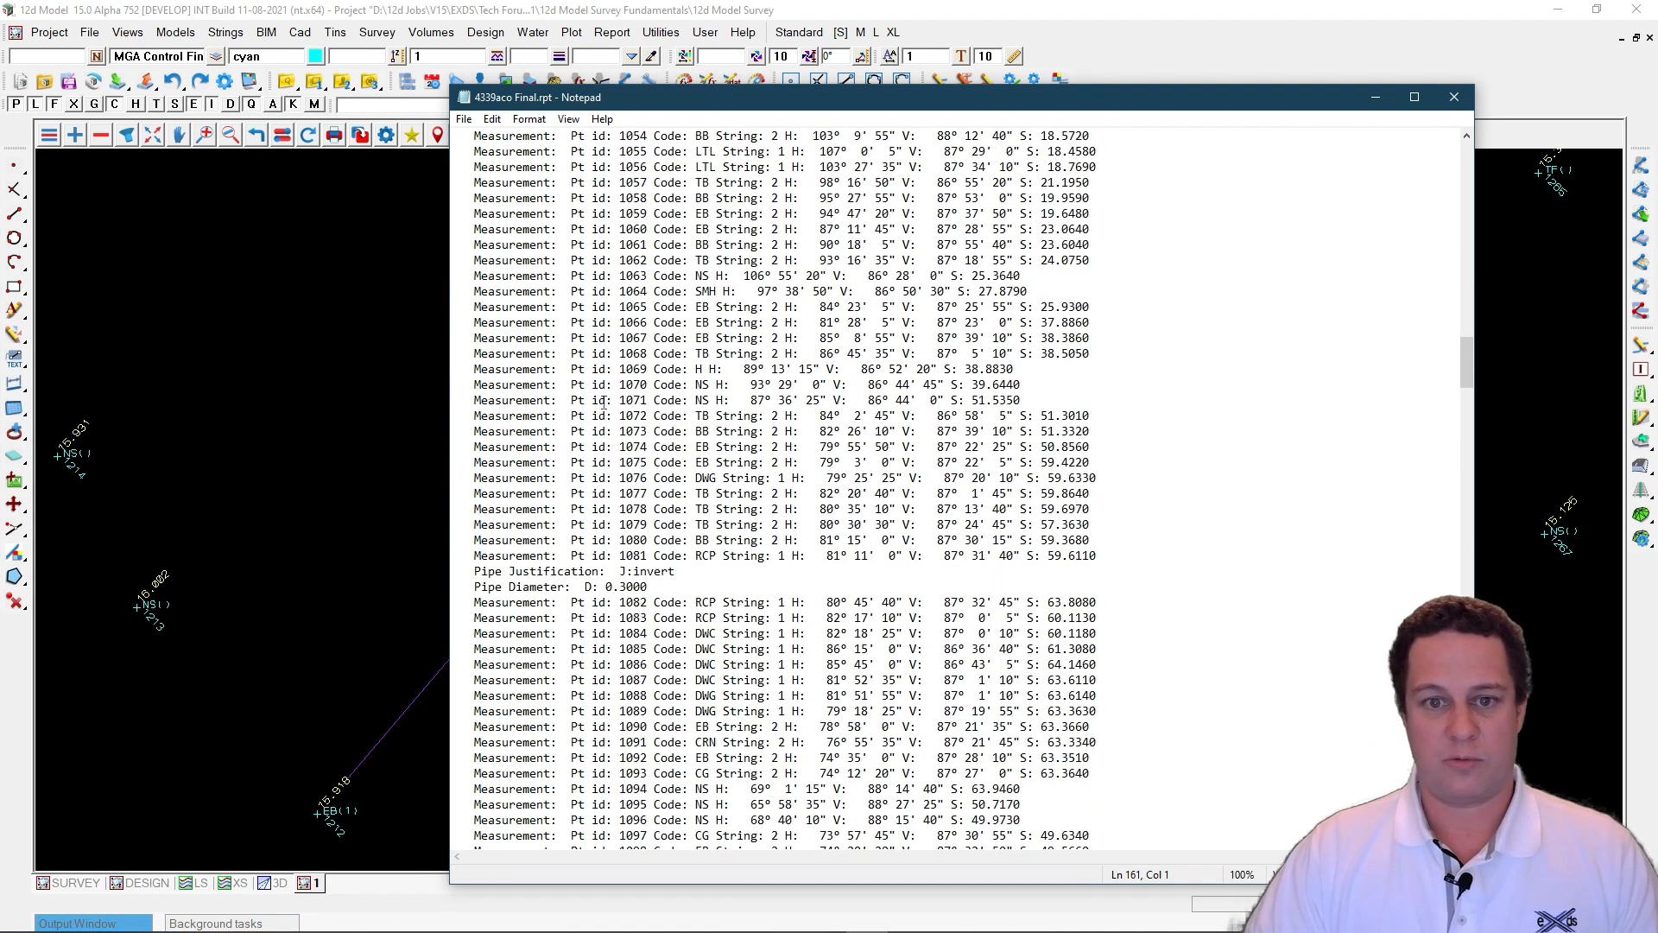
scroll(599, 383, "down", 9)
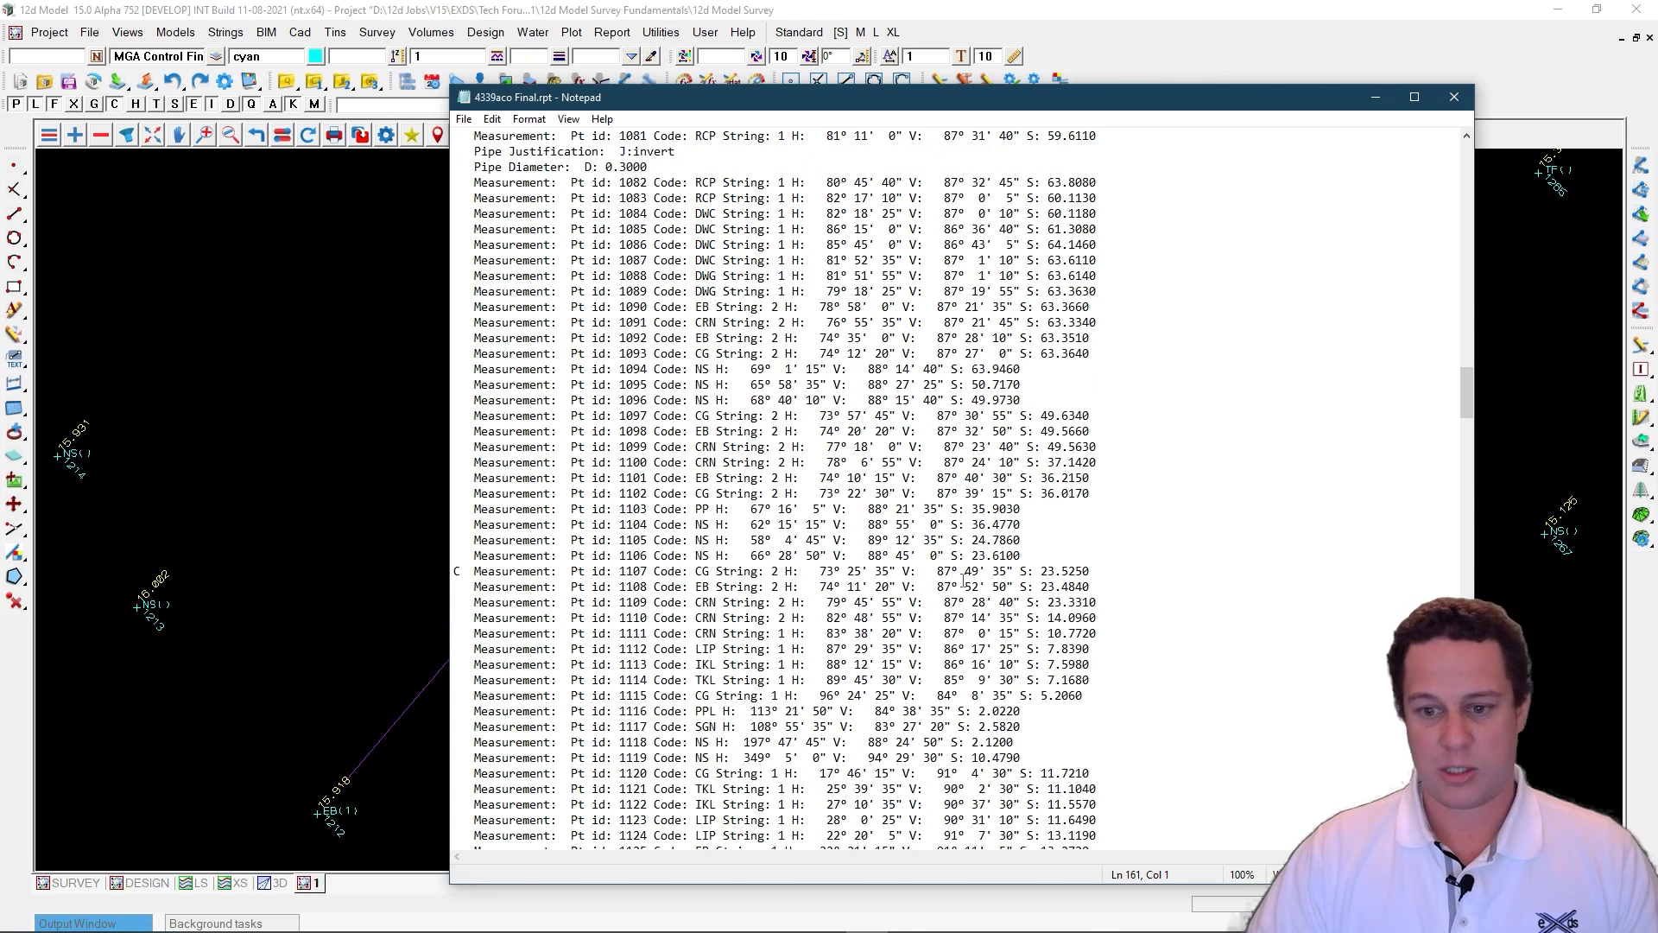
left_click_drag(1099, 574, 467, 572)
scroll(475, 553, "down", 20)
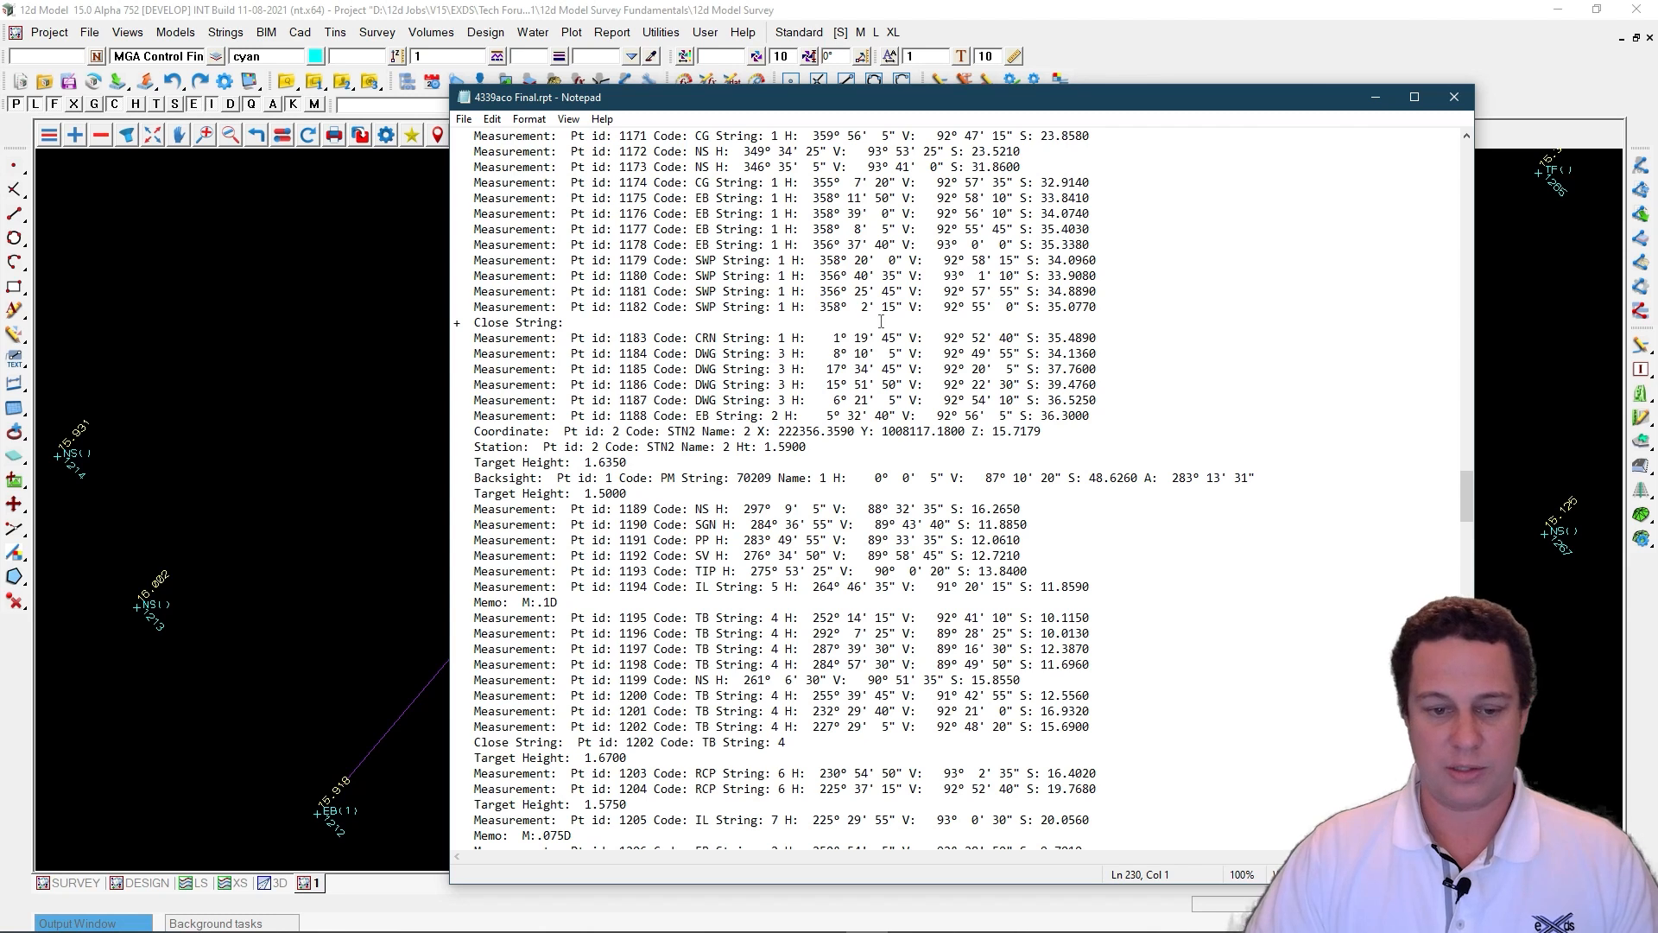
scroll(881, 321, "down", 5)
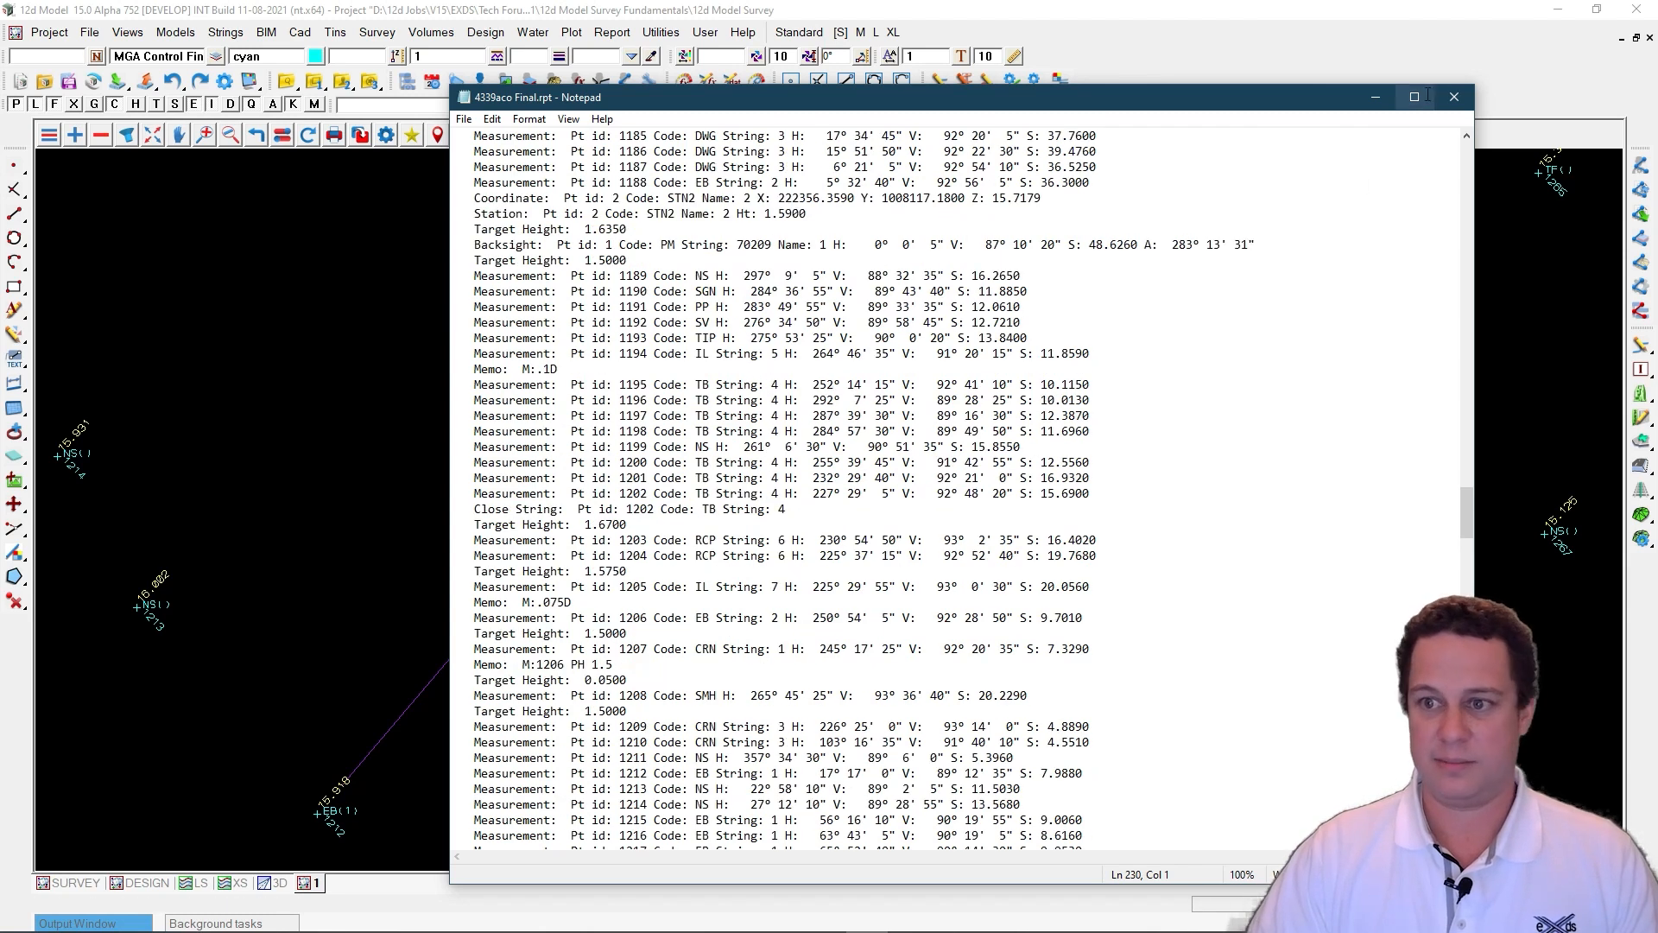
left_click(1454, 97)
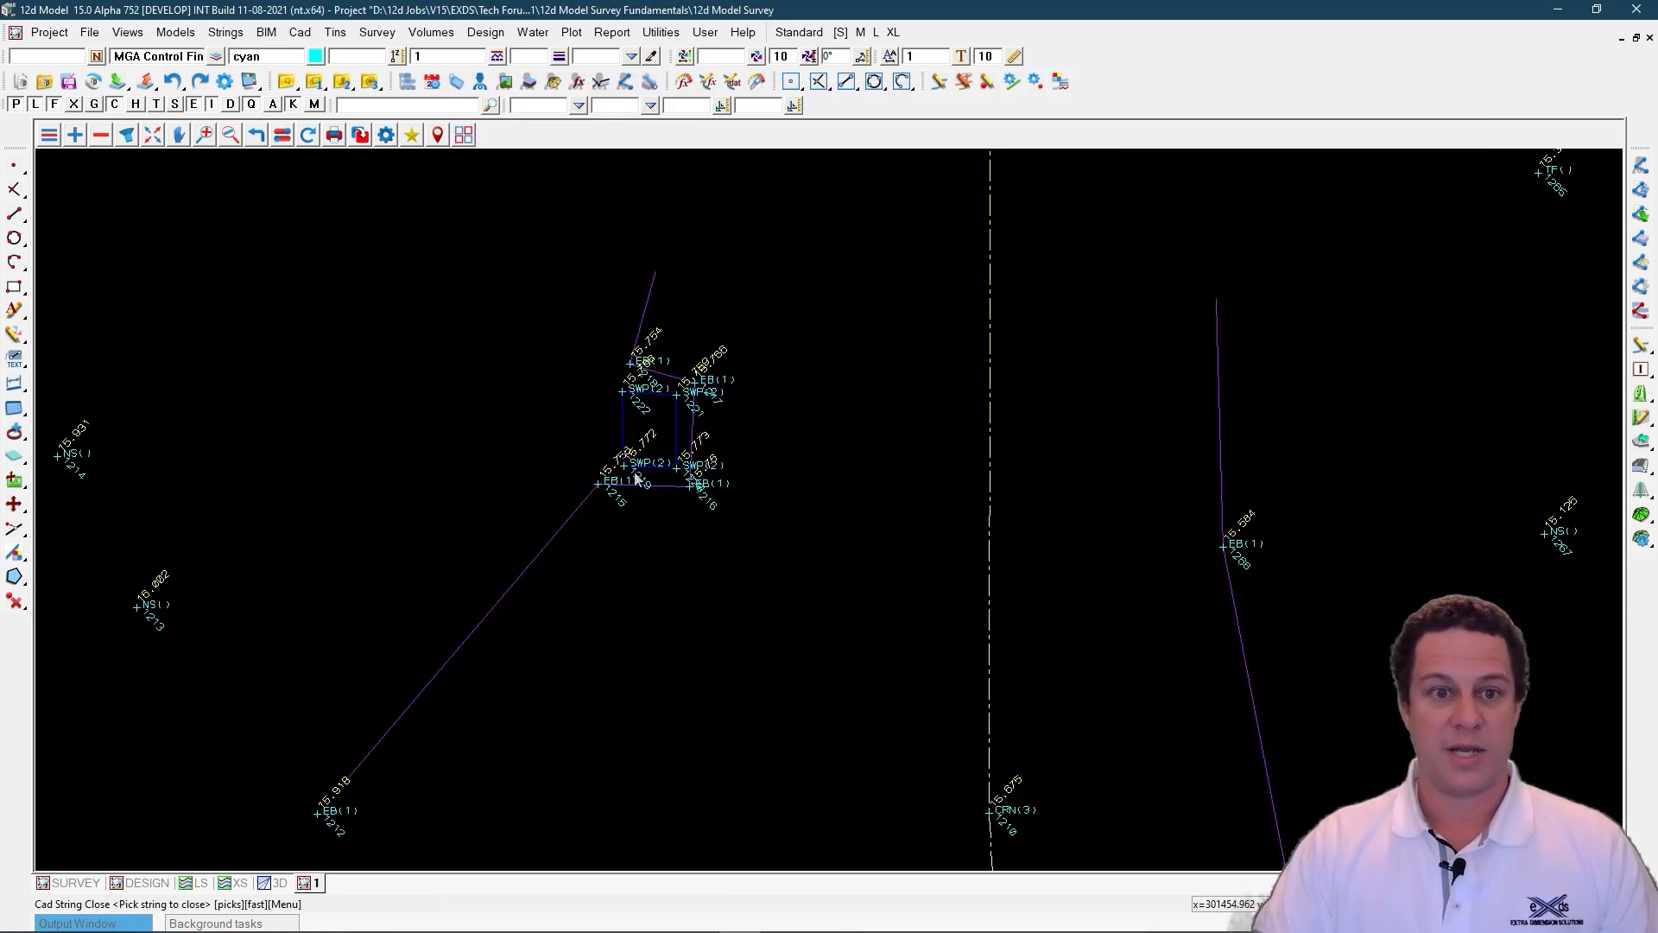